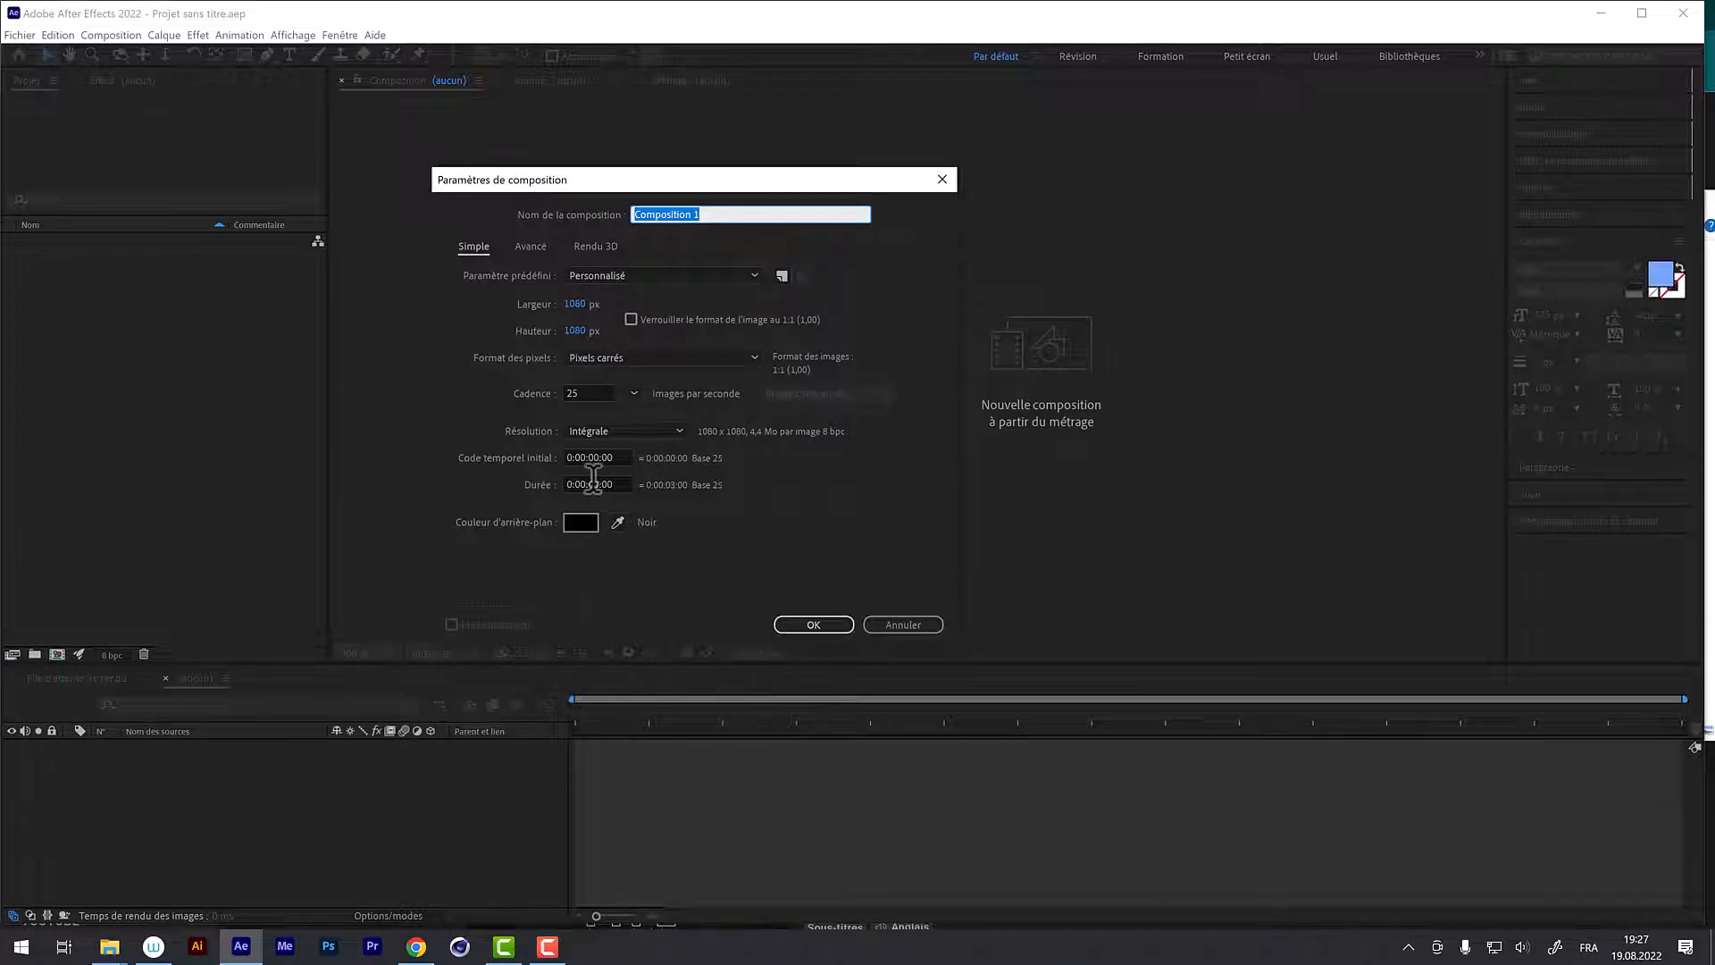
Step: Create a 1080 x 1080 px composition at 25 fps lasting 3 seconds, fit it in the viewer and enlarge the timeline area
left_click(797, 624)
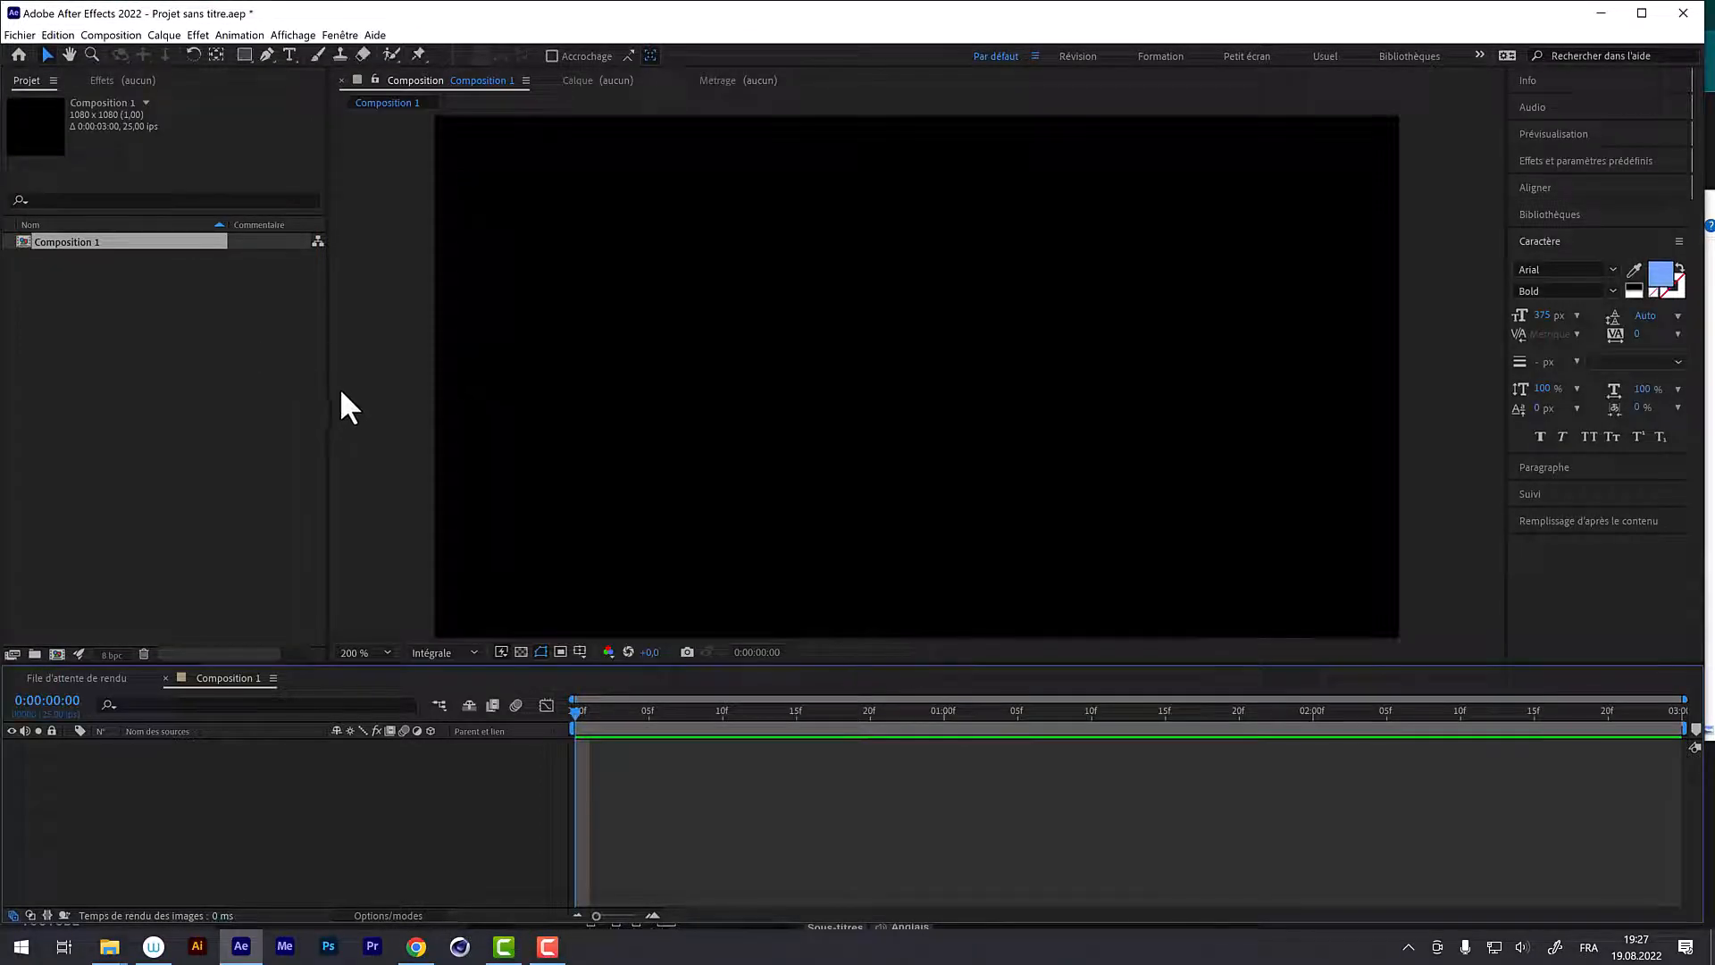
left_click(367, 650)
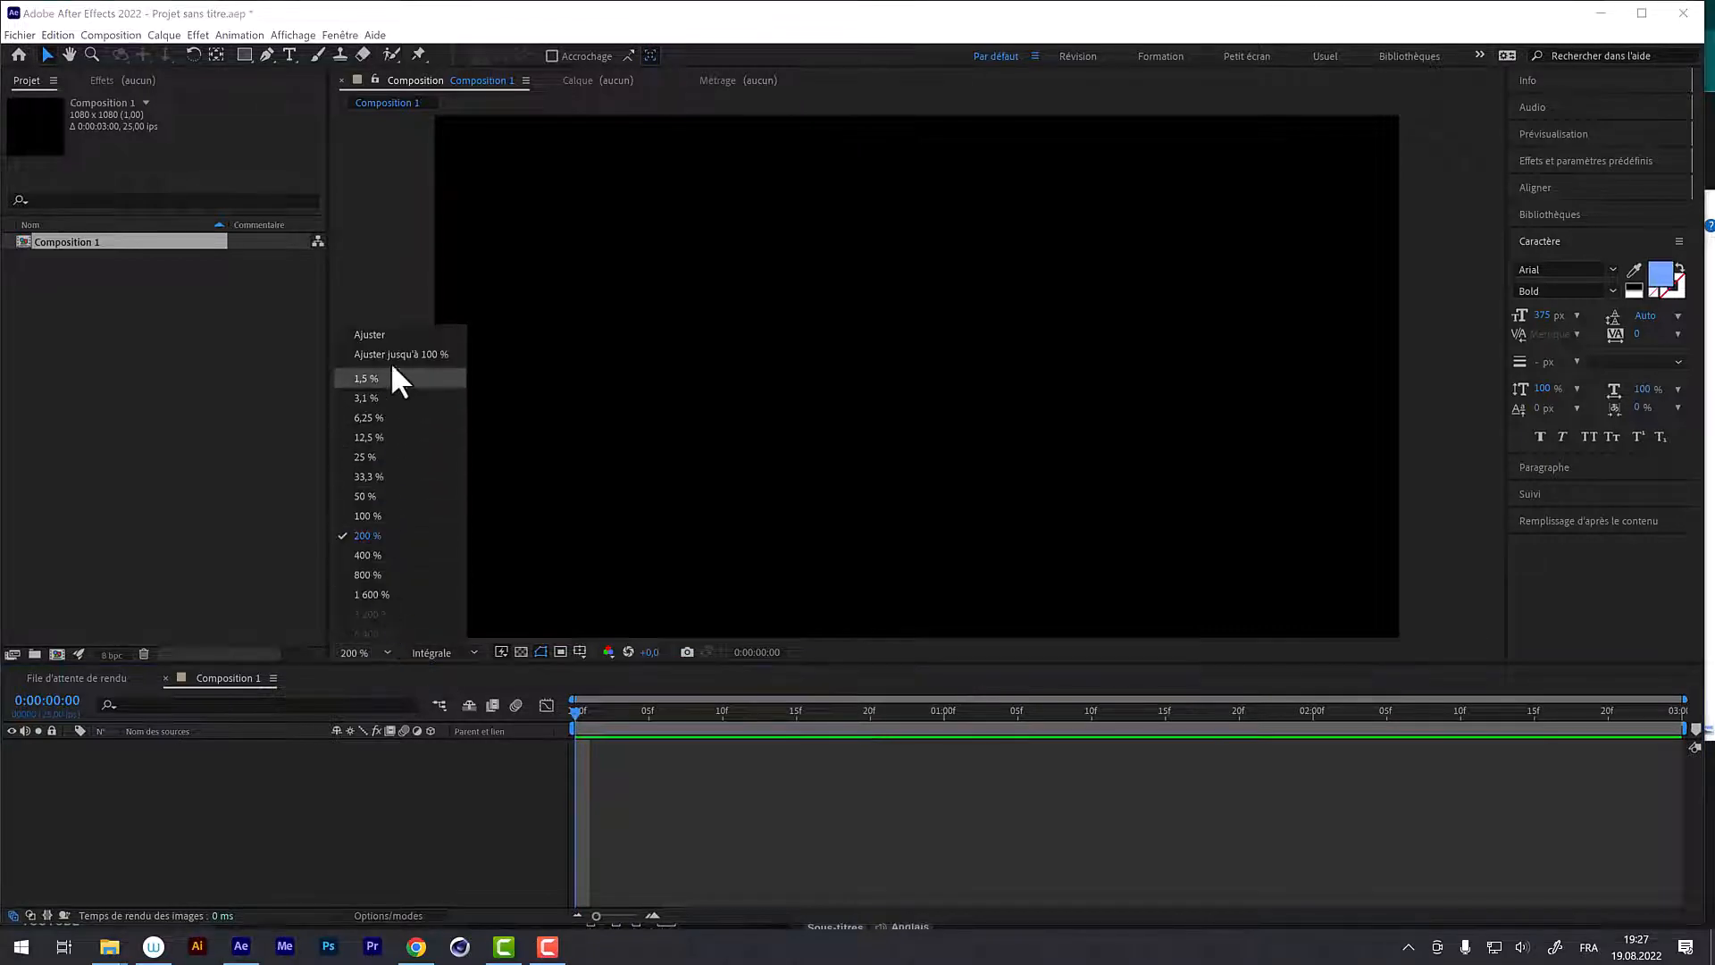
left_click(386, 336)
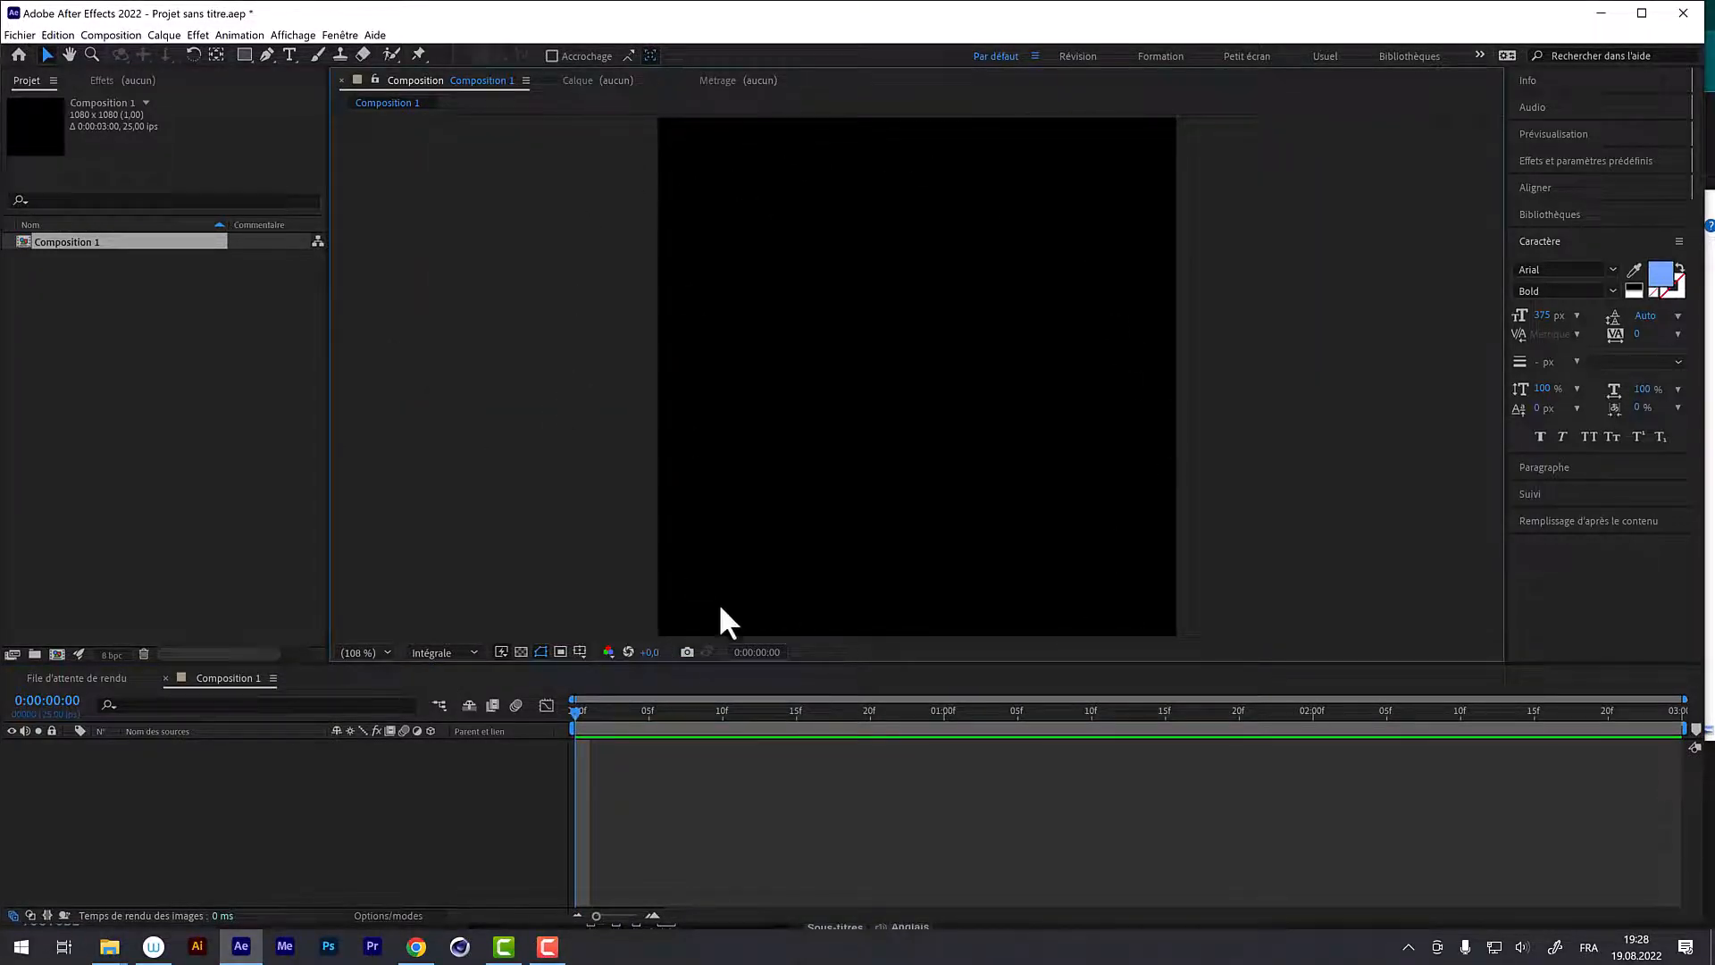
left_click_drag(478, 665, 440, 449)
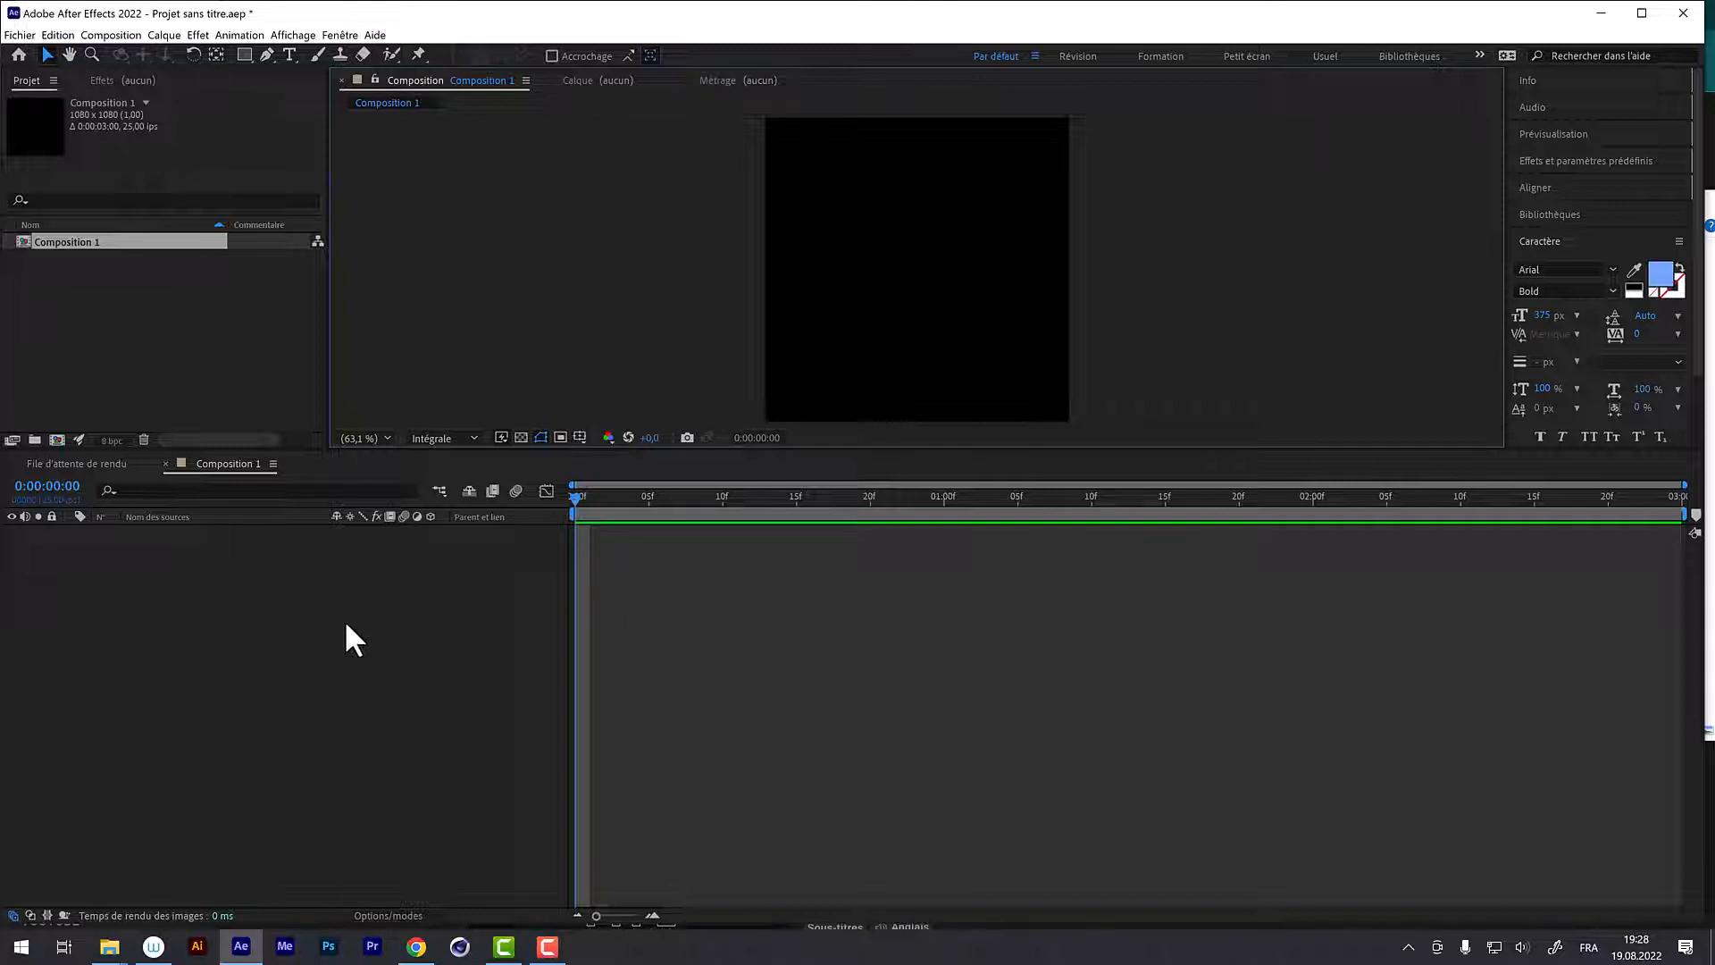
Step: Add a new shape layer containing a white rectangle that fills the whole composition
left_click(163, 35)
mouse_move(174, 56)
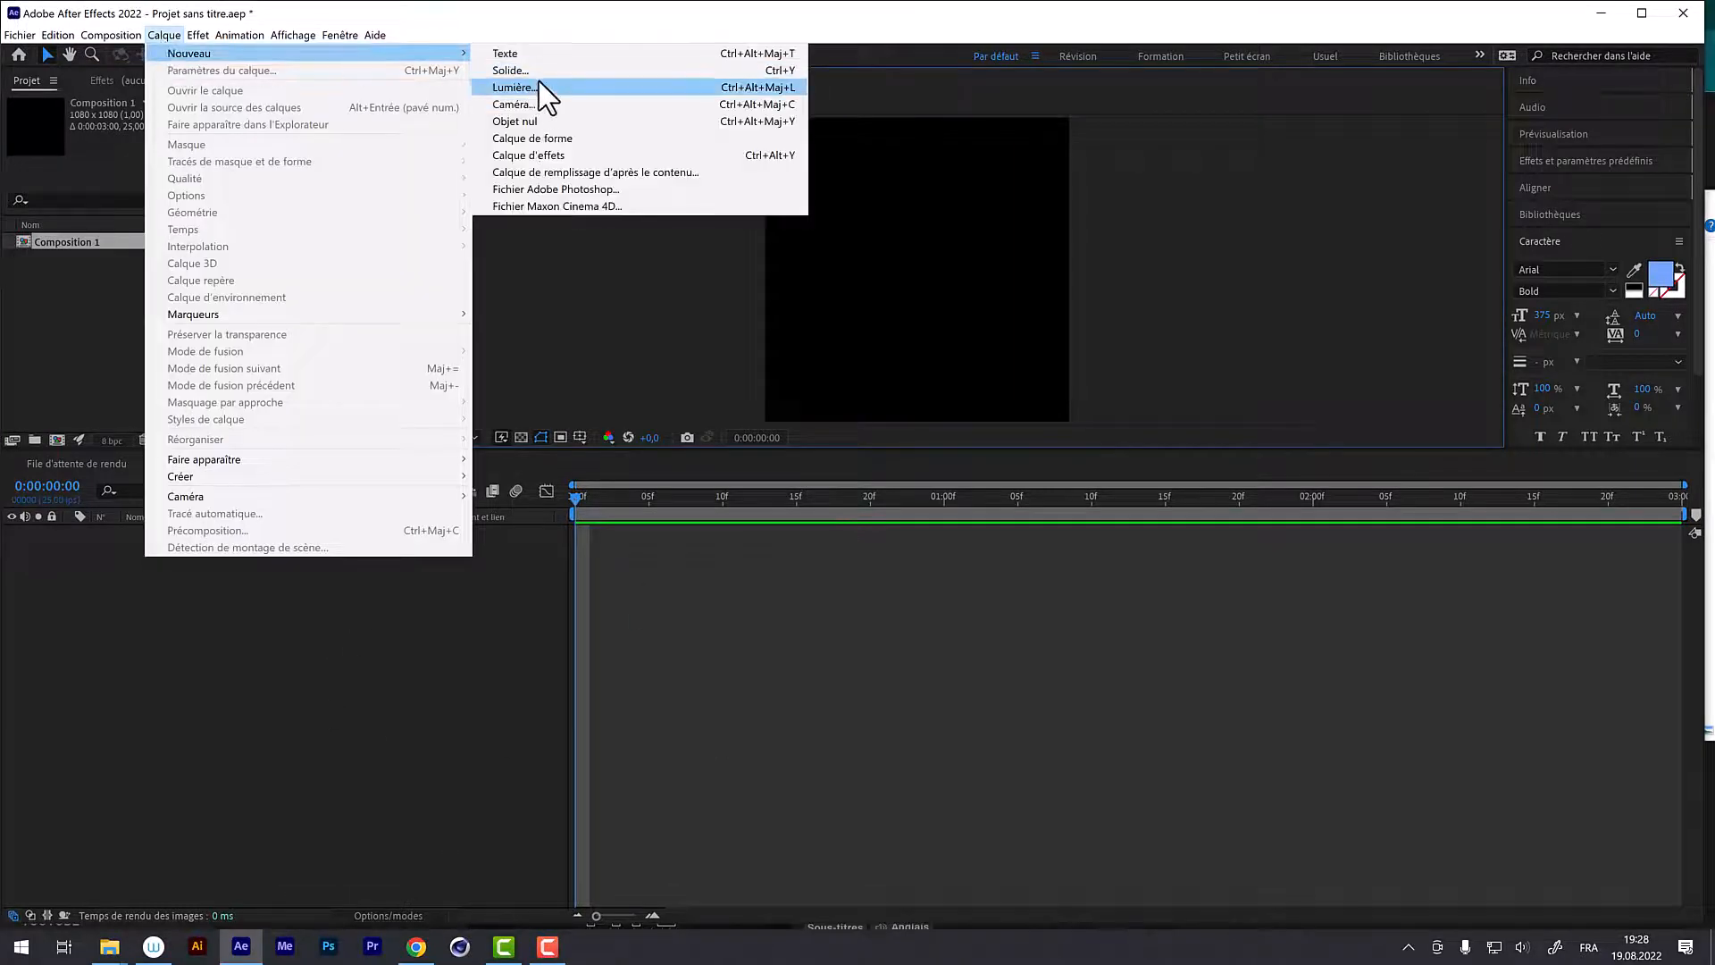
left_click(563, 137)
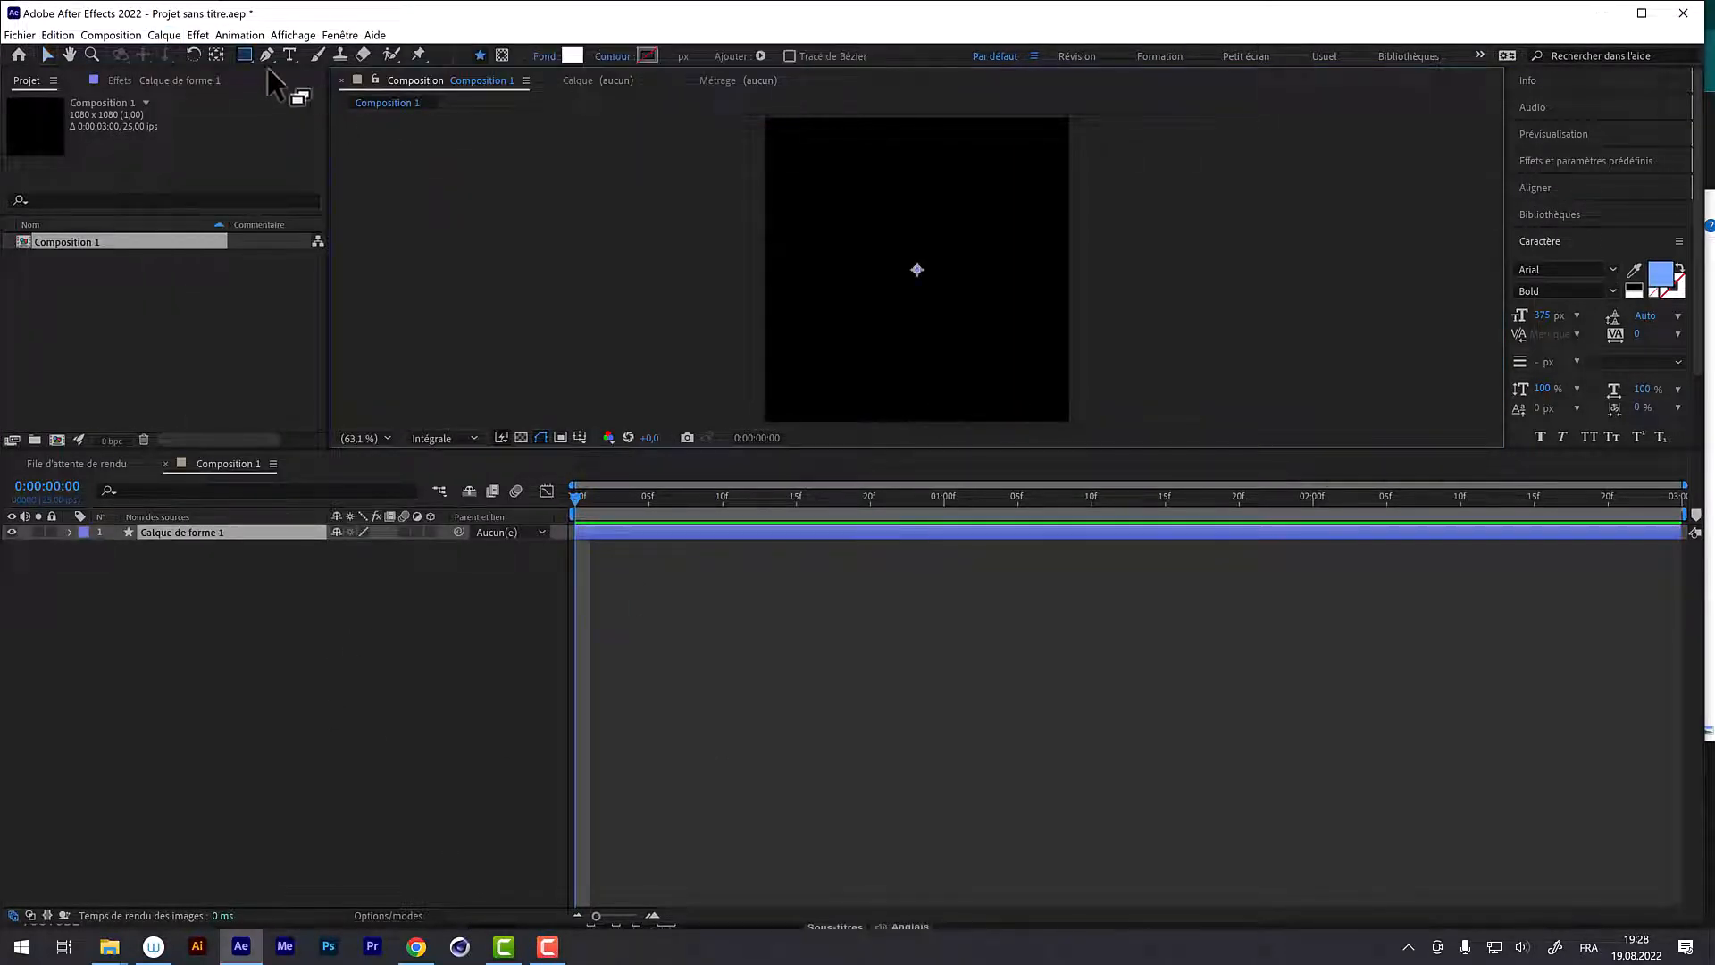
double_click(243, 55)
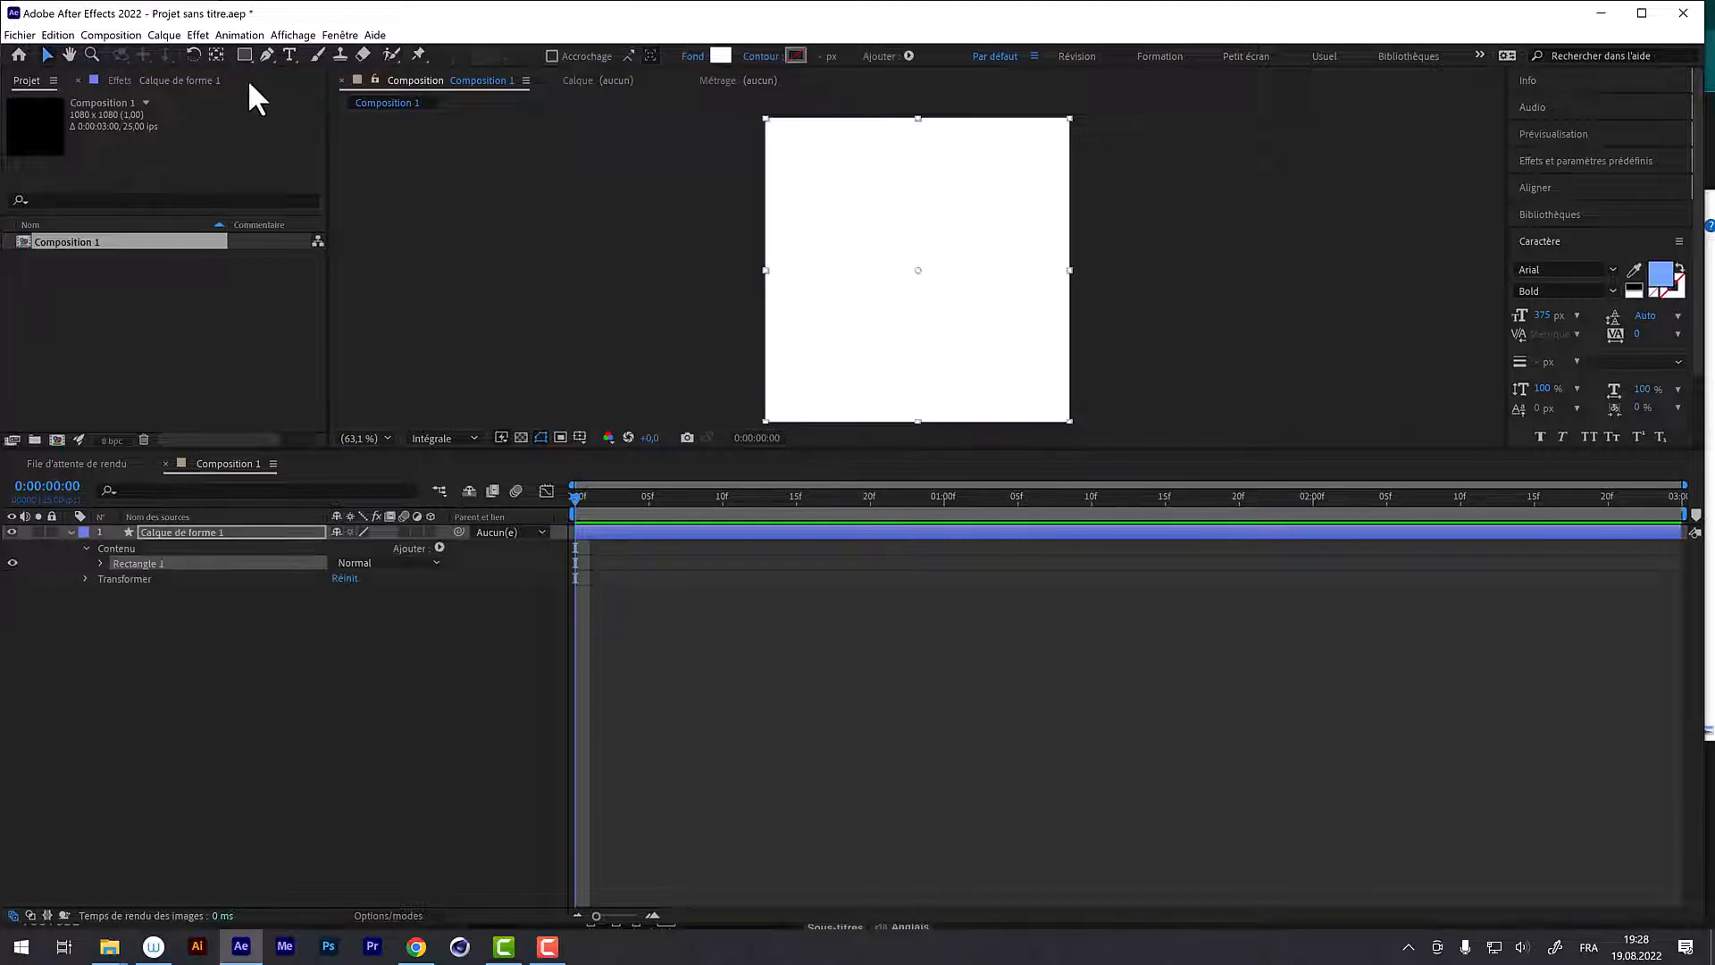
Step: Set the rectangle path's size to 200 x 200 px
left_click(101, 562)
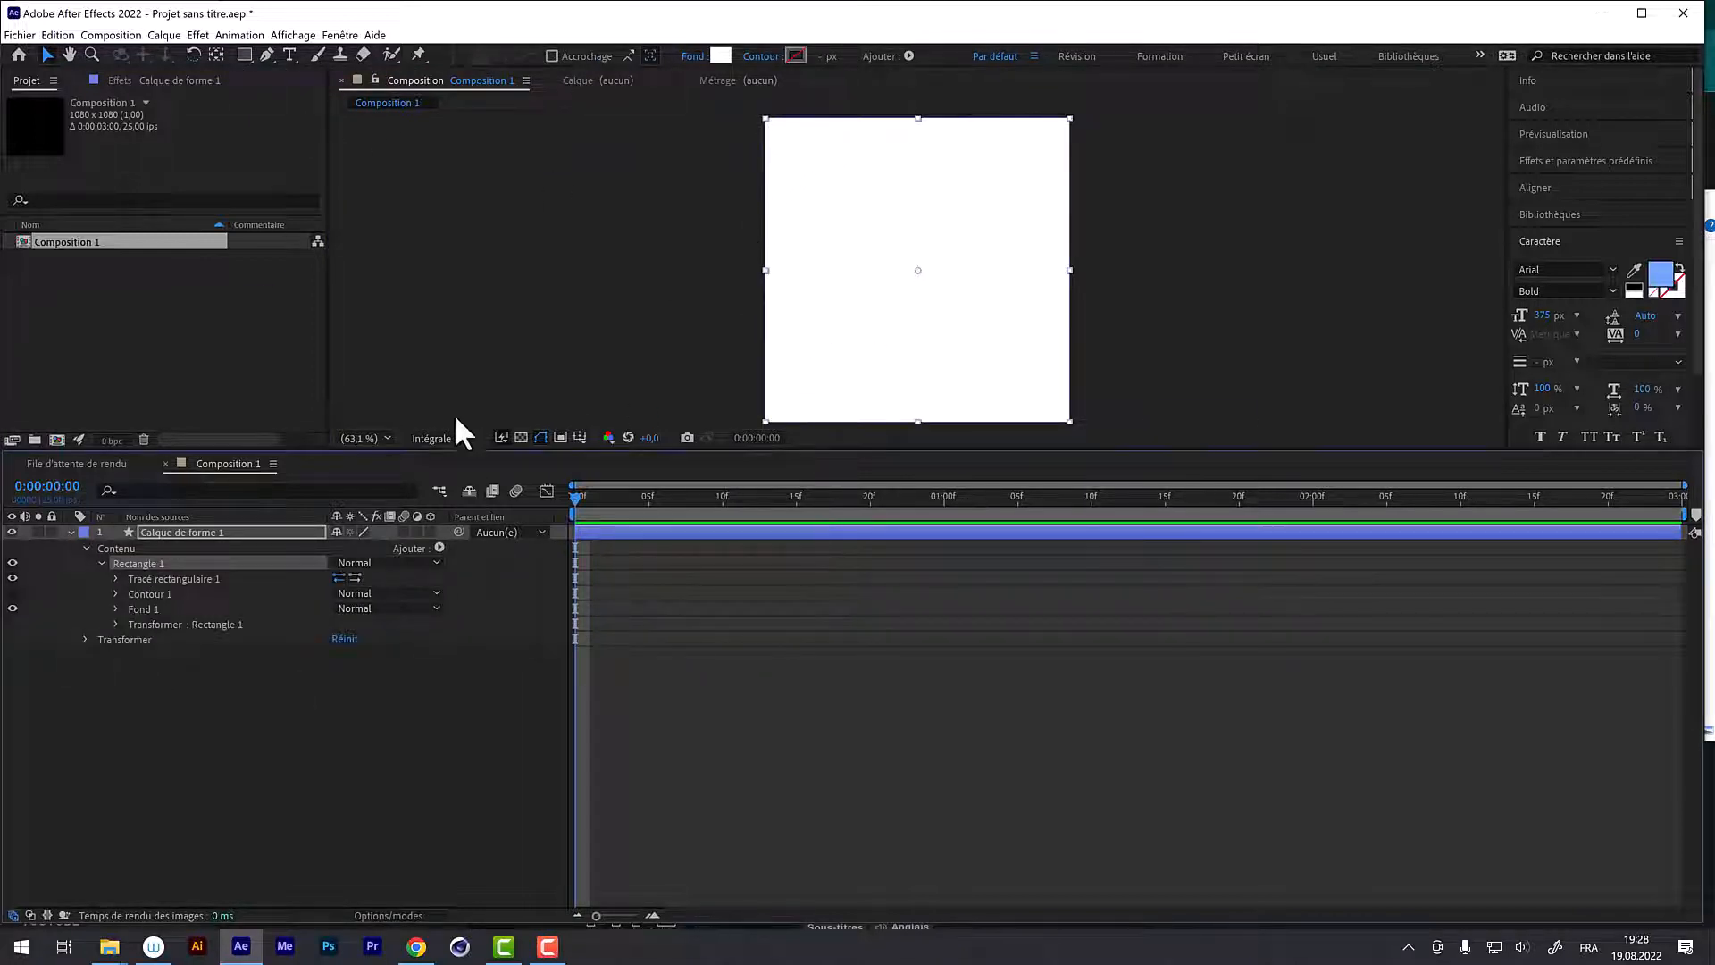
left_click(117, 578)
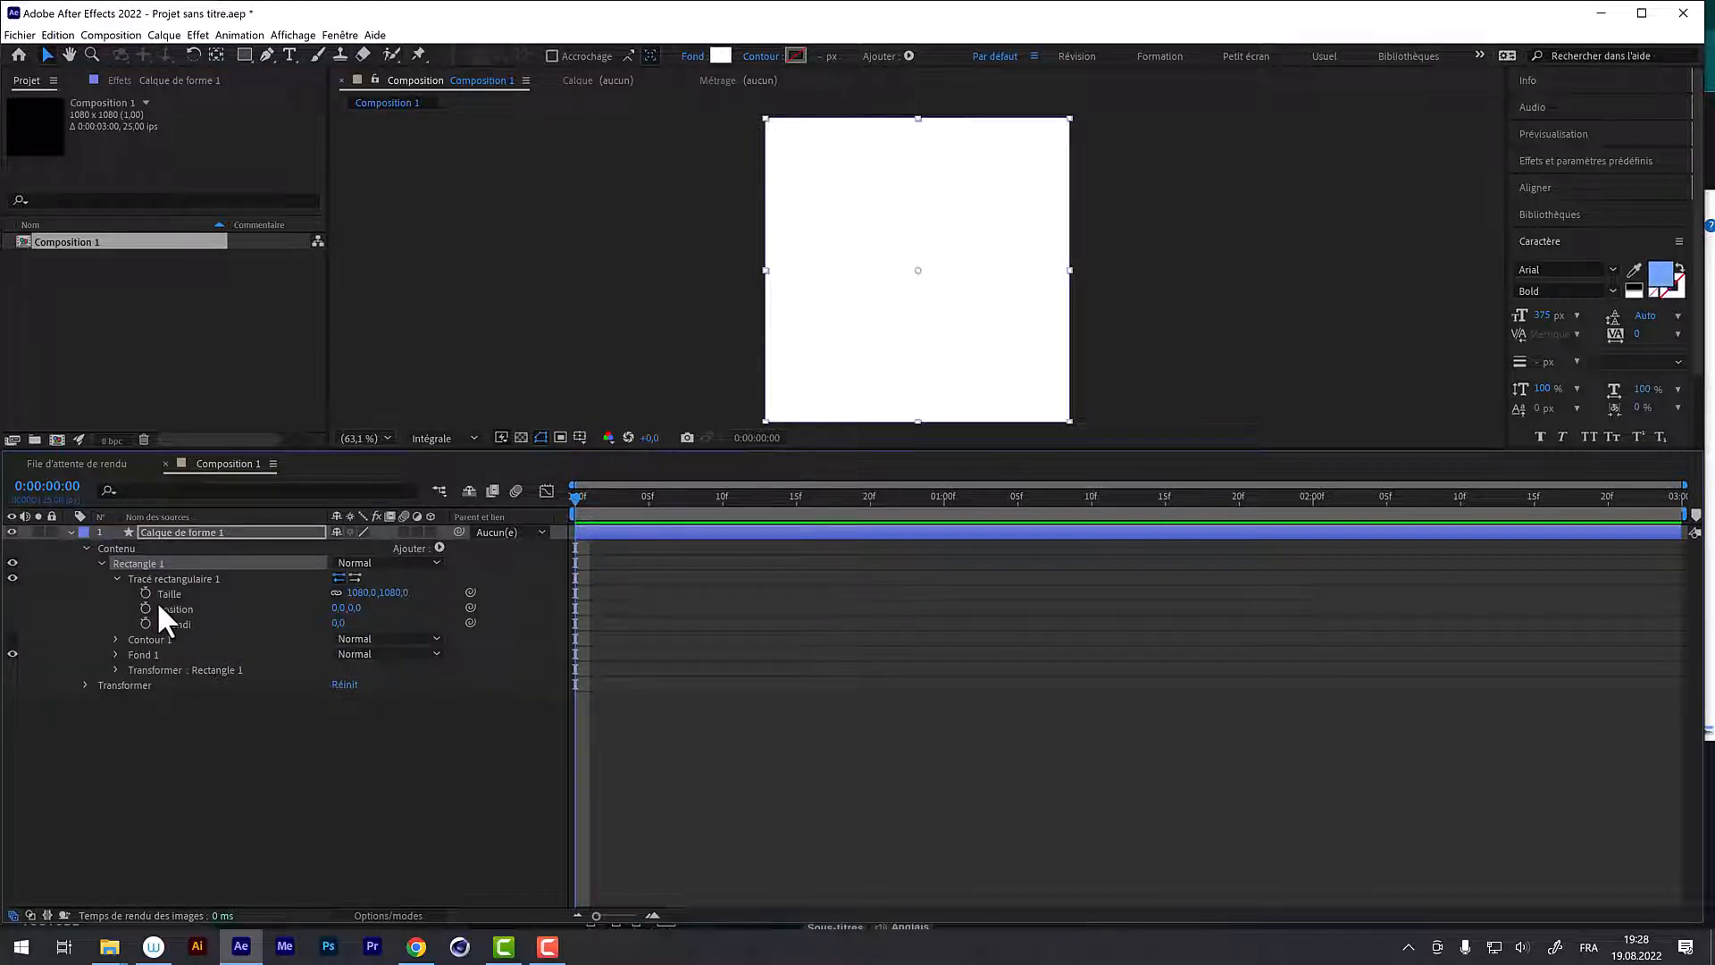
left_click(357, 593)
type("200")
key("Return")
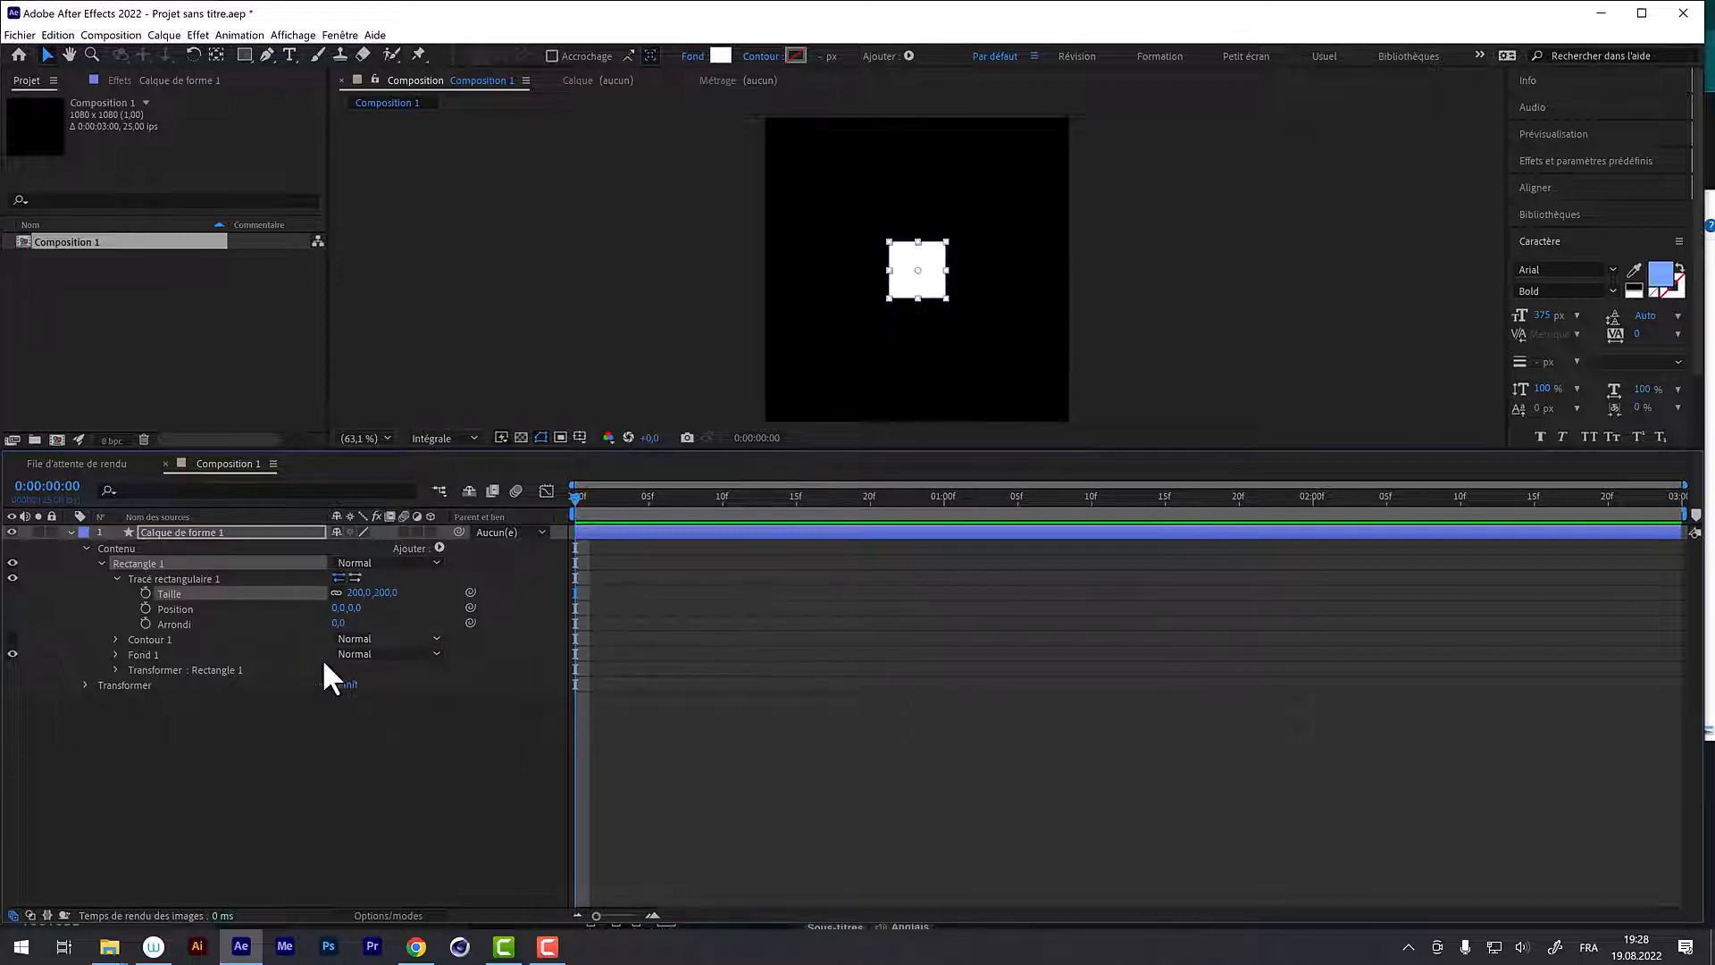
key("F2")
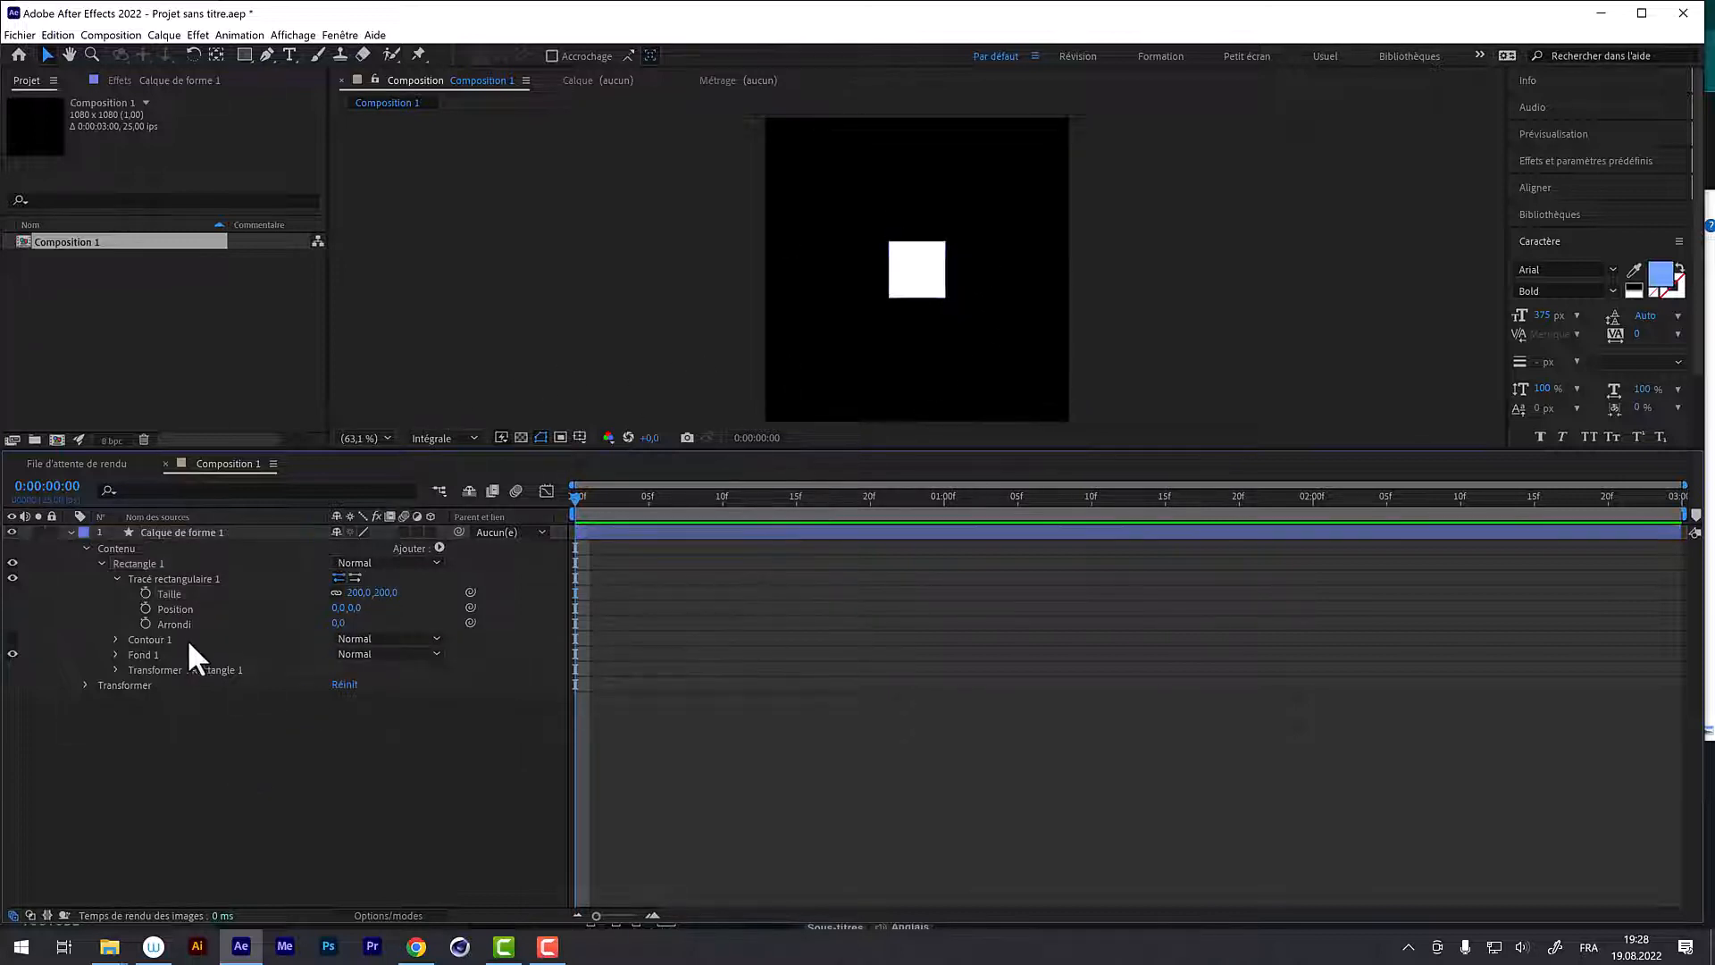
Step: Set the shape layer's horizontal position to 100 and start Position keyframing at the beginning of the composition
left_click(85, 546)
left_click(85, 562)
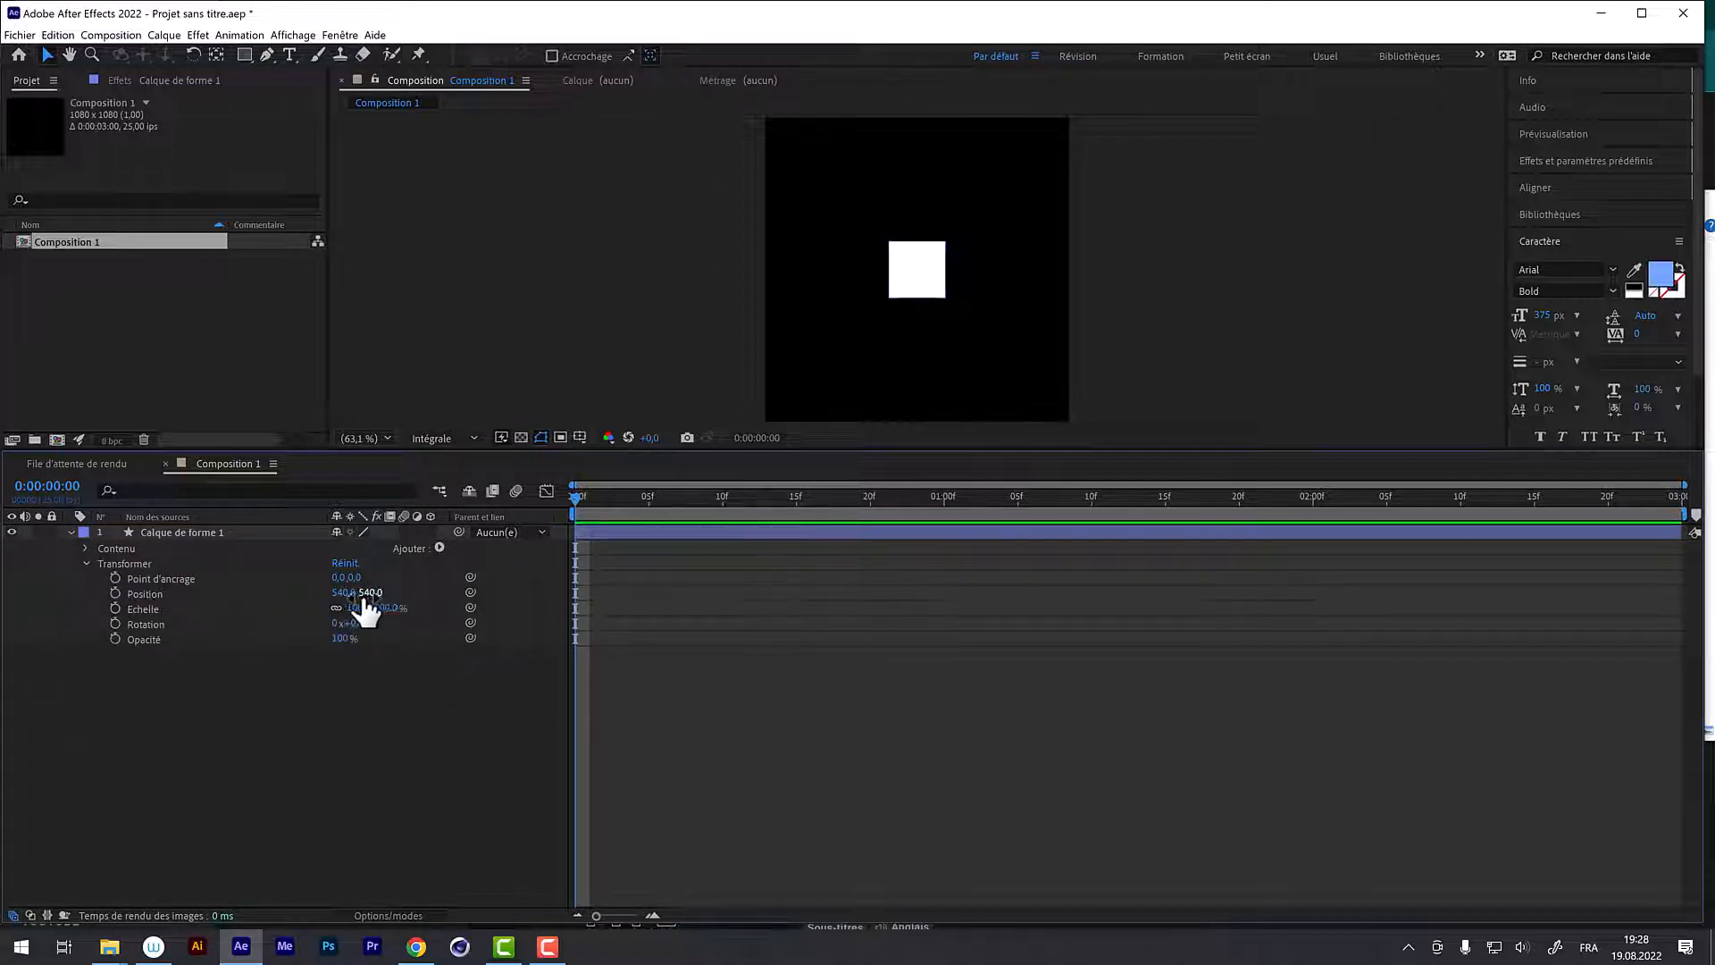
left_click_drag(342, 594, 174, 594)
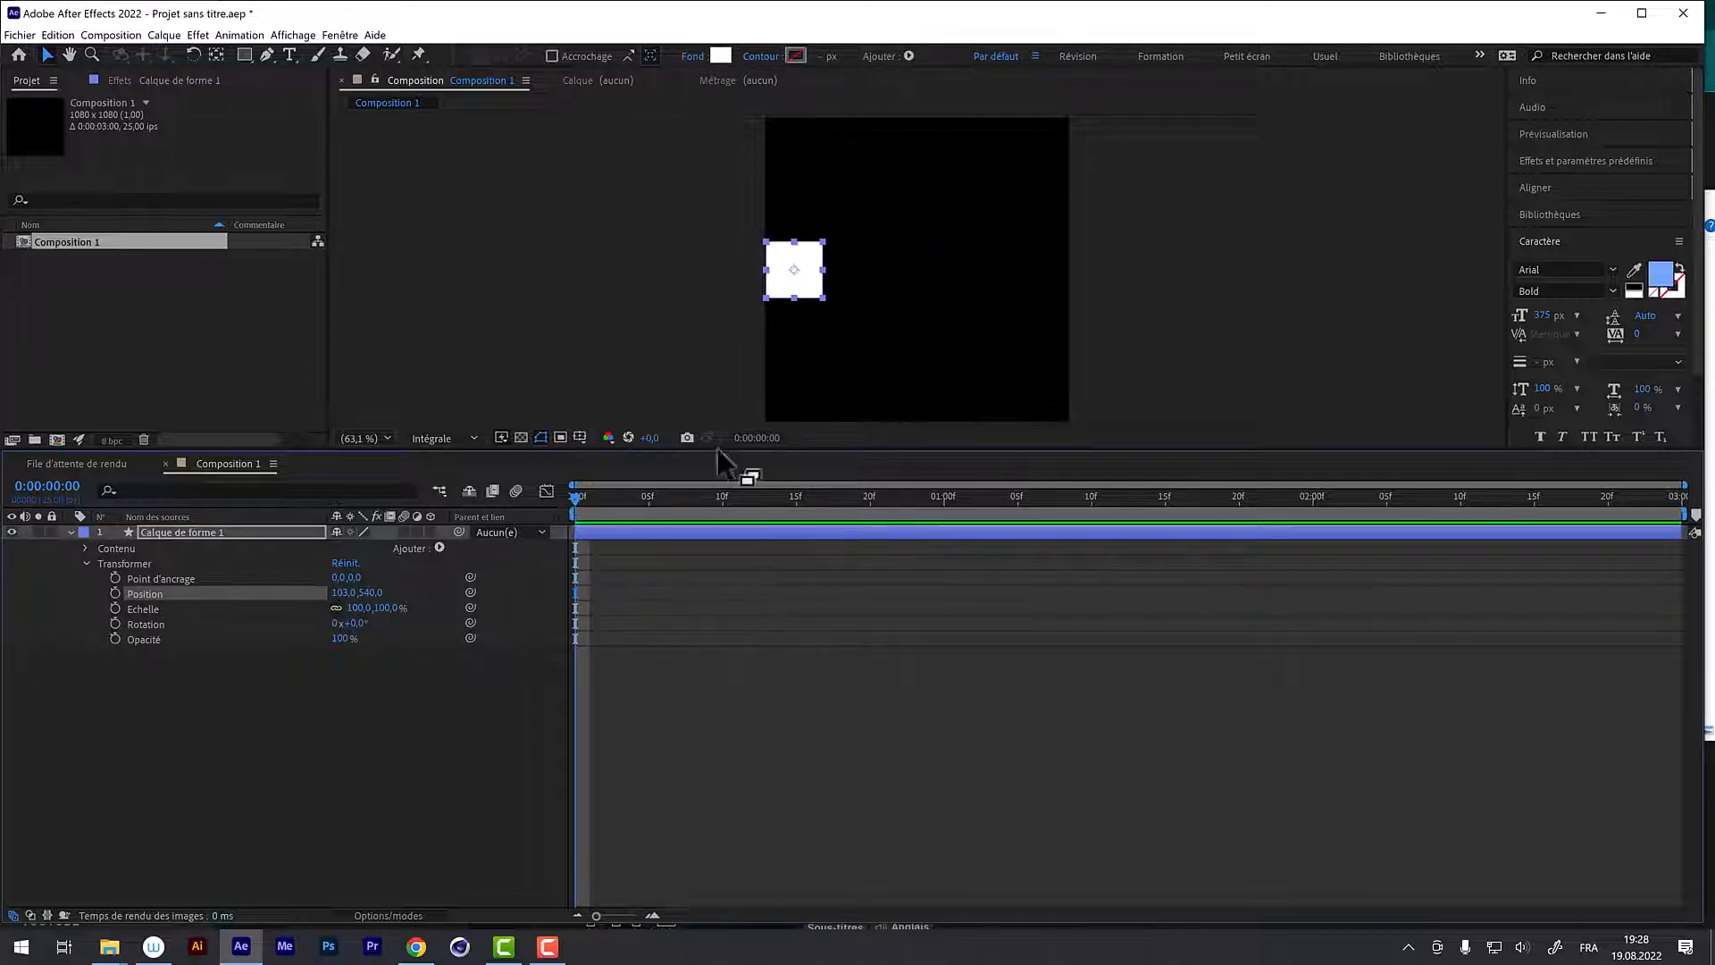
left_click_drag(348, 594, 341, 594)
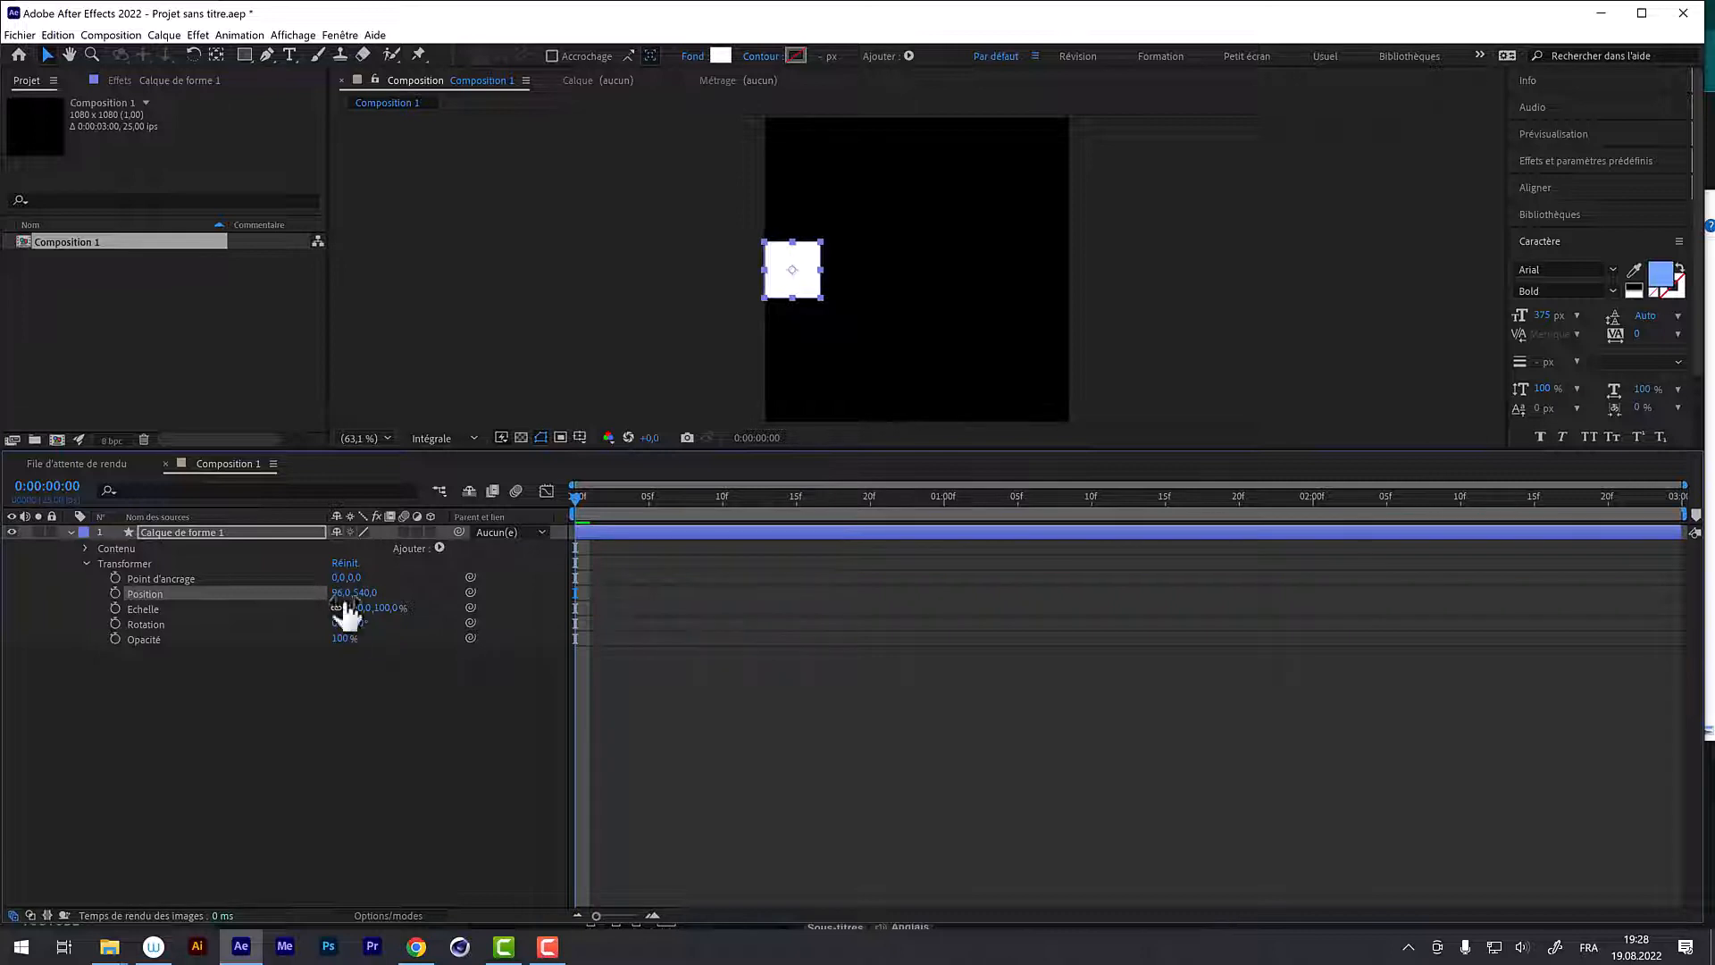
type("100")
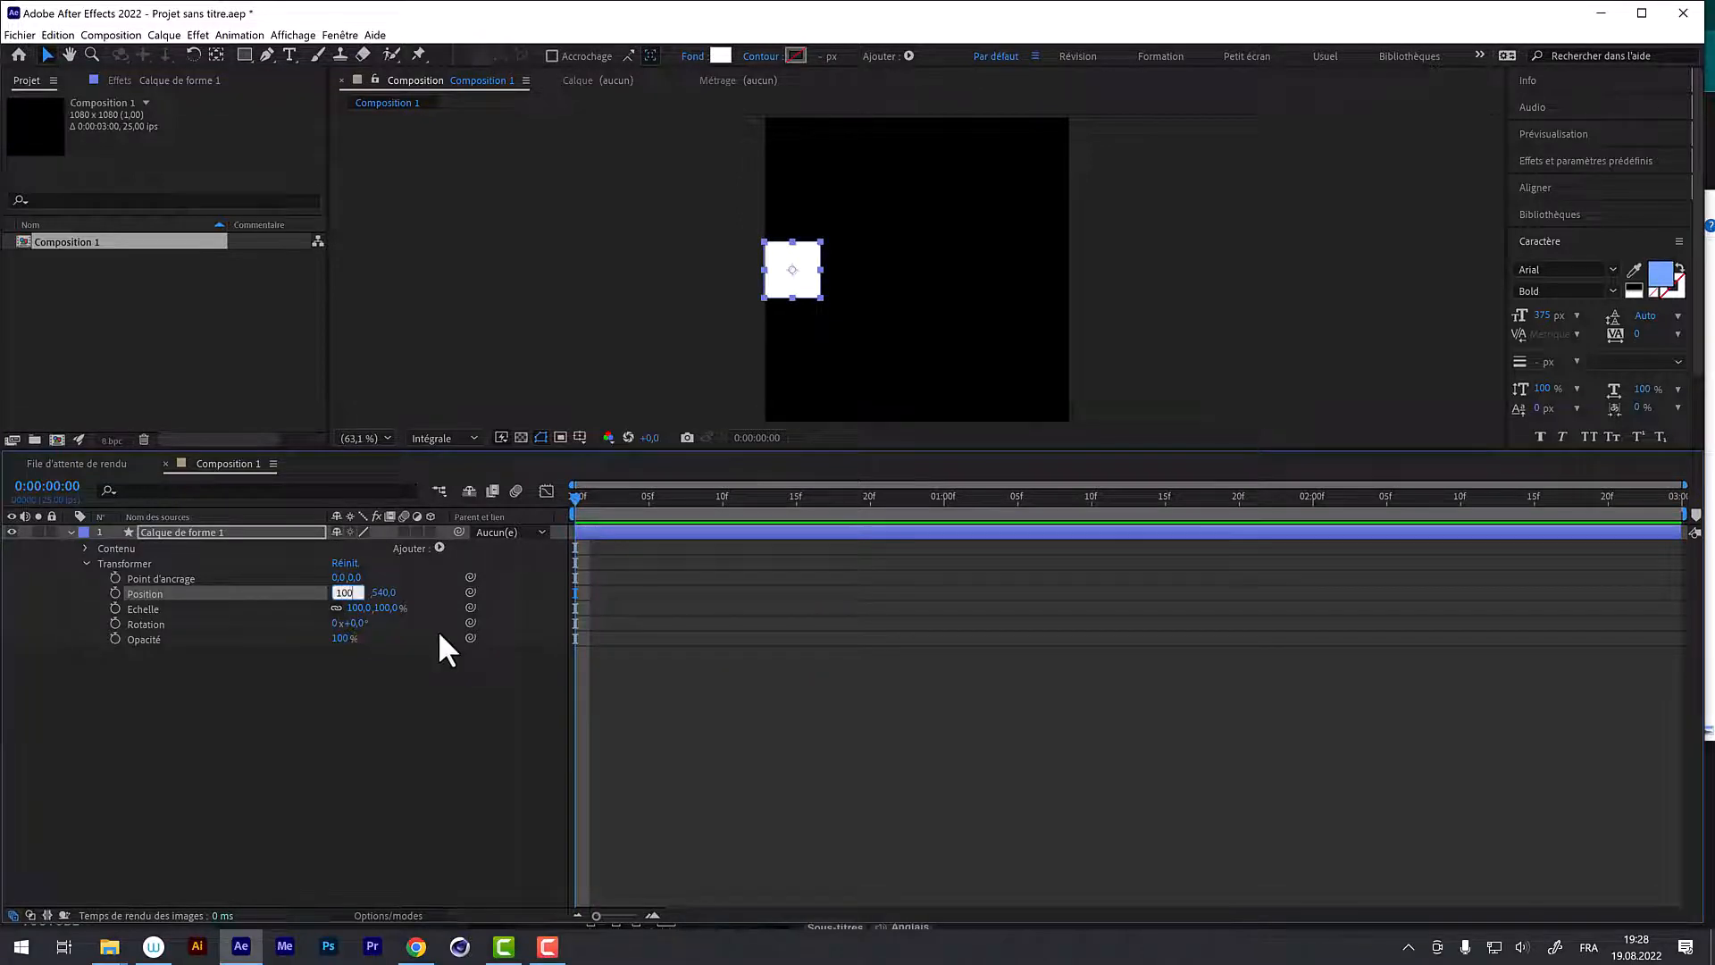
key("Return")
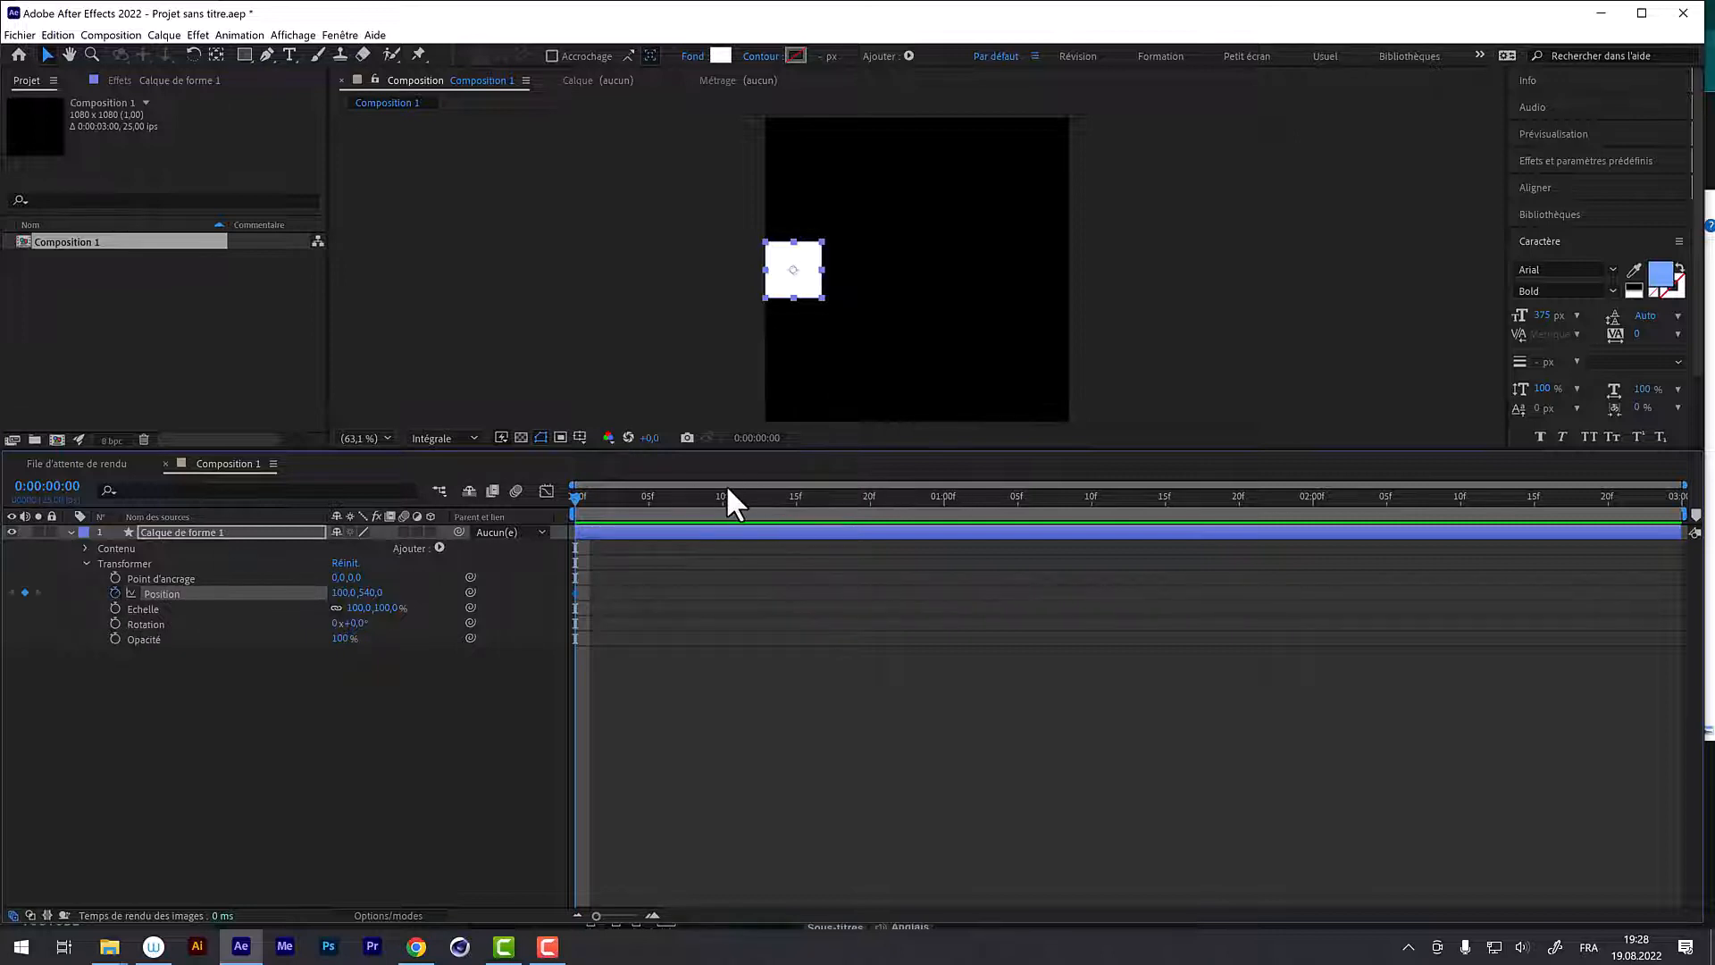
Step: Add a second Position keyframe at 2 seconds with the horizontal position set to 980
left_click_drag(729, 494, 1312, 523)
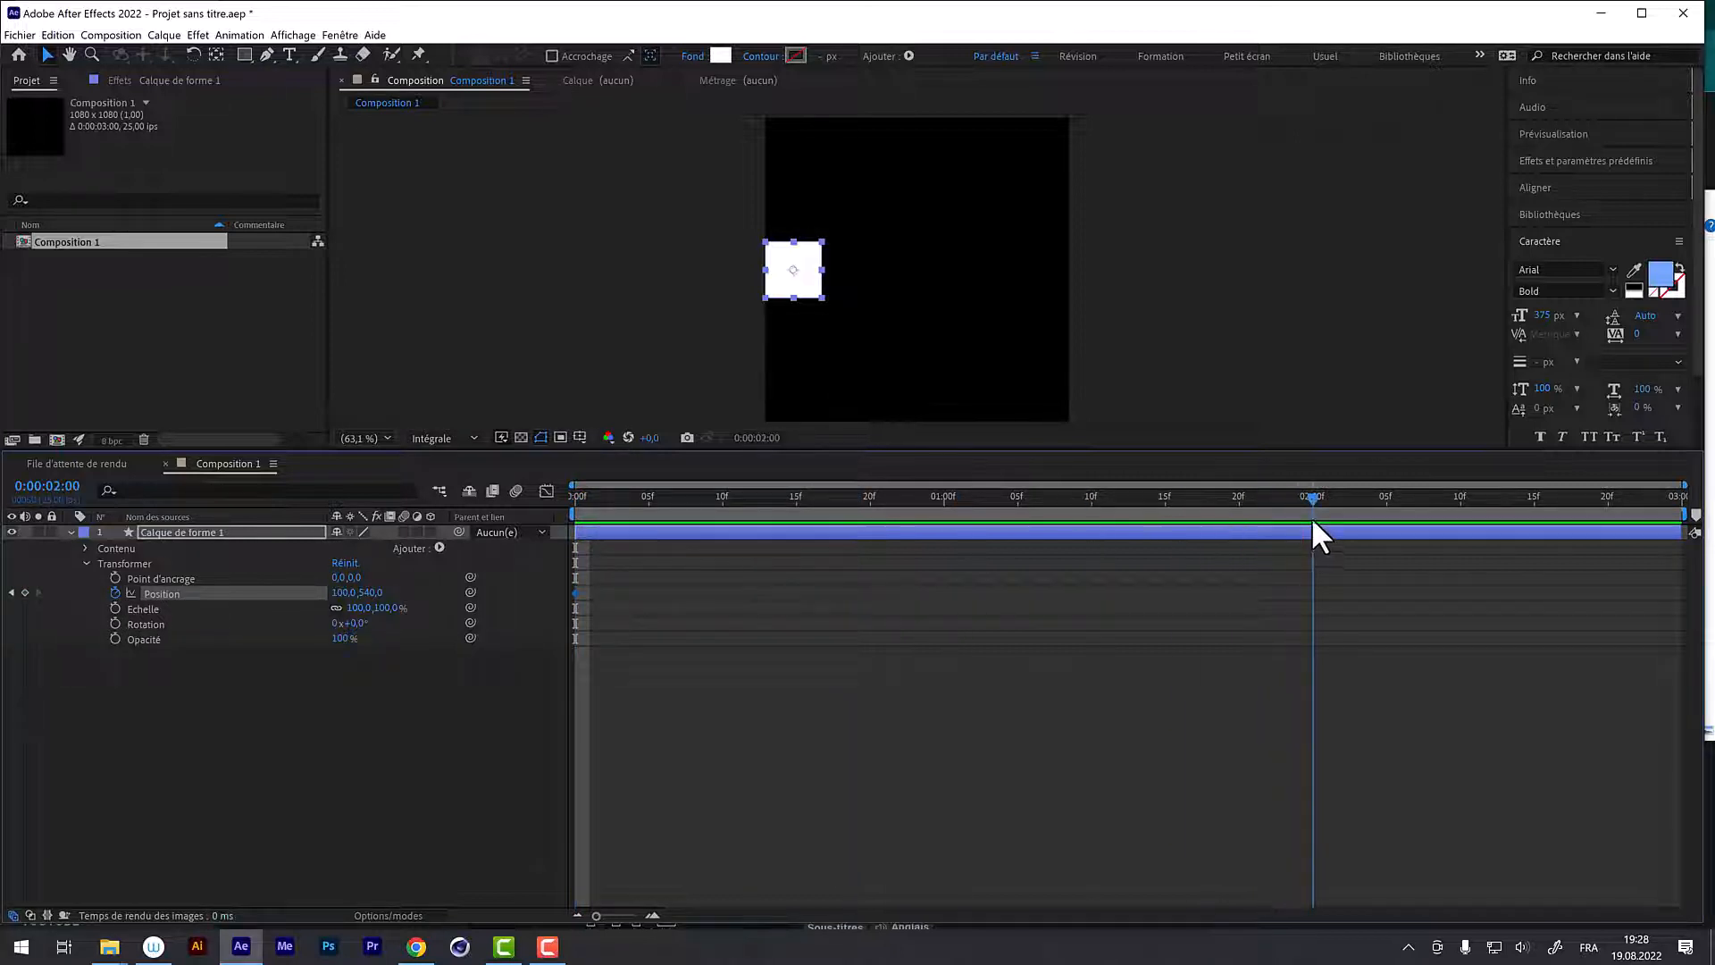
left_click_drag(343, 600, 1082, 548)
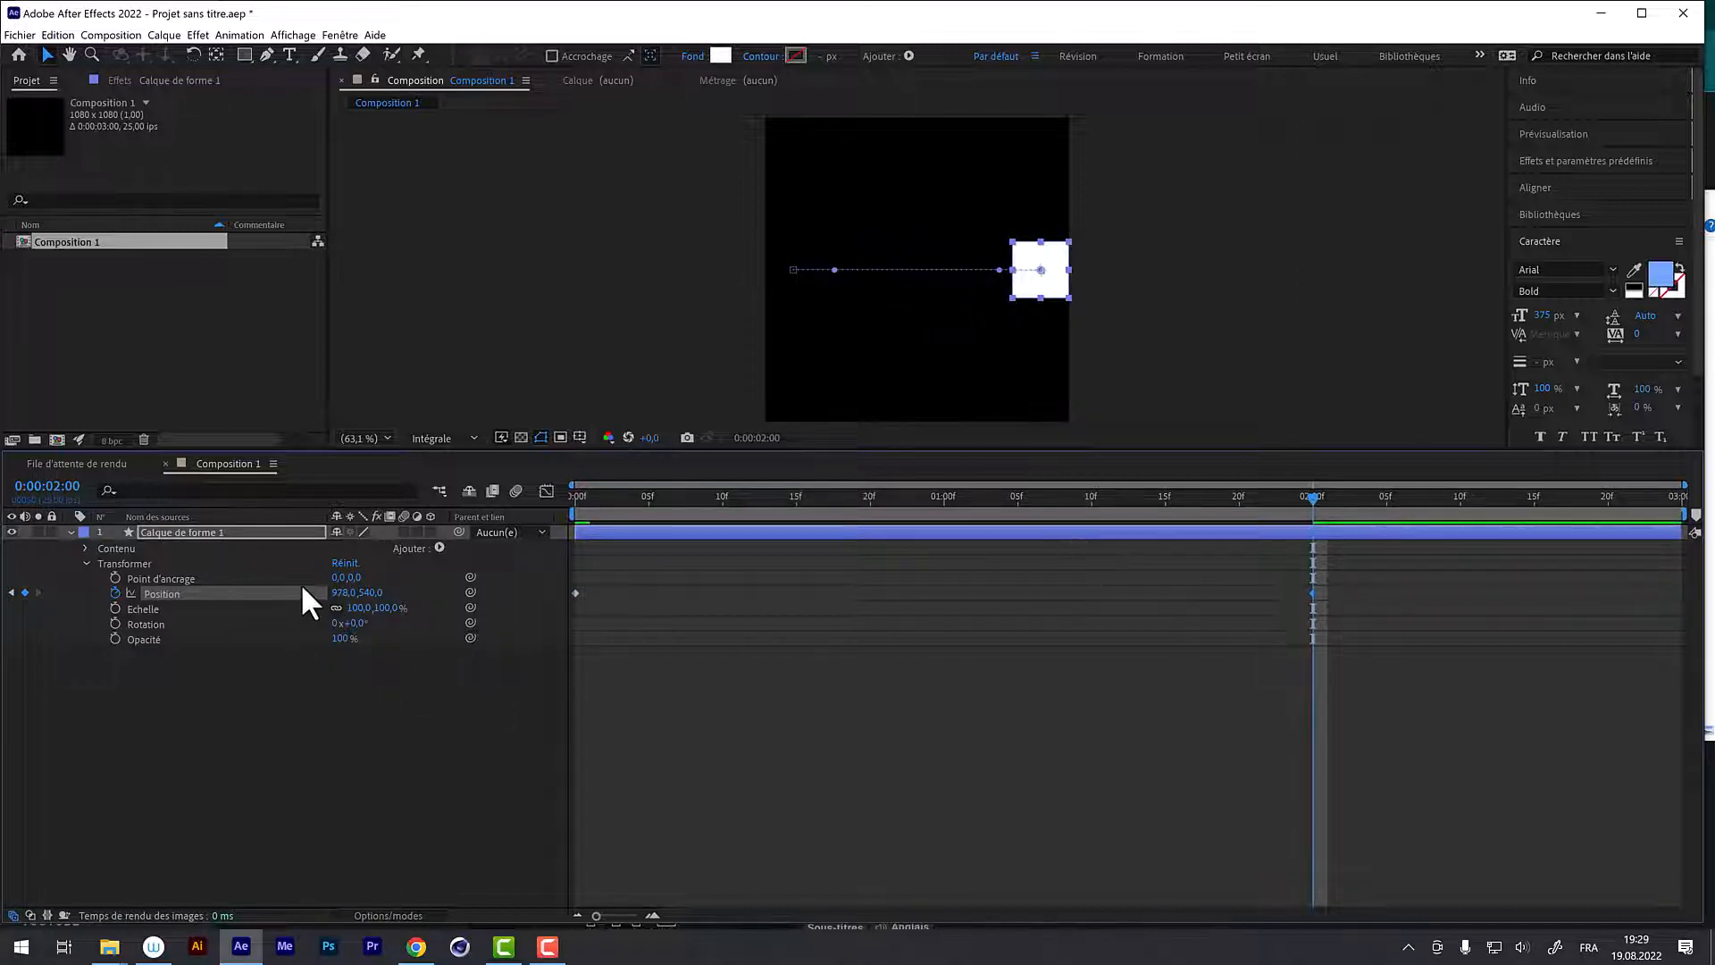
type("980")
key("Return")
Step: Play back the square's movement across the composition, and return to frame 10
left_click_drag(1305, 494, 633, 480)
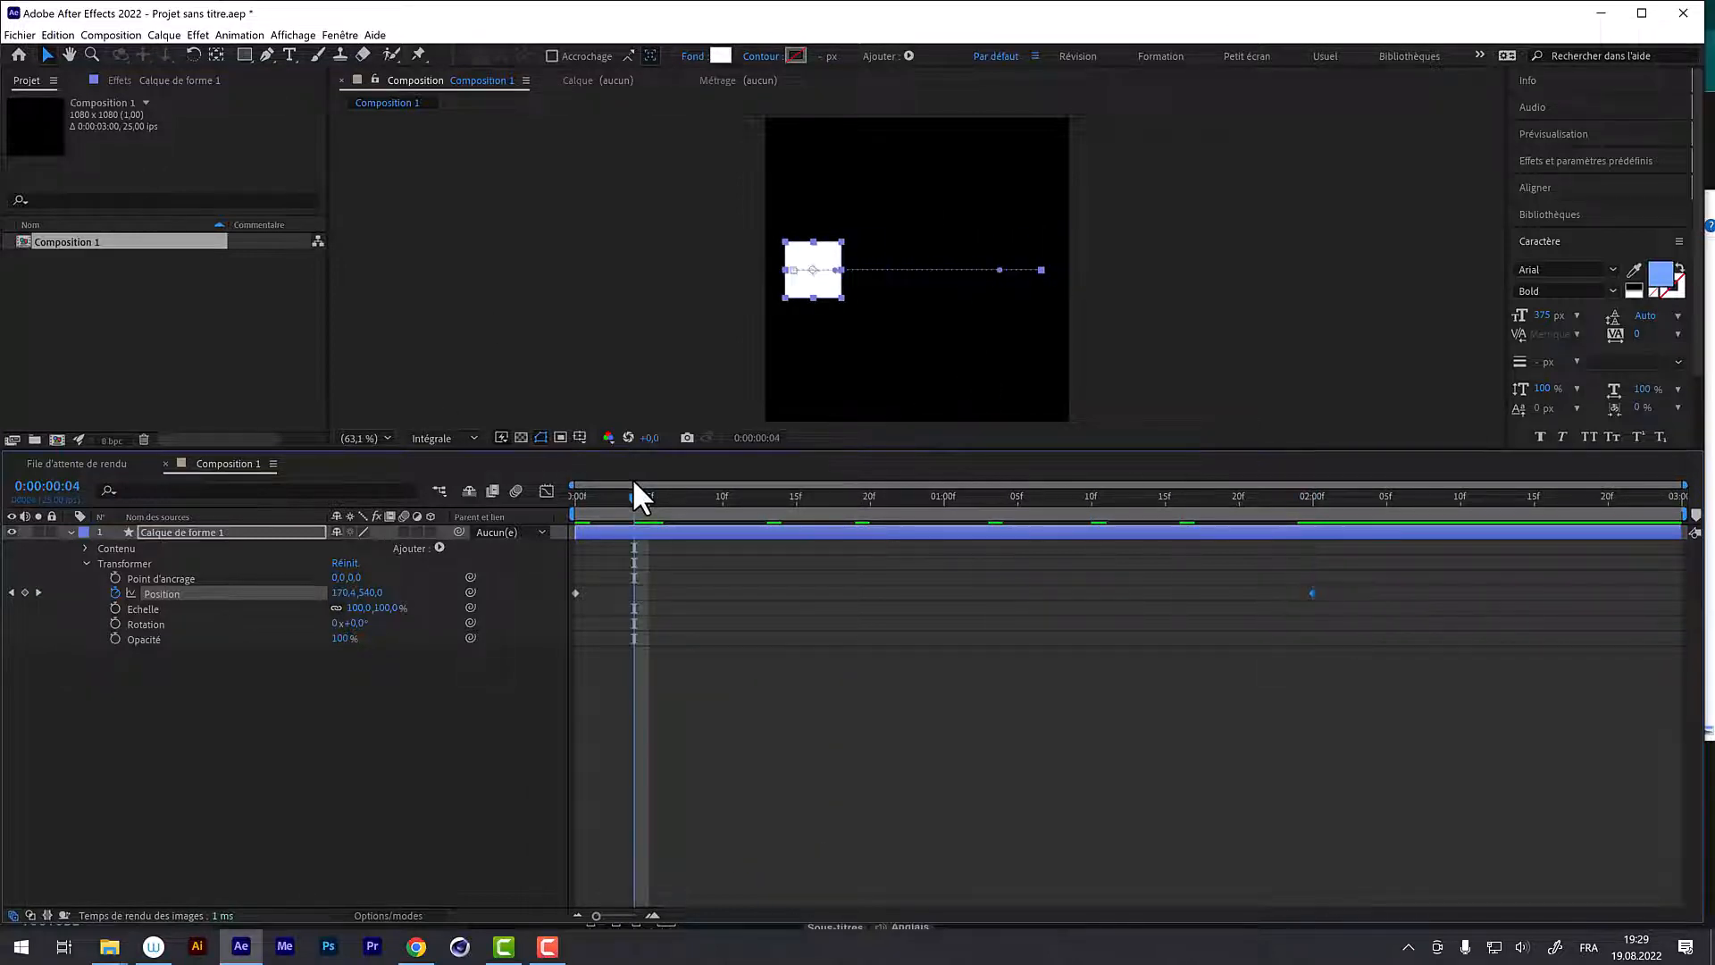
key("space")
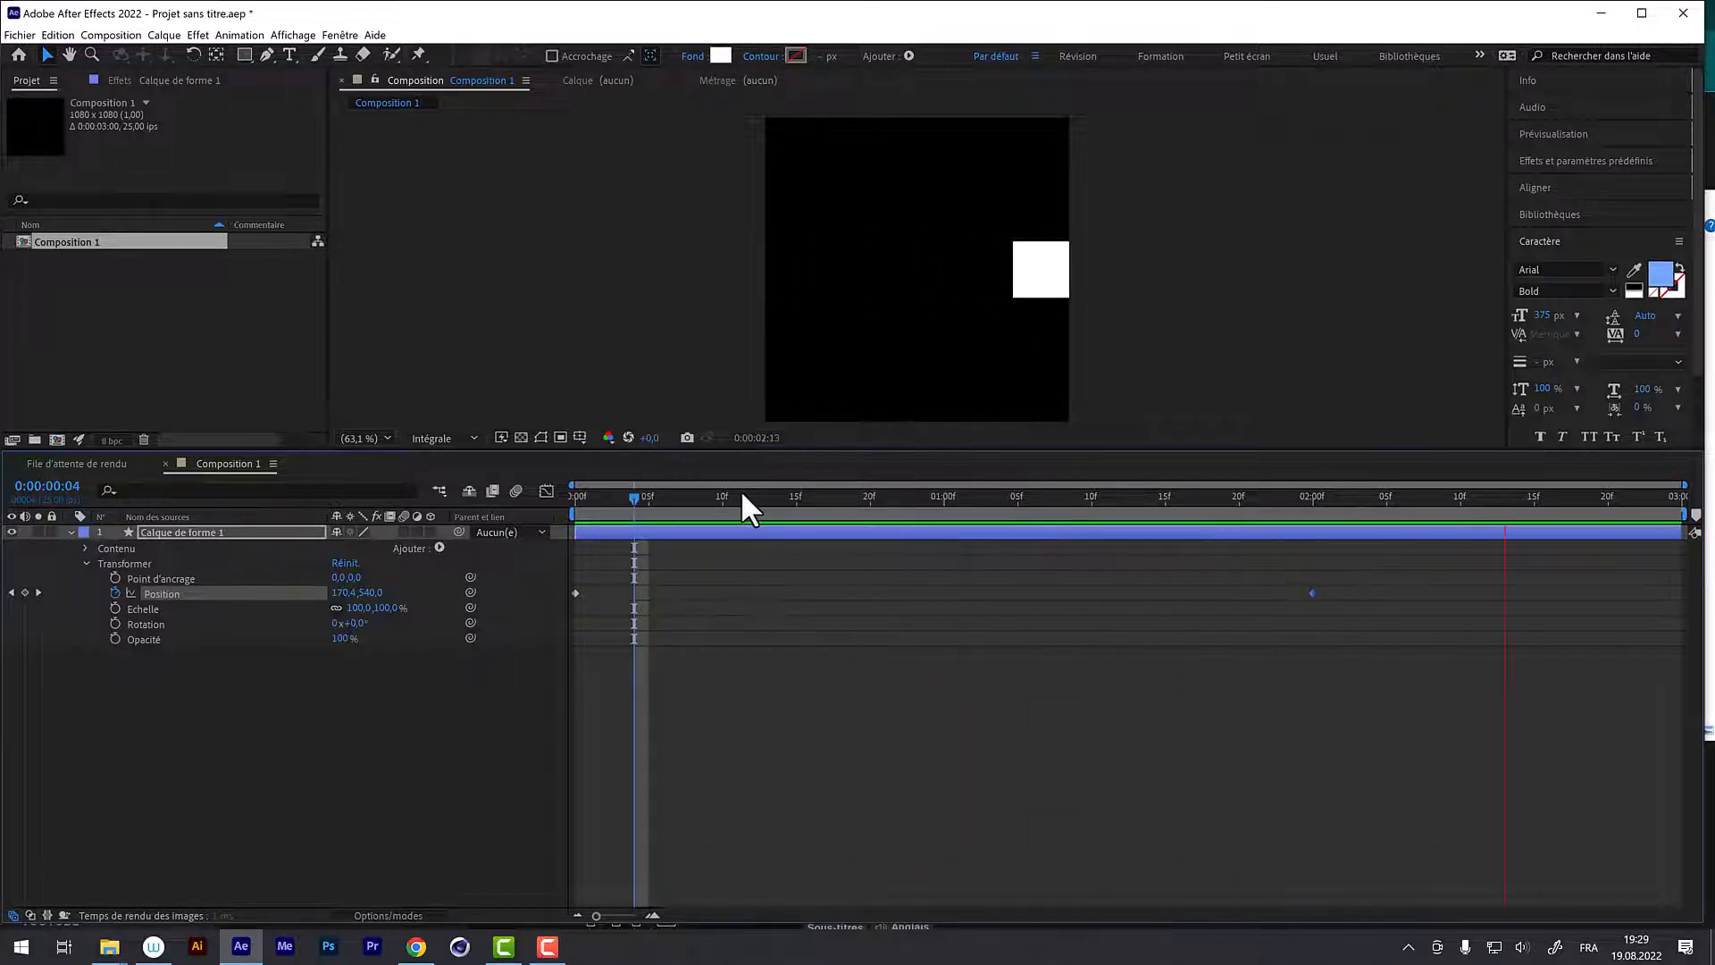
left_click_drag(595, 501, 717, 540)
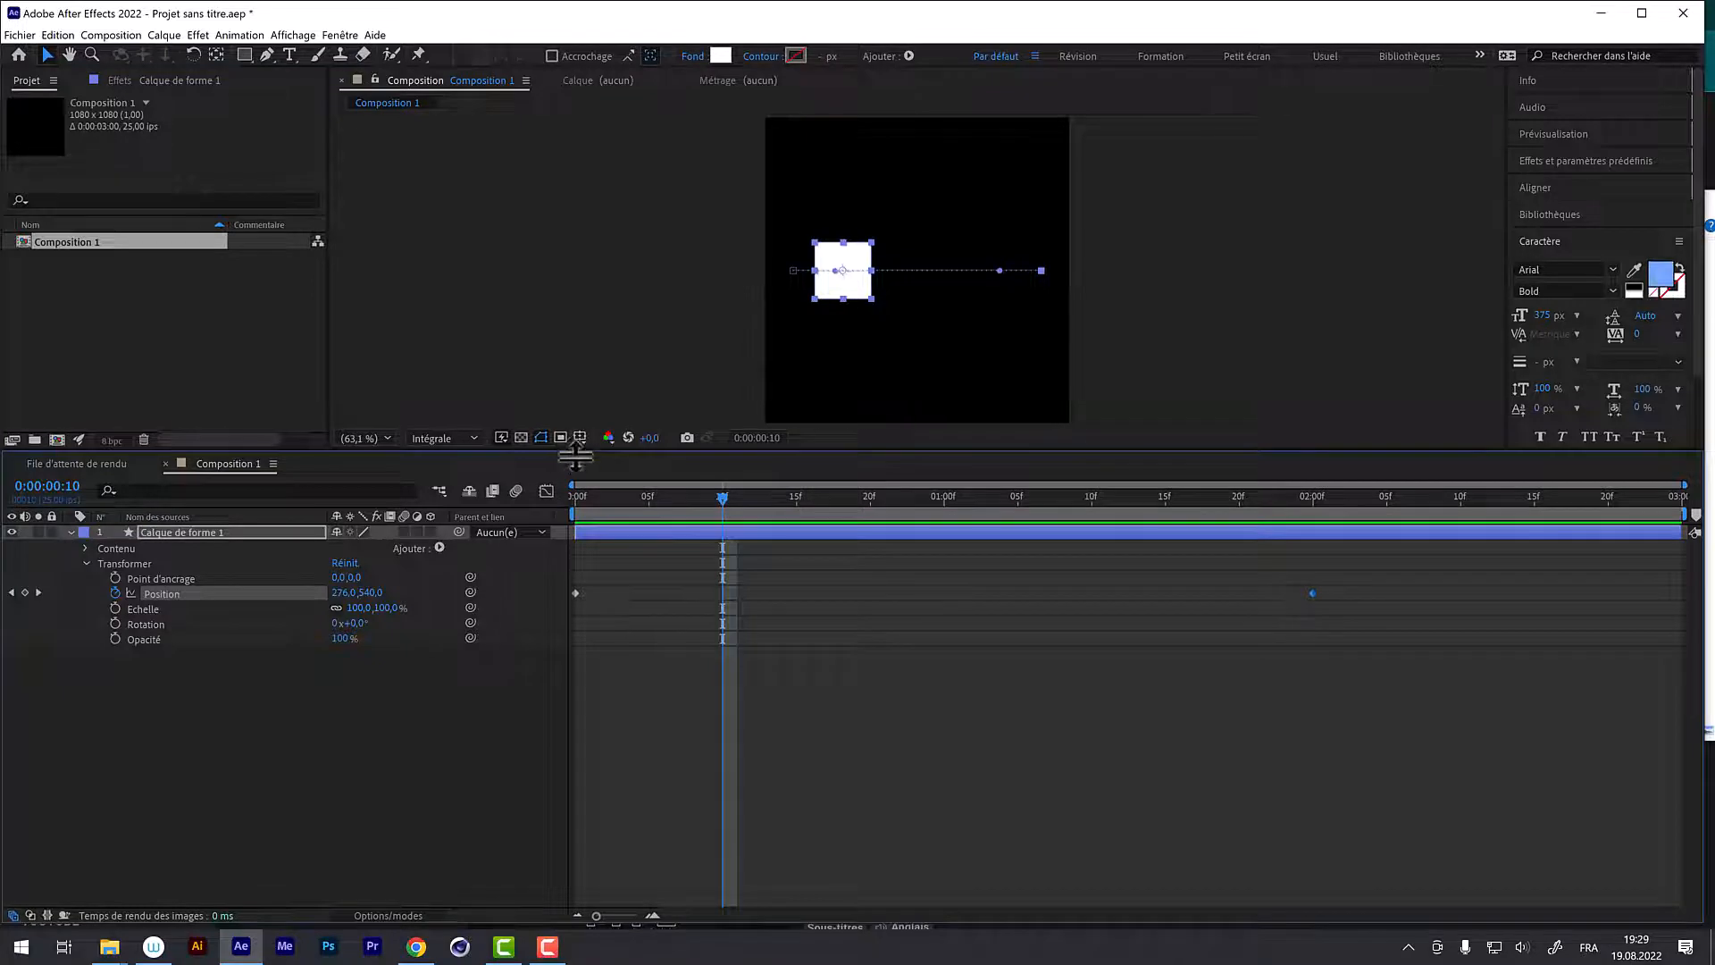
Step: Examine the motion path and its frame dots at 200% magnification while scrubbing and previewing the square's movement
left_click_drag(572, 450, 579, 546)
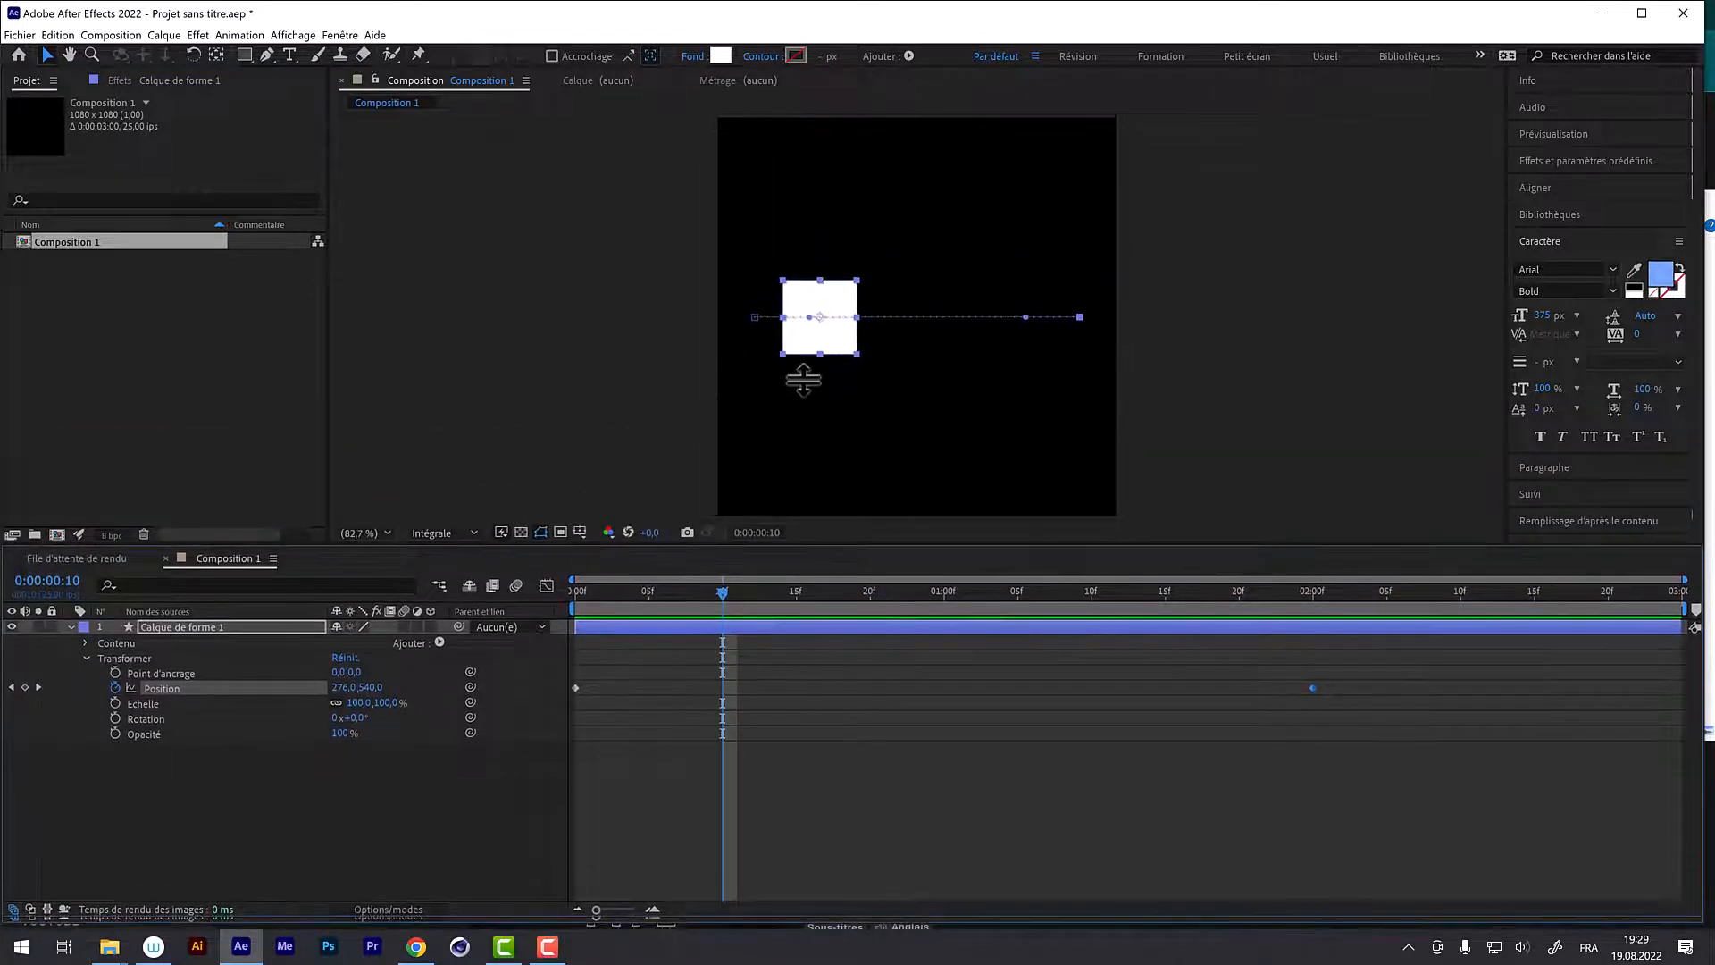
left_click(387, 533)
left_click(416, 753)
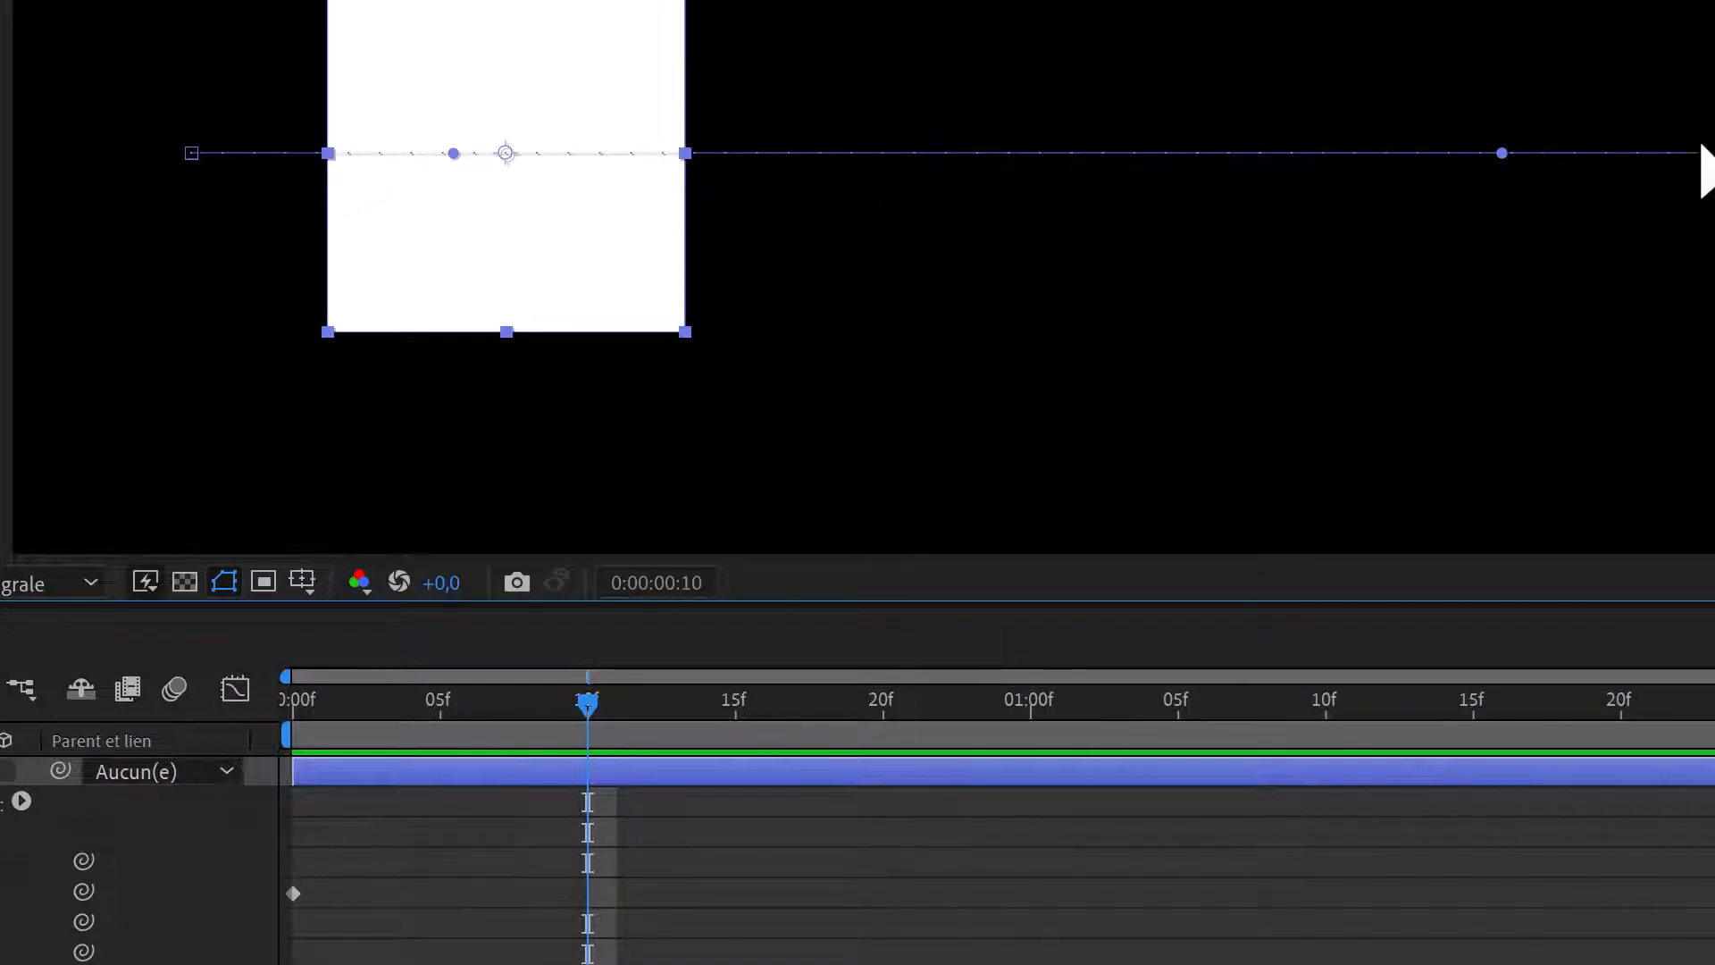
left_click_drag(561, 714, 1076, 796)
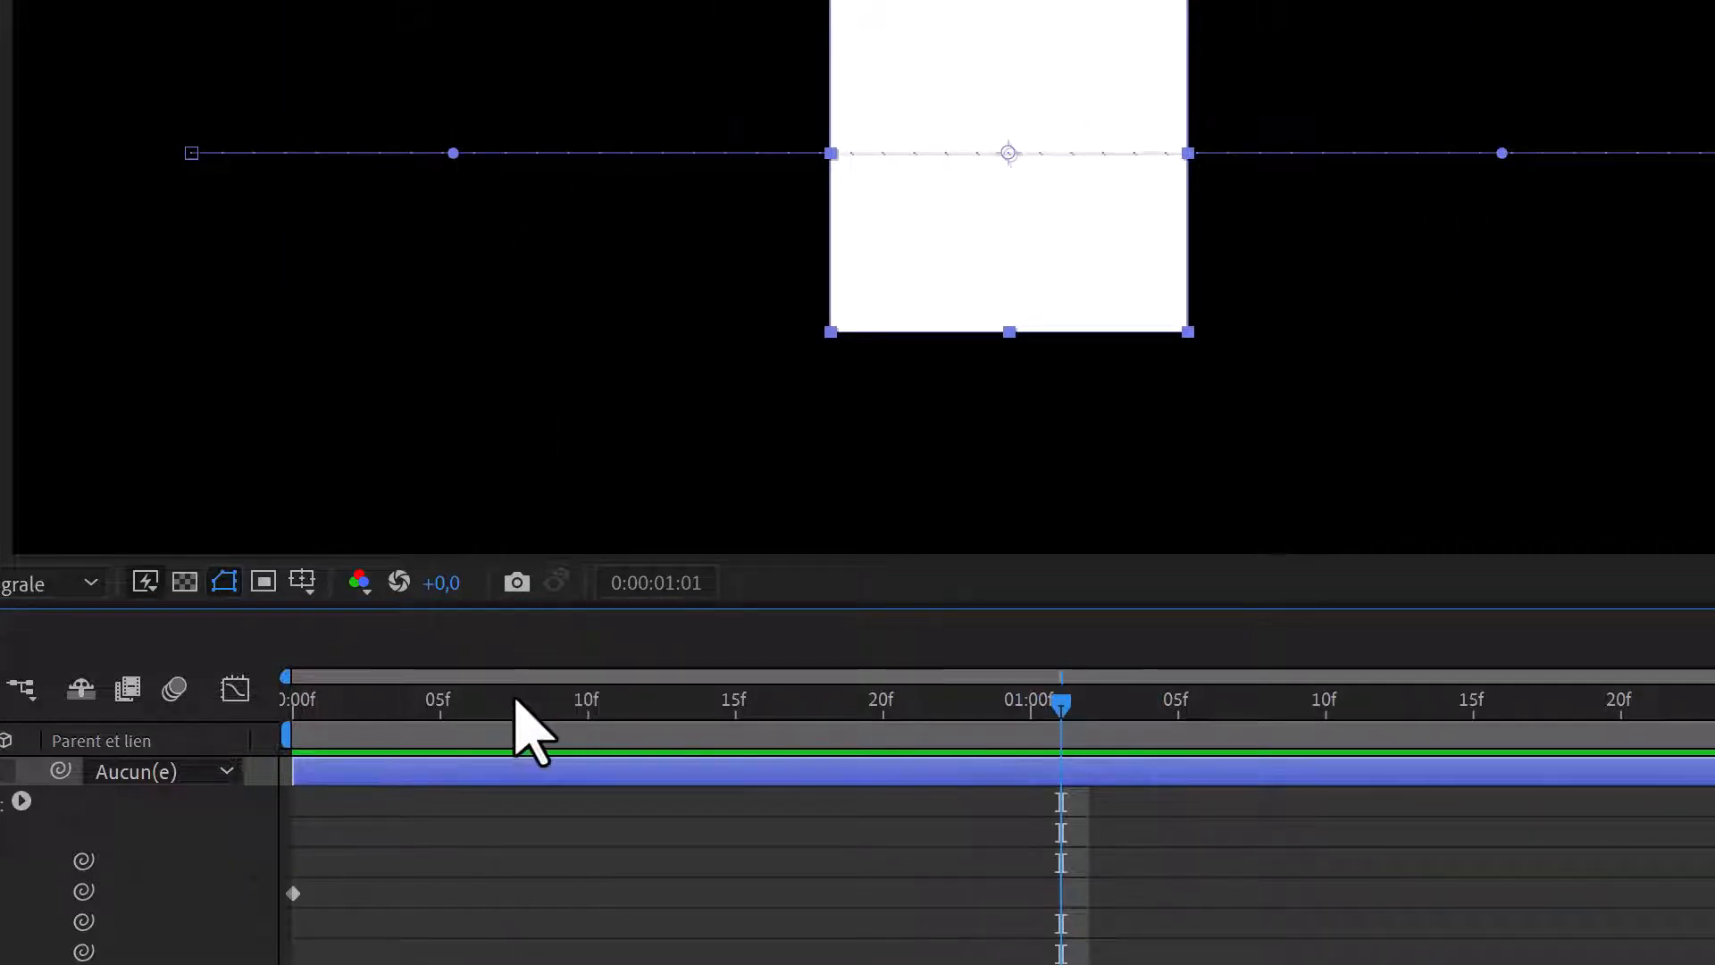
left_click_drag(528, 720, 443, 723)
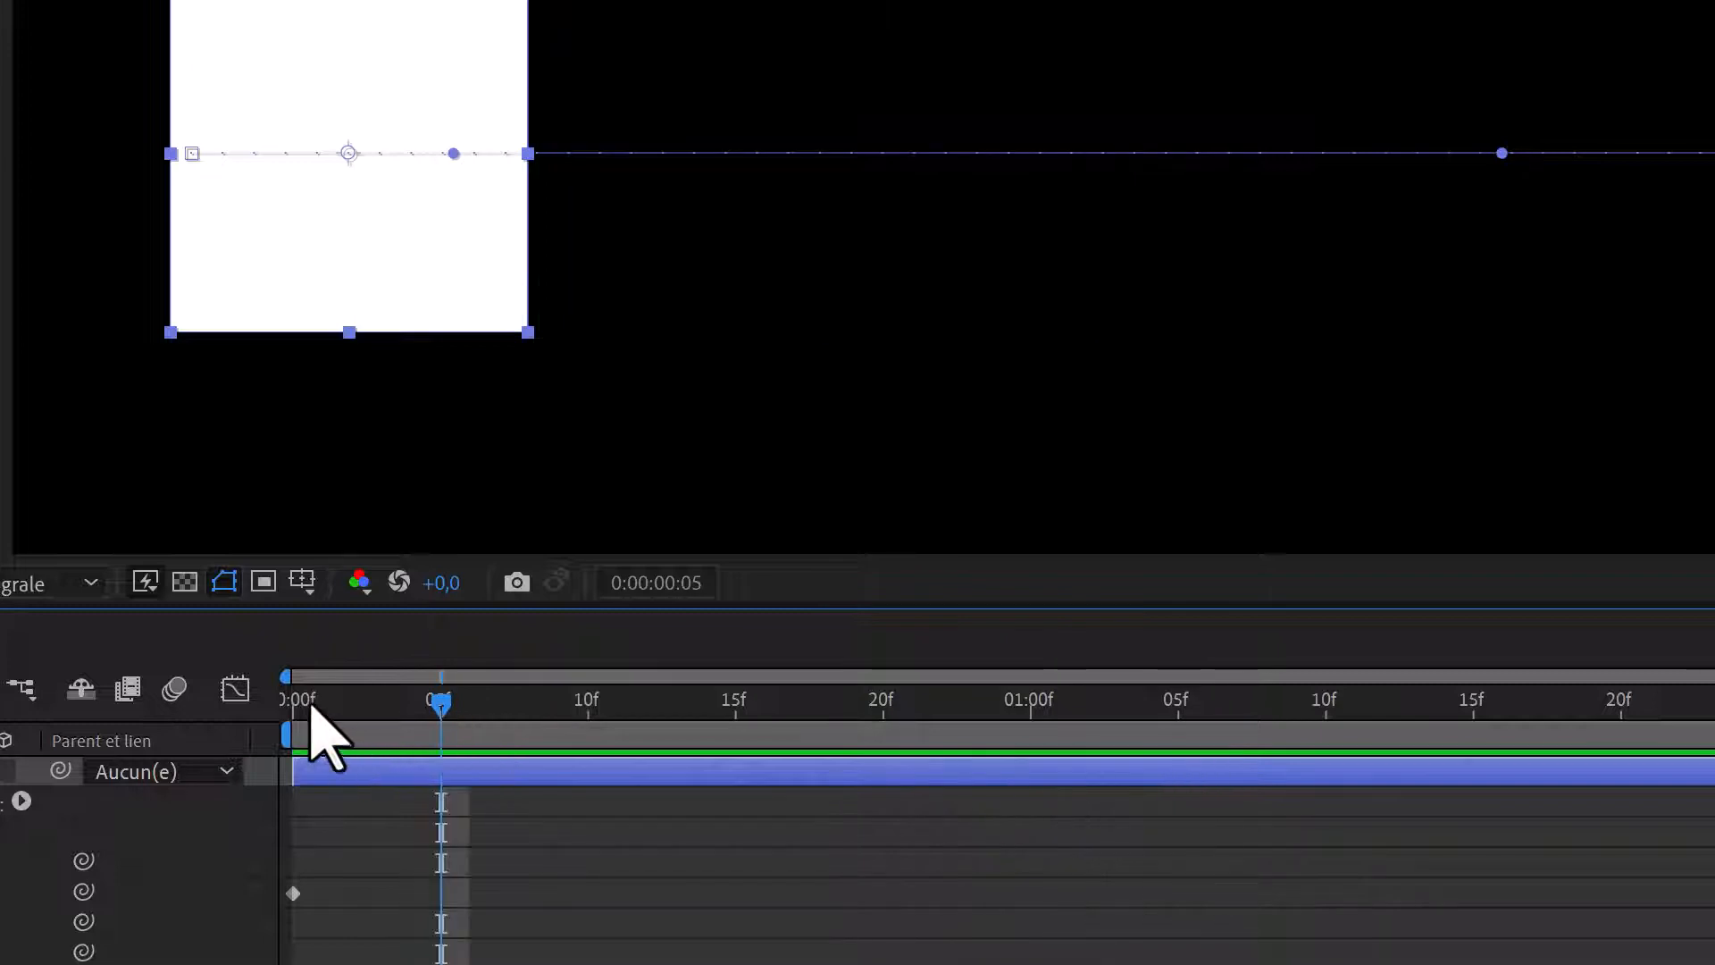
left_click_drag(303, 710, 829, 754)
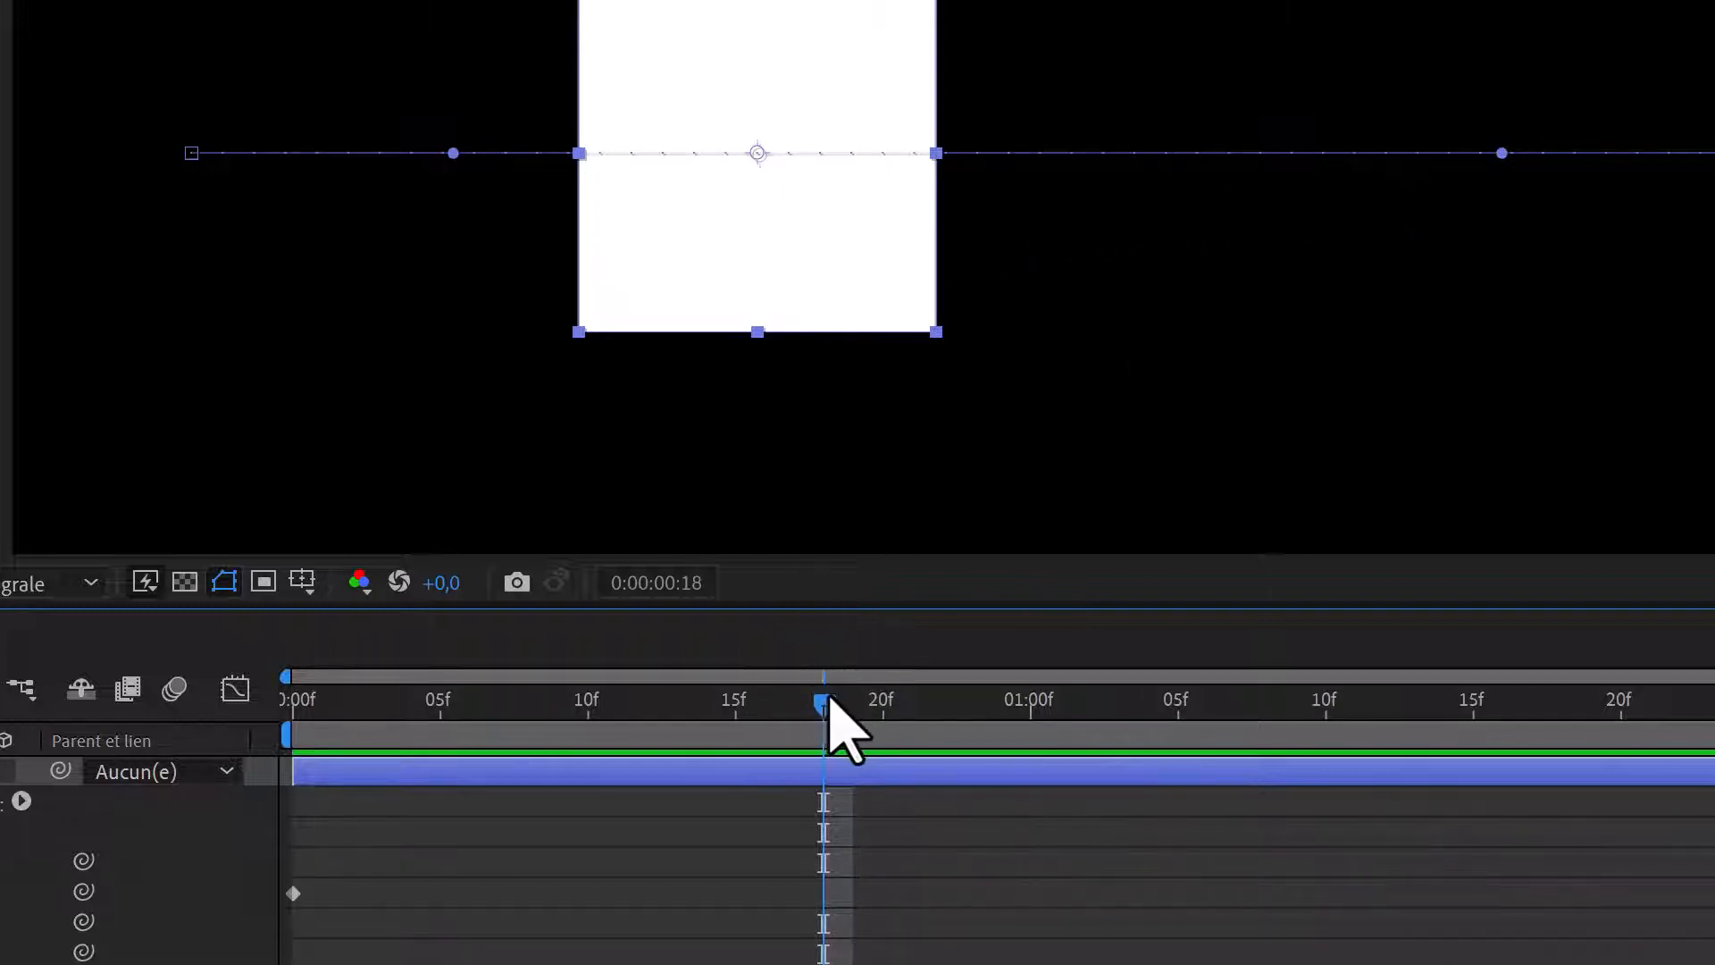
left_click_drag(825, 704, 1089, 792)
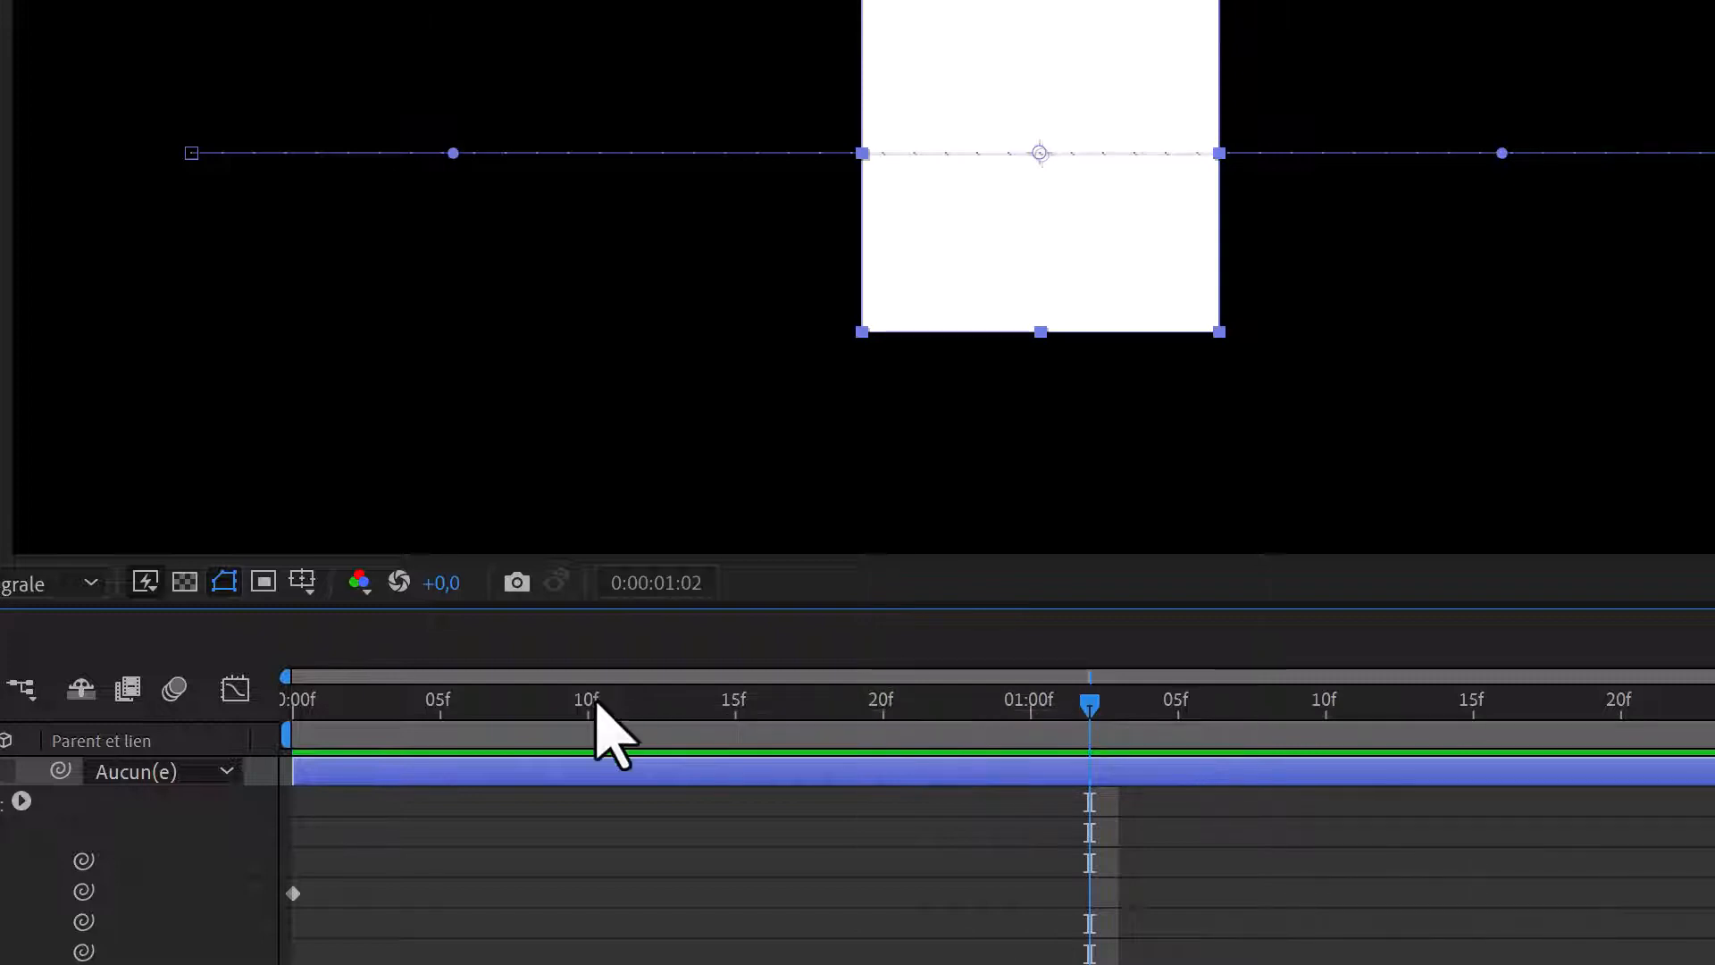
left_click_drag(597, 701, 268, 712)
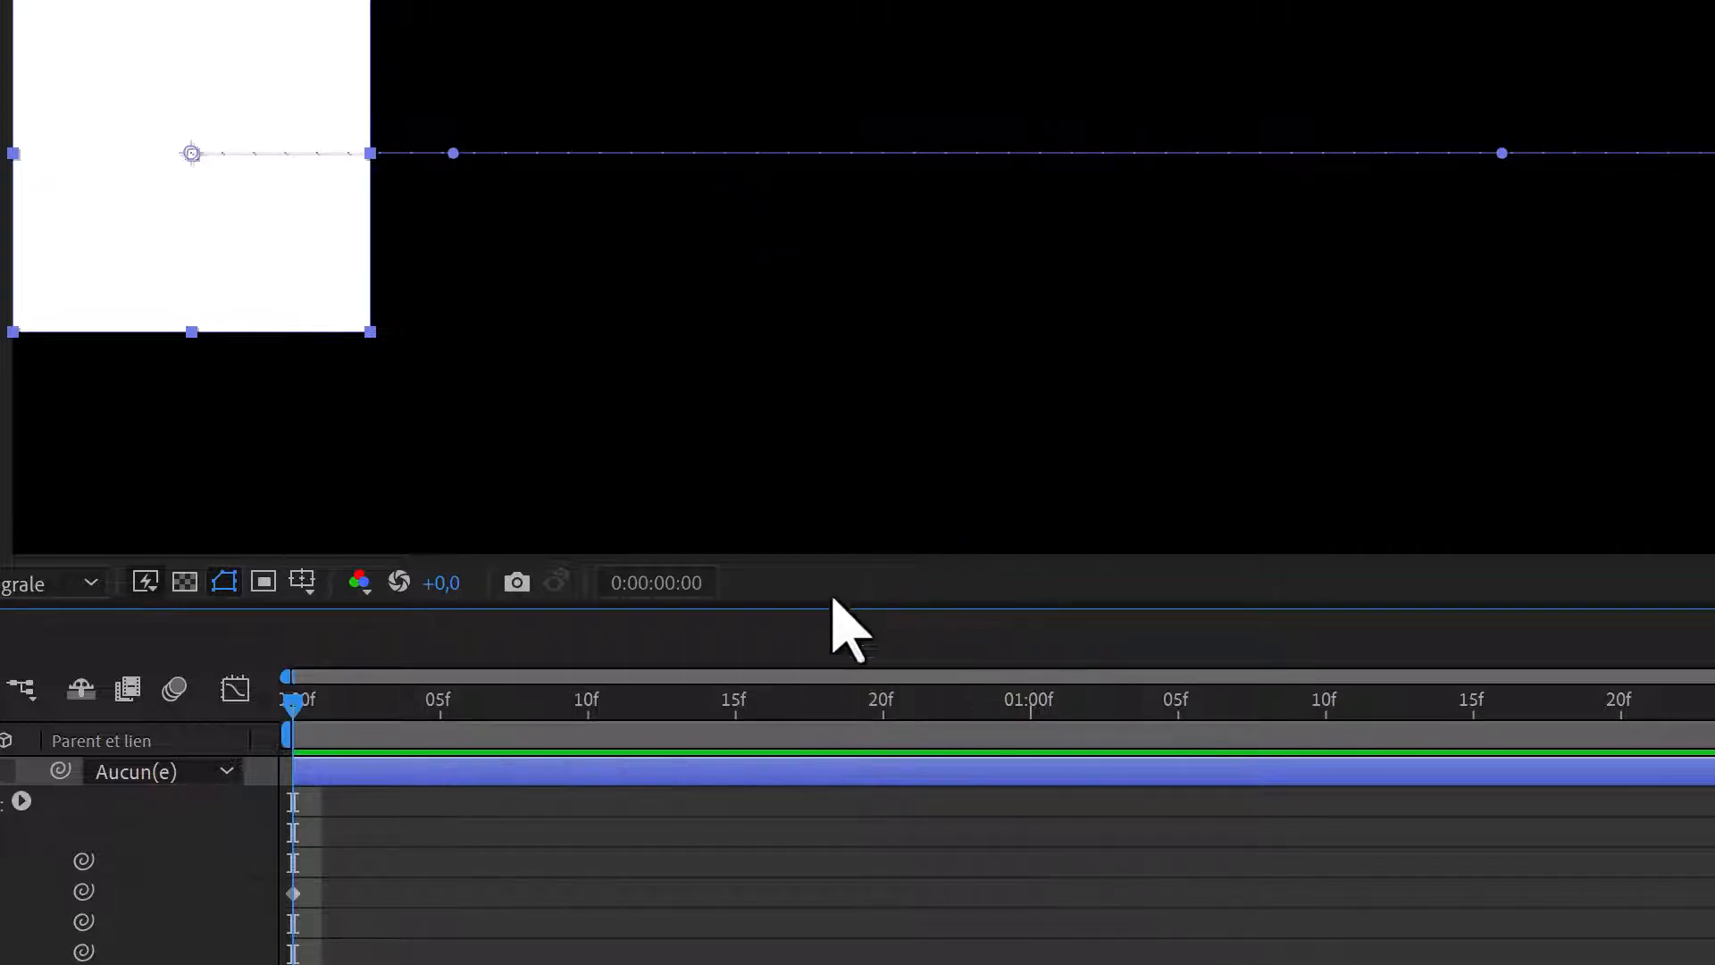
left_click(735, 703)
left_click_drag(830, 764, 541, 643)
key("space")
key("space")
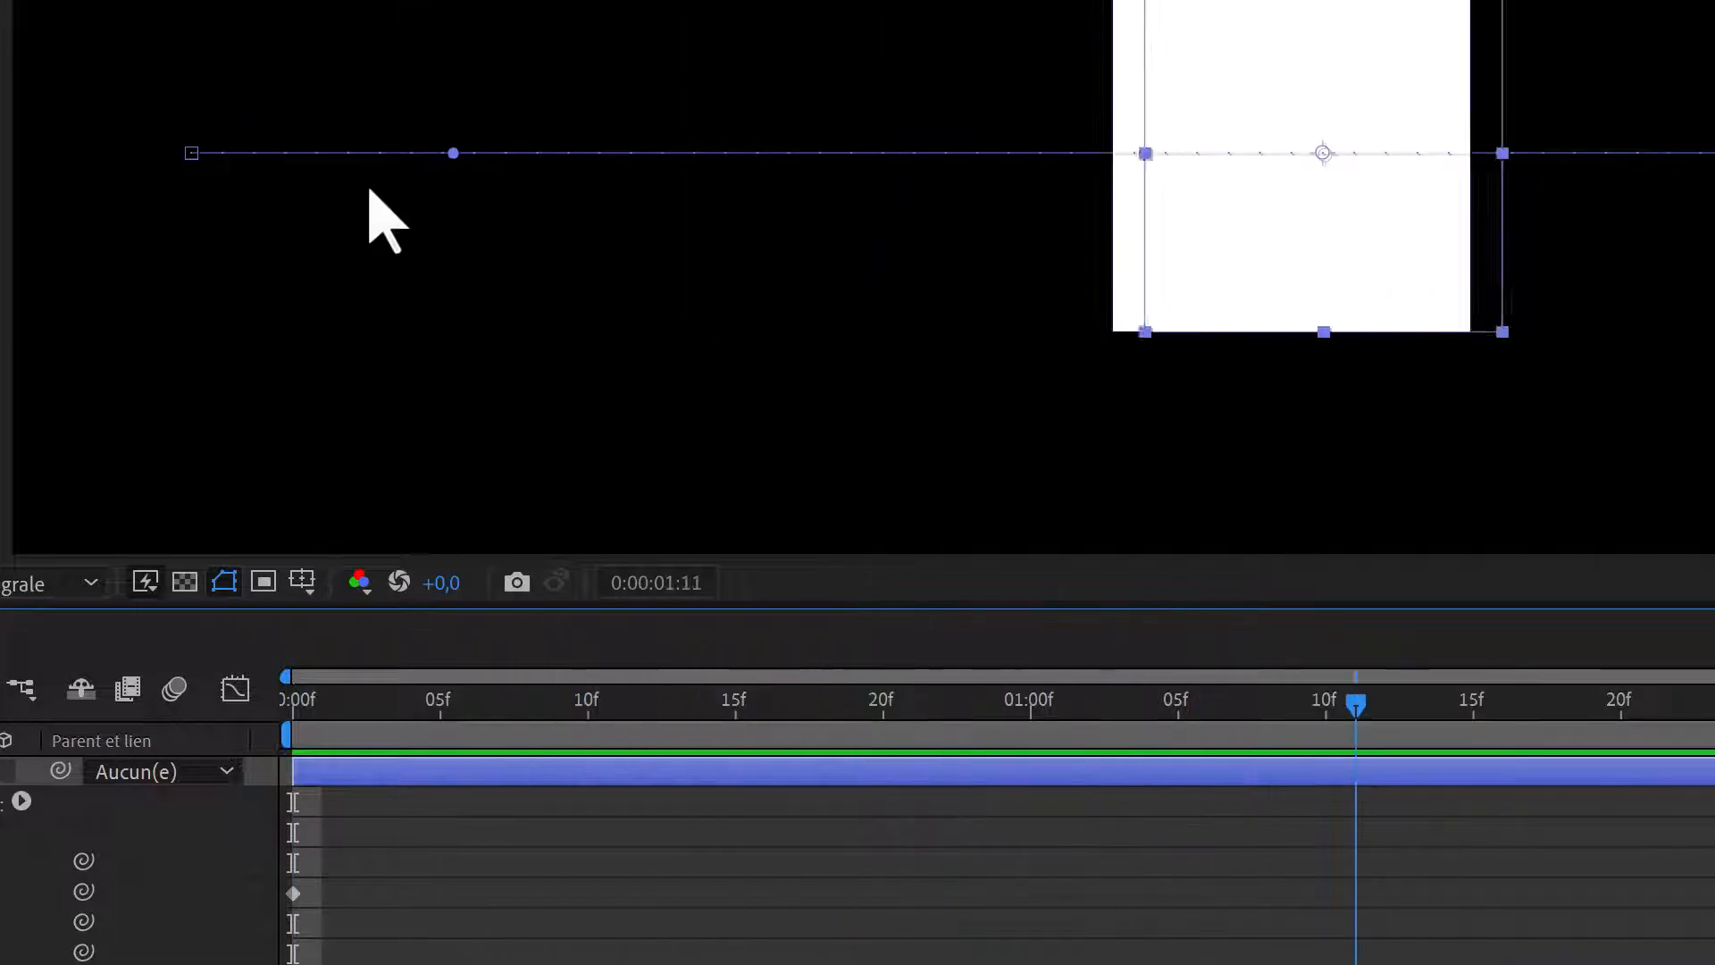
left_click_drag(1089, 698, 949, 719)
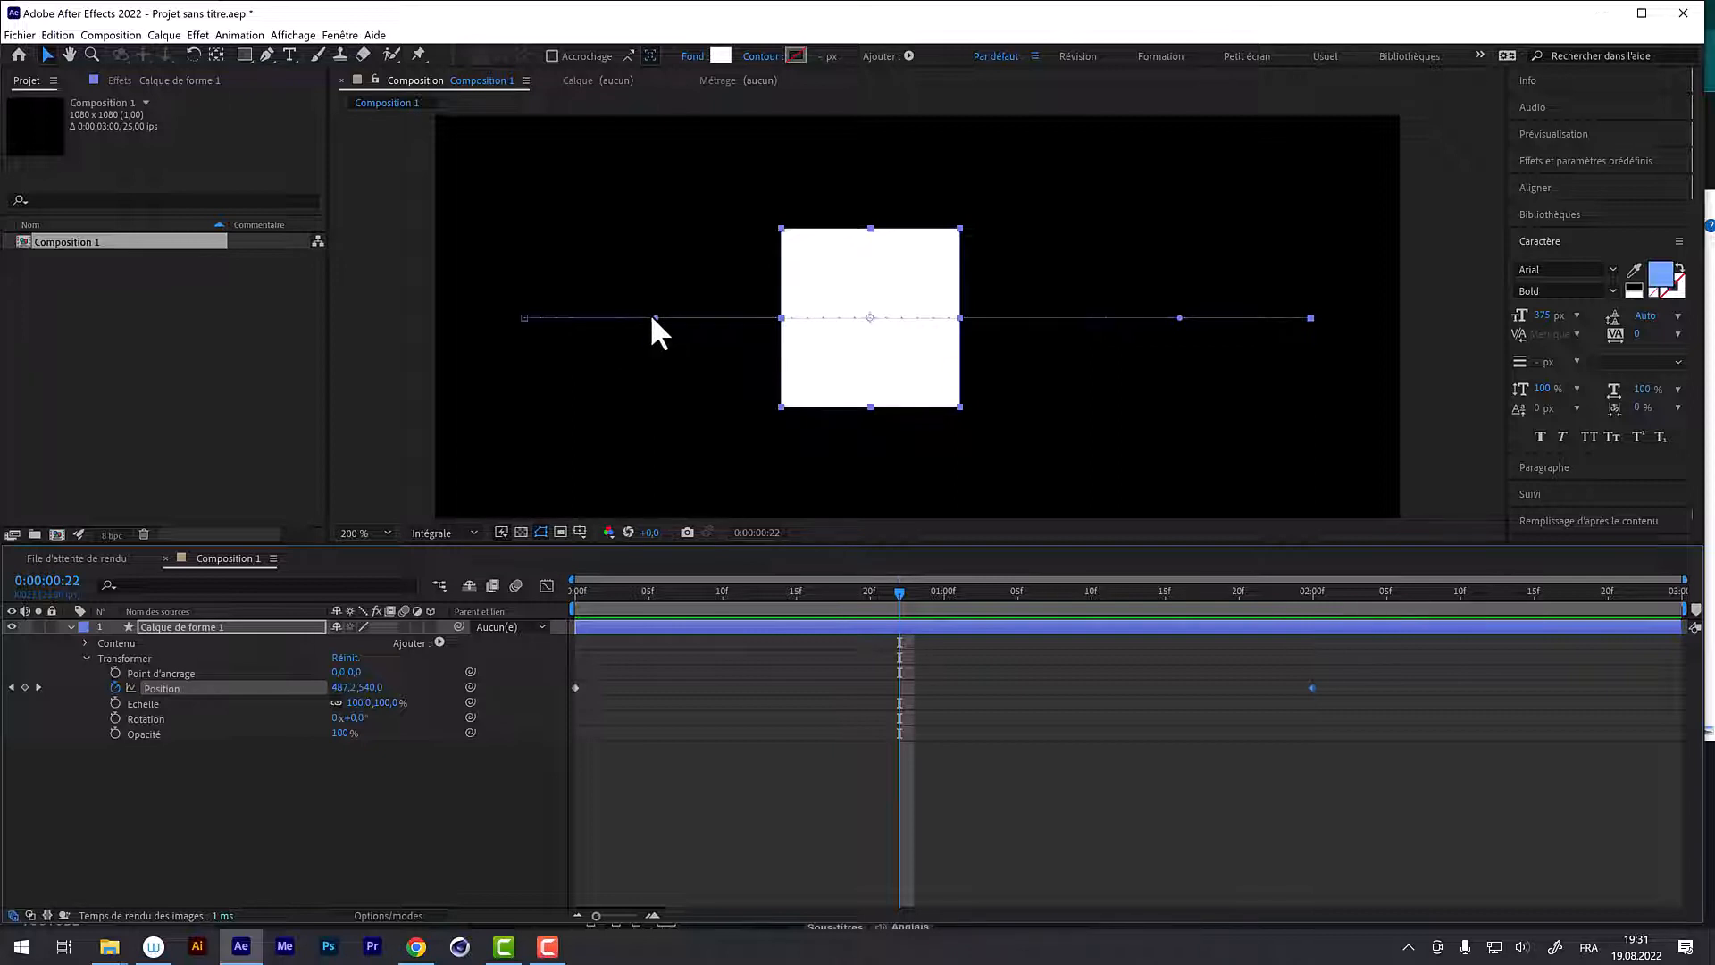
Step: Try to bend the motion path into an S-curve by pulling the first keyframe's tangent handle upward and the last one's downward
left_click(525, 318)
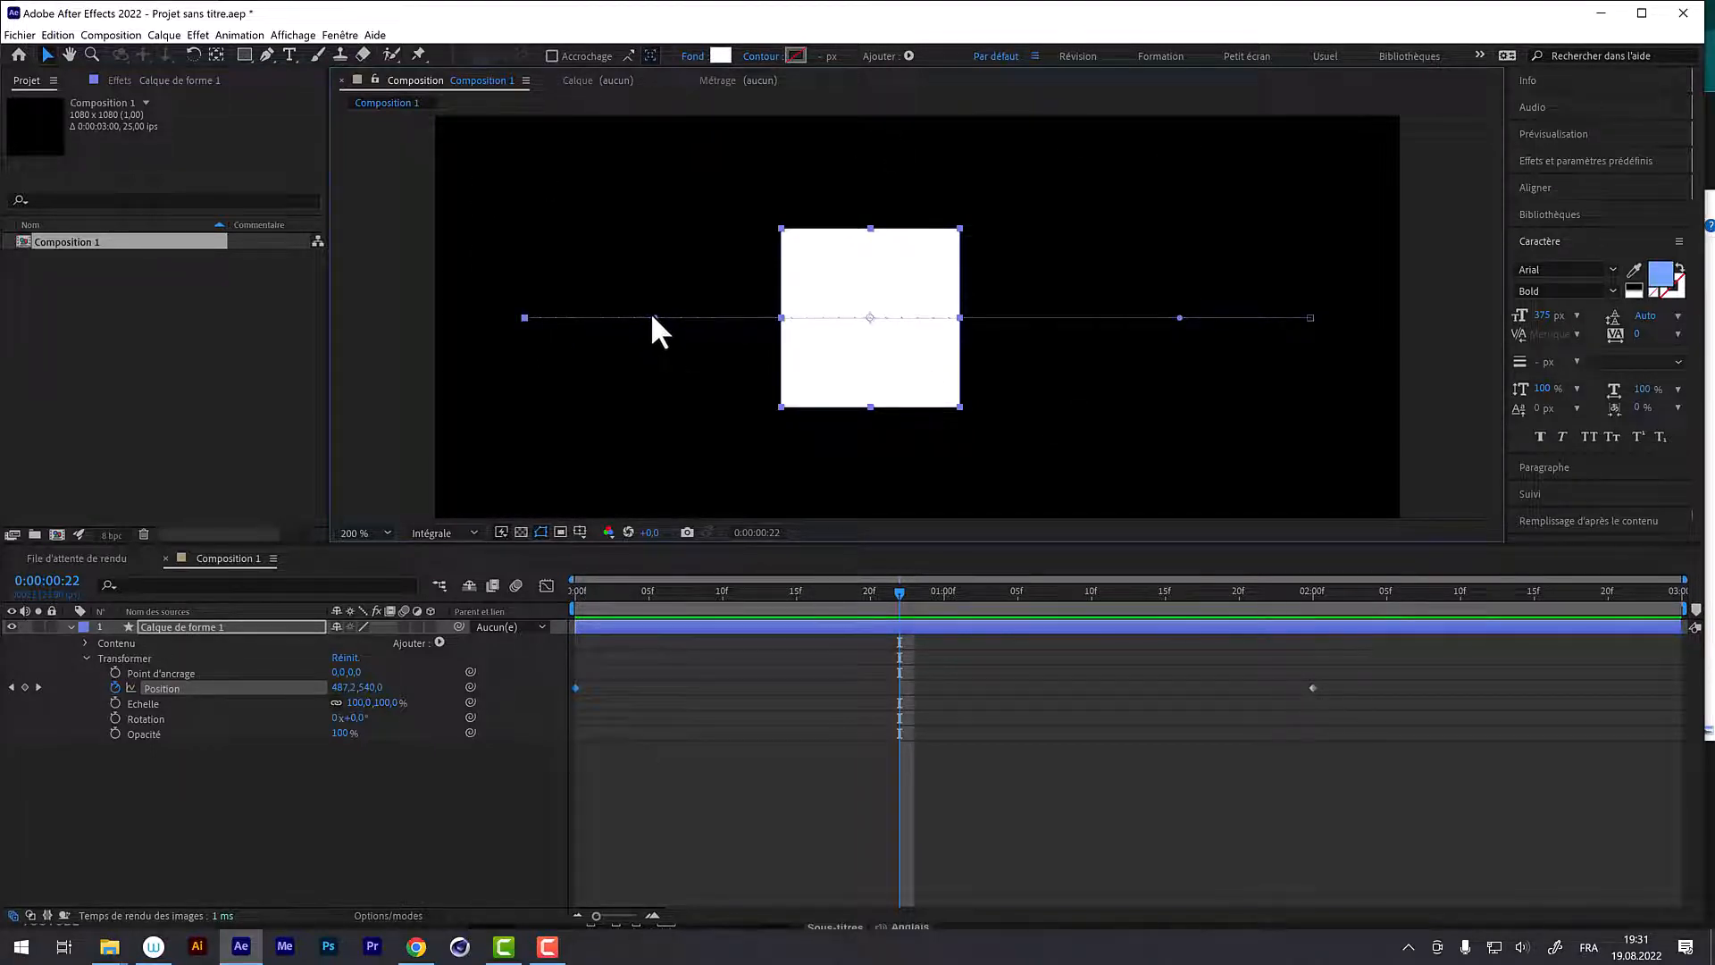
left_click_drag(652, 317, 685, 156)
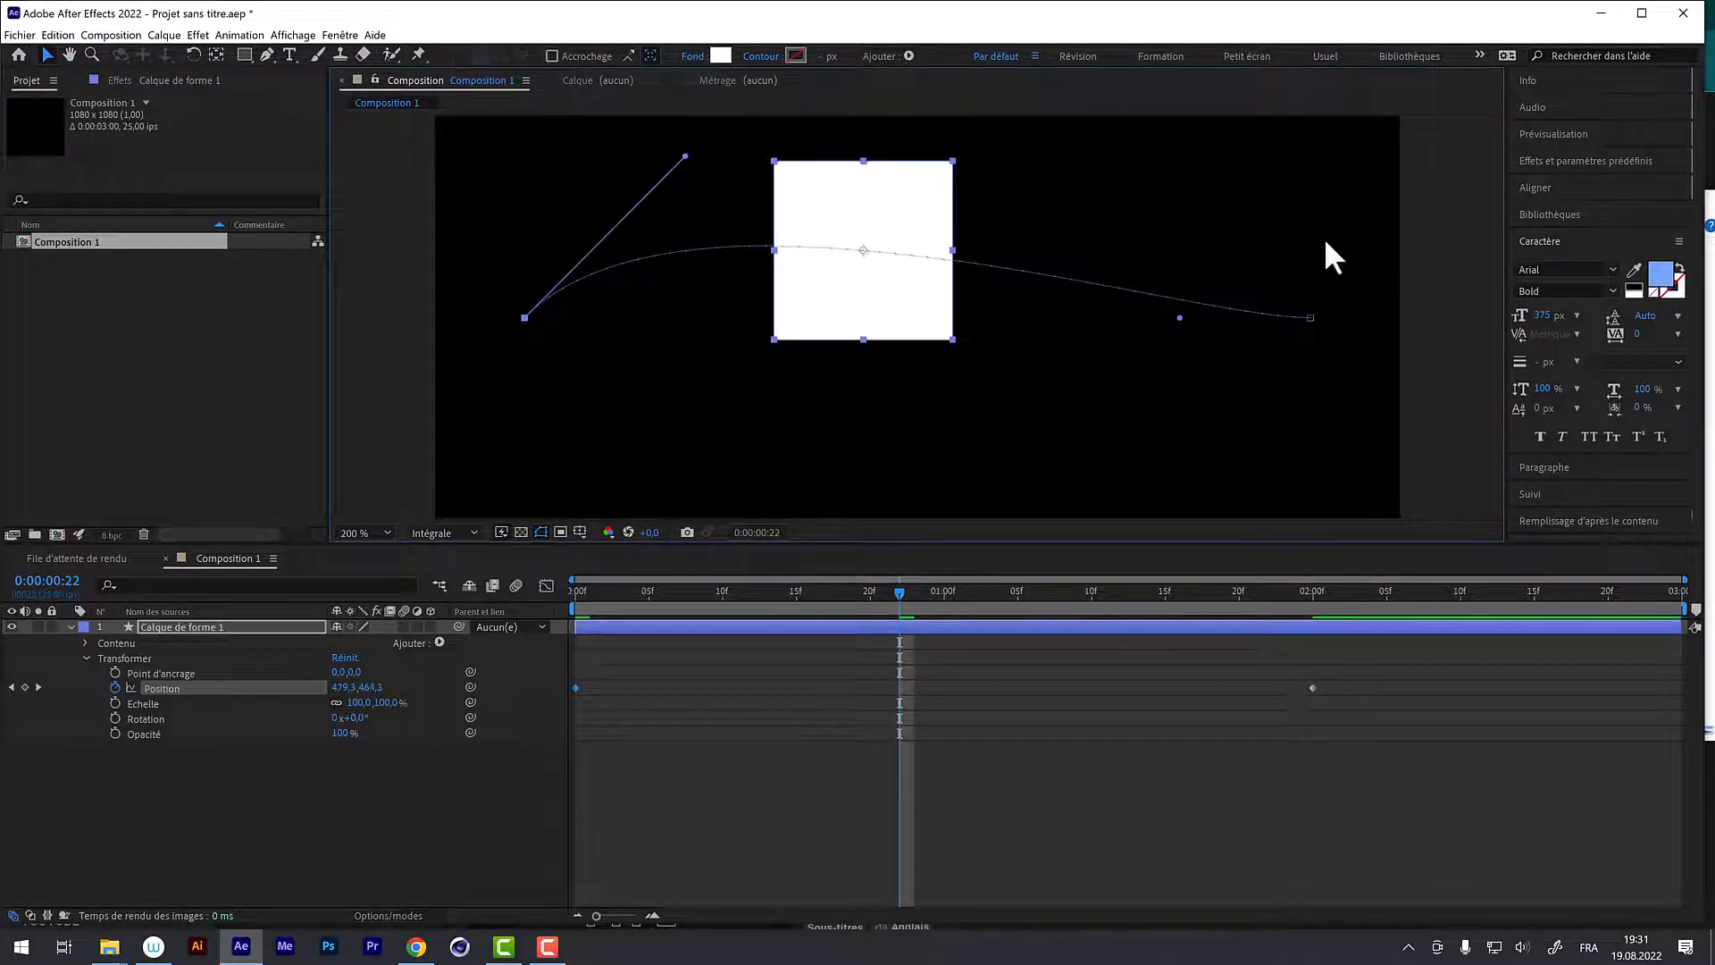
left_click(1309, 317)
left_click_drag(1179, 314, 1152, 466)
left_click(1305, 706)
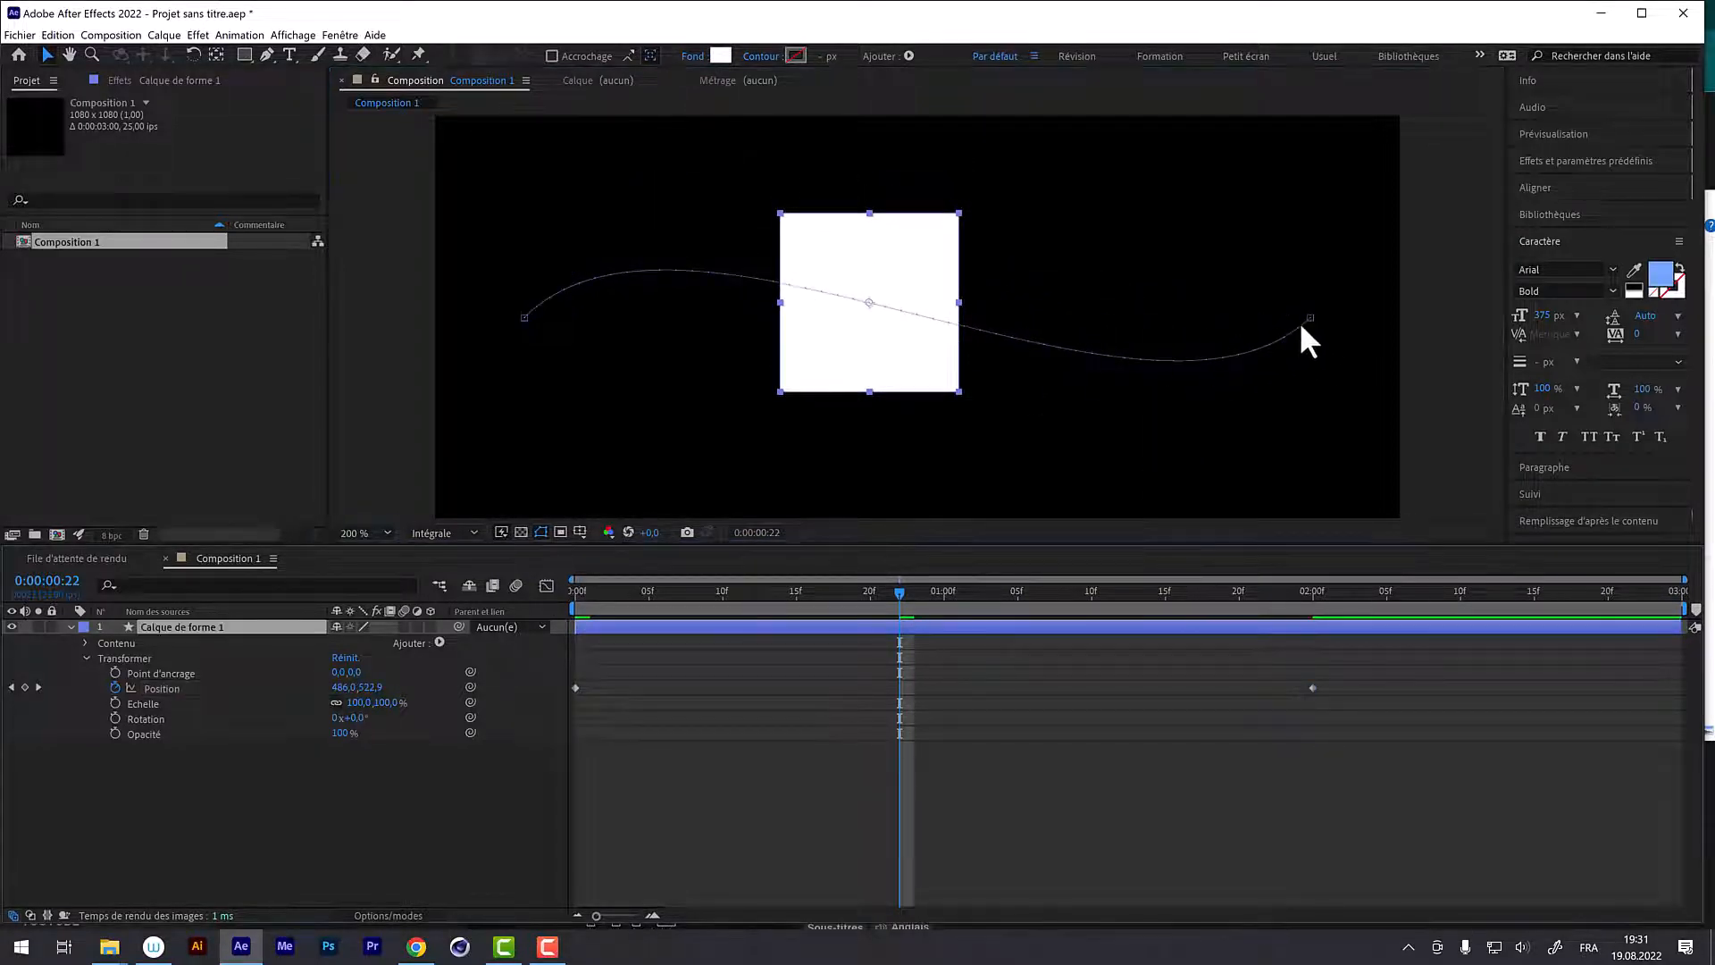
Step: Move the motion path's end point up and inward, and undo that move together with both tangent handle changes
left_click(1308, 315)
left_click_drag(1306, 313, 1261, 236)
key("ctrl+z")
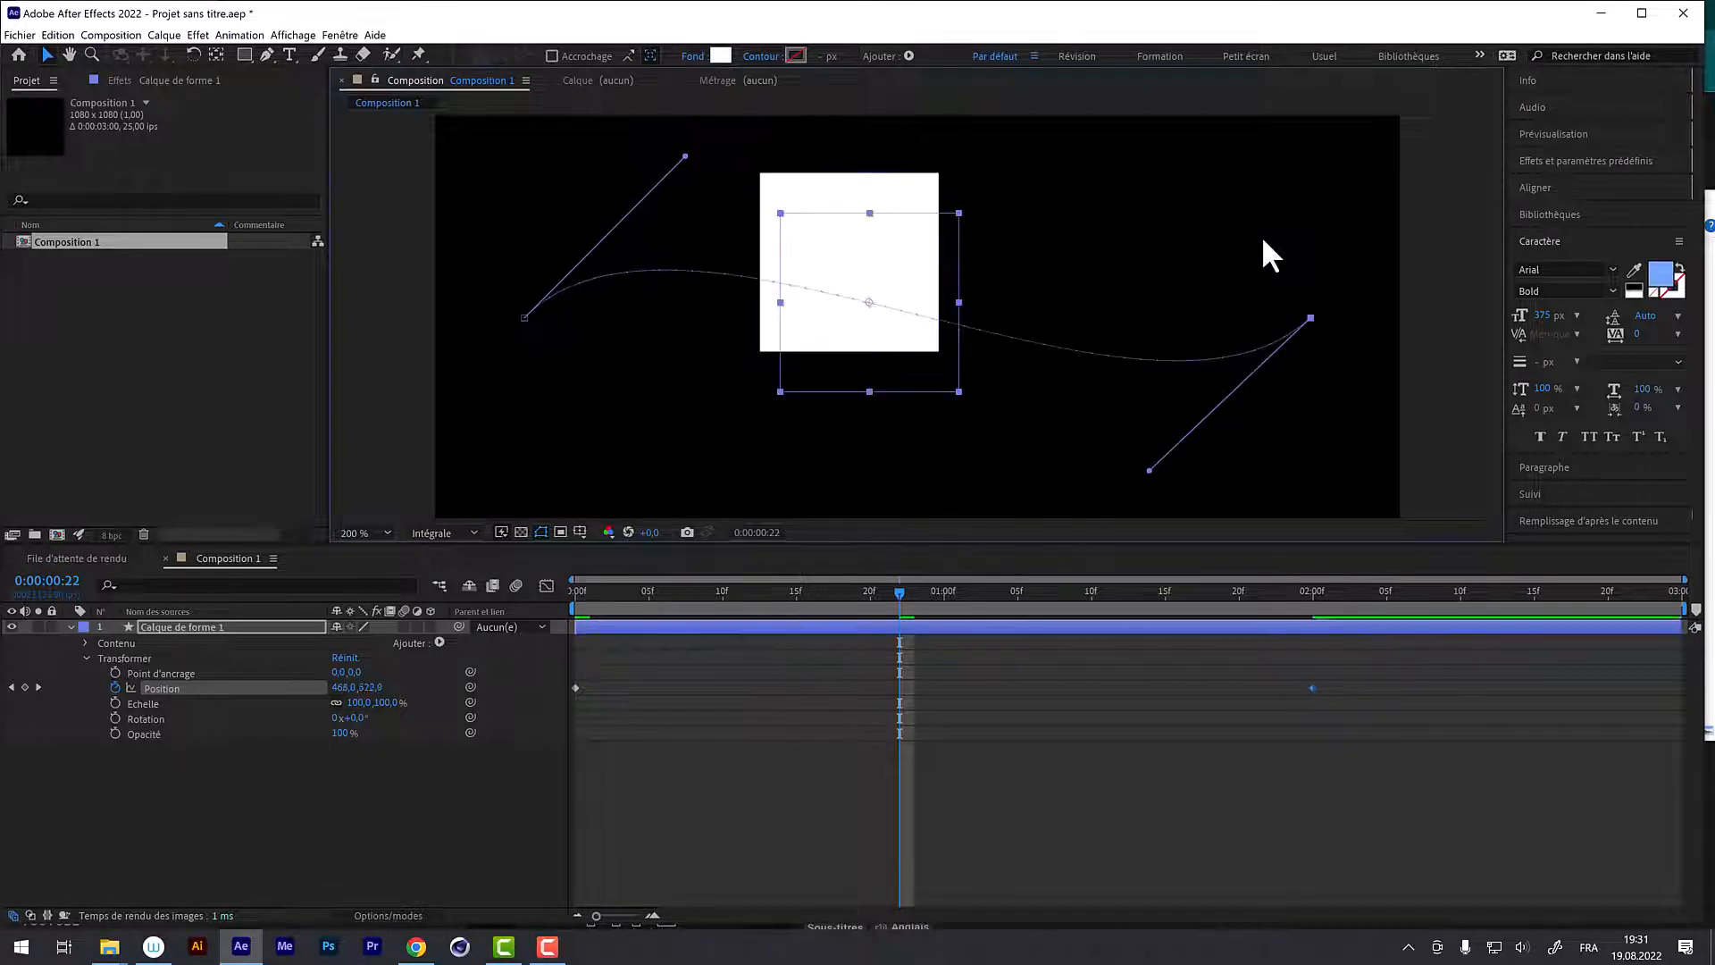
key("ctrl+z")
key("ctrl+z")
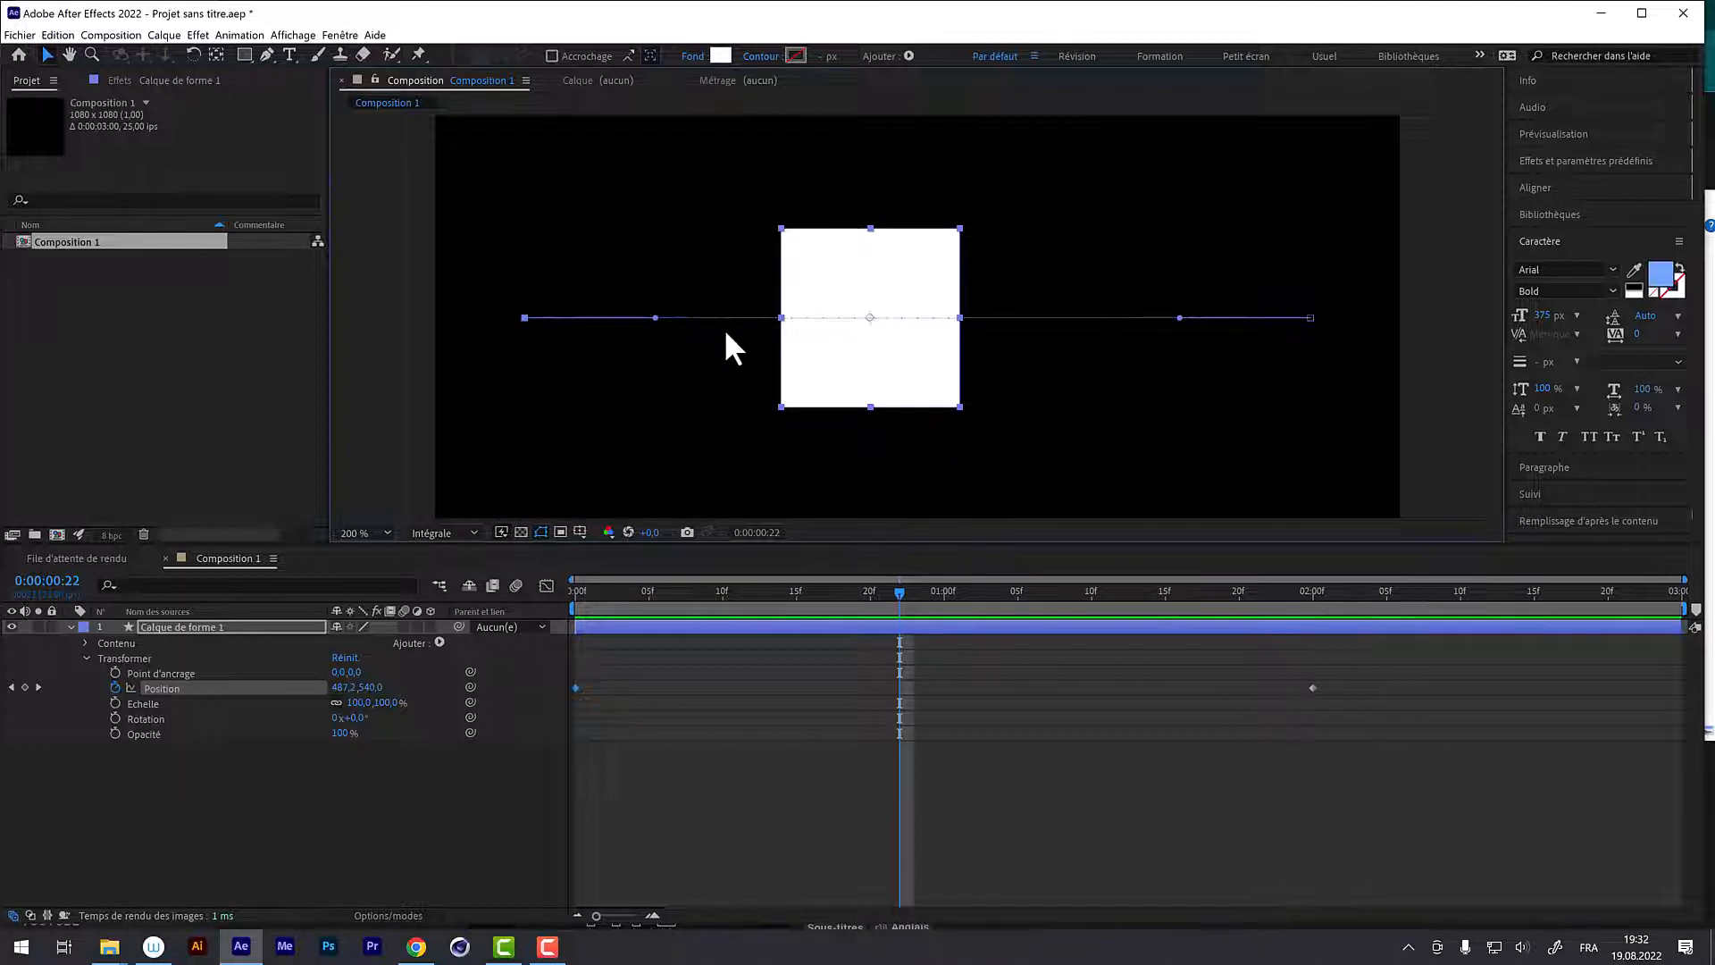
Step: Separate the dimensions of the shape layer's Position property into X Position and Y Position at frame 15
left_click_drag(823, 587, 796, 588)
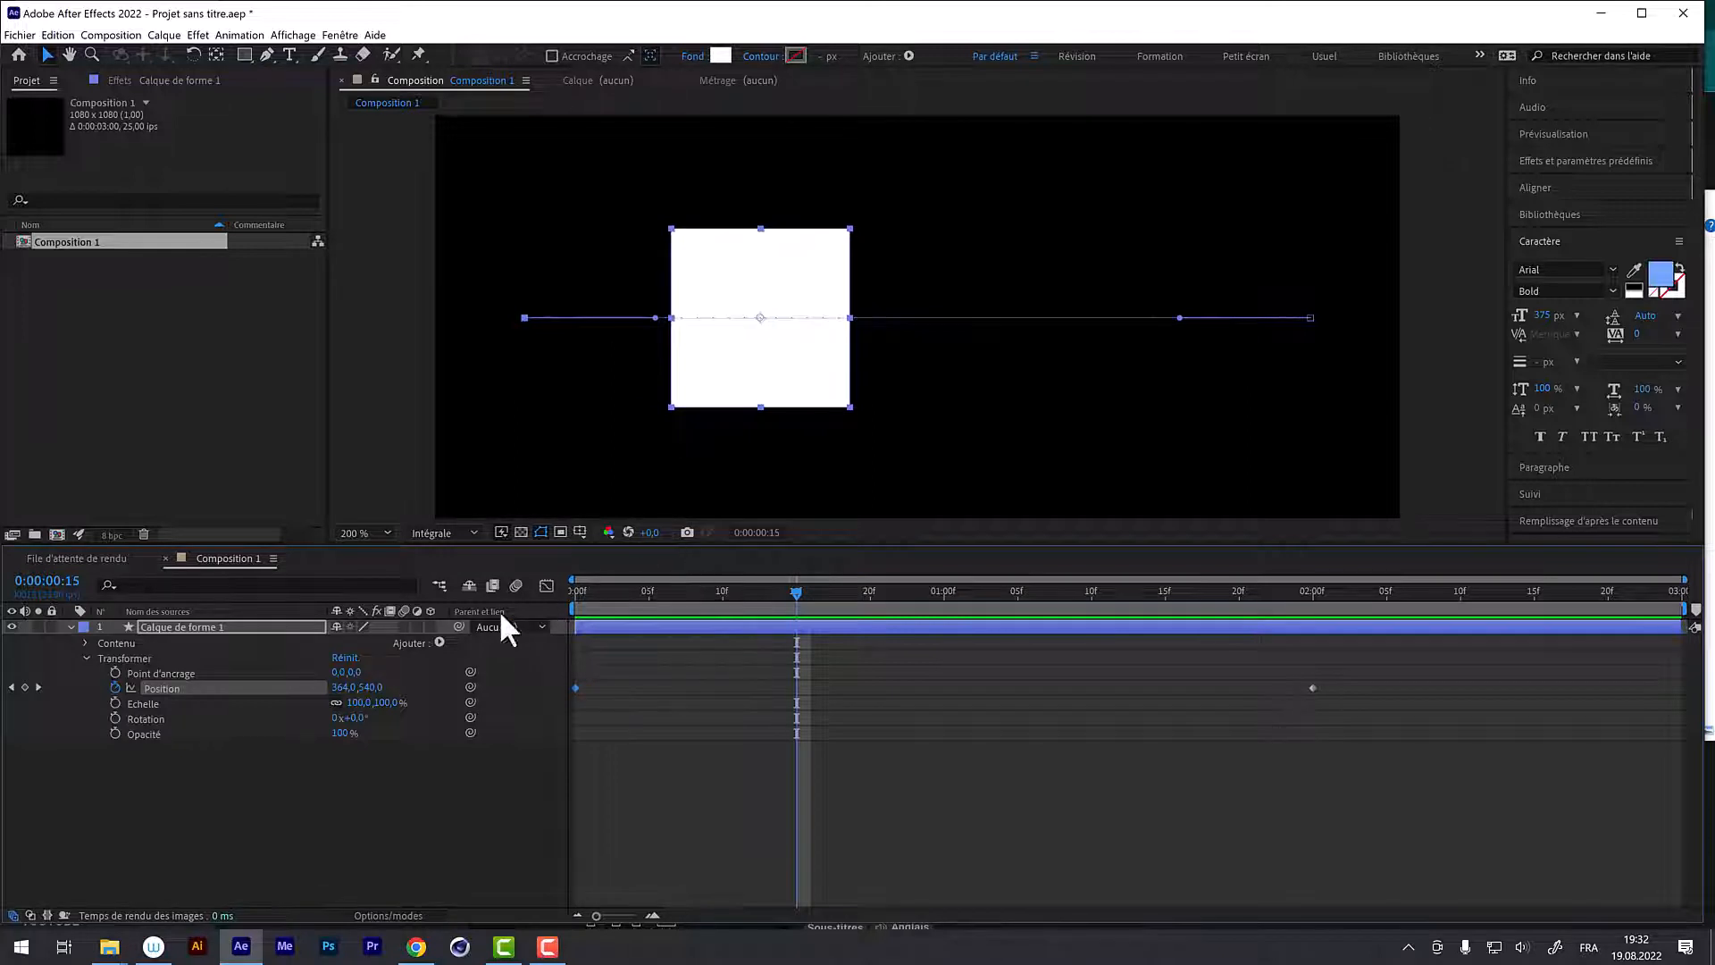
right_click(158, 687)
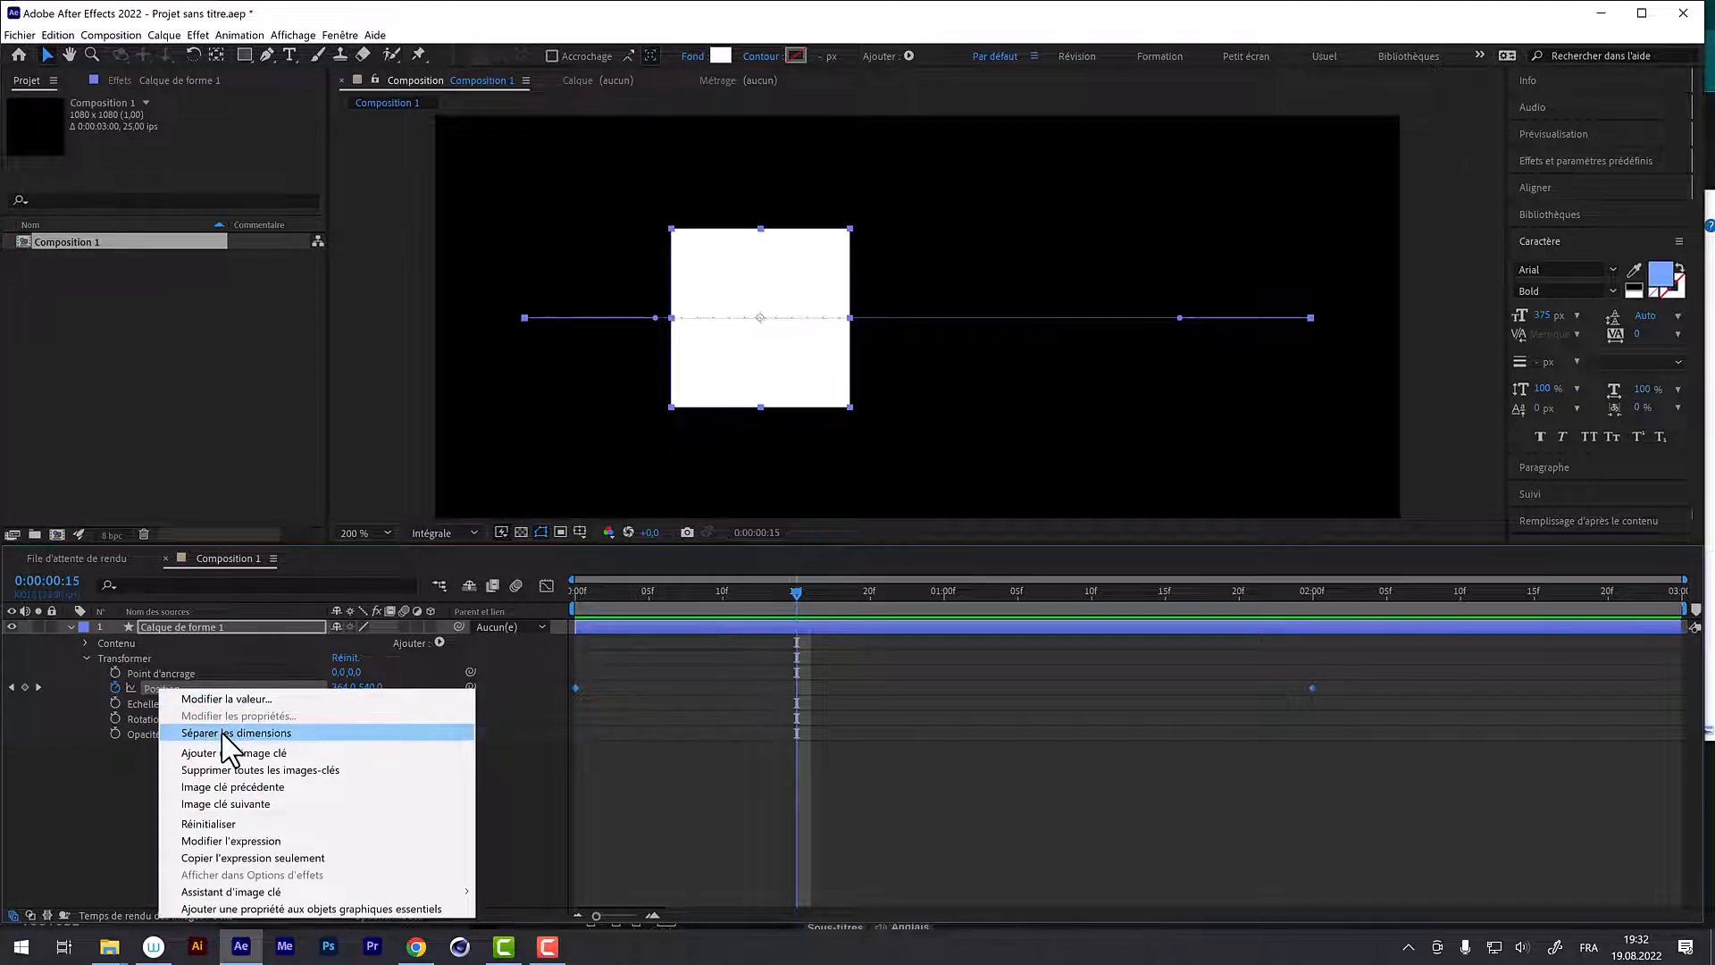
left_click(147, 757)
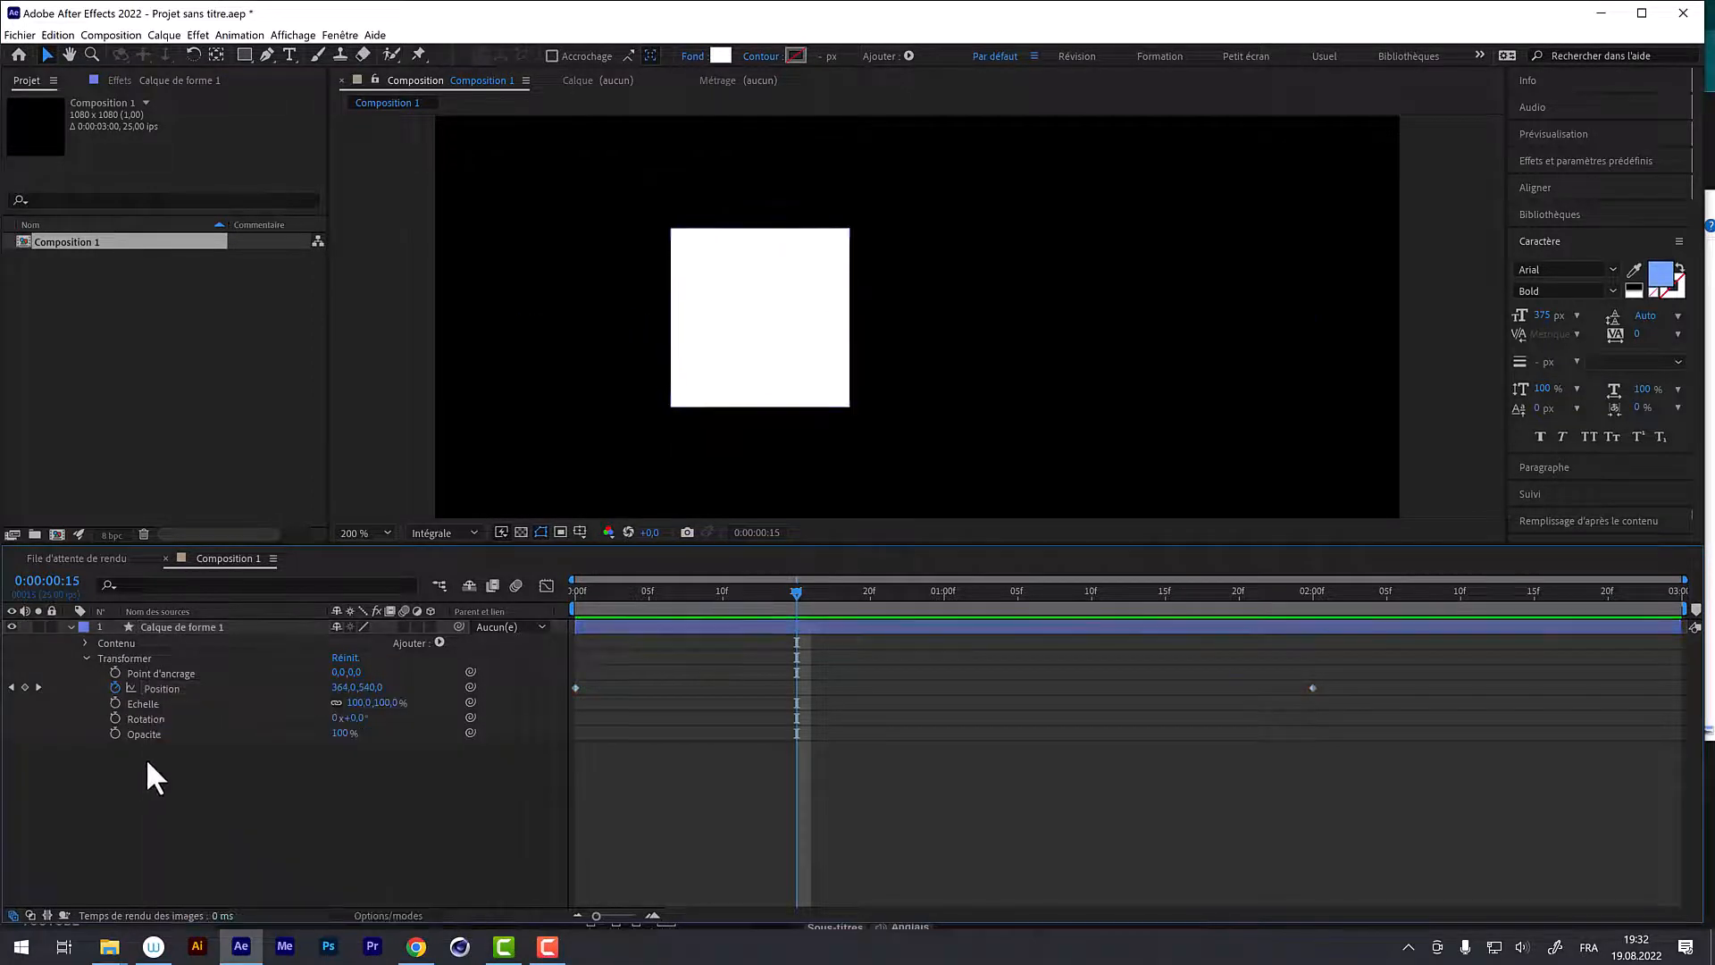
right_click(158, 684)
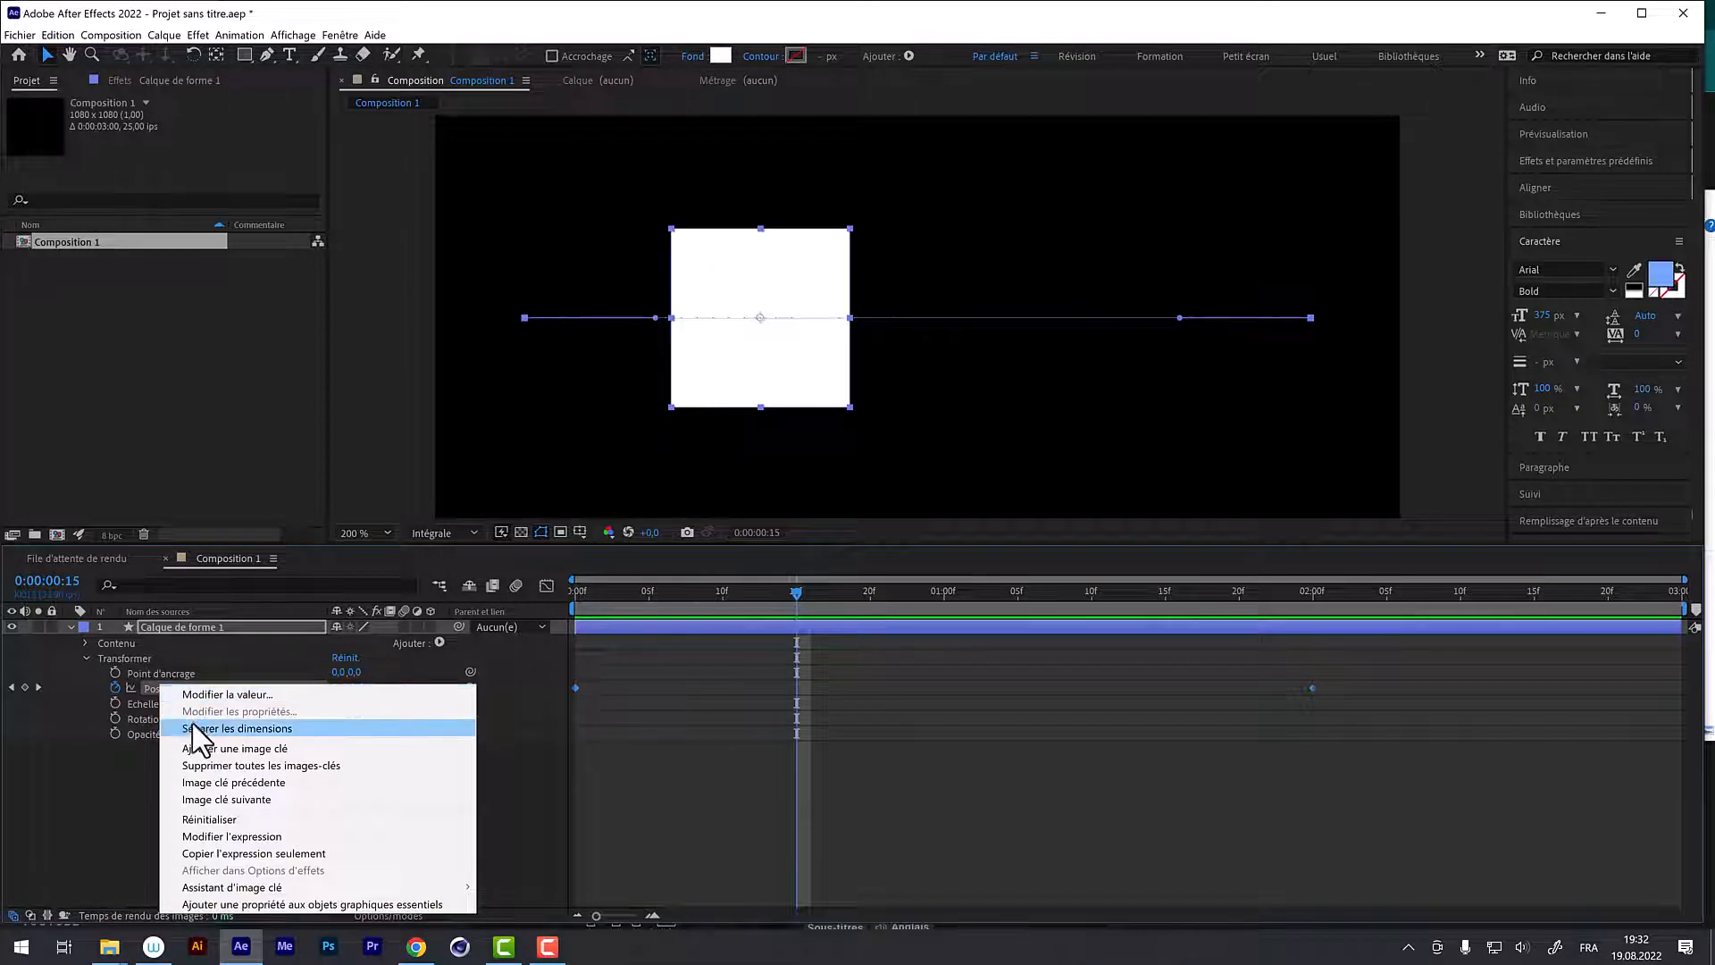
left_click(196, 728)
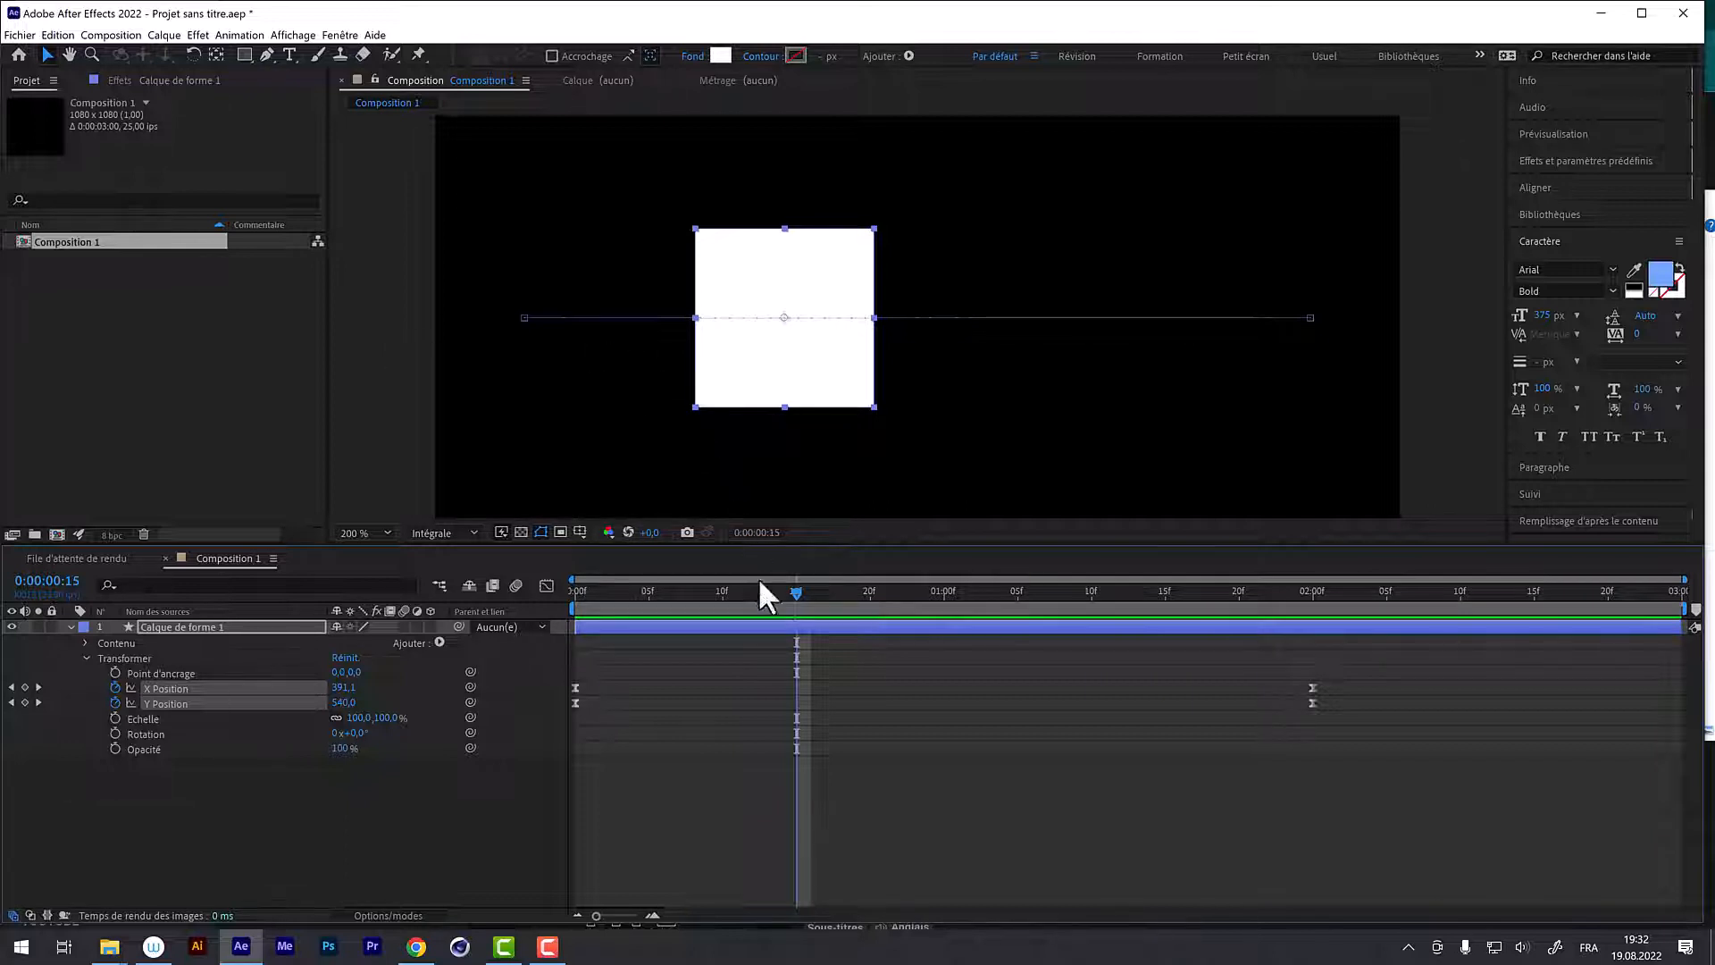
Step: Select the motion path's first keyframe and scrub the timeline to examine the square's movement with separated Position dimensions
left_click(524, 317)
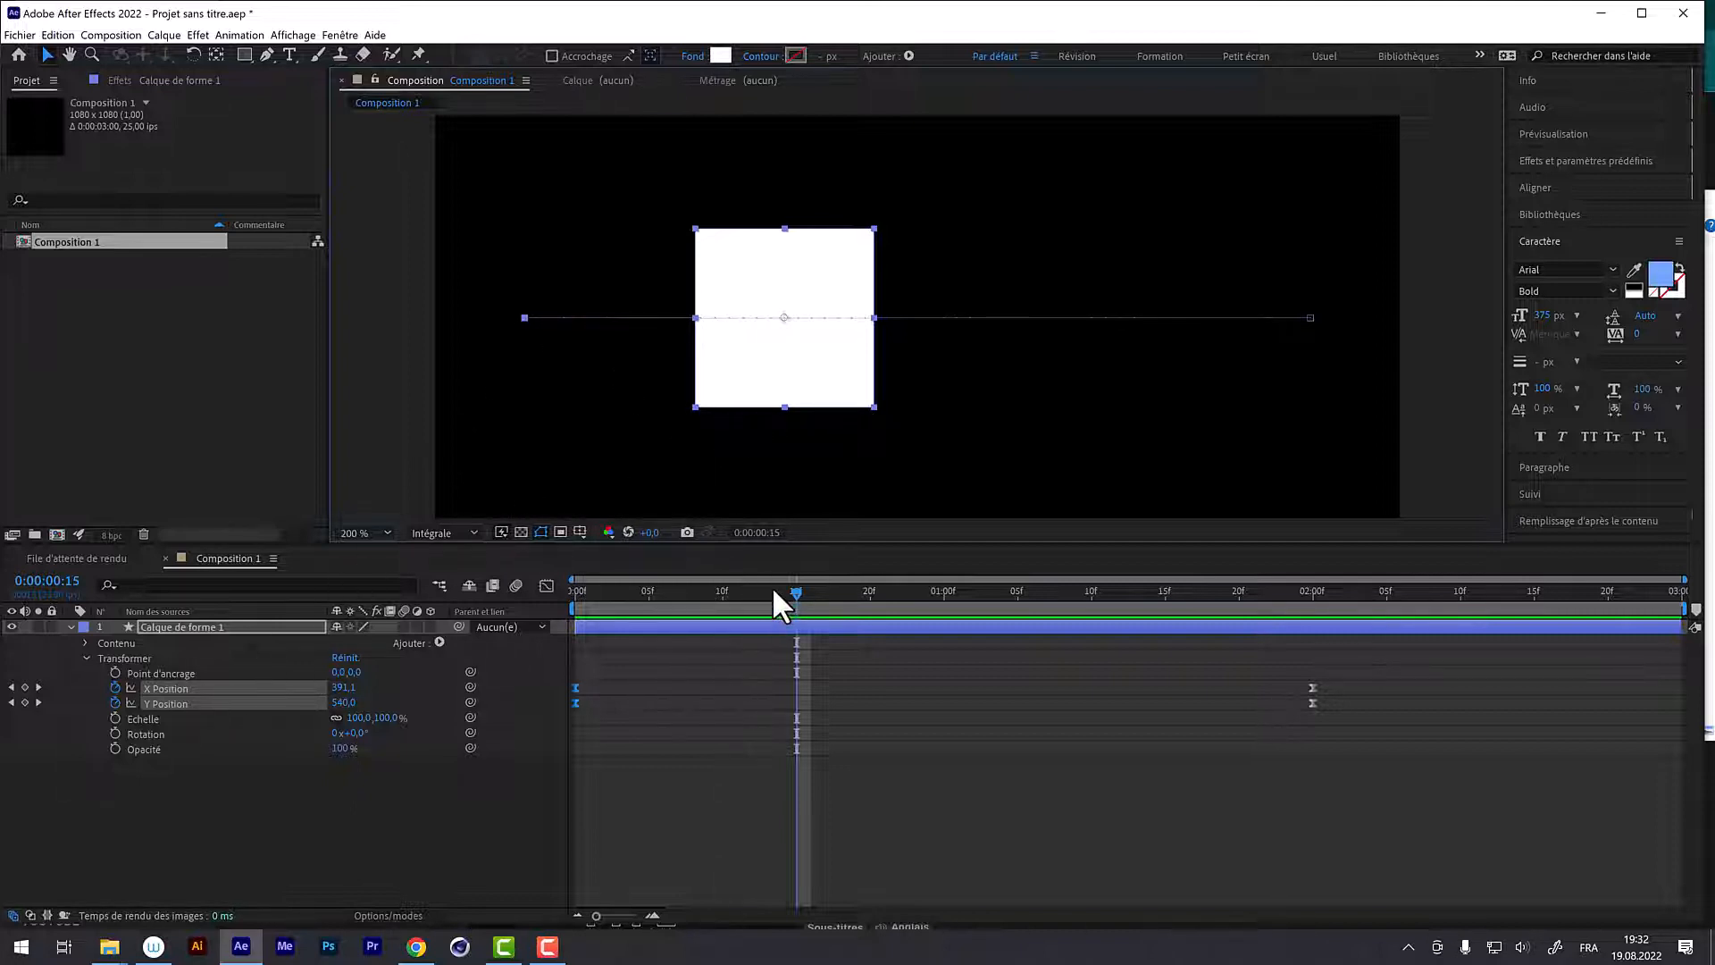
left_click_drag(773, 591, 856, 585)
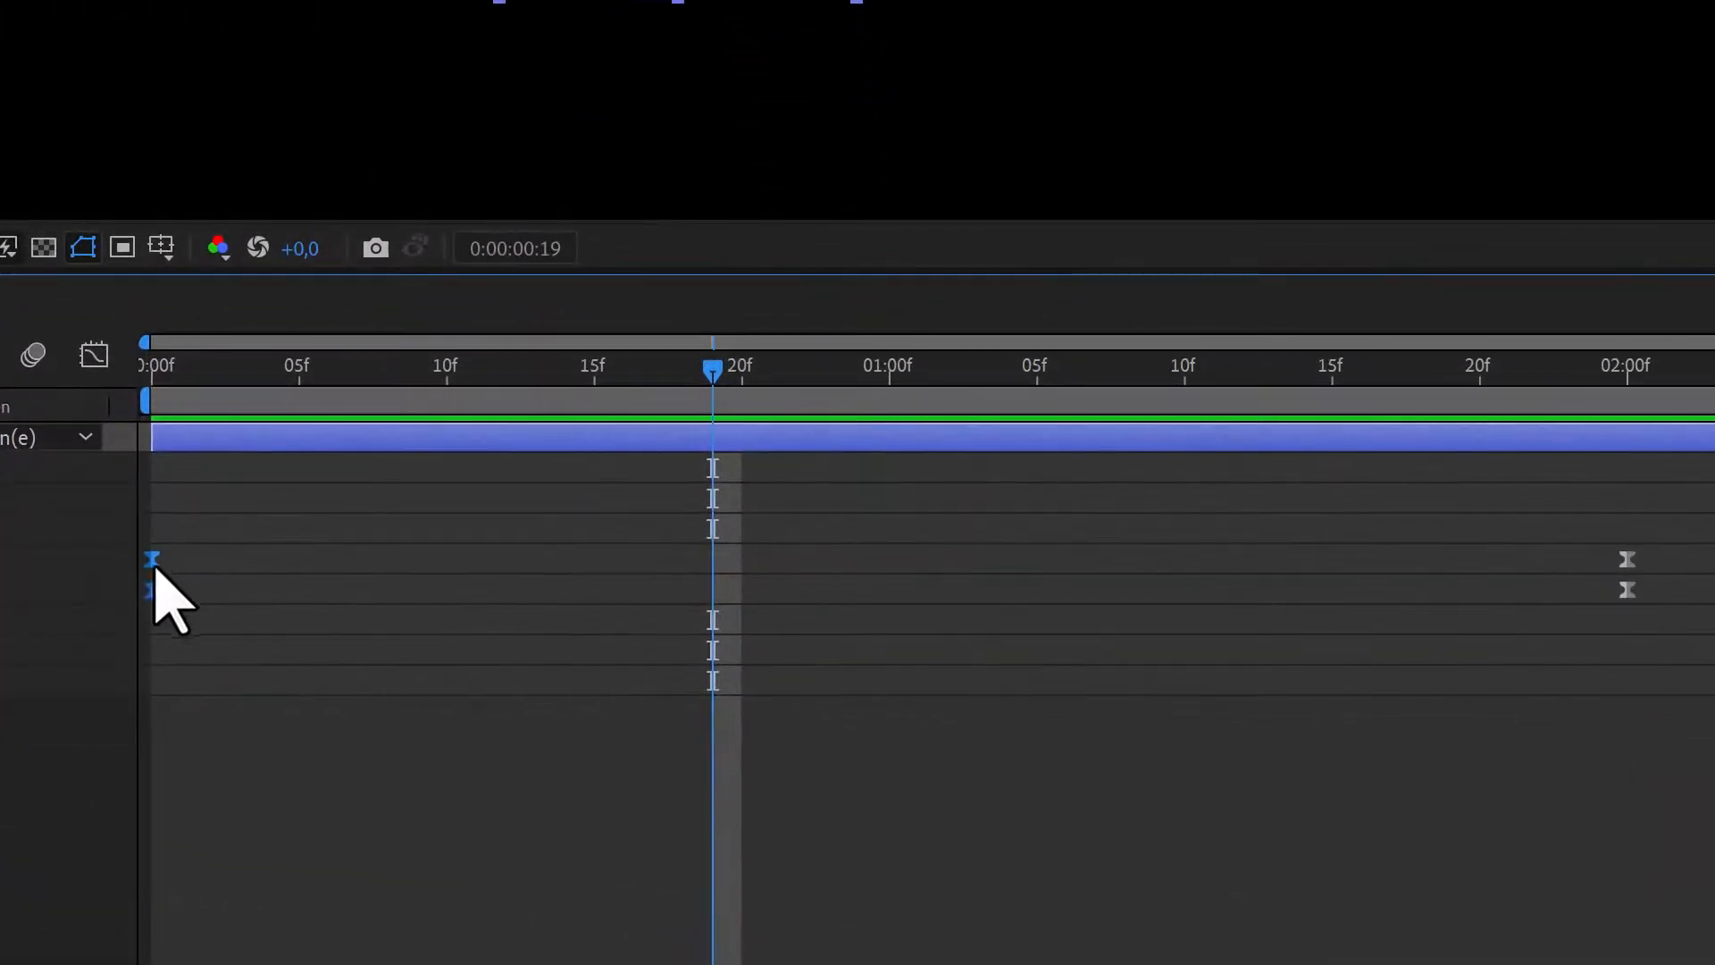
mouse_move(150, 557)
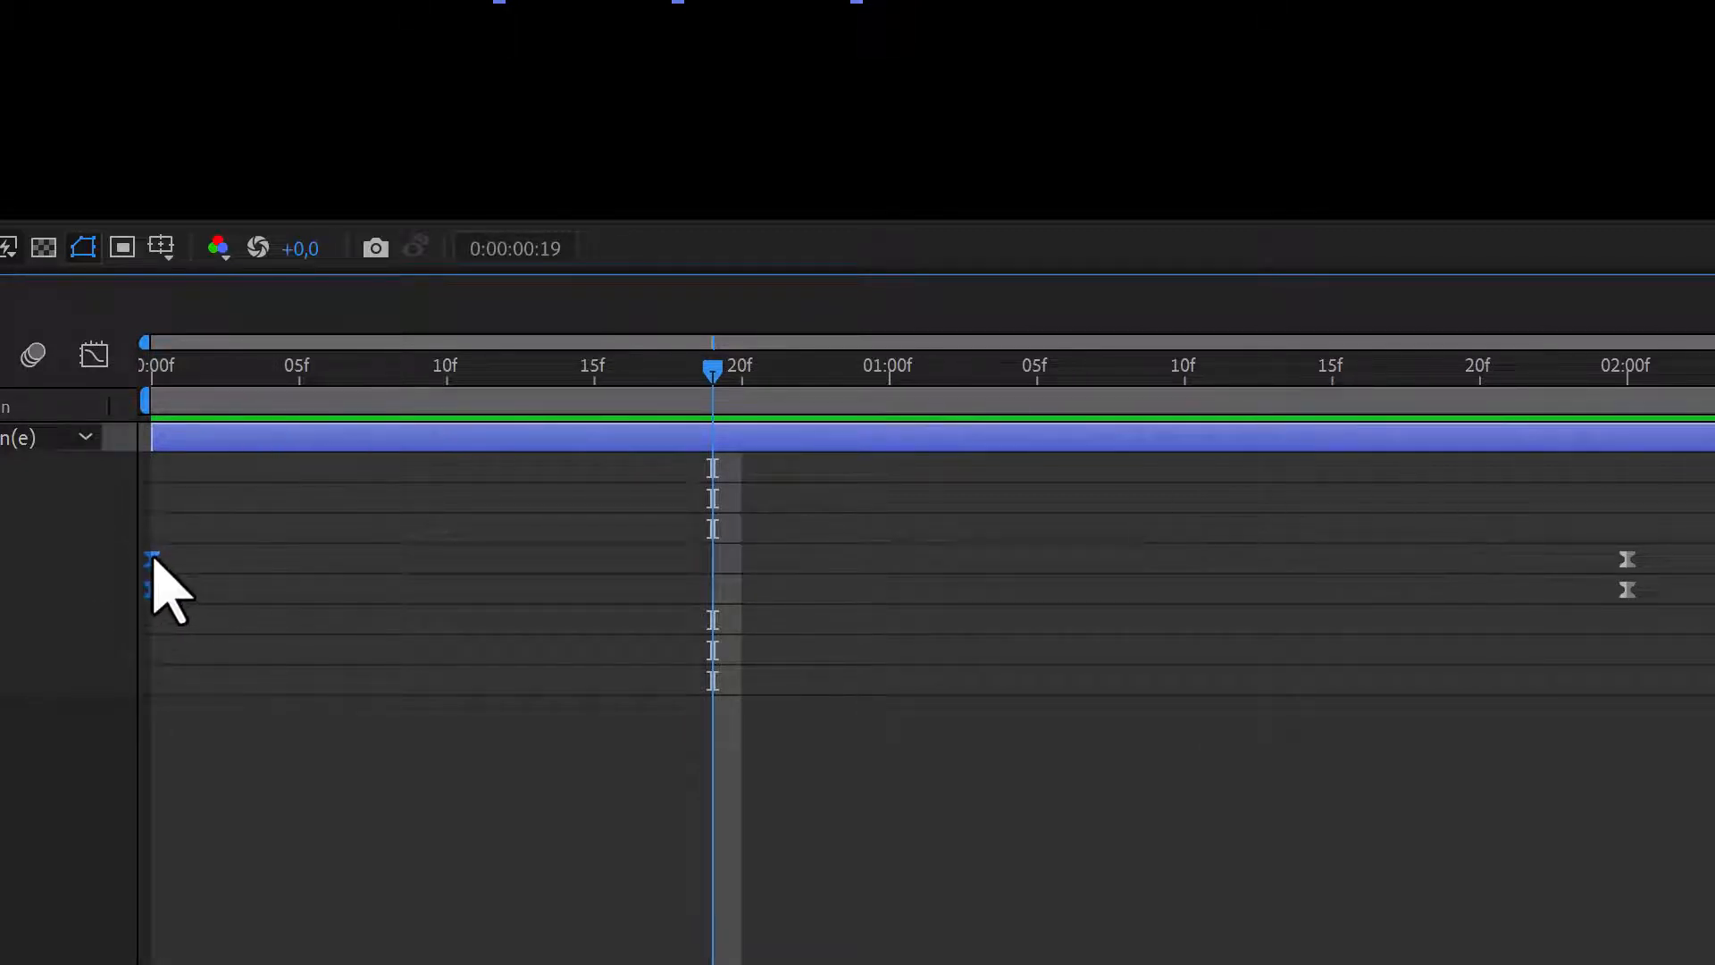
left_click_drag(301, 361, 597, 366)
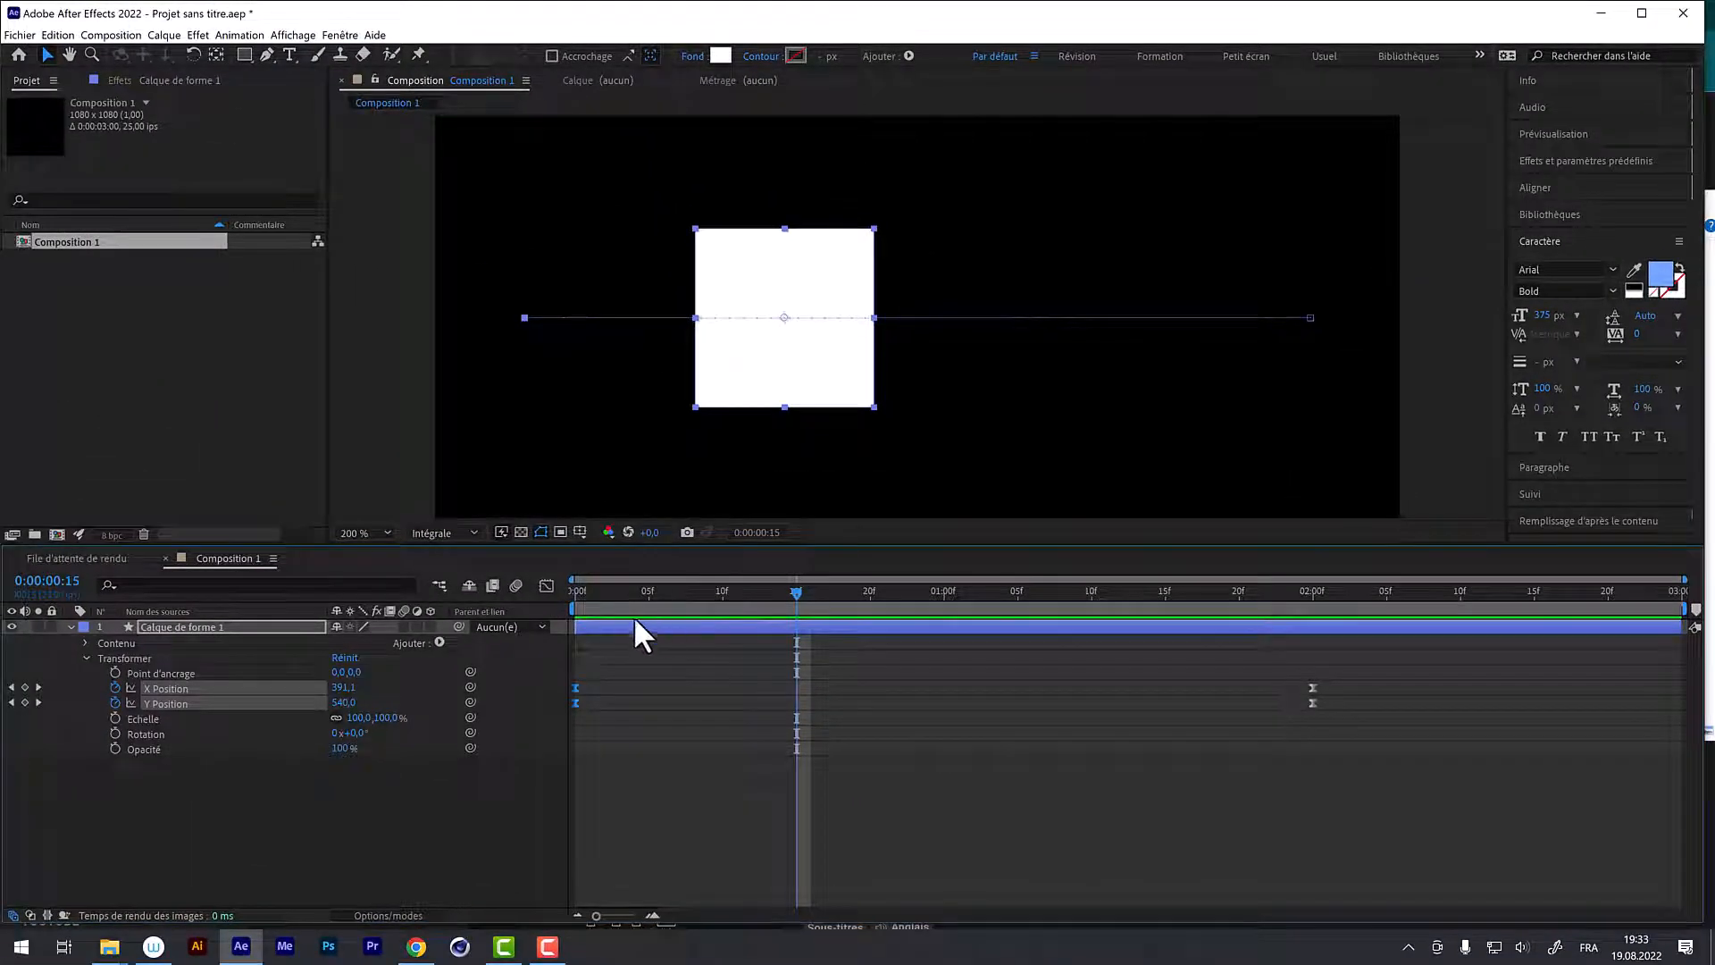
Step: Switch the timeline to the graph editor to show the X Position and Y Position curves
left_click(545, 583)
left_click(543, 579)
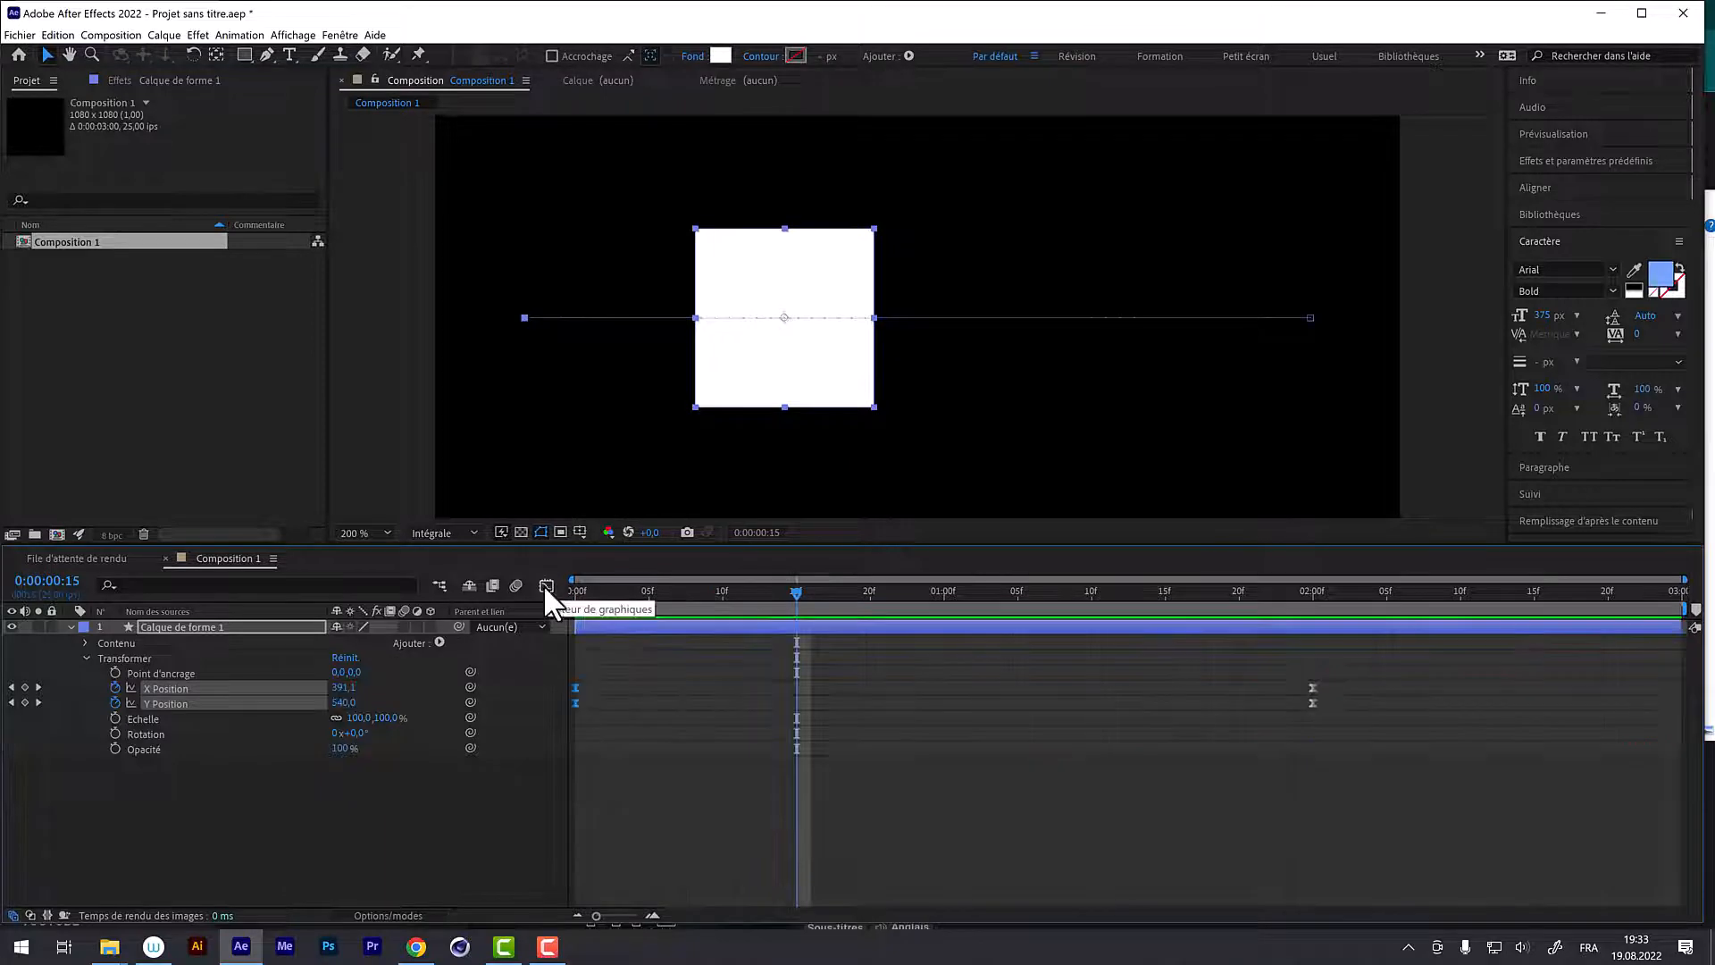
left_click(543, 582)
left_click(543, 581)
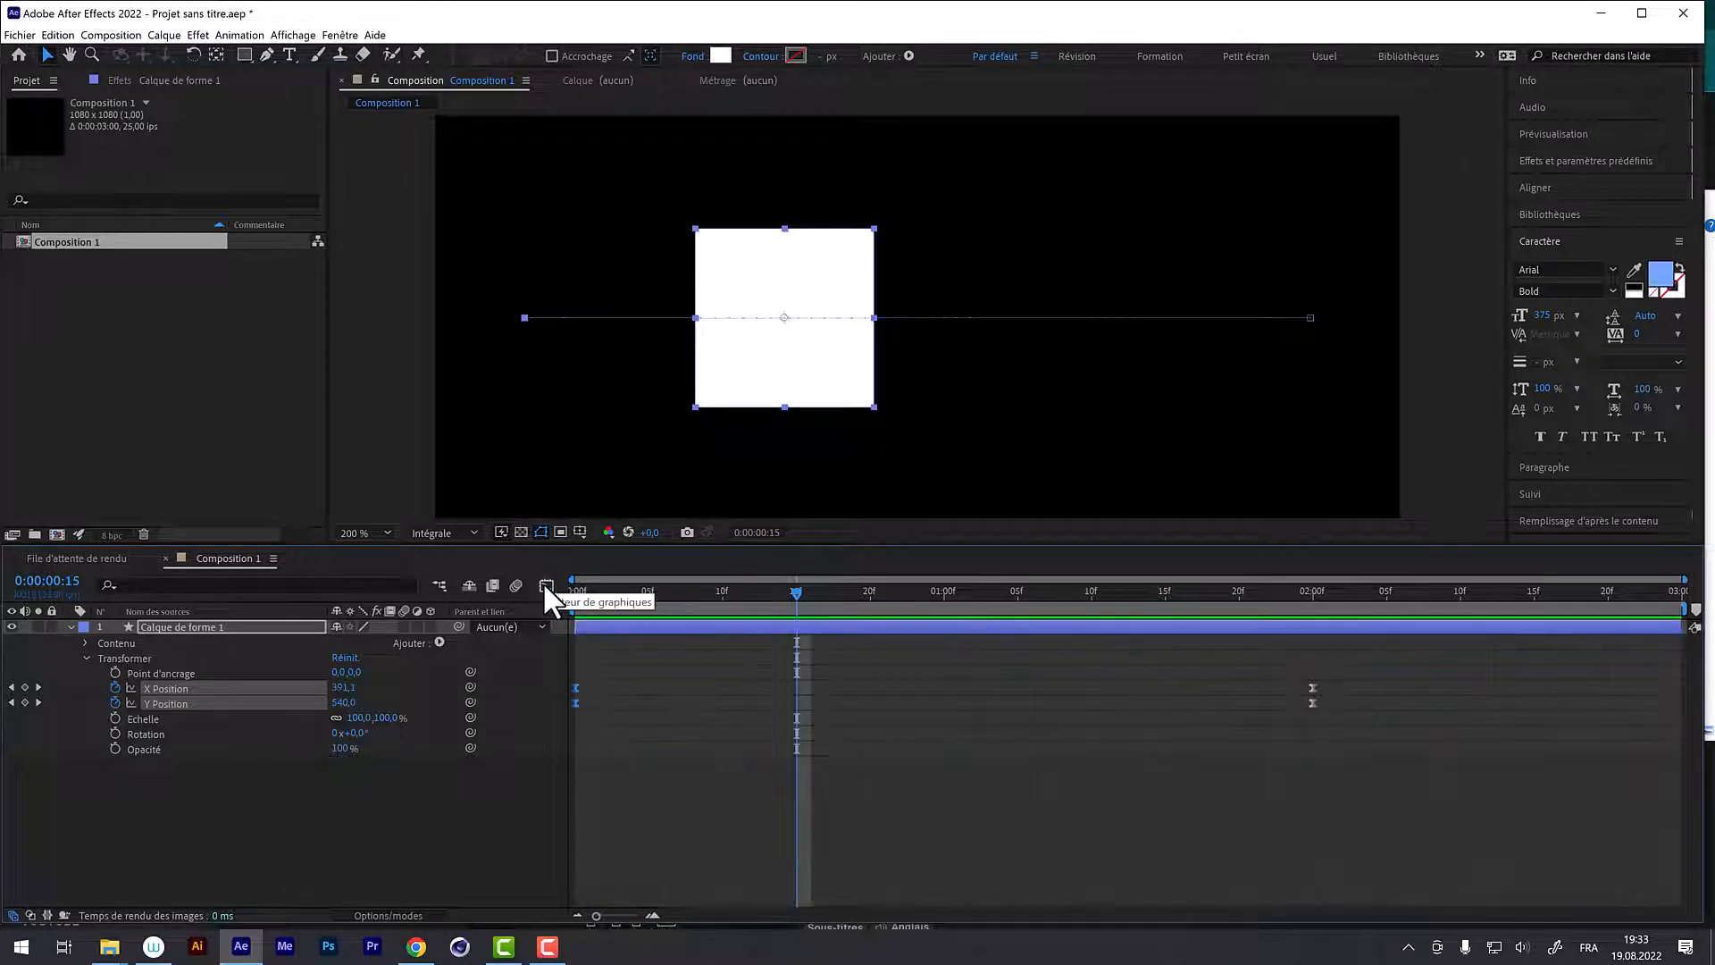
left_click(543, 582)
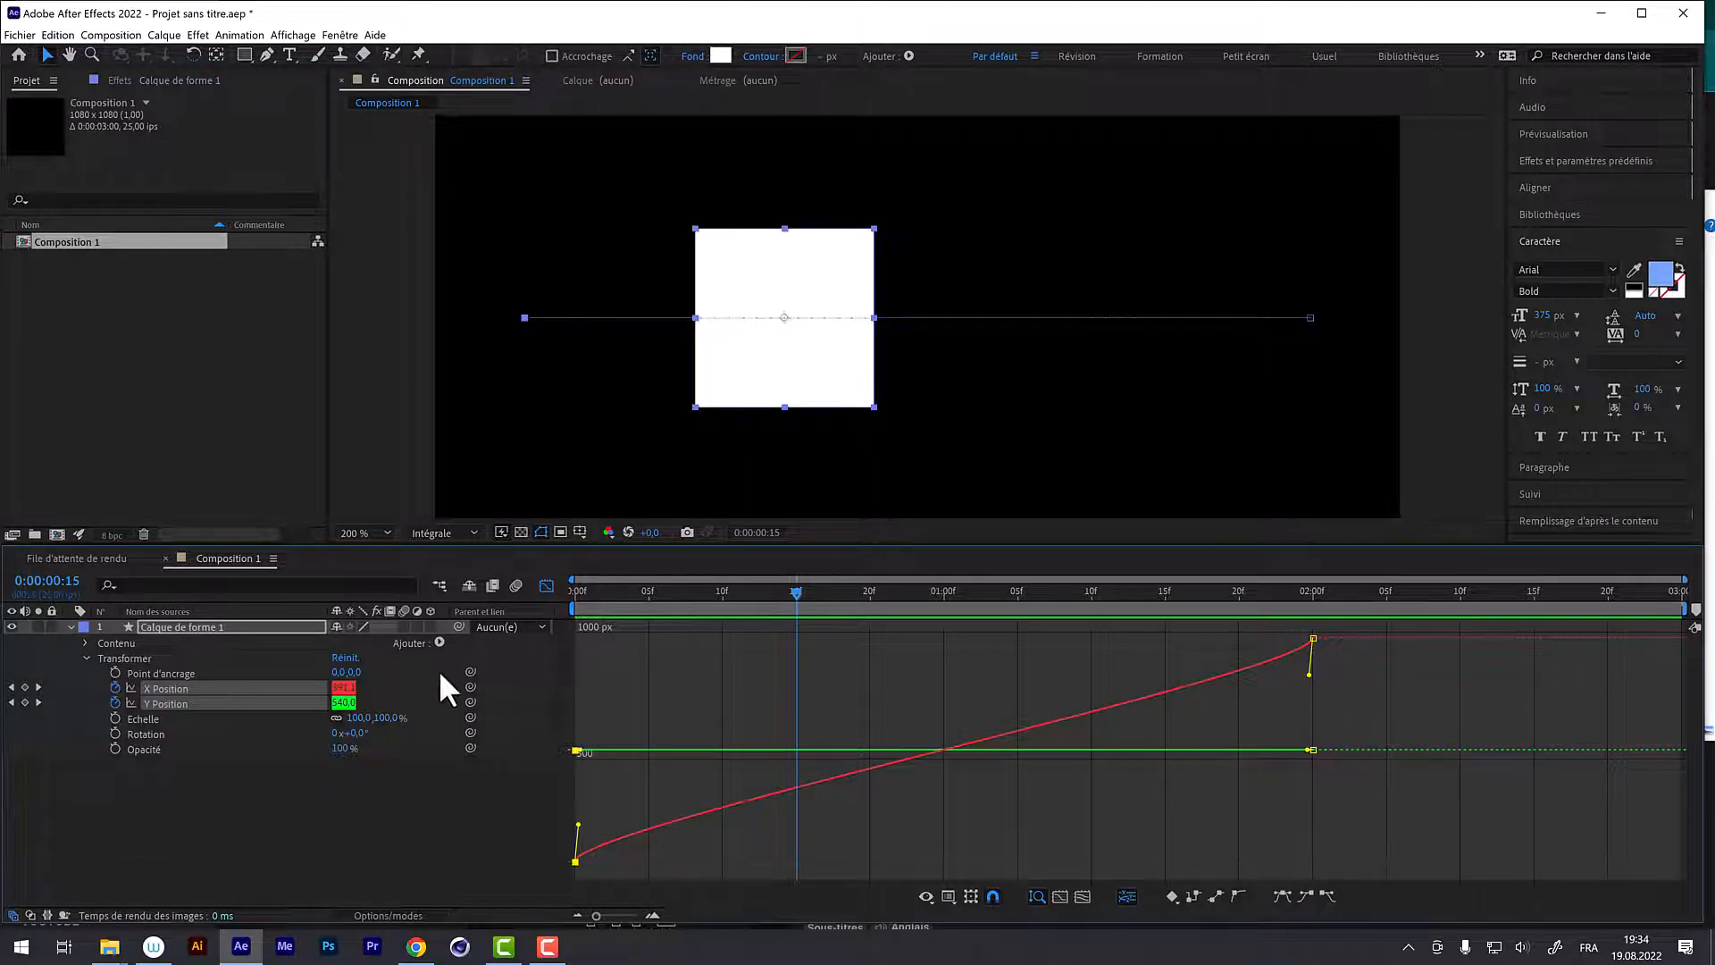
Step: Compare the X Position and Y Position curves individually, and remove the Y Position keyframes by turning off its animation
left_click(158, 688)
left_click(158, 702)
left_click(163, 688)
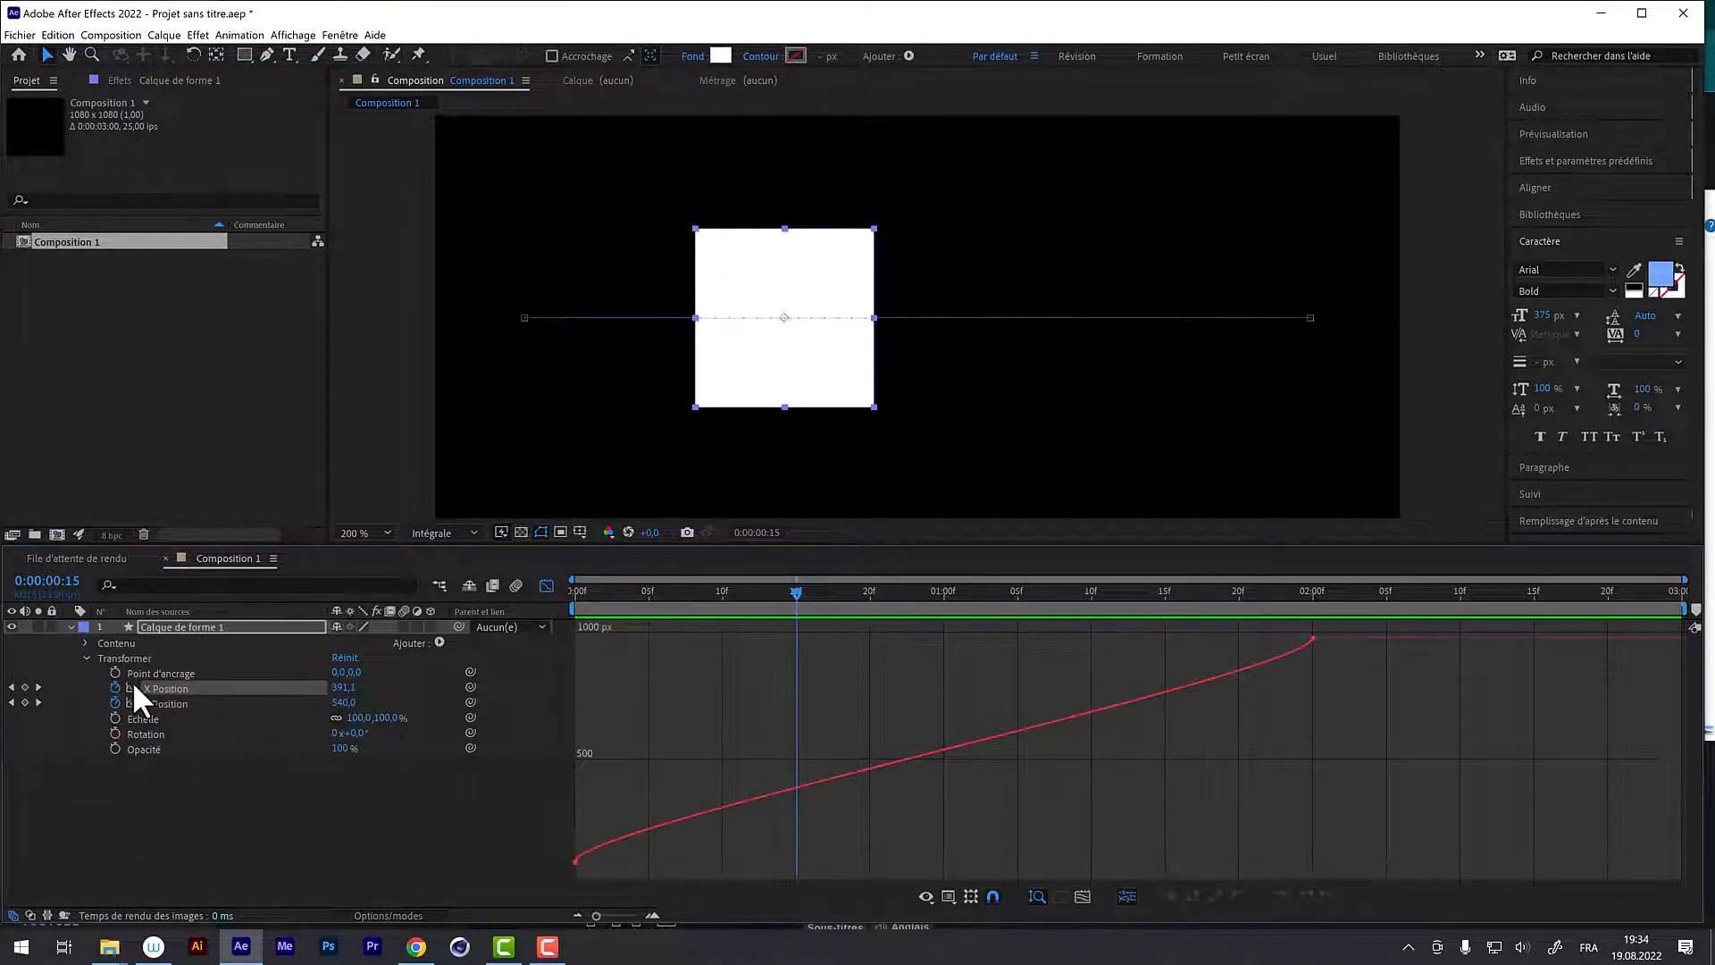
left_click(158, 702)
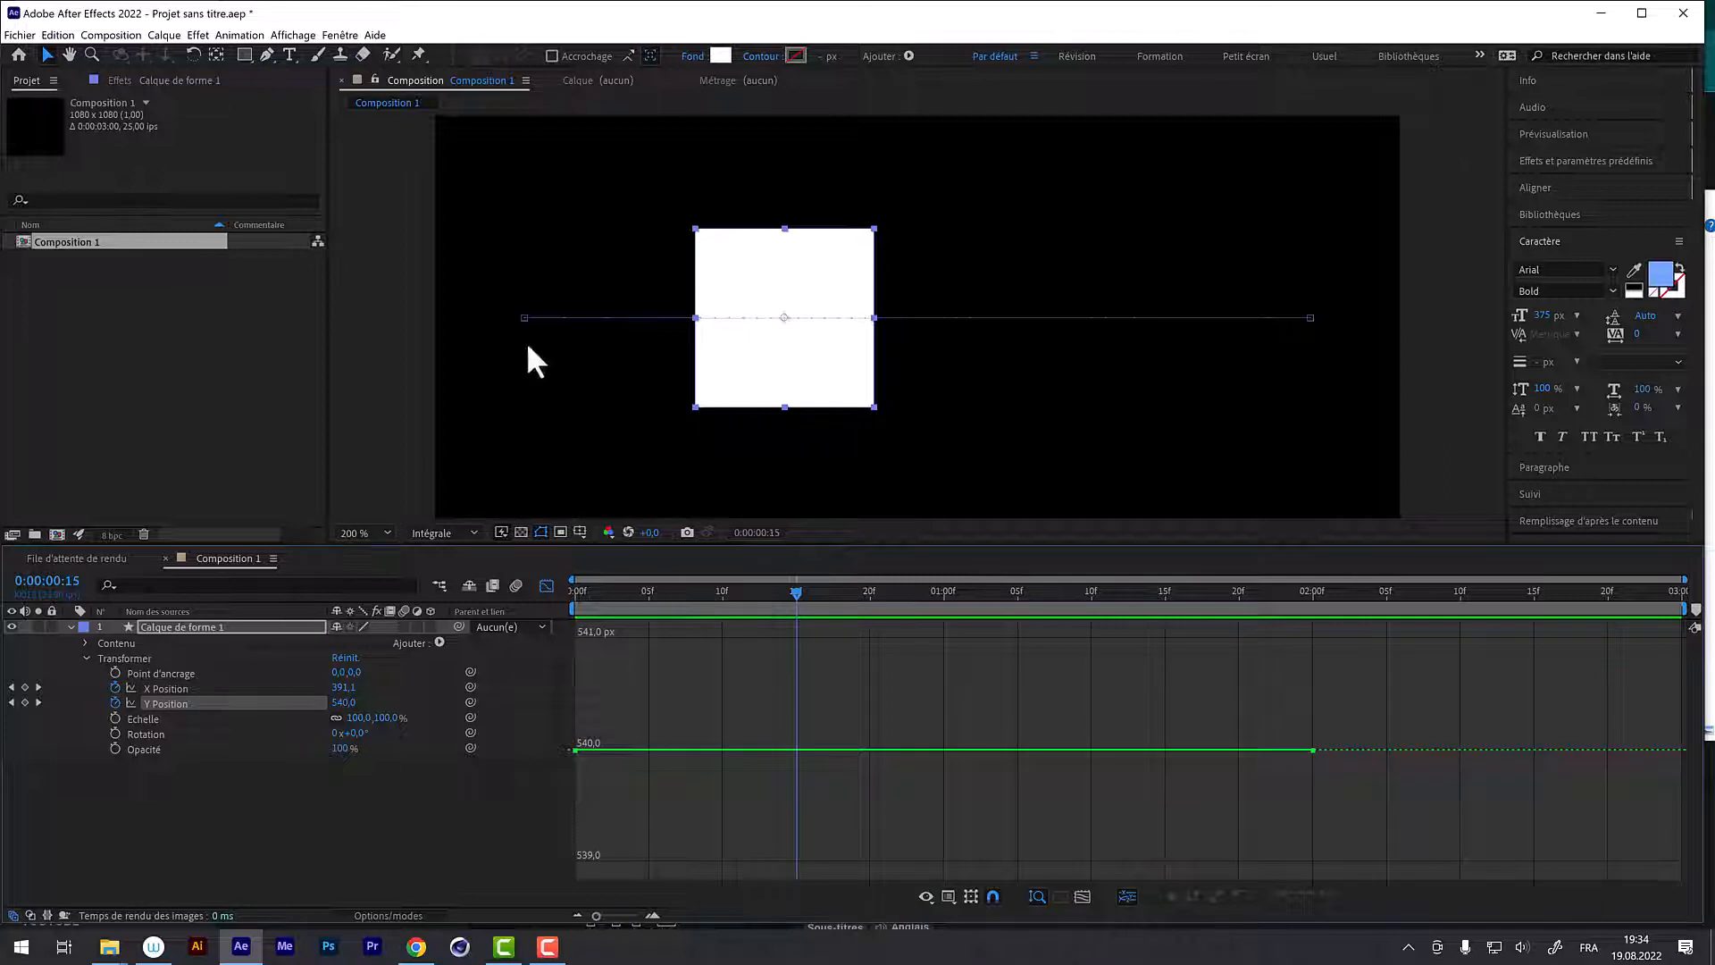
left_click(114, 701)
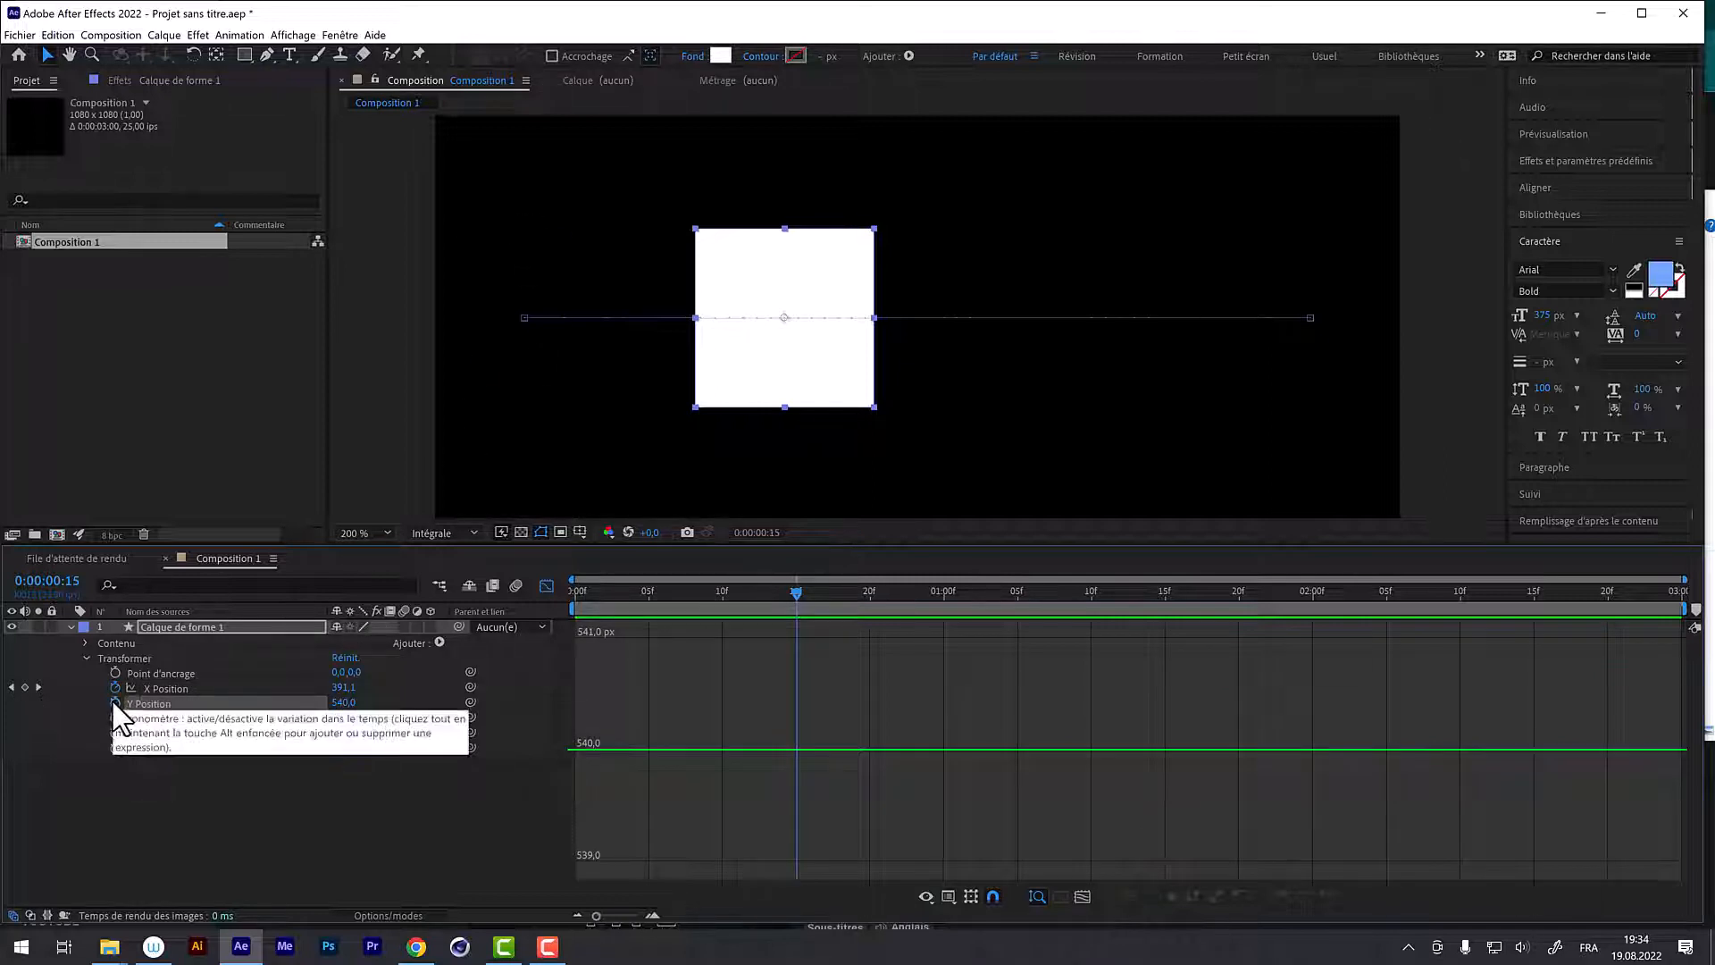
left_click(159, 687)
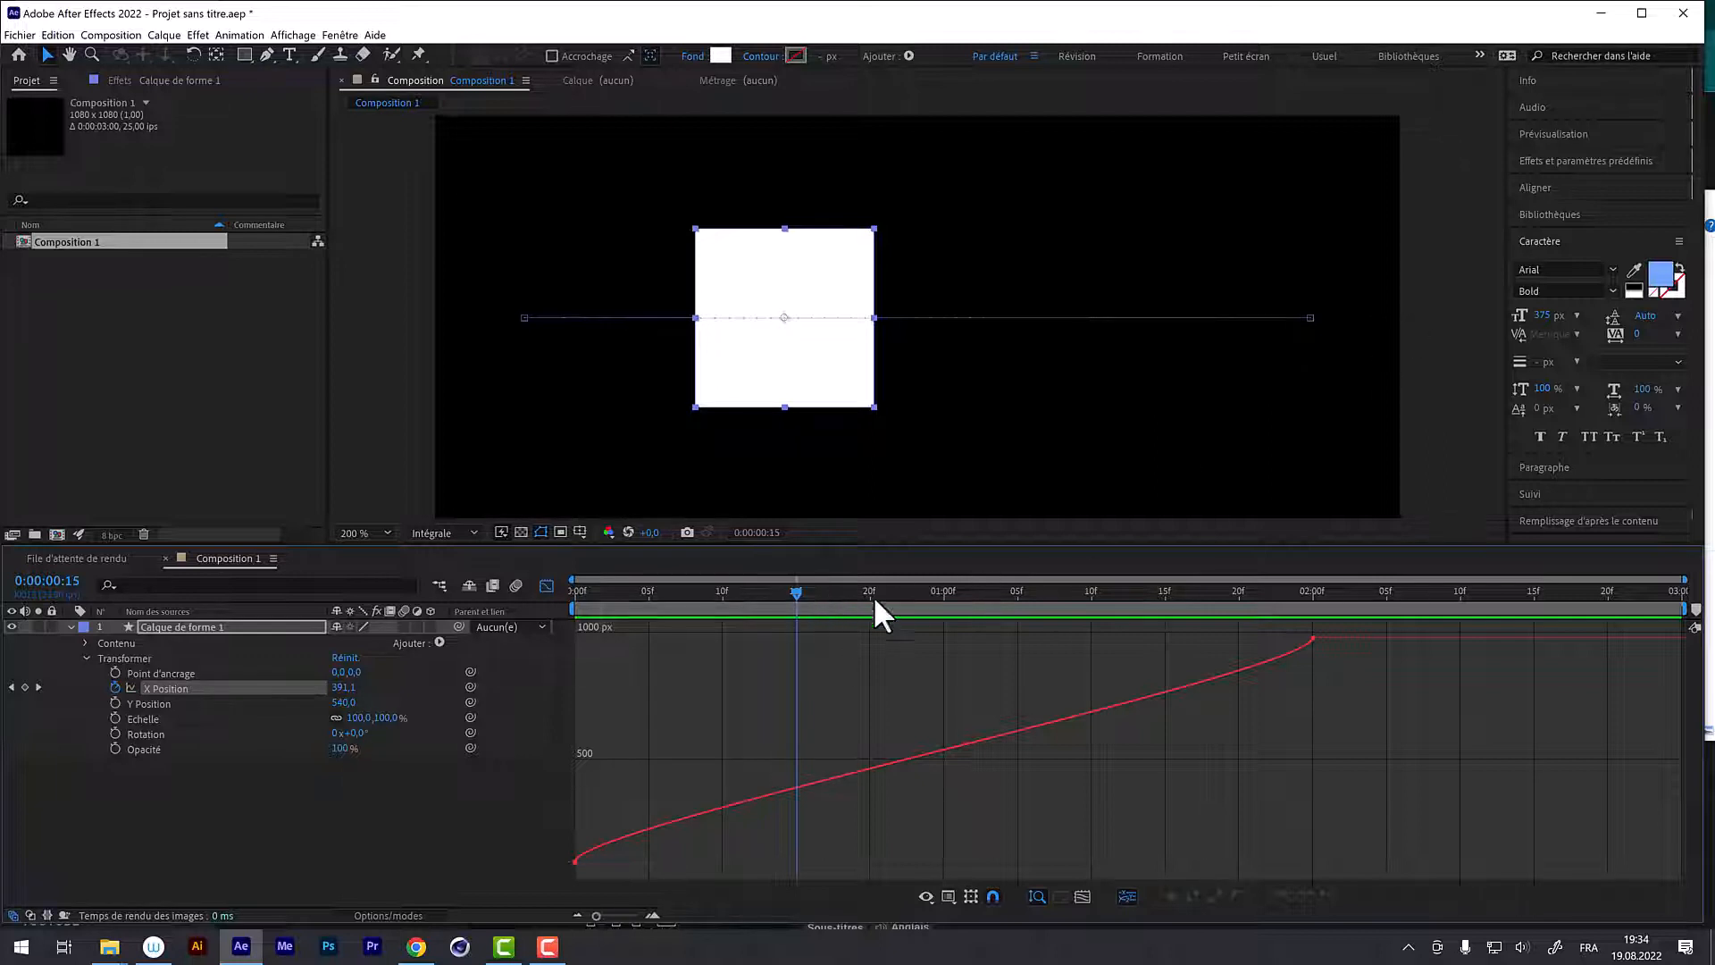
Step: Try a fast start for the square by pulling the first X Position keyframe's handle steeply upward in the graph
left_click_drag(873, 597, 651, 388)
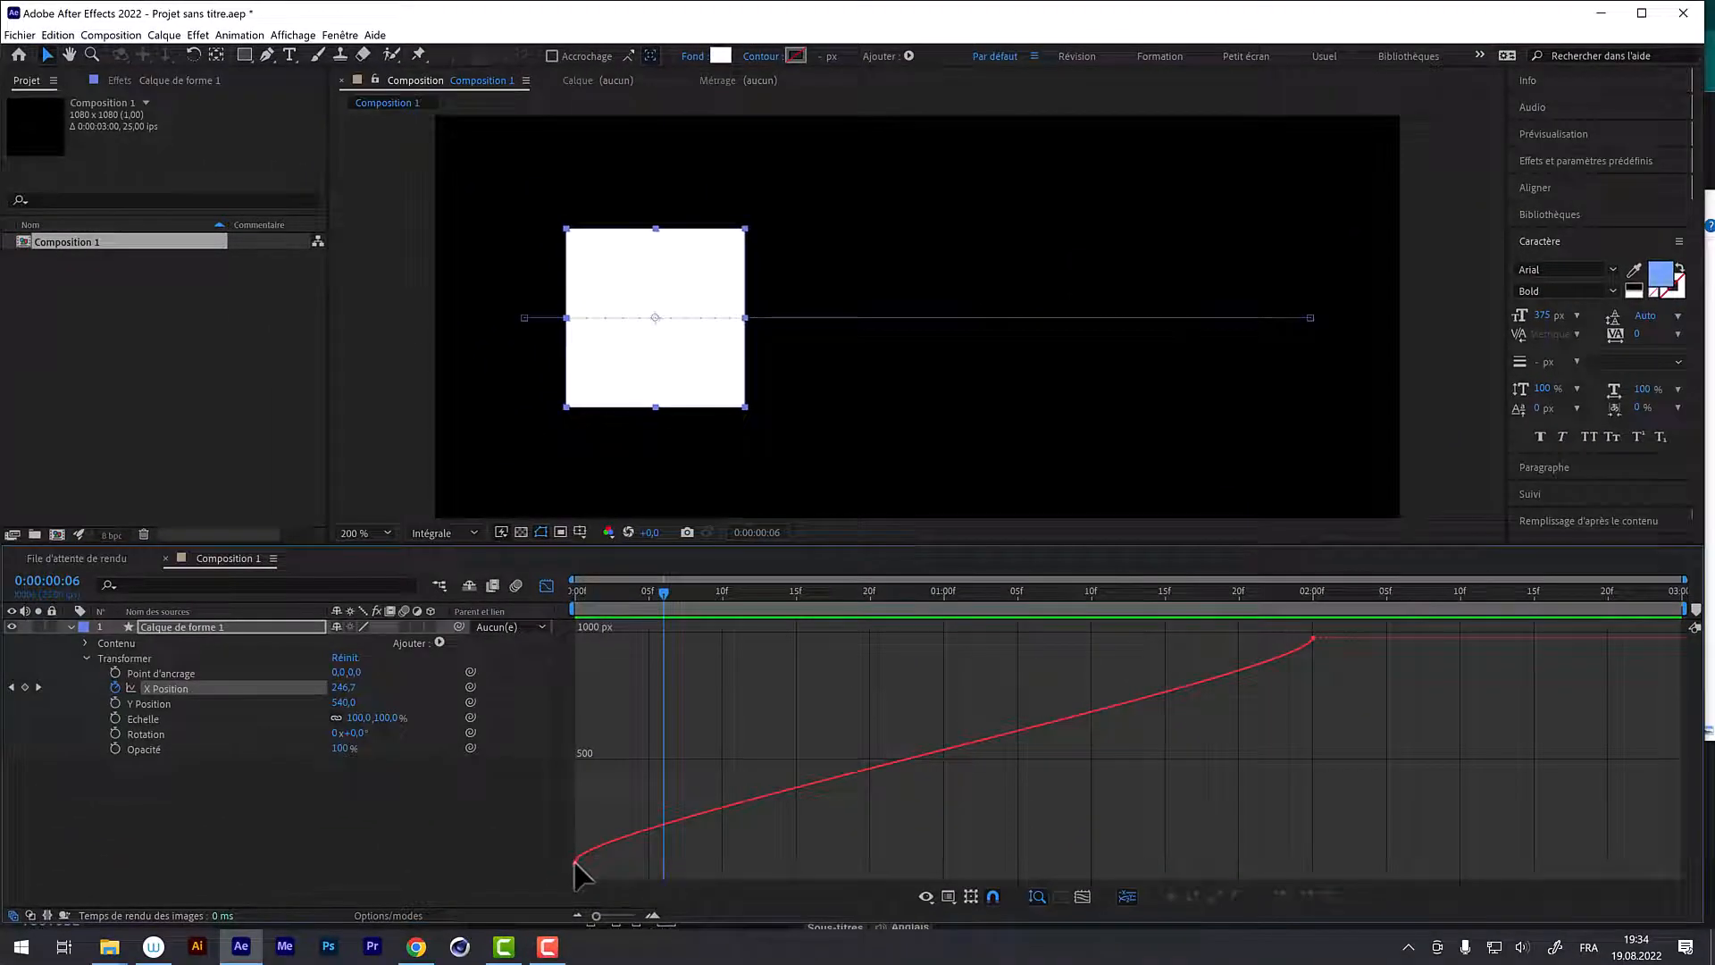
left_click(575, 862)
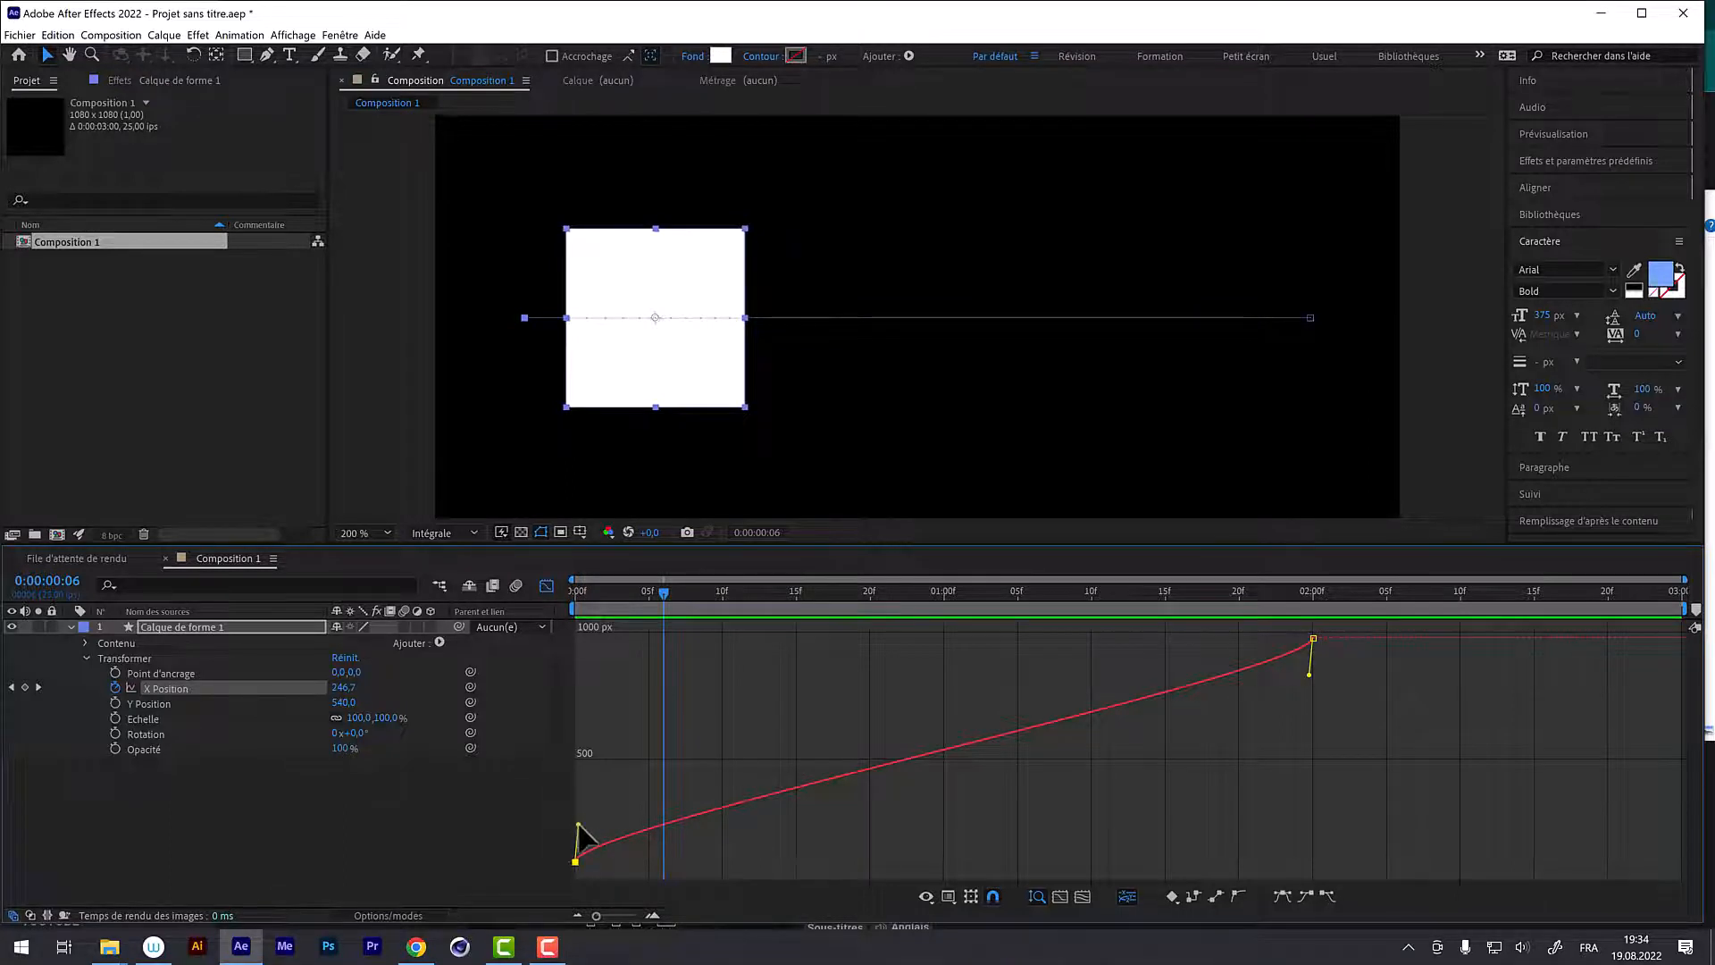
left_click_drag(578, 823, 607, 700)
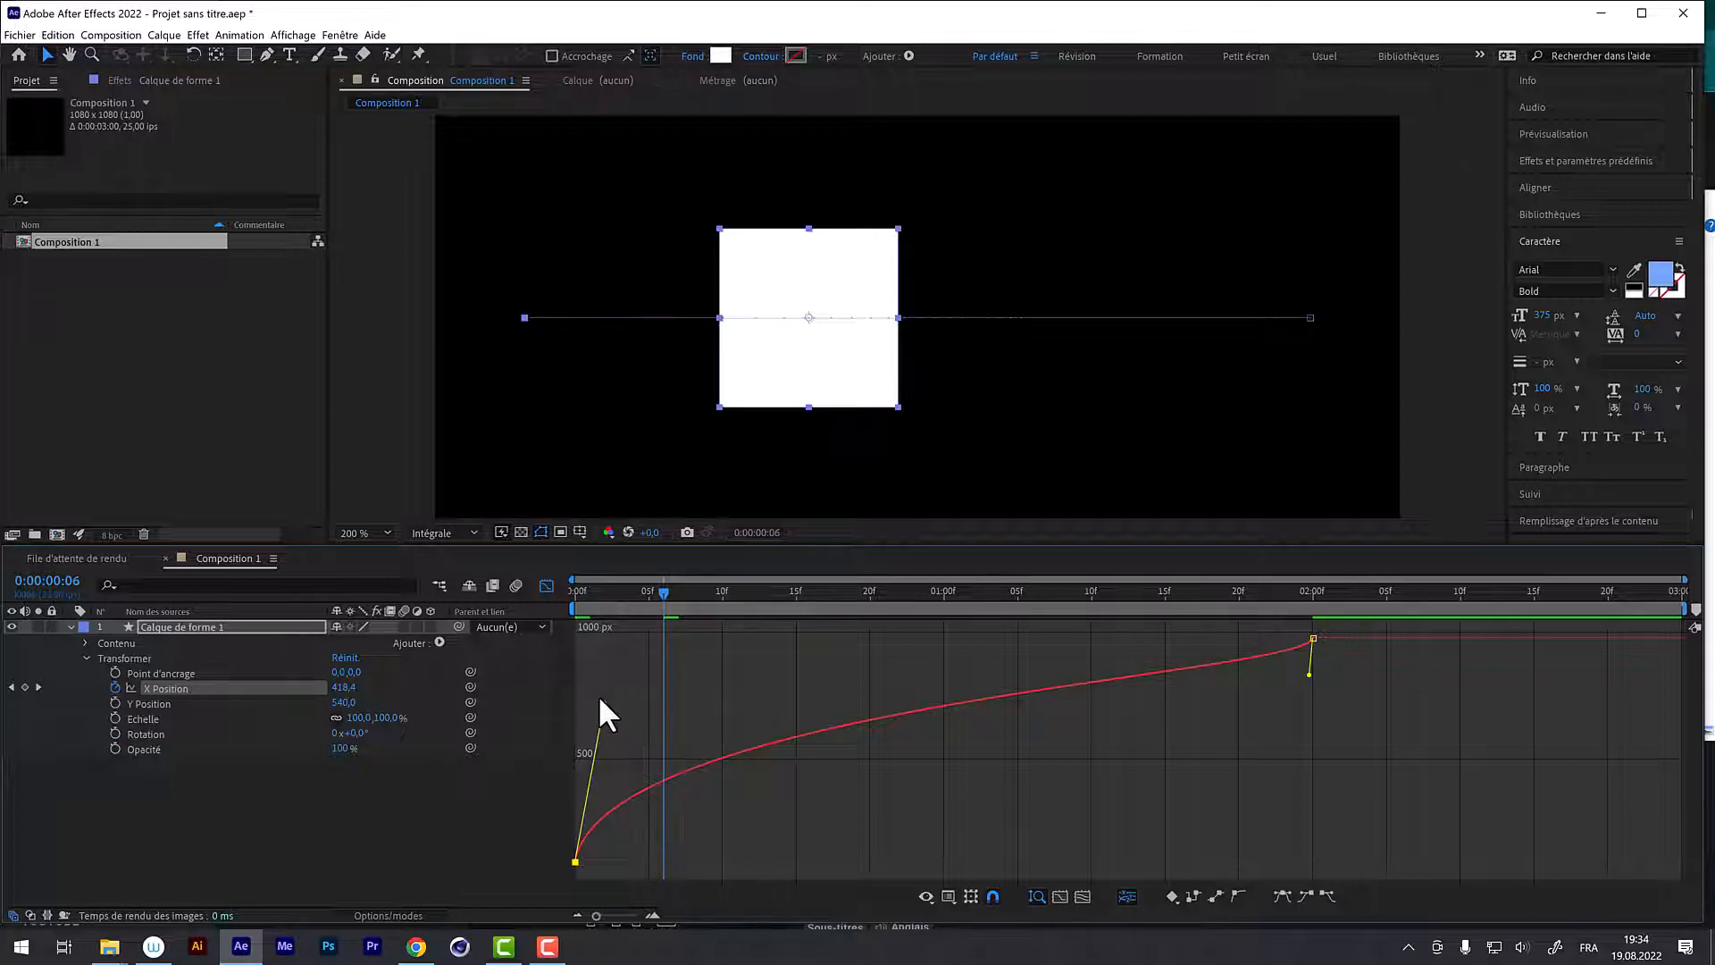
mouse_move(599, 701)
left_mouse_down()
mouse_move(593, 779)
mouse_move(612, 679)
left_mouse_up()
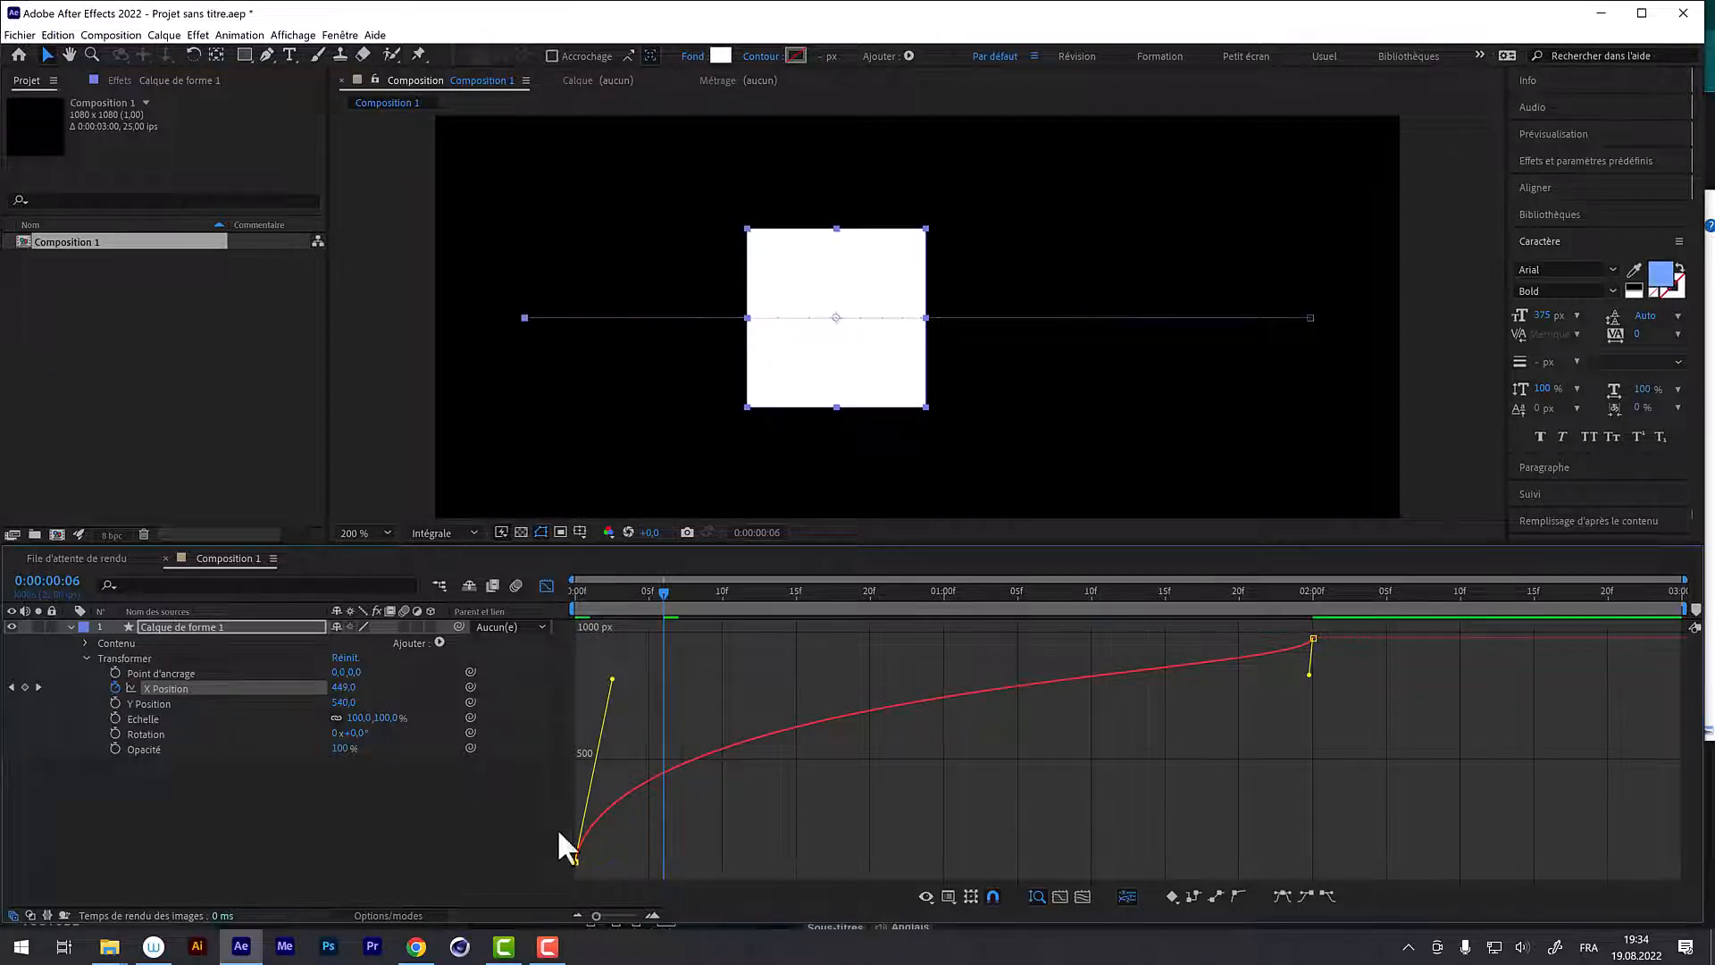
right_click(163, 688)
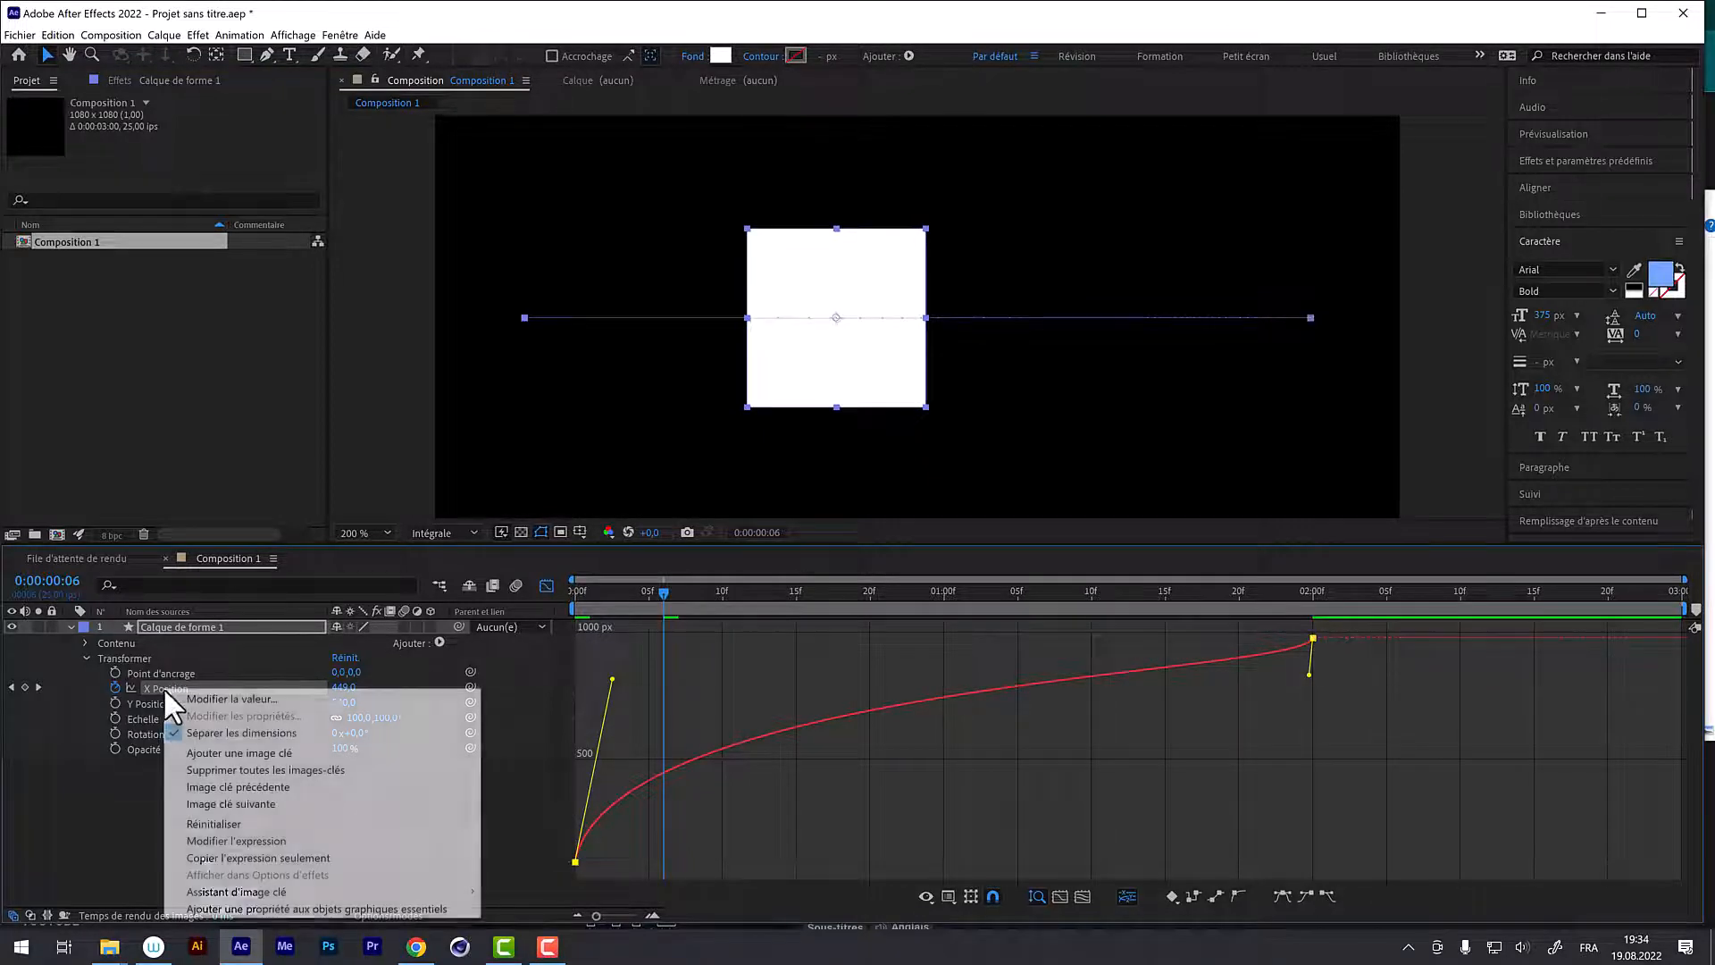
left_click(529, 677)
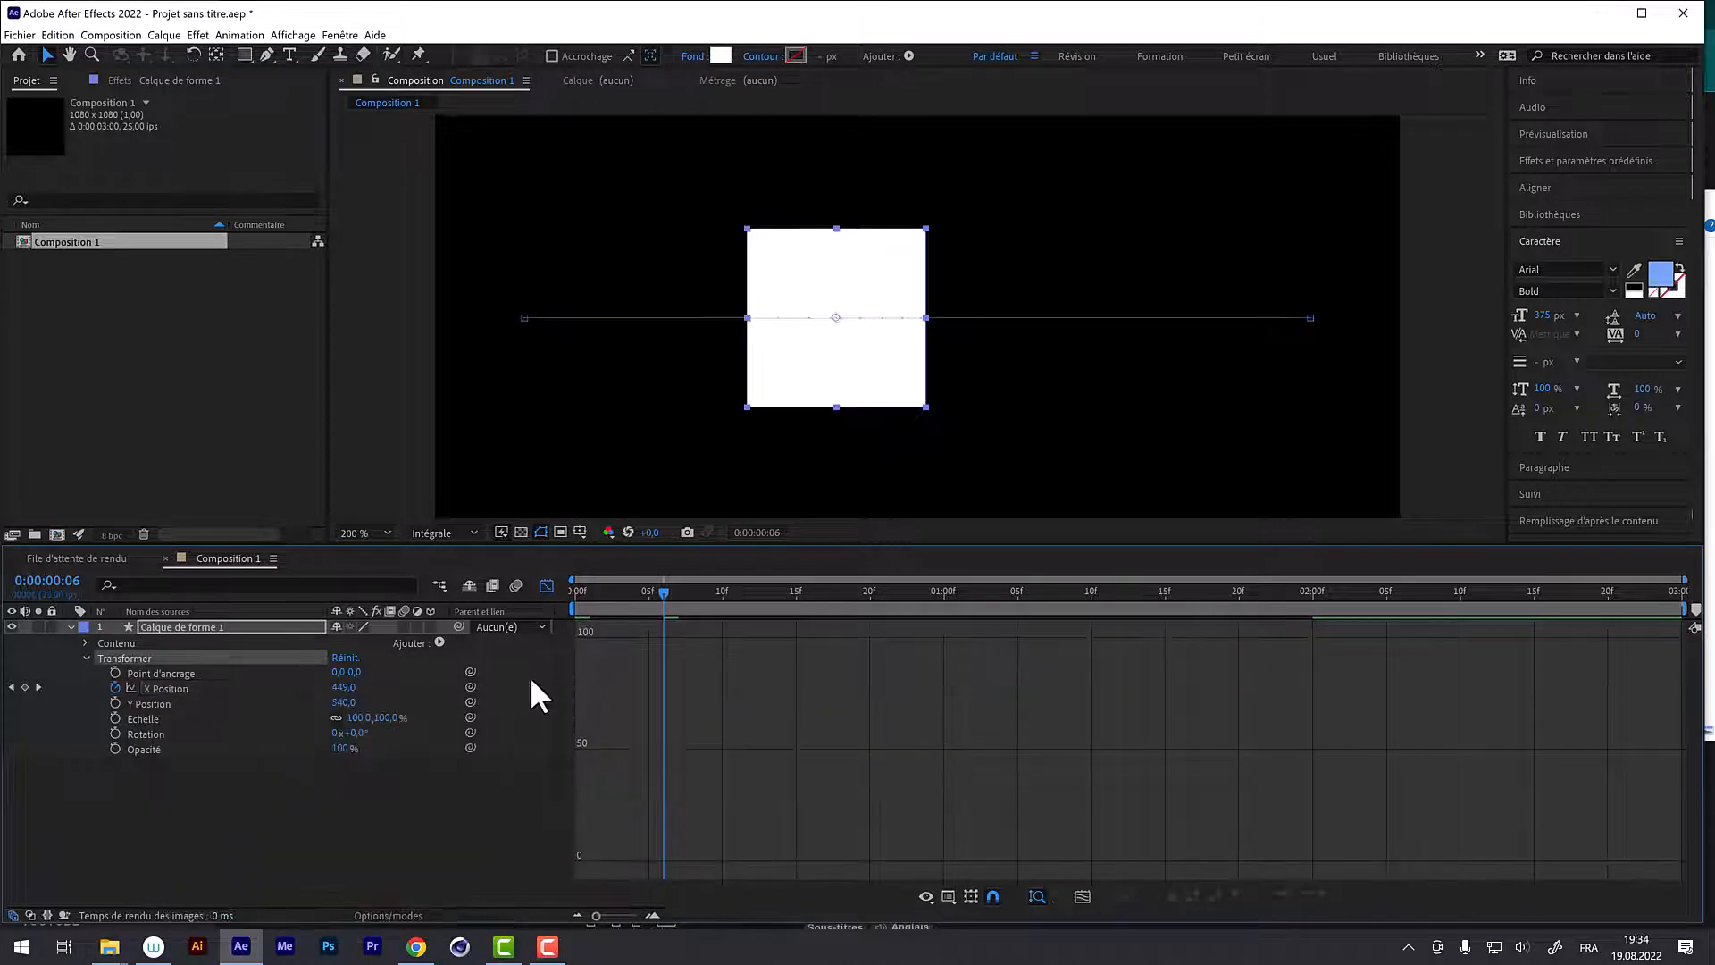
Step: Shape the X Position graph into an S-curve with horizontal handles, extending the first to about 01:05f and the last back to about frame 18
left_click(153, 687)
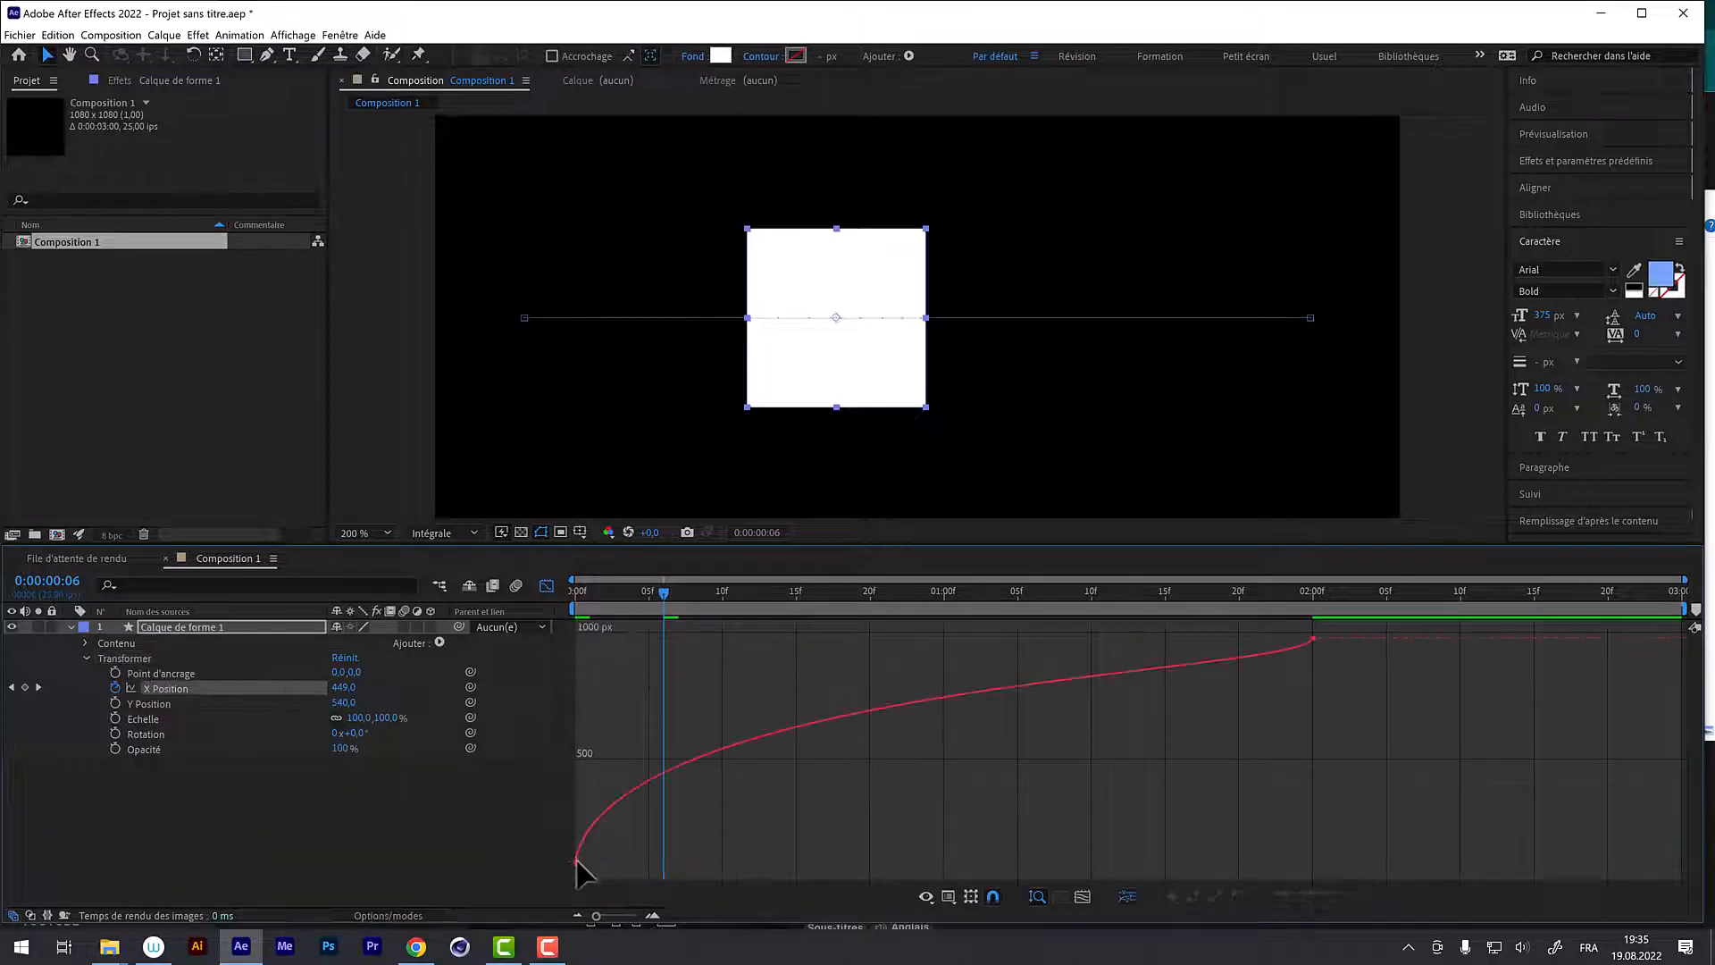
left_click(576, 862)
left_click_drag(615, 677, 912, 863)
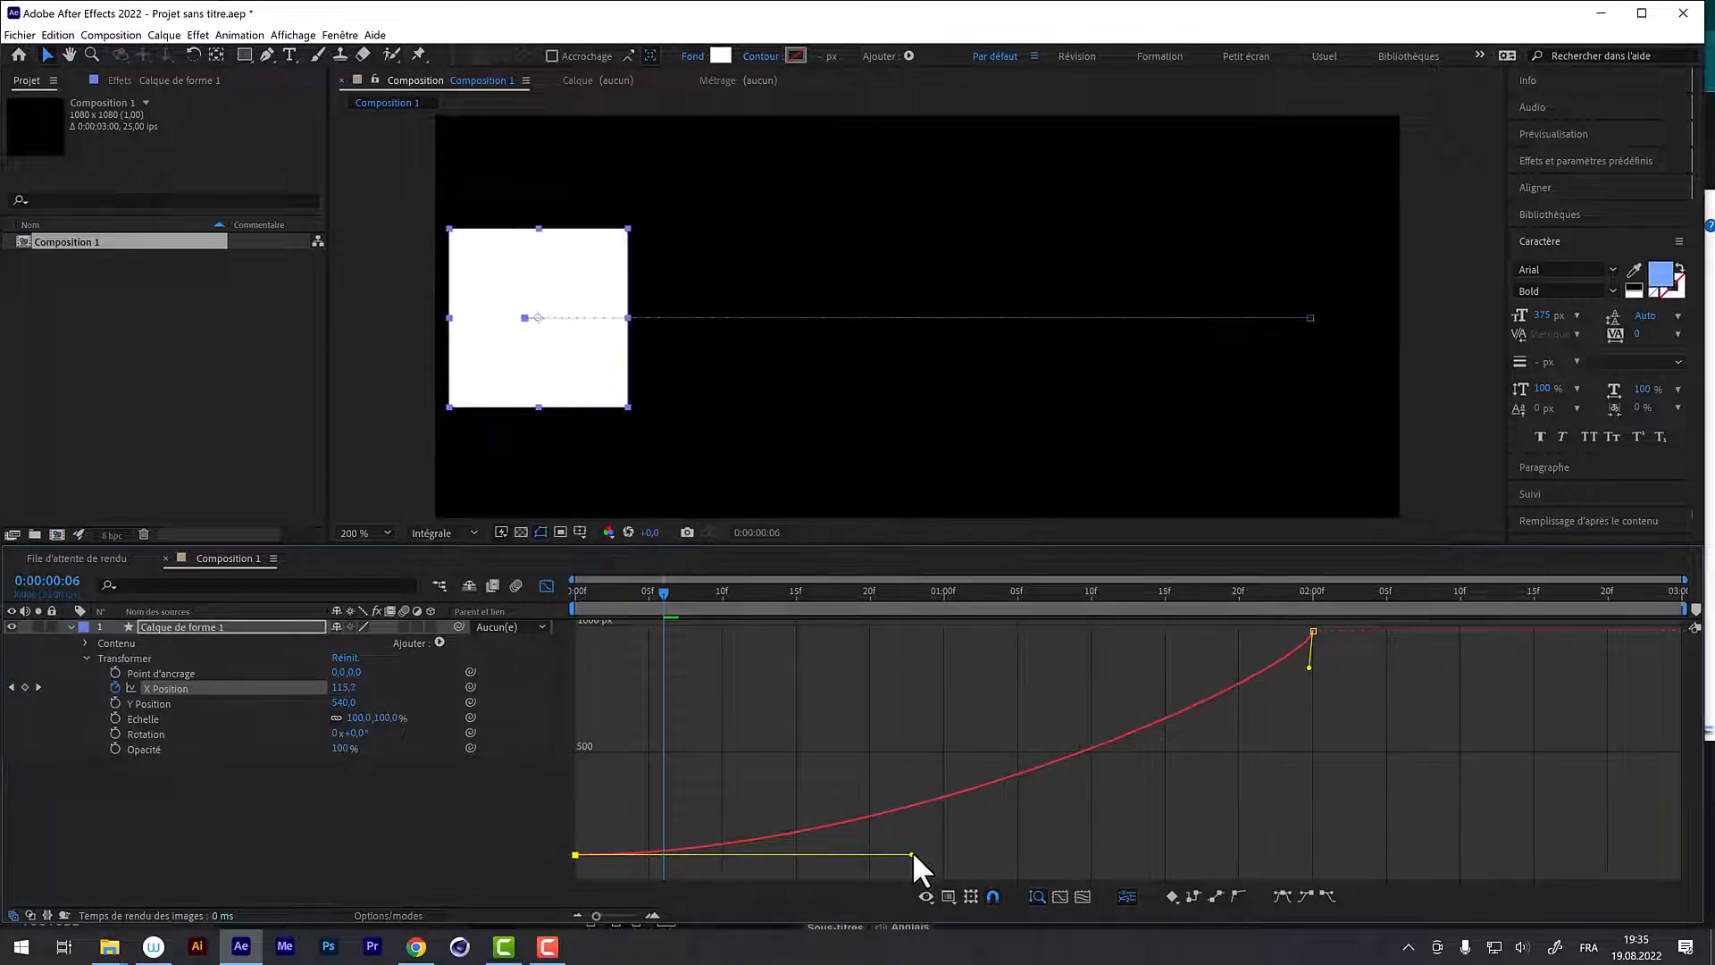
left_click_drag(1310, 672, 842, 673)
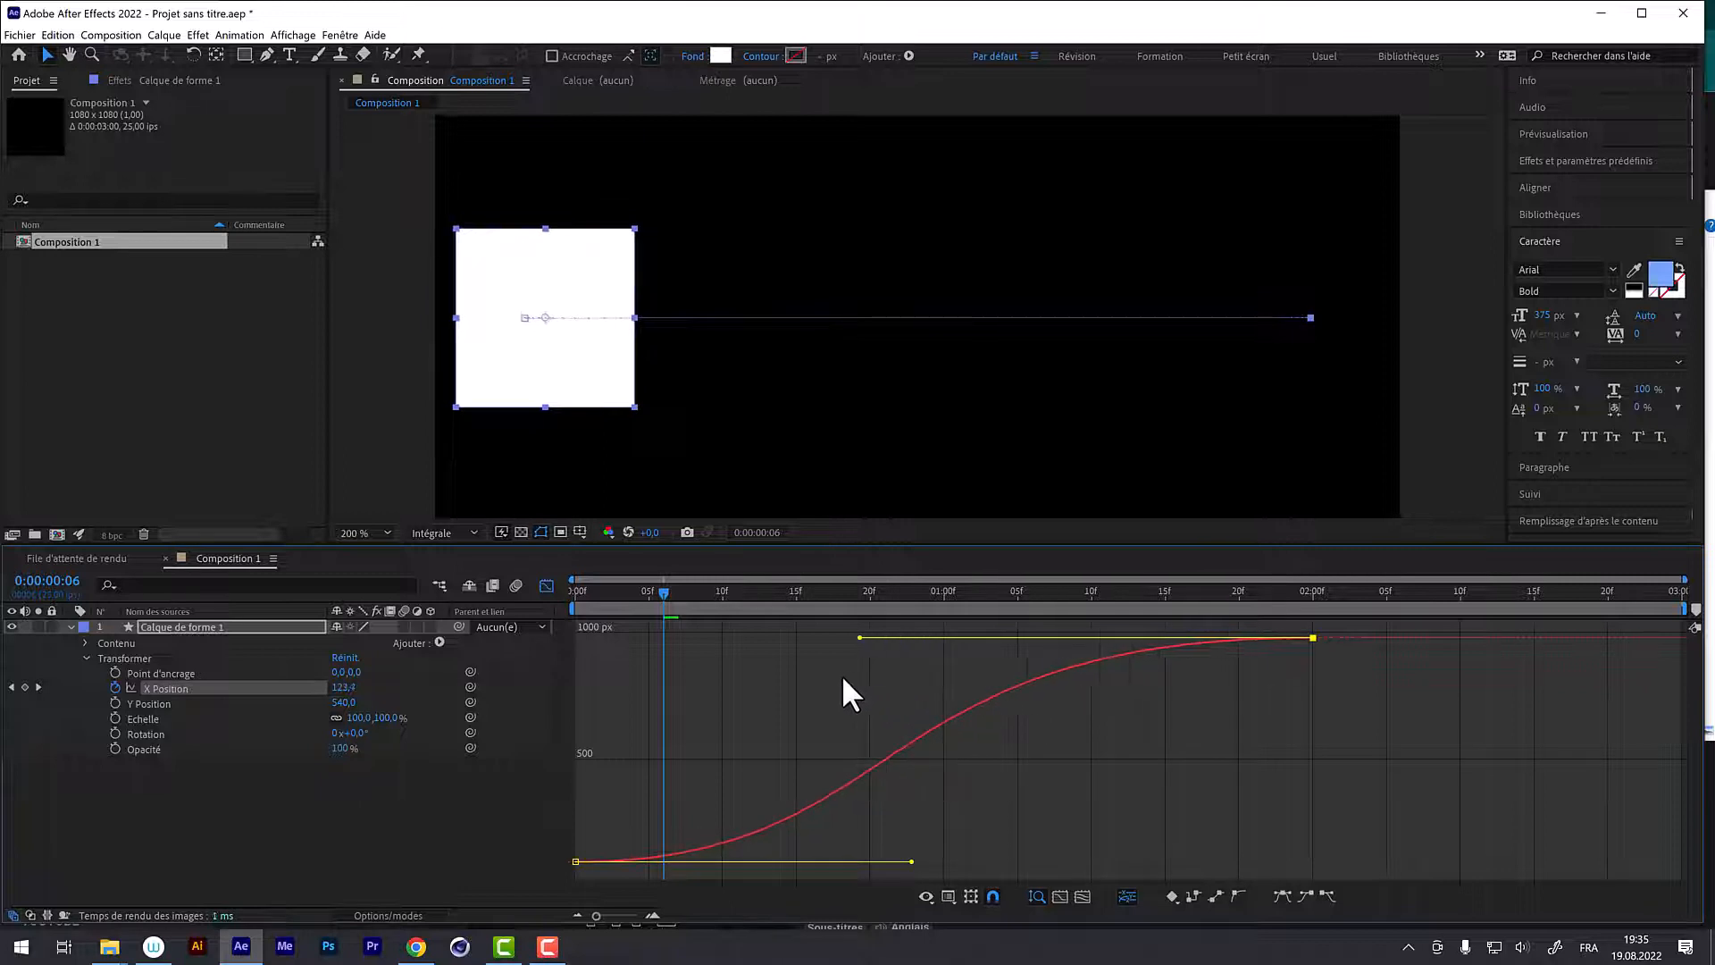
left_click_drag(909, 860, 1025, 861)
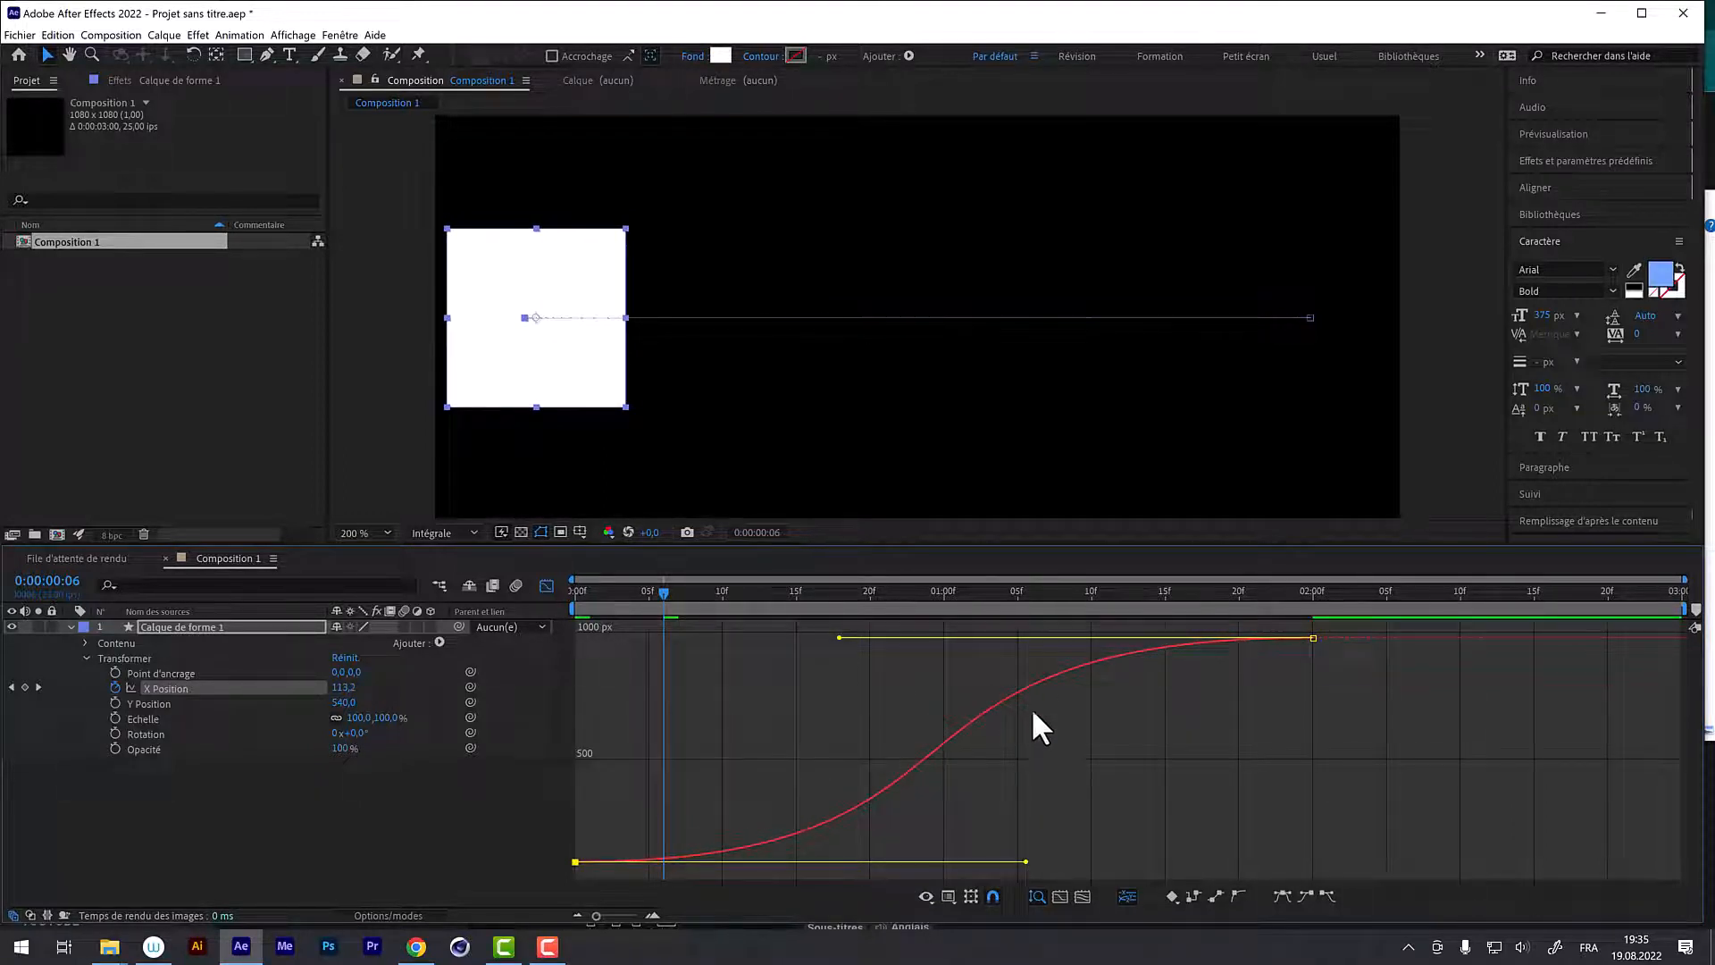
Step: Scrub from the first frame to frame 19 on an enlarged time scale to examine the square's acceleration along the X Position curve
left_click_drag(658, 591, 550, 582)
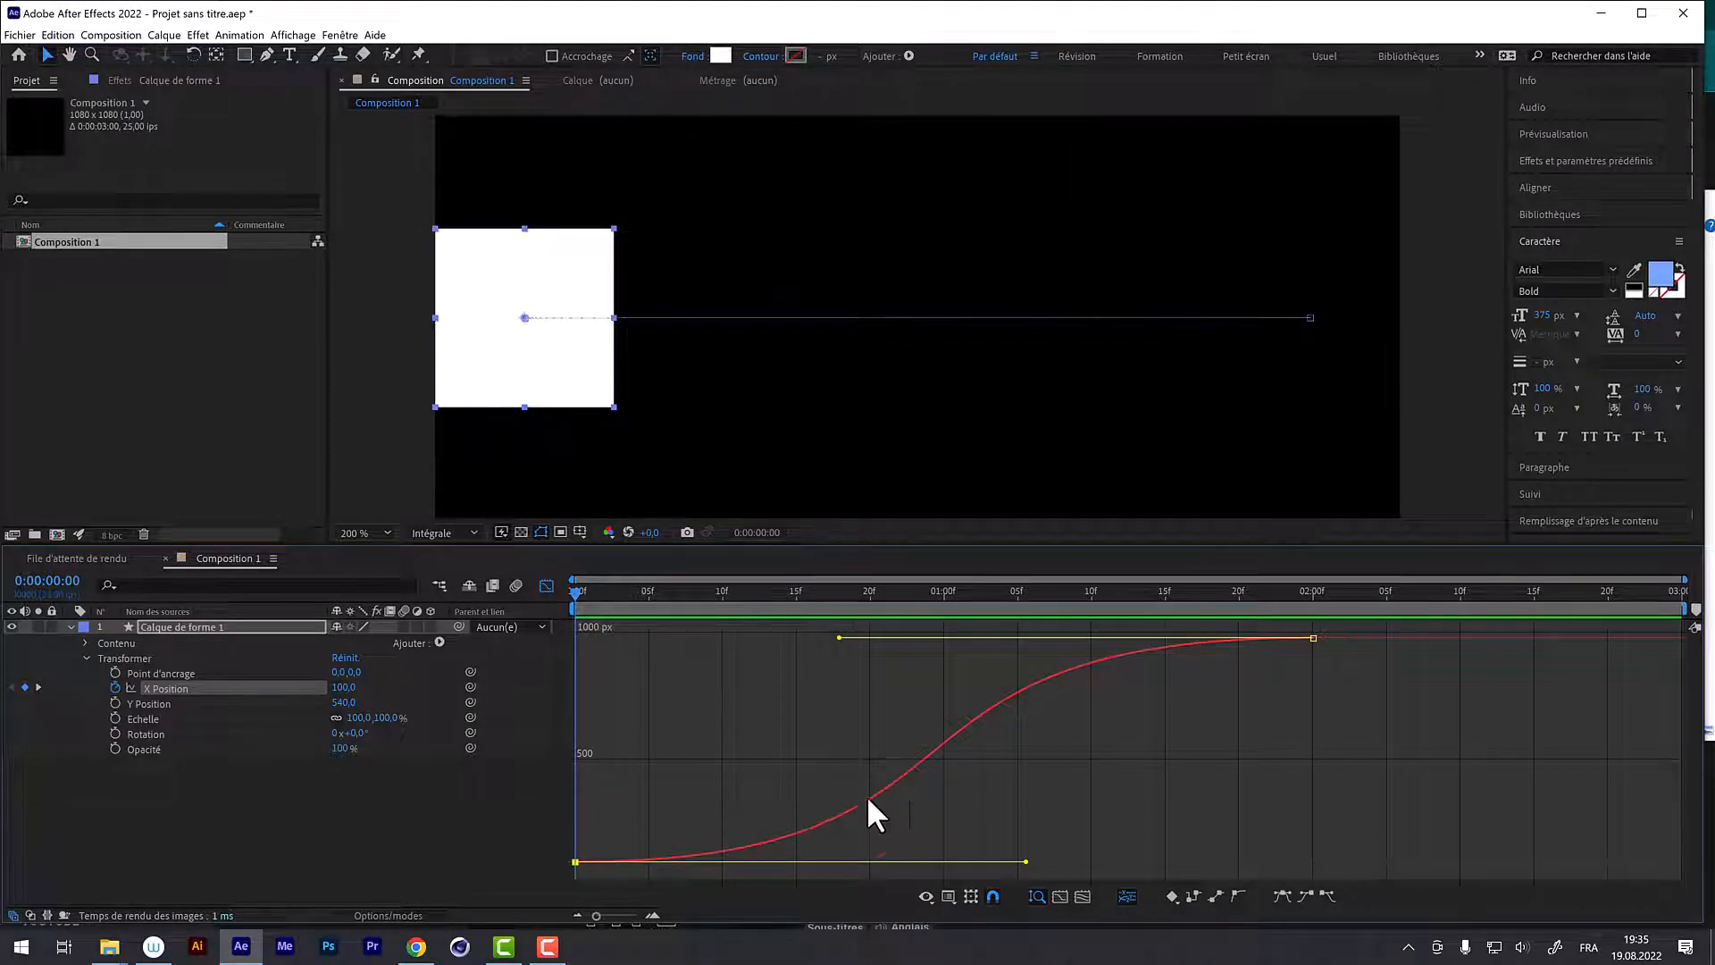
key("h")
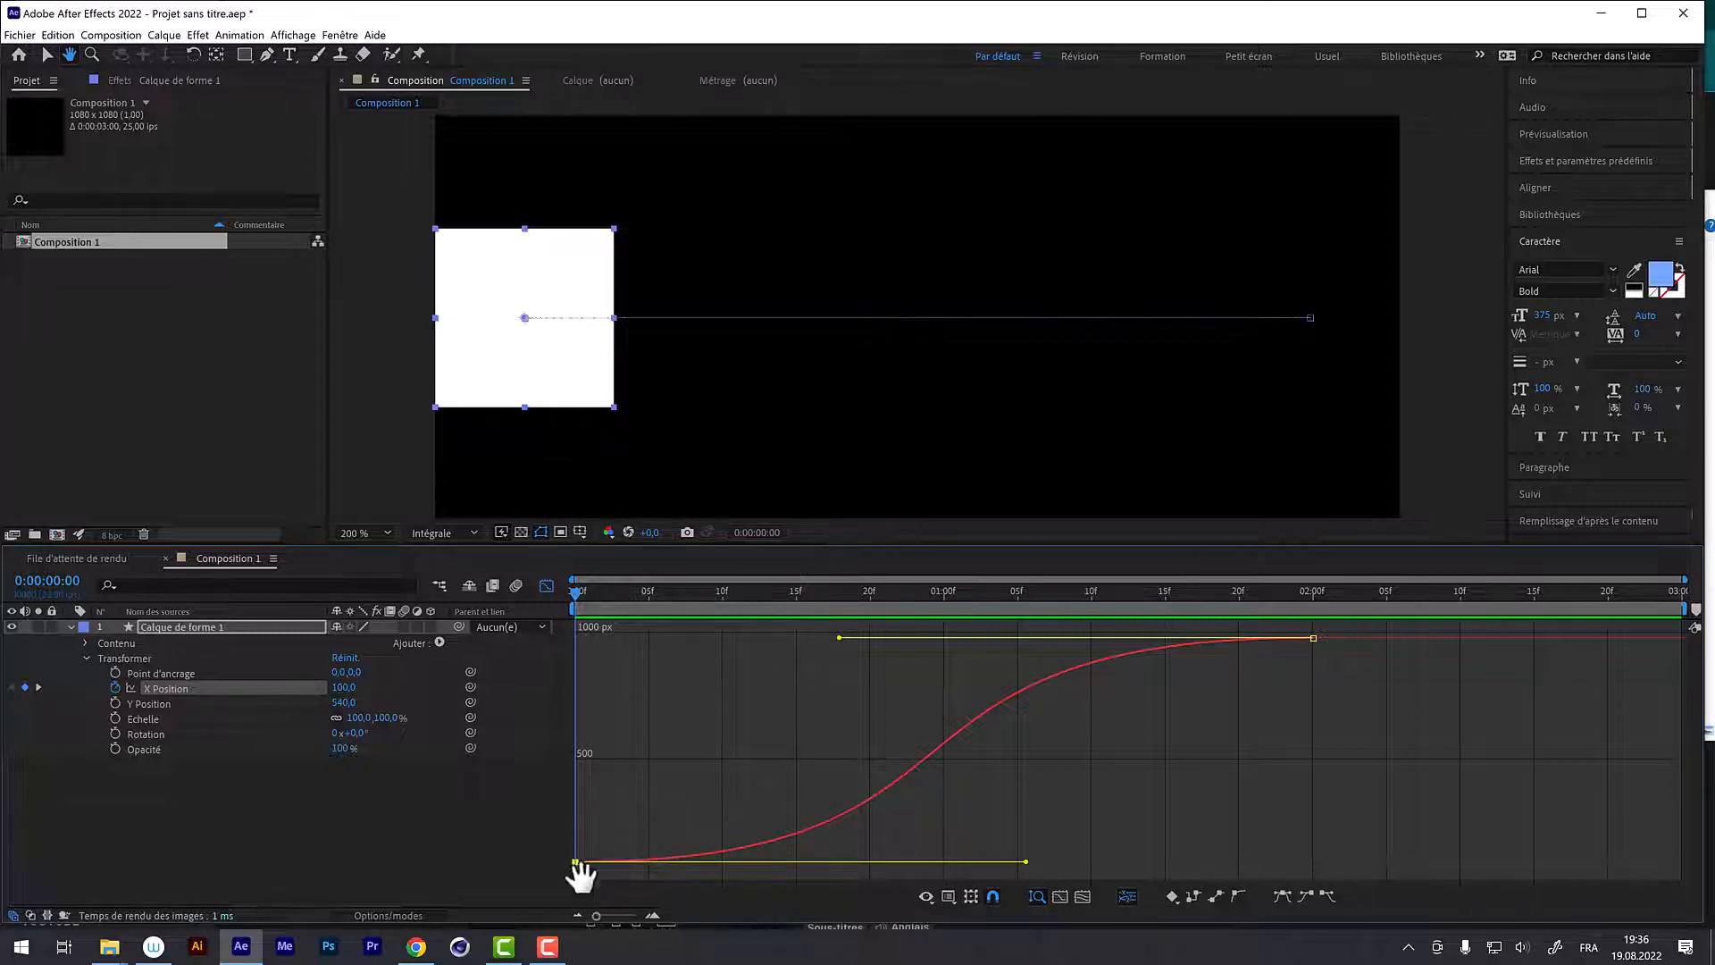
scroll(577, 868, "up", 1)
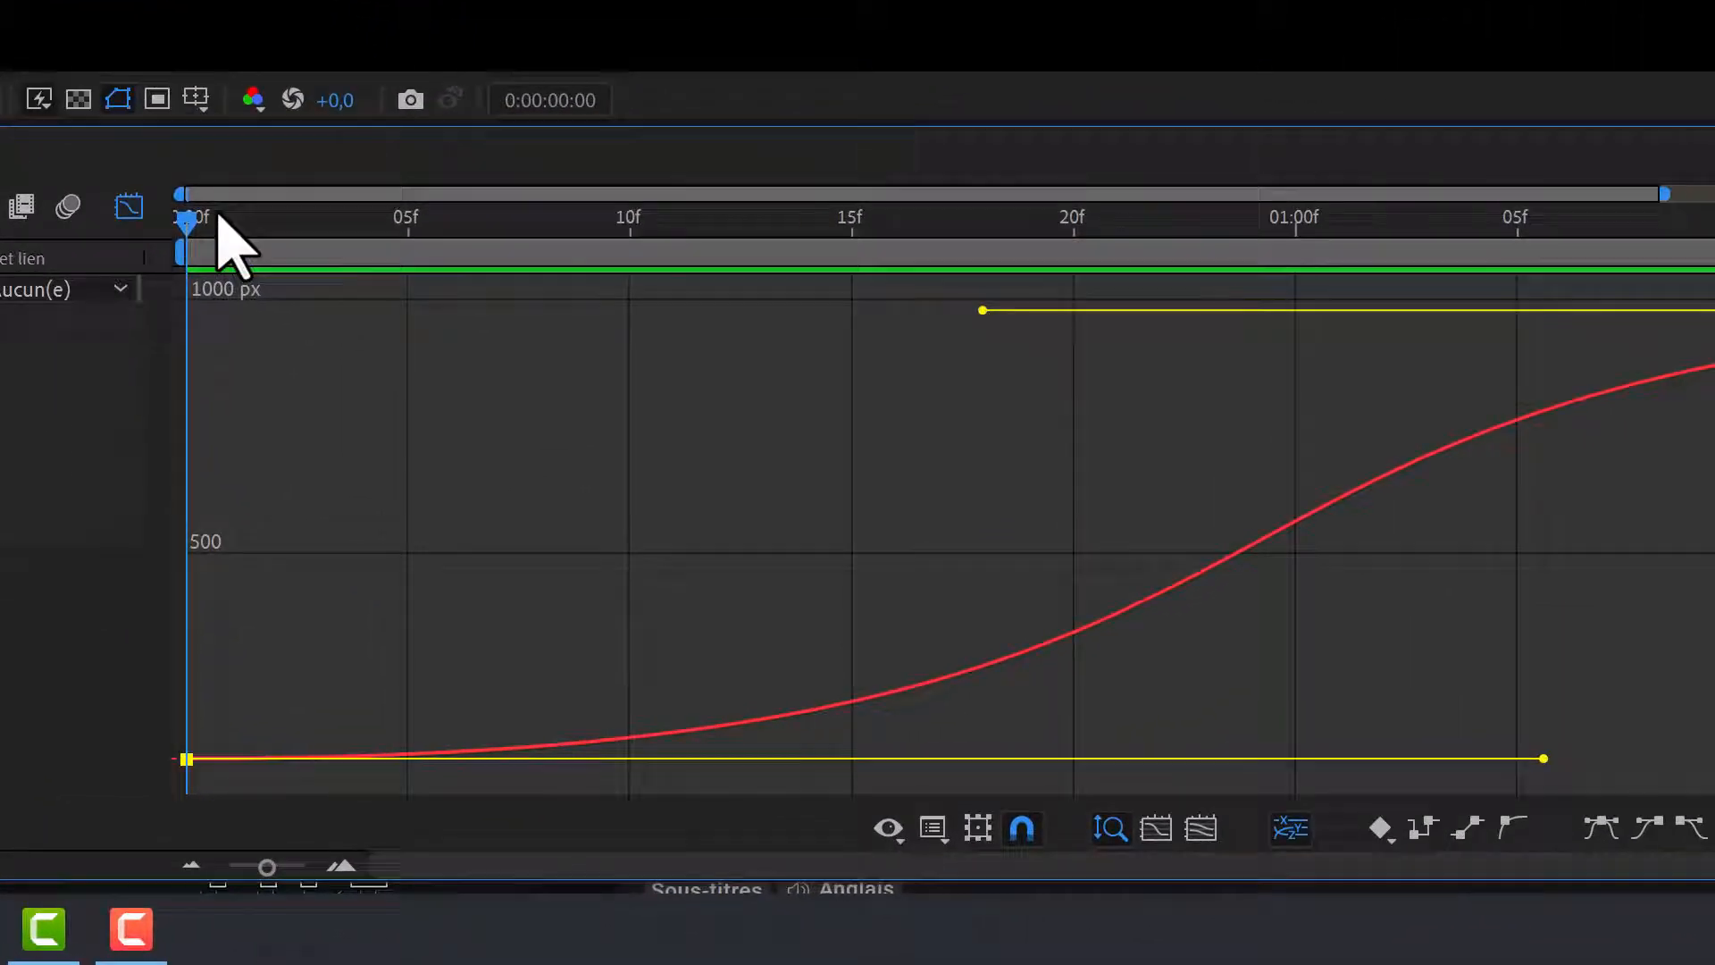
left_click(607, 592)
left_click_drag(247, 234, 605, 747)
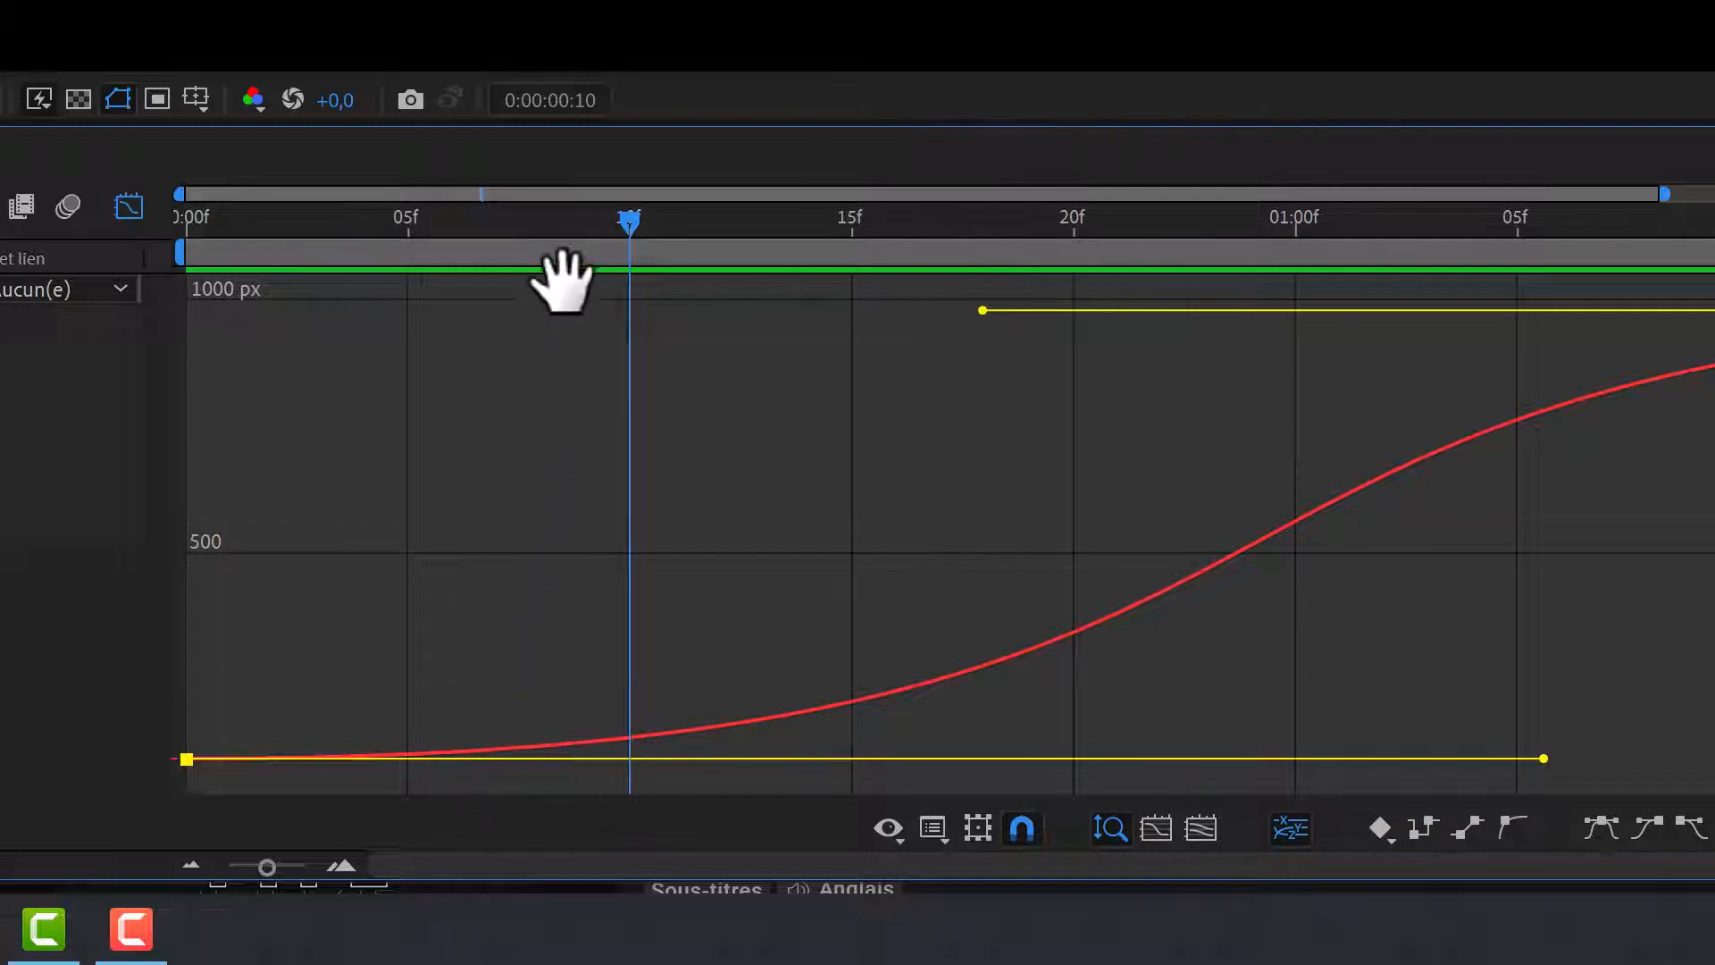
left_click_drag(616, 215, 522, 246)
left_click_drag(631, 252, 986, 223)
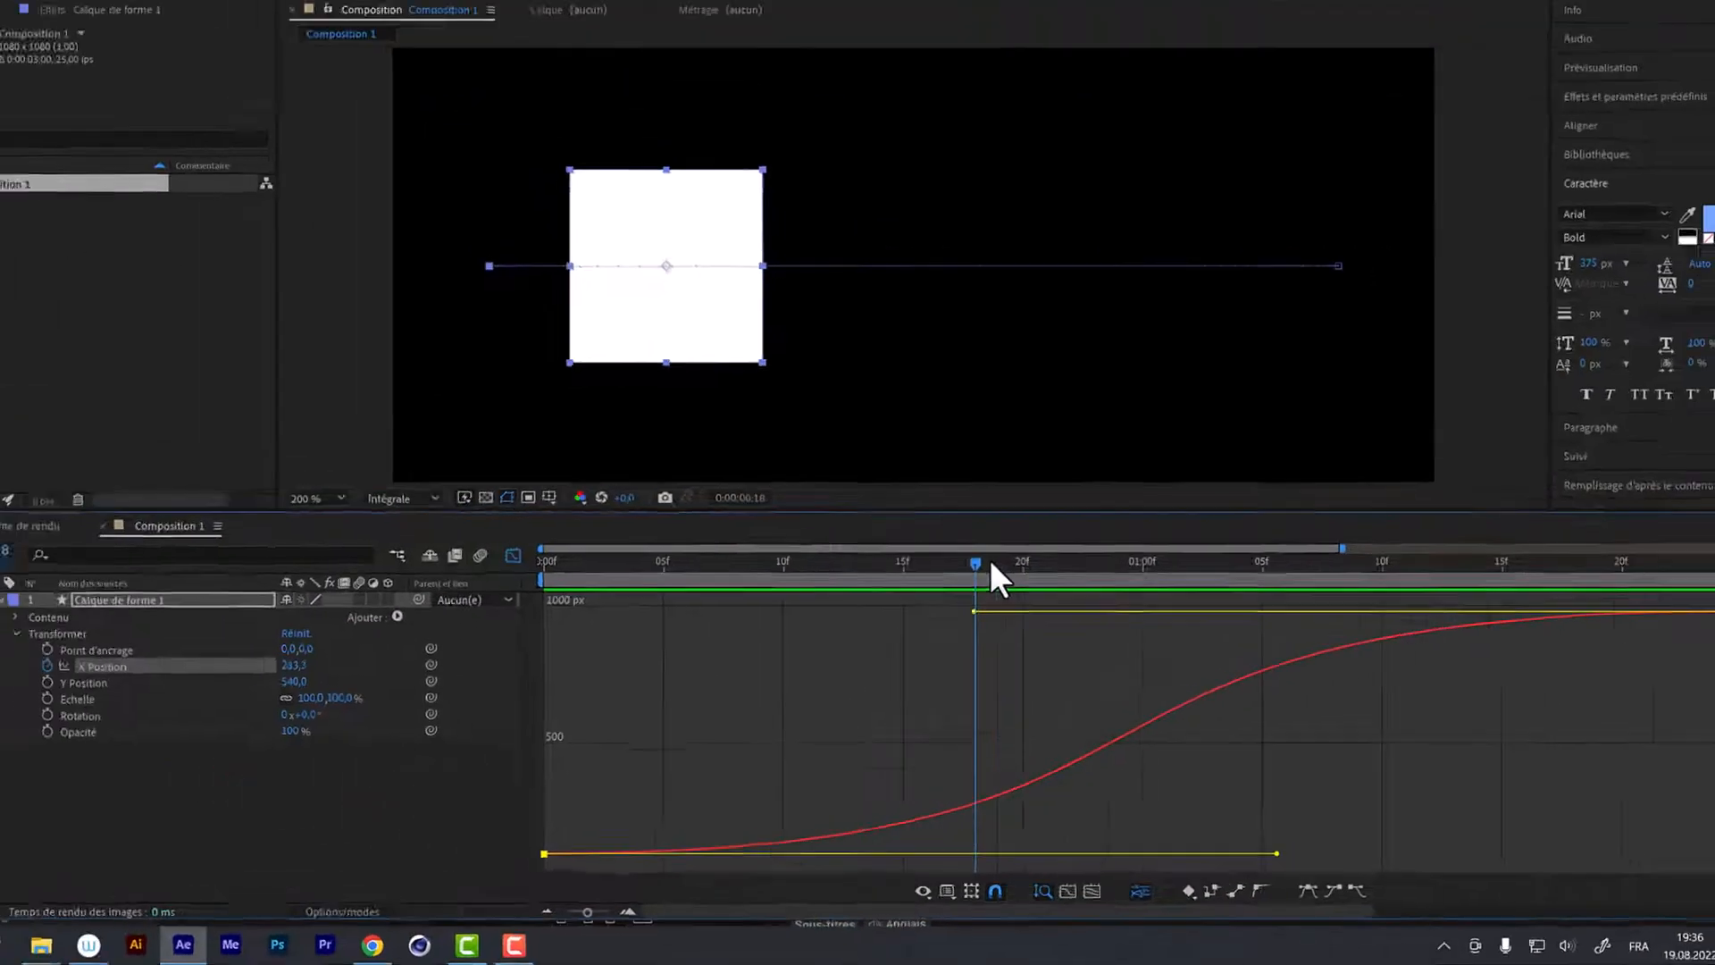
left_click(1015, 225)
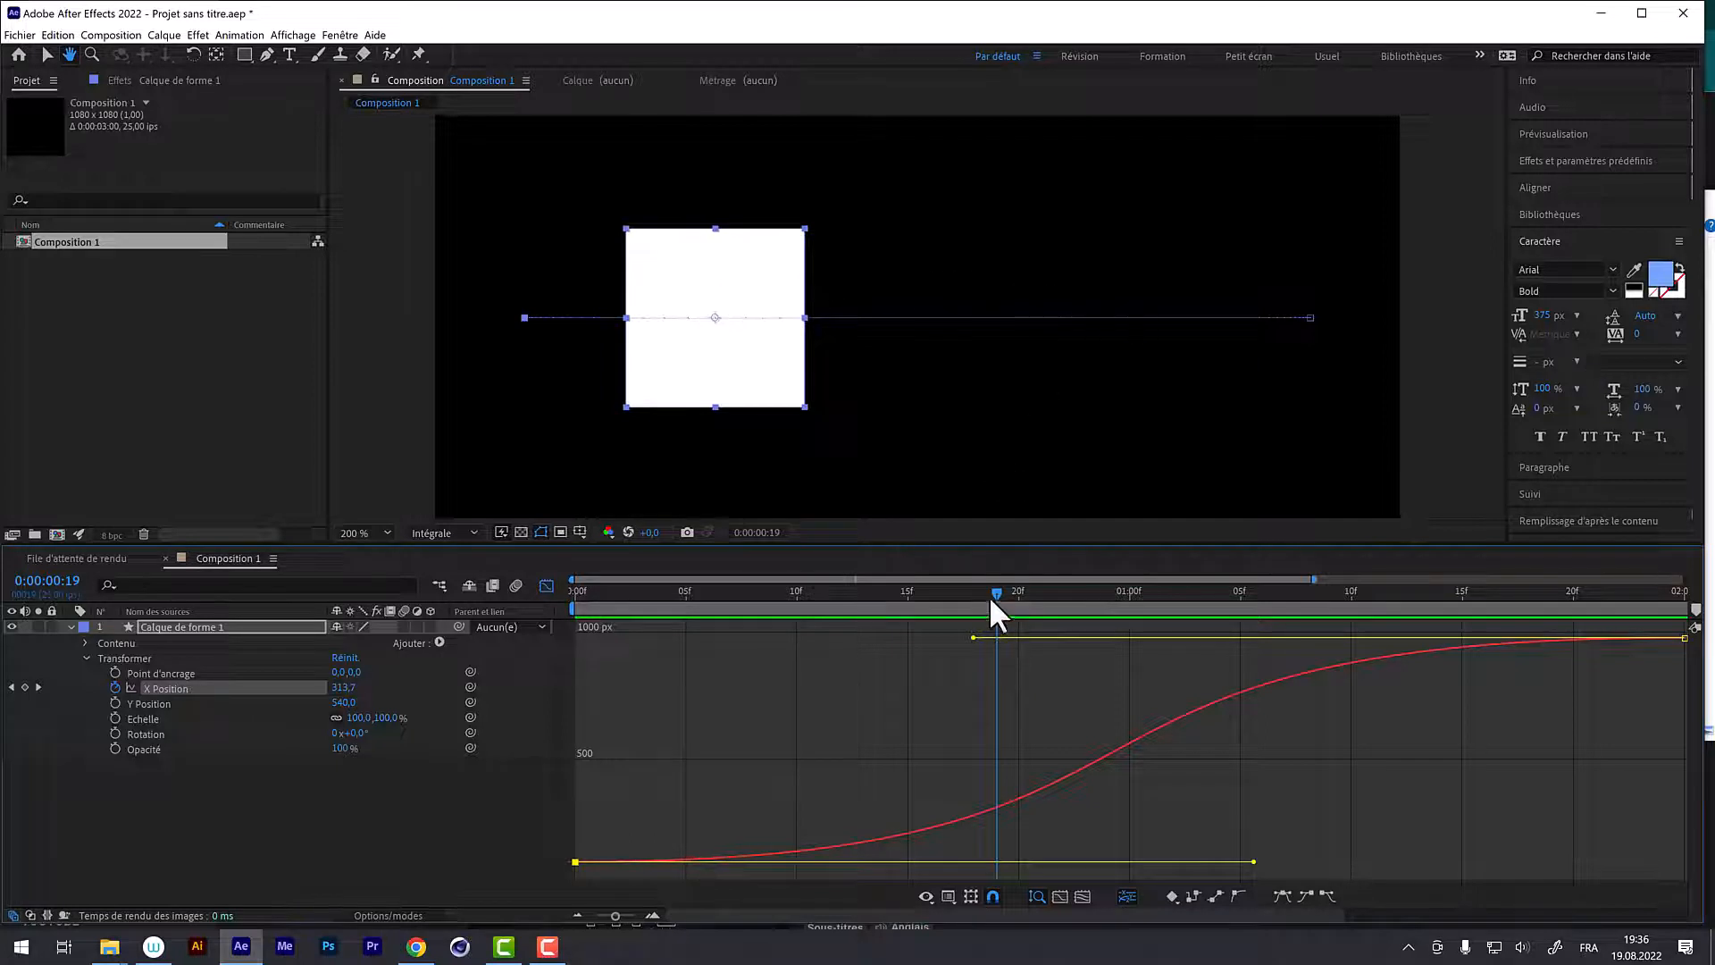
Step: Play back the eased movement from frame 1, and move the current time to frame 8
left_click_drag(995, 589, 593, 619)
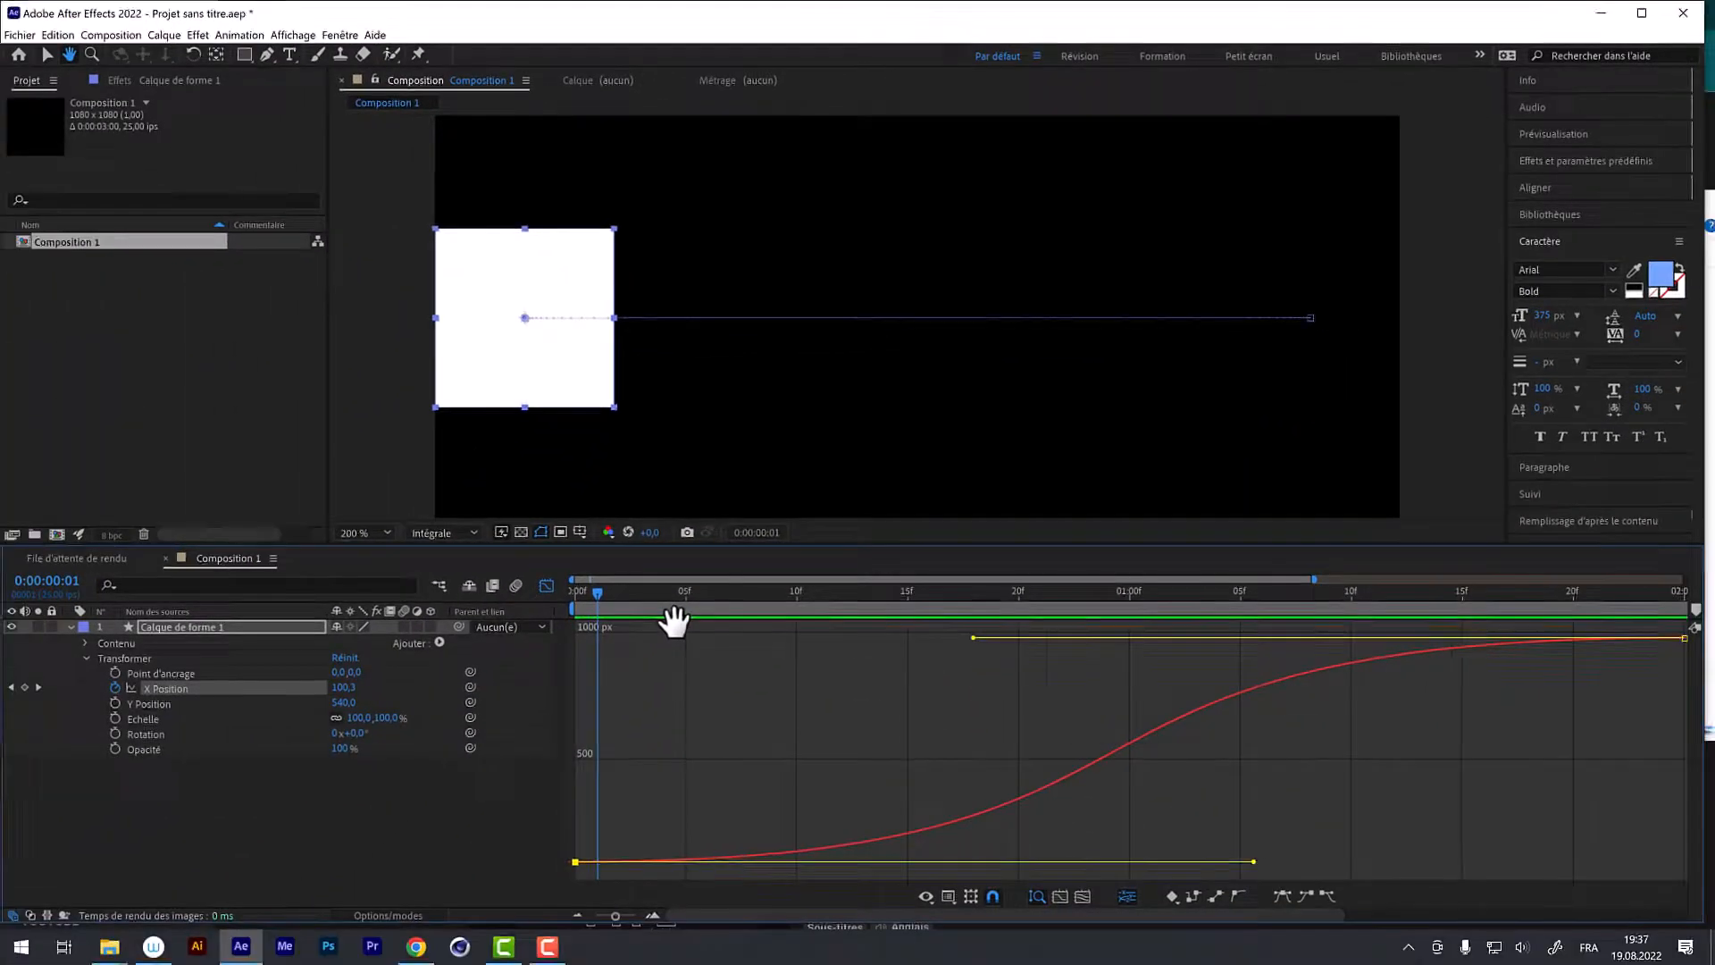
key("space")
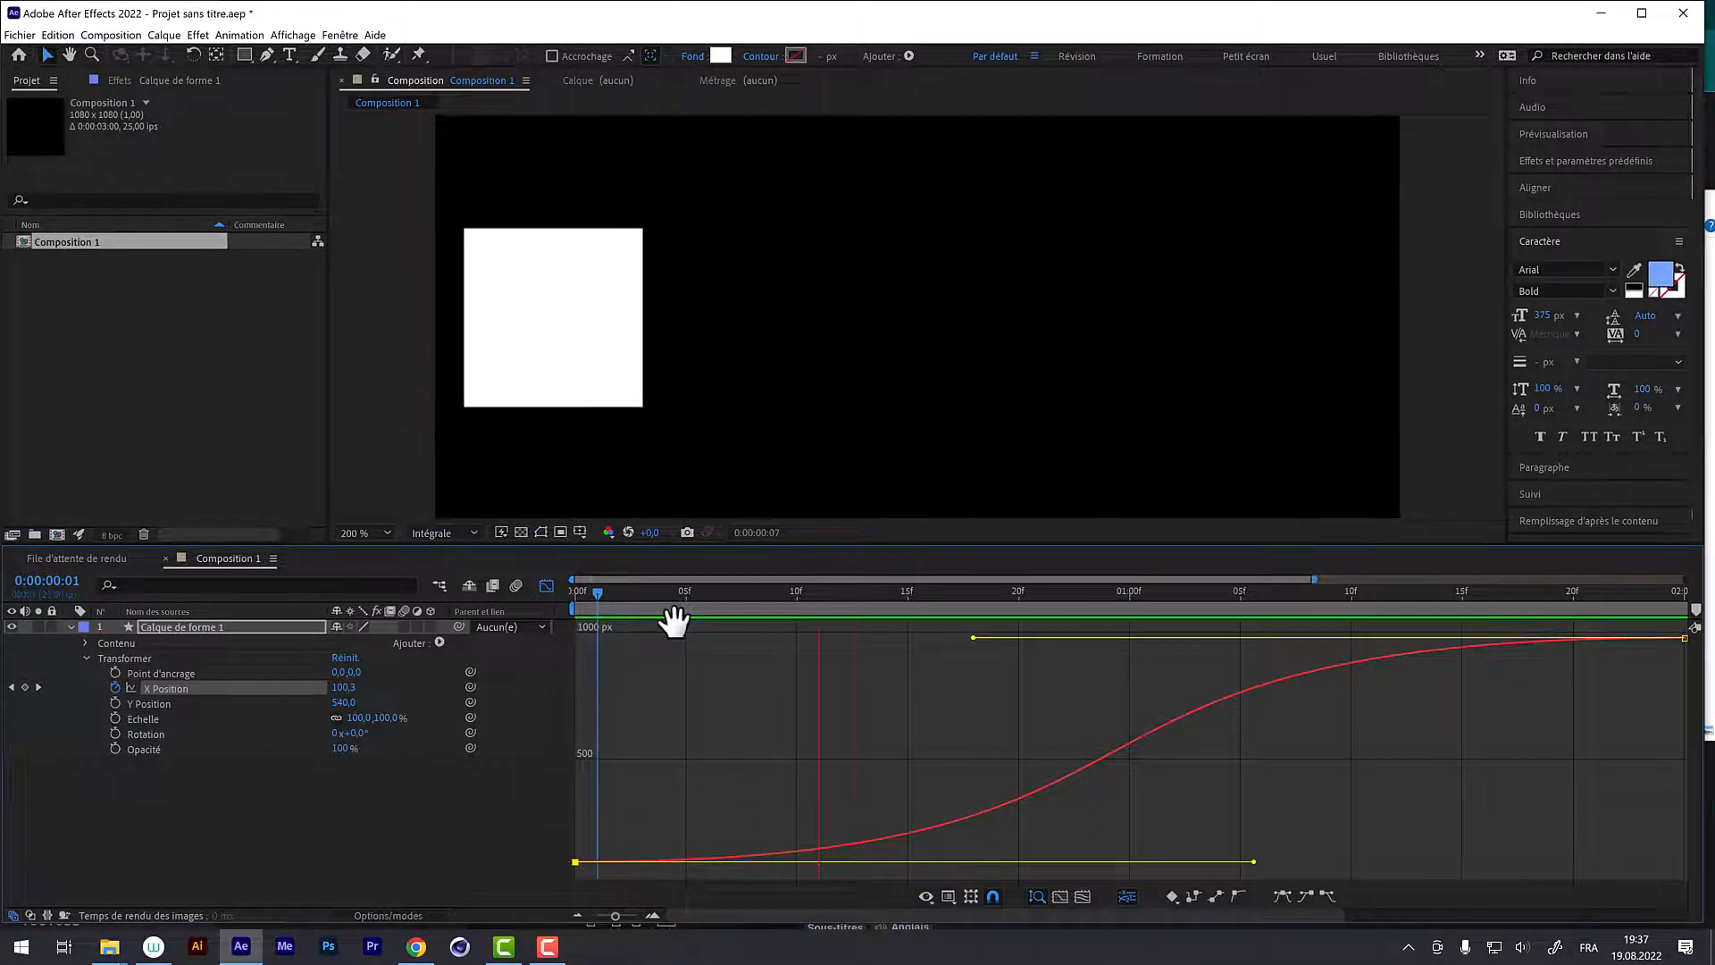
left_click(751, 591)
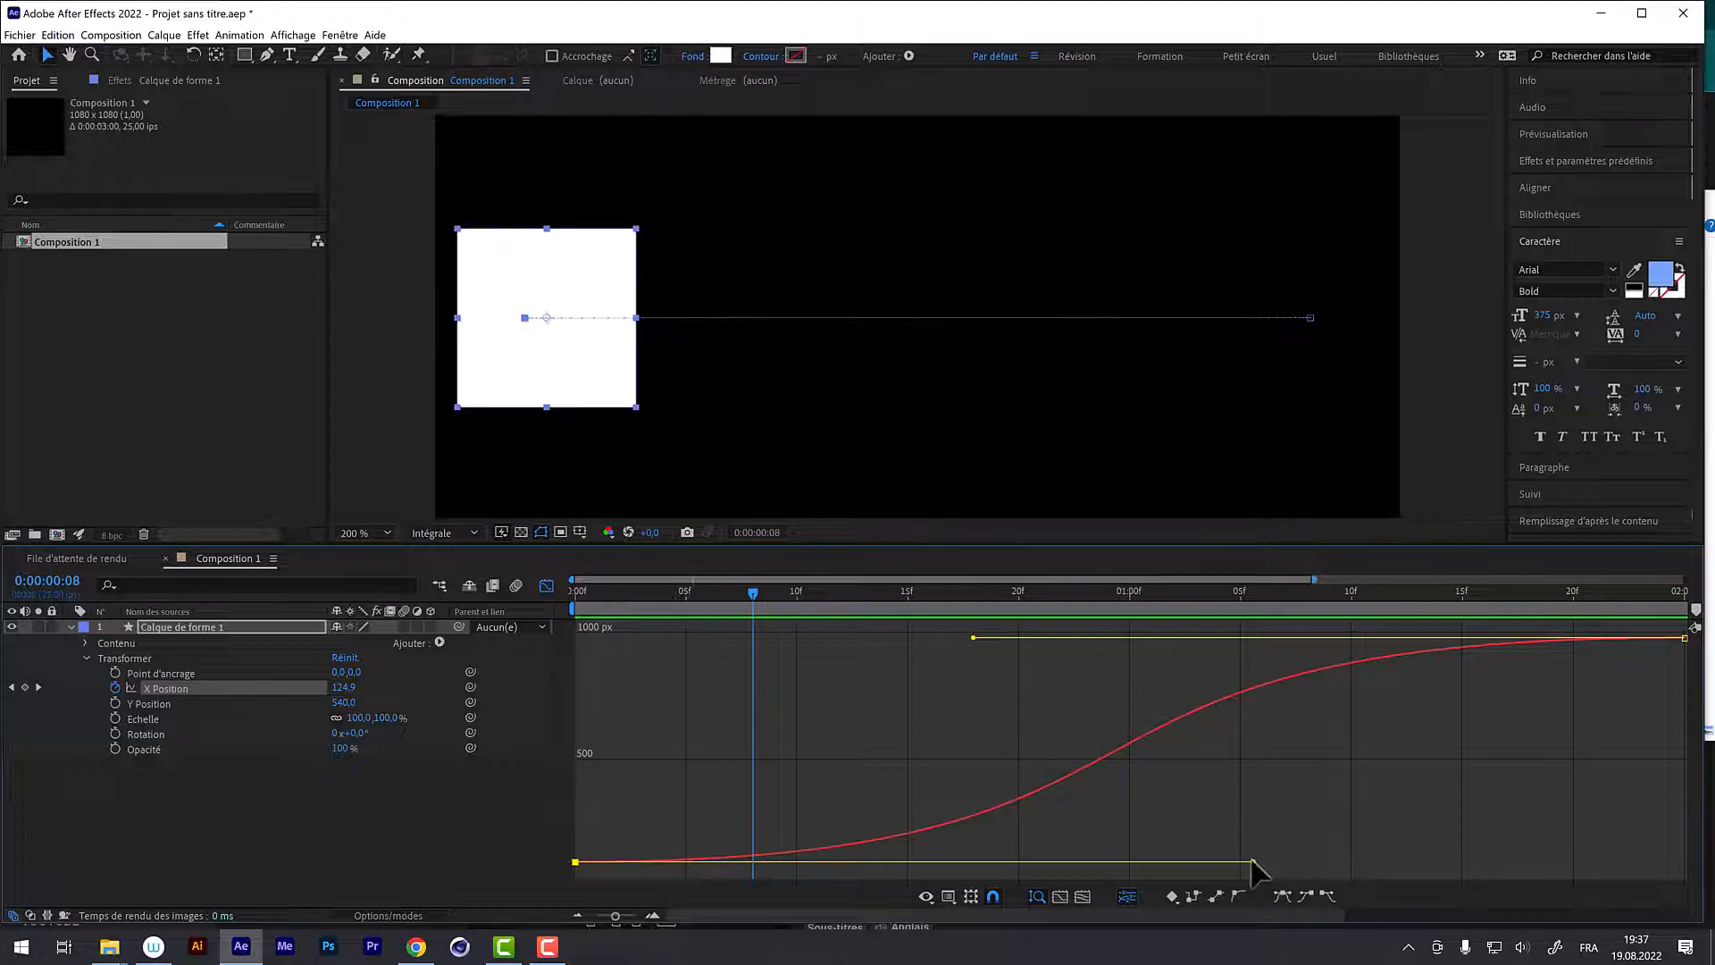
Step: Pull the first X Position keyframe's handle almost vertically upward for an abrupt start, and play back the result
left_click_drag(1233, 844, 577, 659)
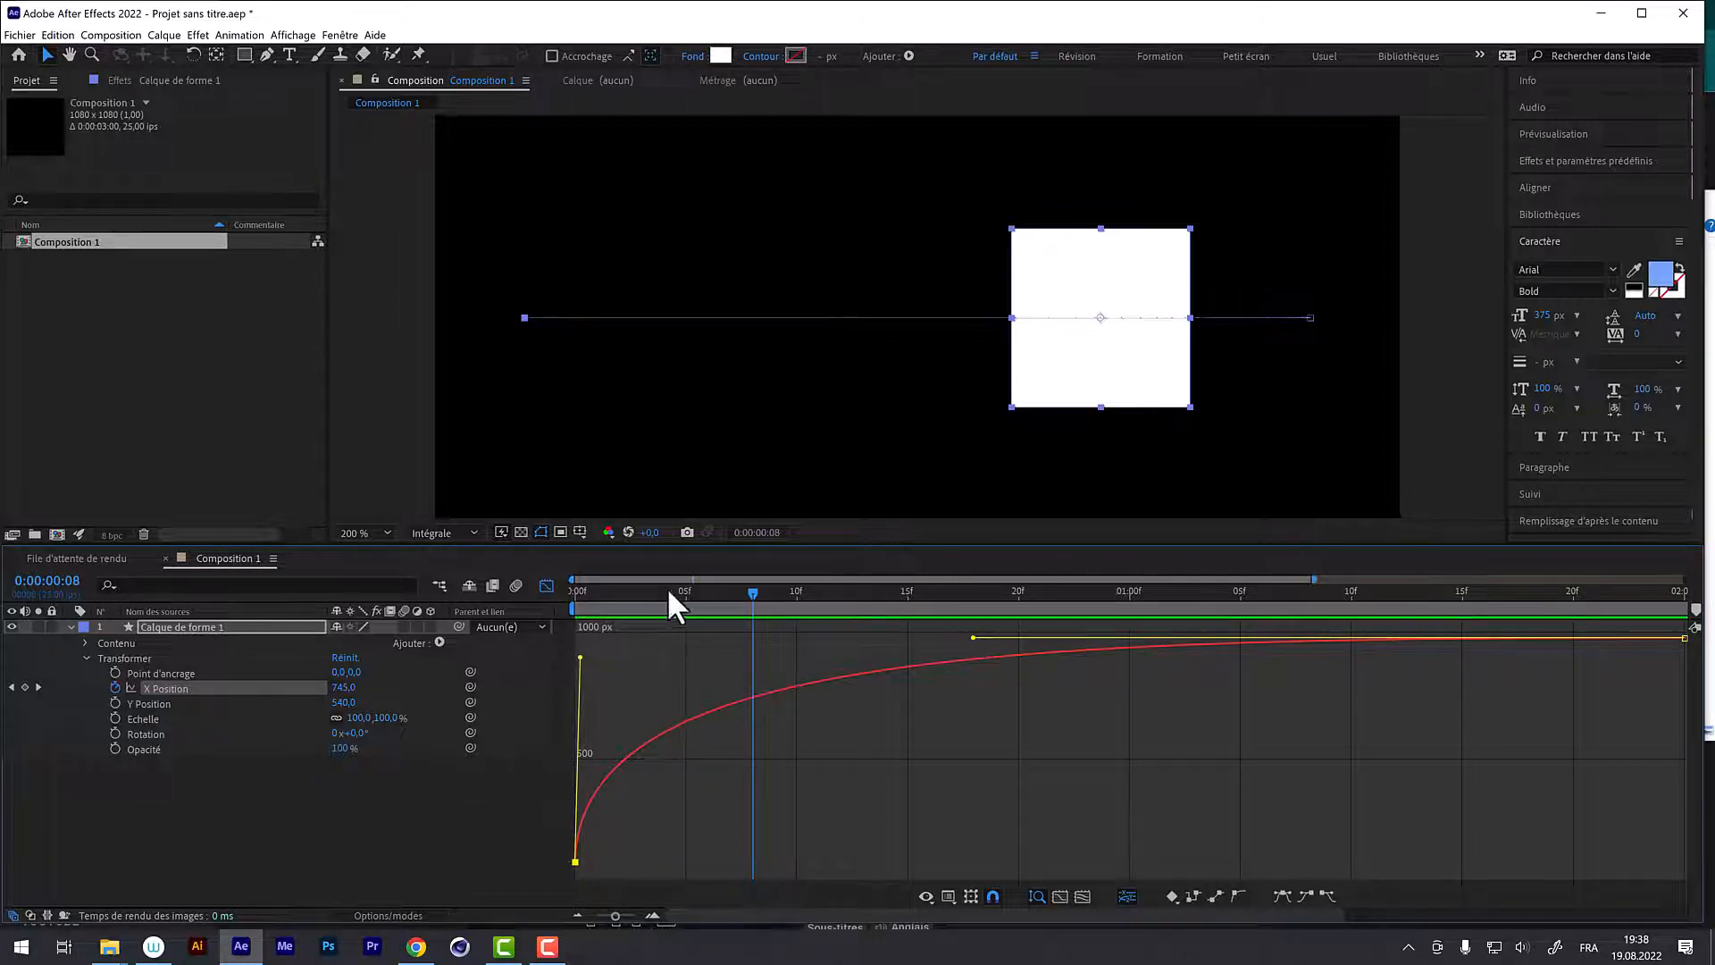
key("space")
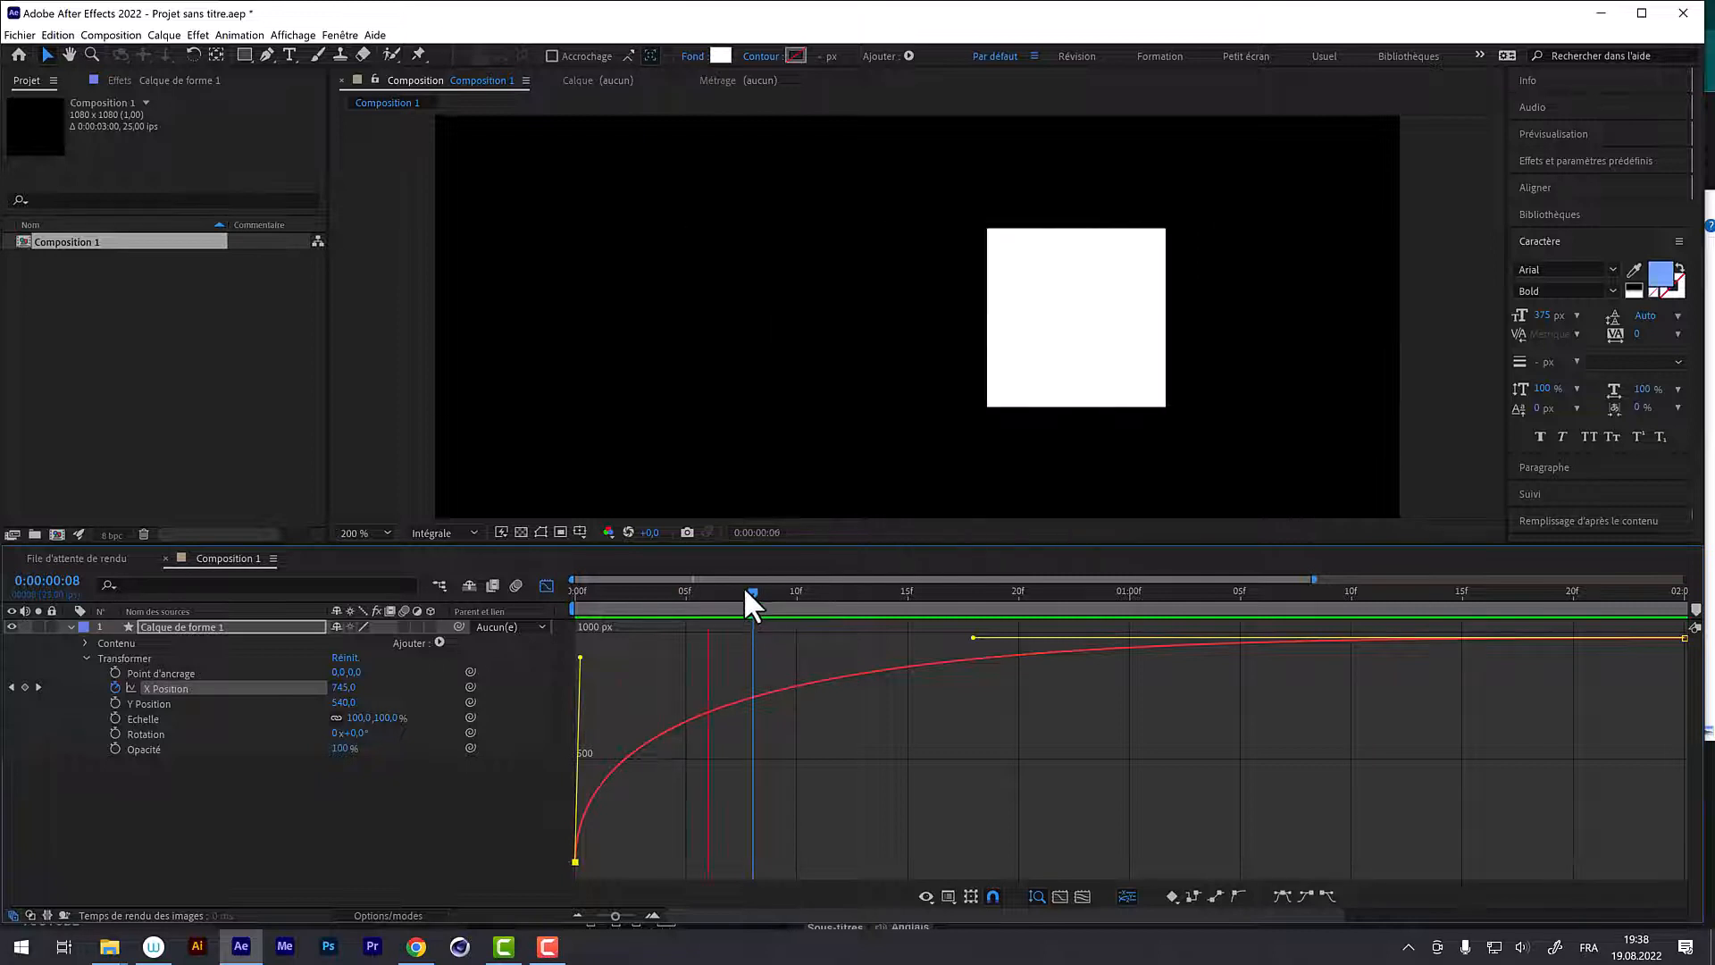
key("space")
Step: Shape the X Position graph for a fast start and finish by steepening the last keyframe's handle downward and the first's upward, and play it back
left_click_drag(581, 657, 727, 793)
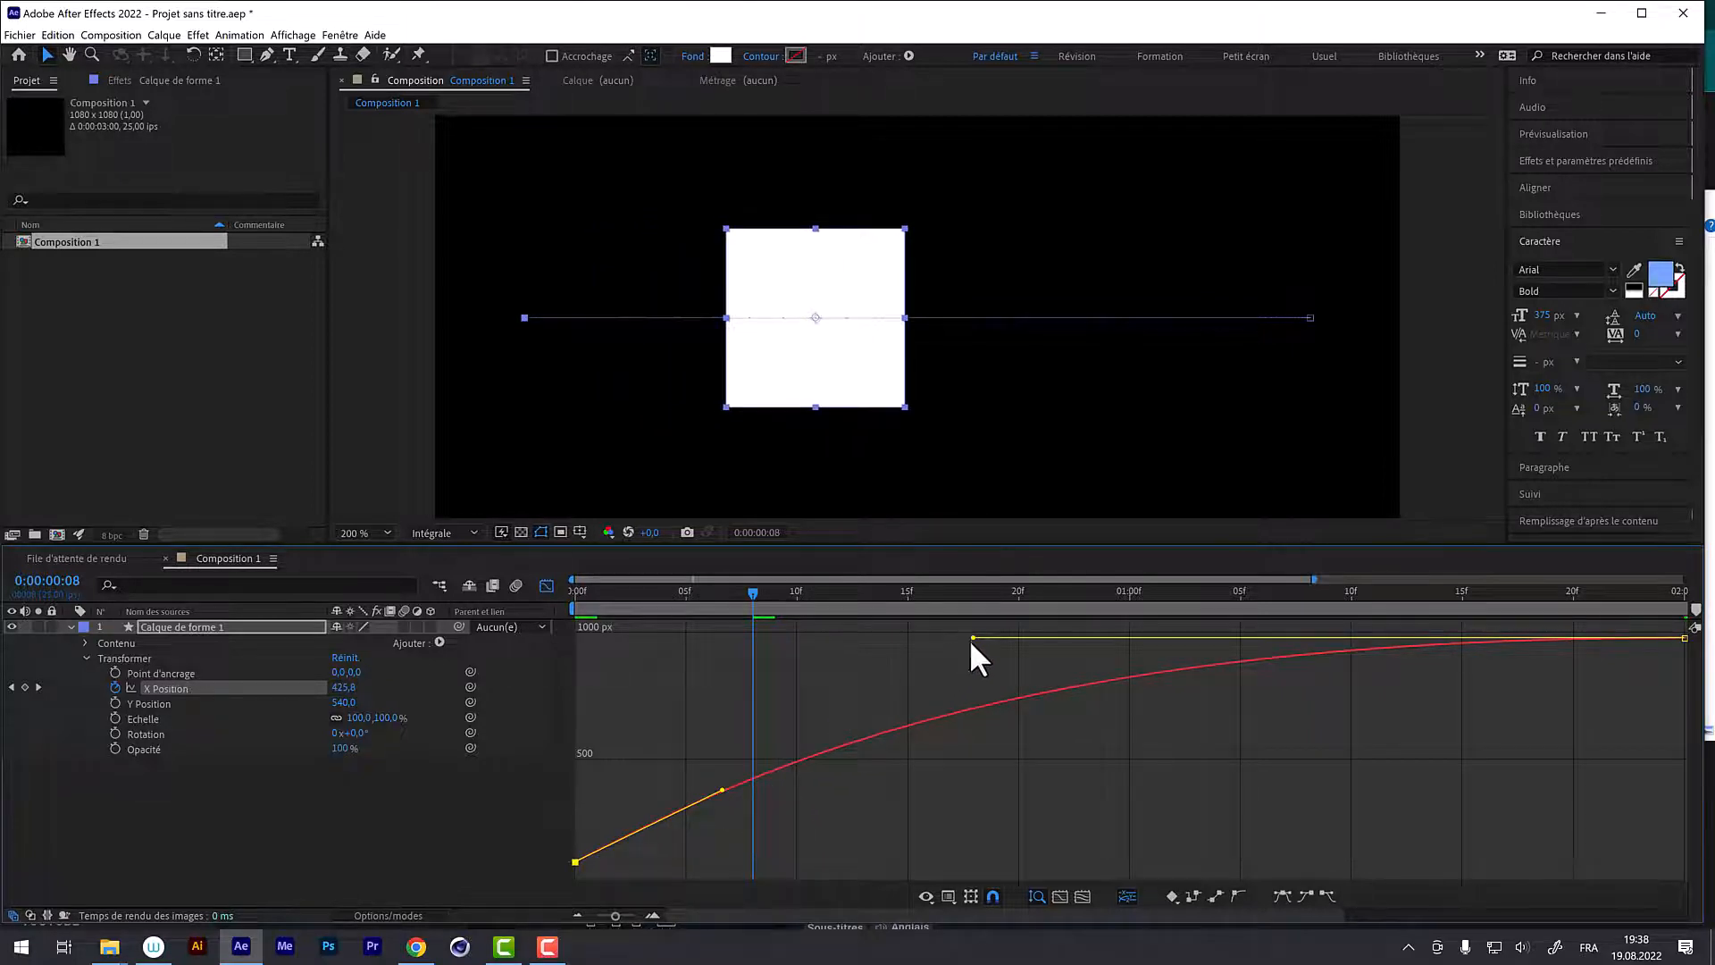
left_click_drag(973, 640, 1648, 869)
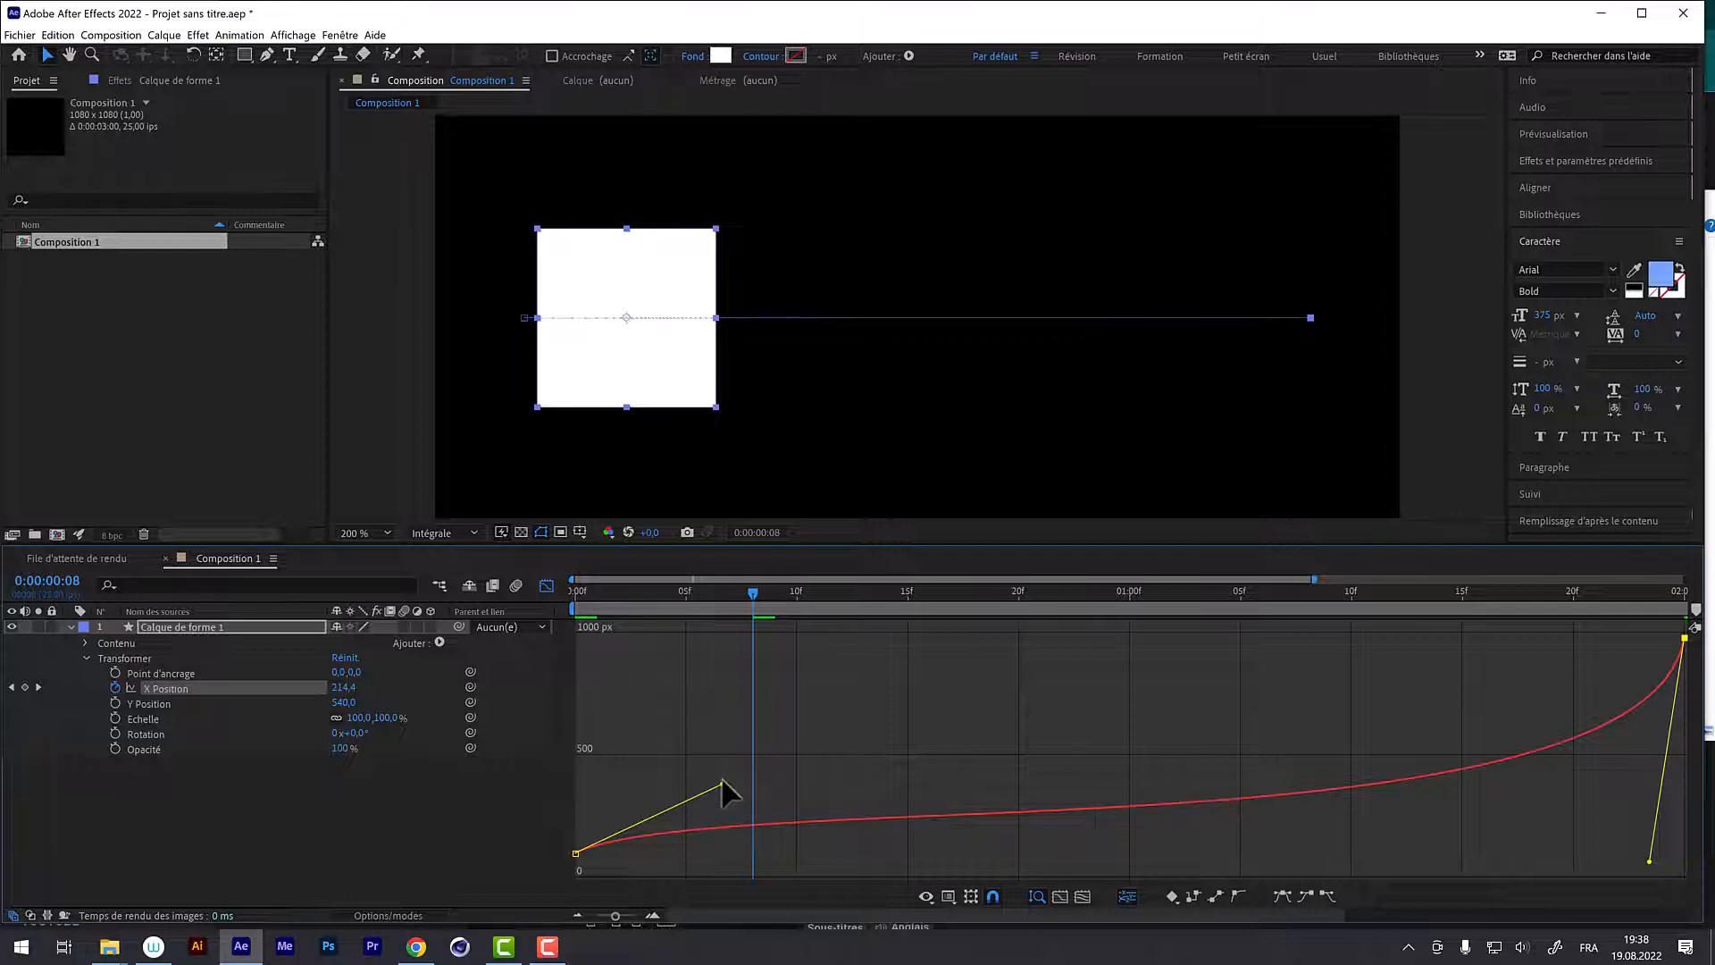
left_click_drag(722, 784, 625, 676)
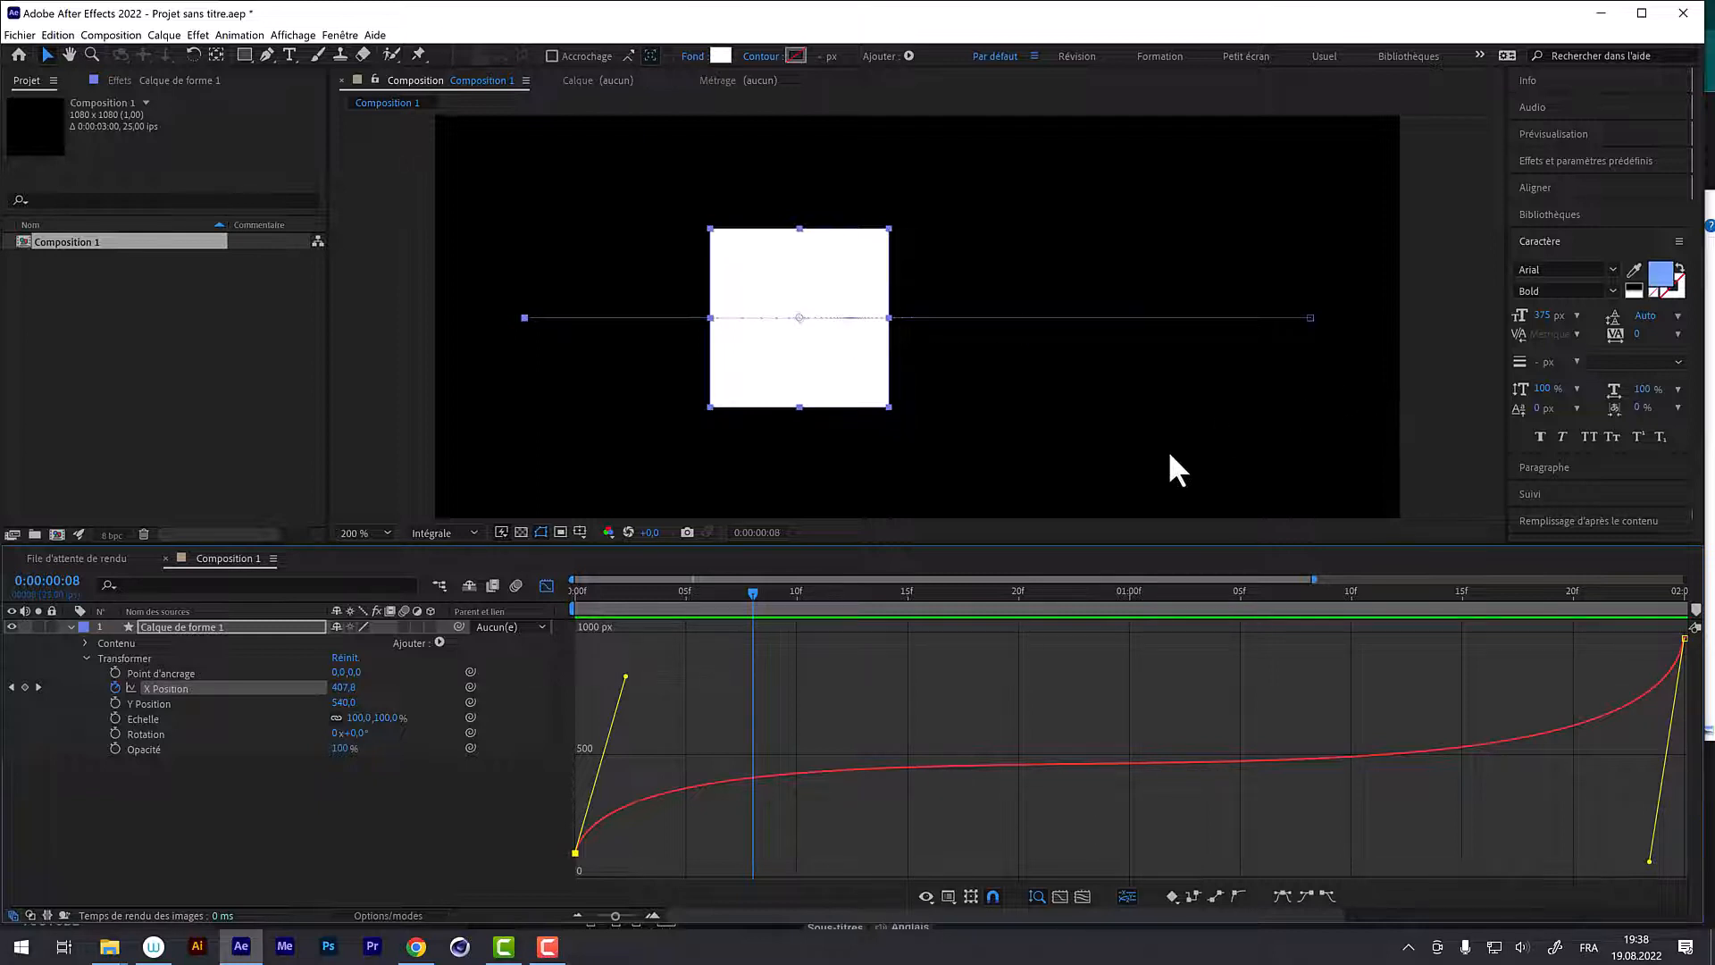
key("space")
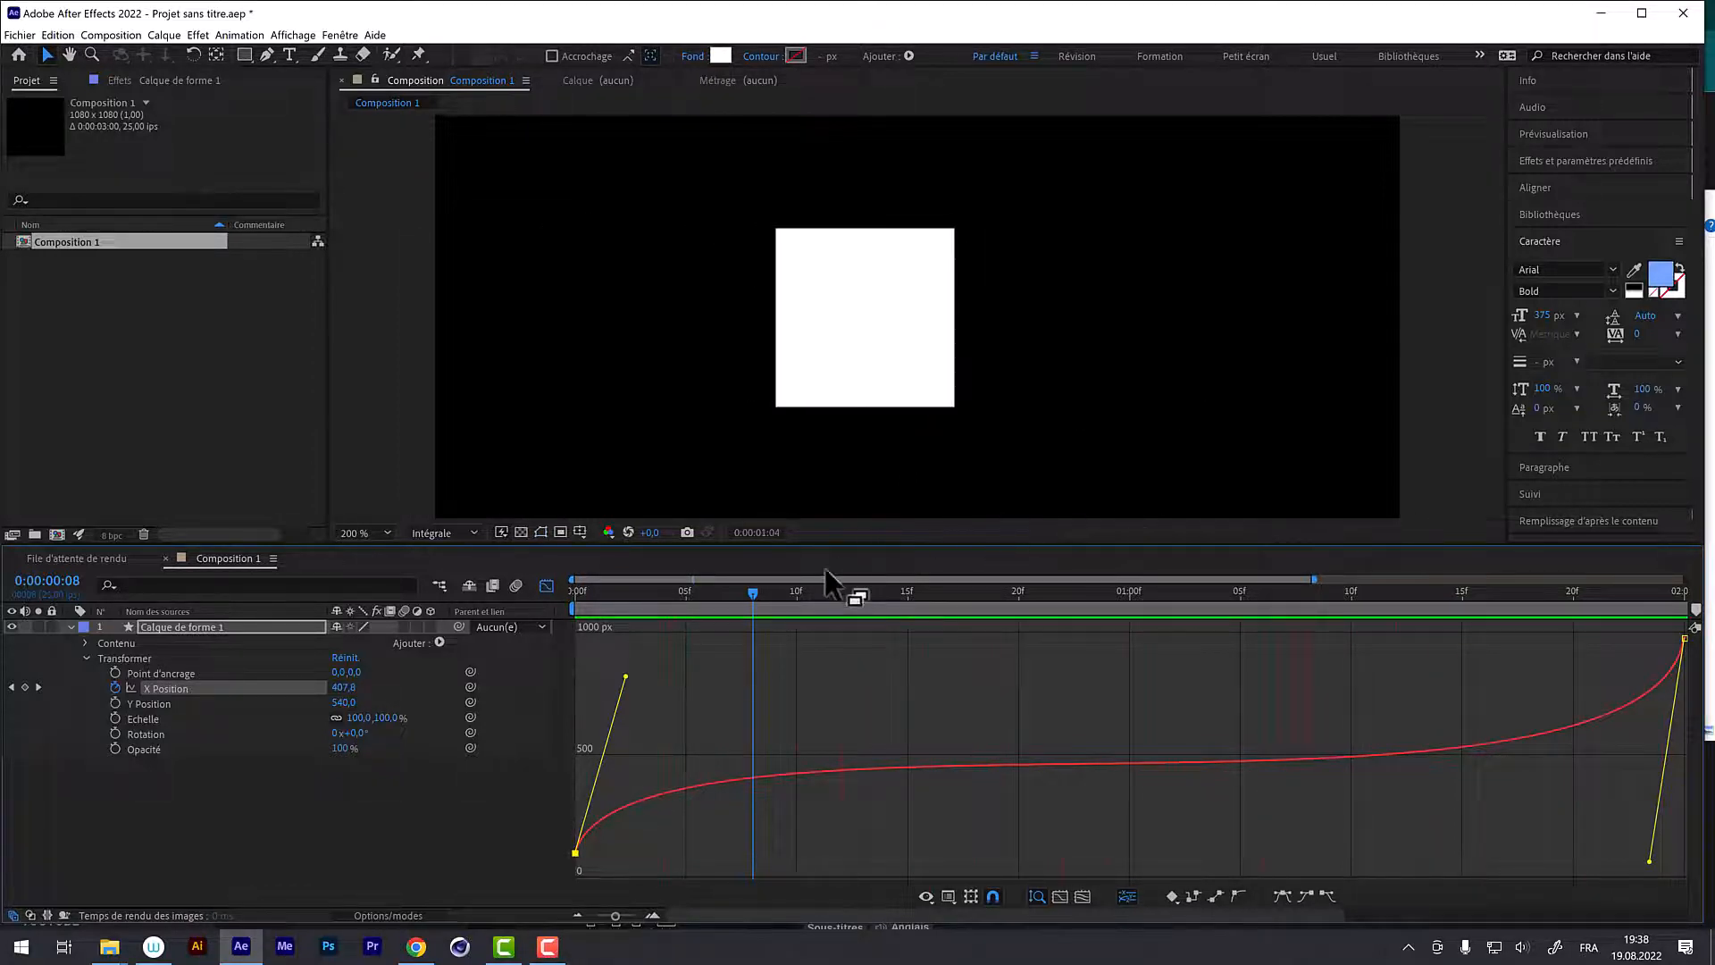
Step: Add an X Position keyframe at frame 21, level its handles, and scrub around it
left_click_drag(751, 592, 1039, 642)
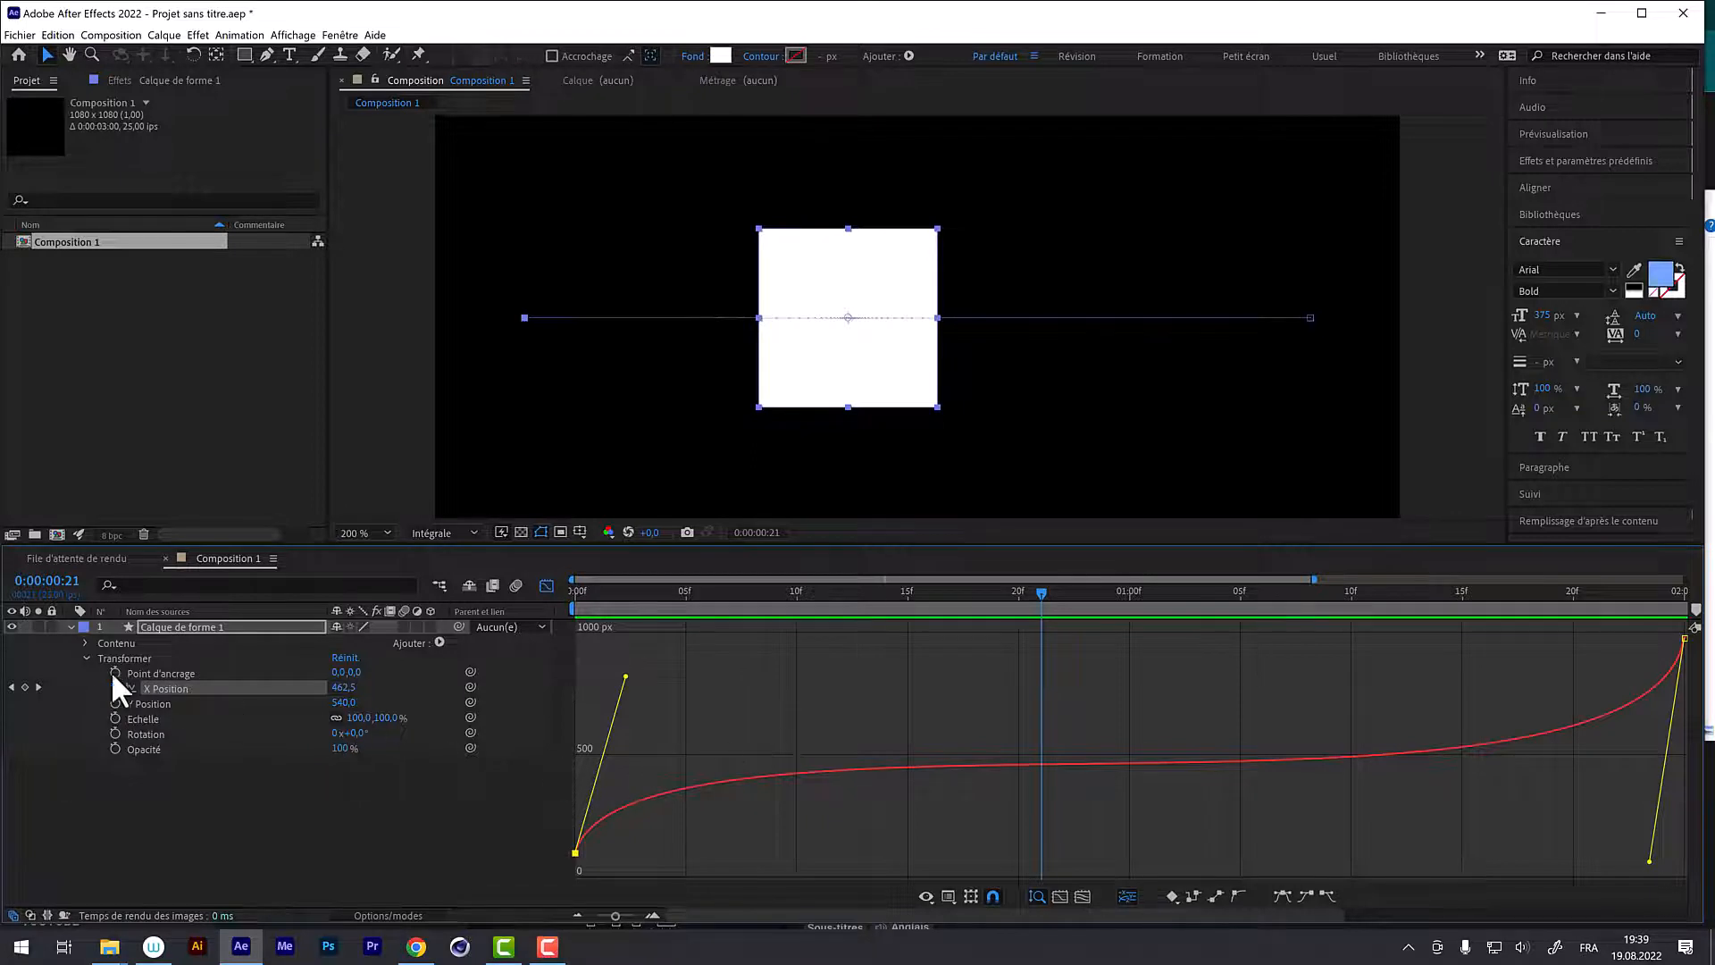
left_click(25, 687)
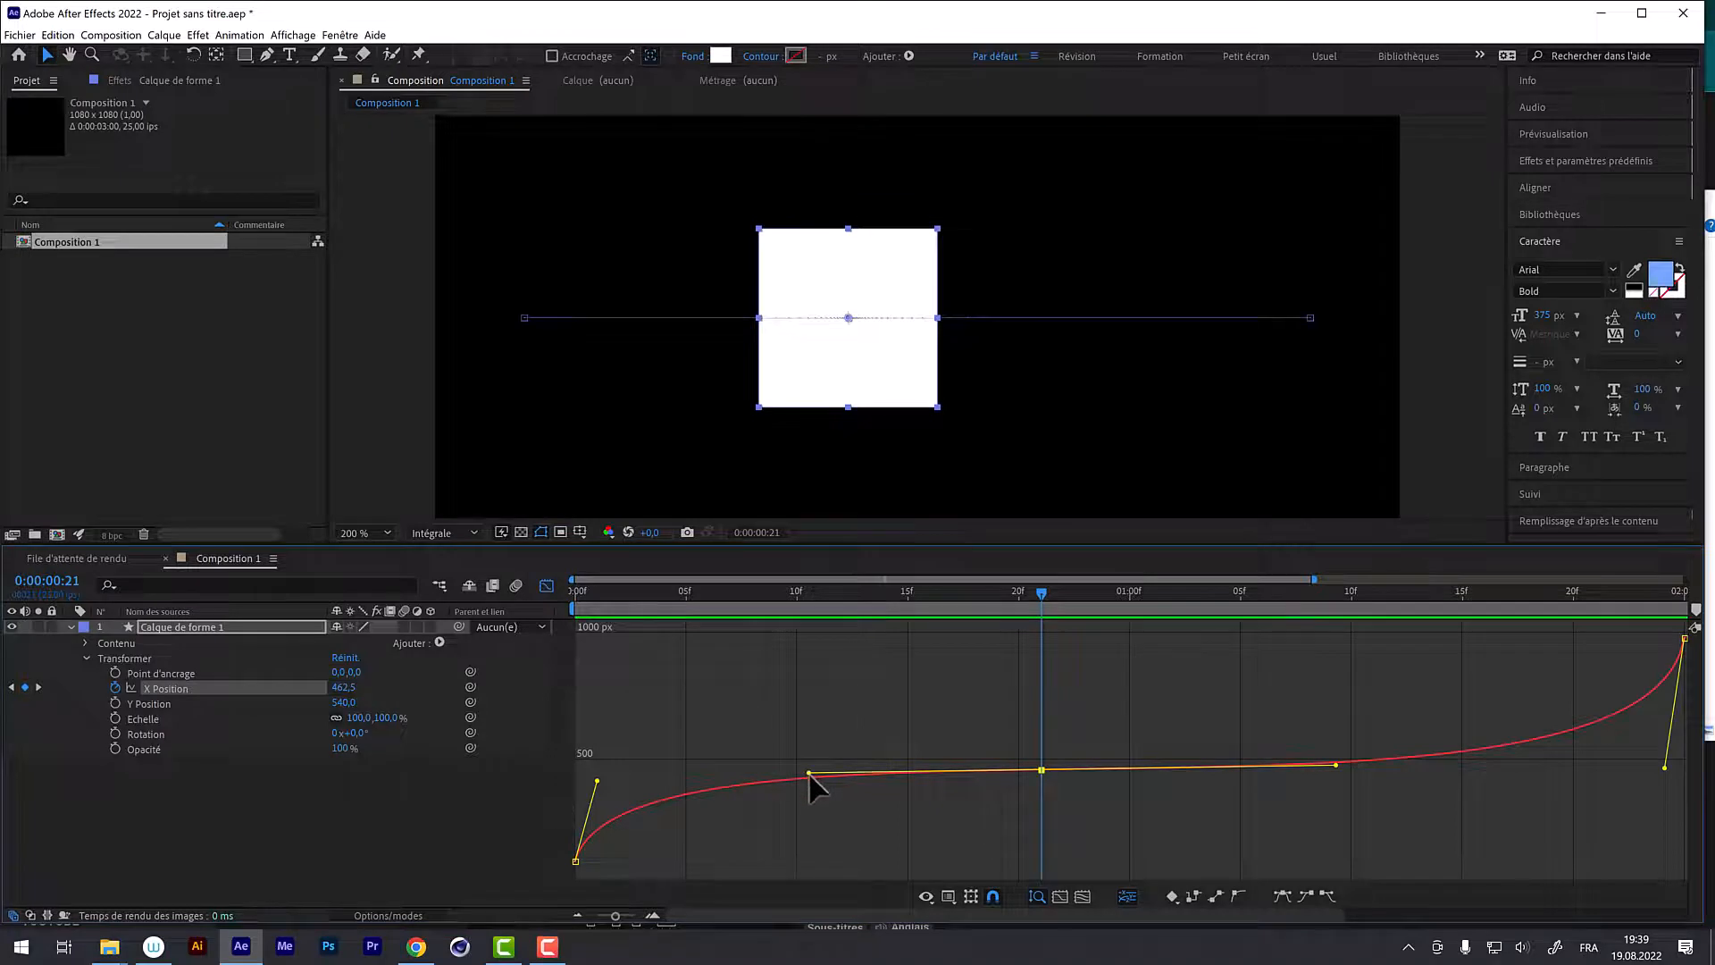
mouse_move(810, 773)
left_mouse_down()
mouse_move(850, 684)
mouse_move(829, 718)
mouse_move(836, 802)
mouse_move(838, 736)
mouse_move(789, 768)
mouse_move(832, 775)
mouse_move(822, 767)
left_mouse_up()
left_click_drag(1039, 590, 1134, 614)
left_click_drag(1257, 600, 1040, 635)
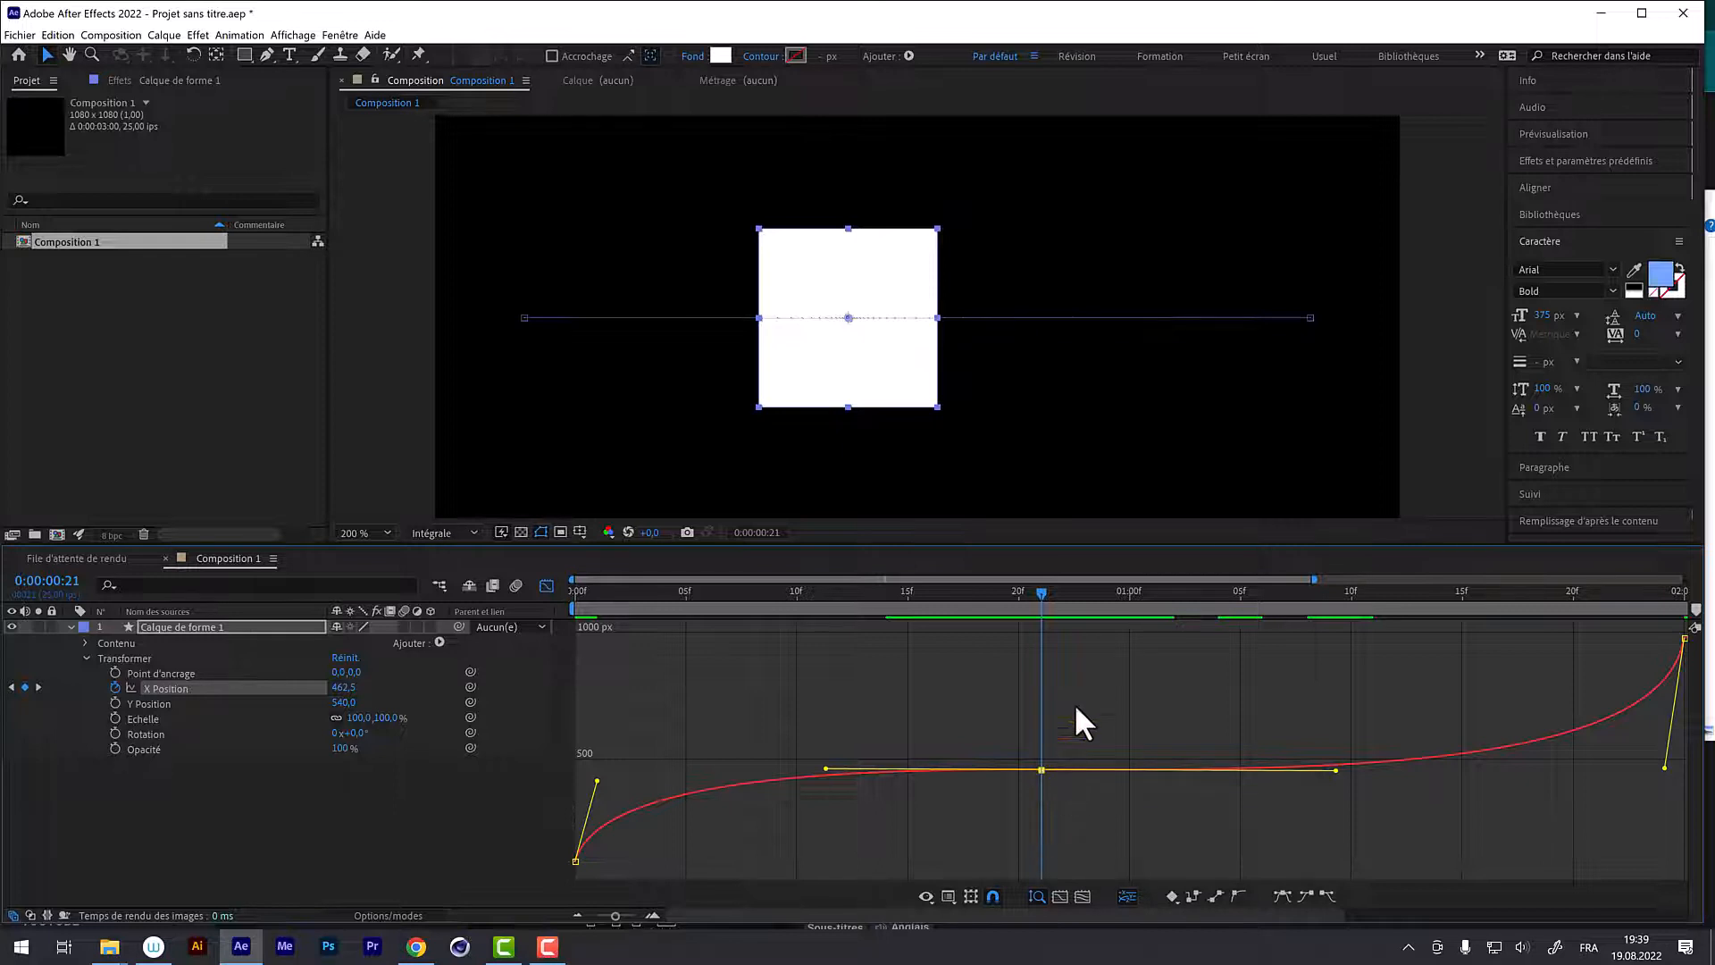
Step: Paste a copy of the frame 21 X Position keyframe at 01:02f to hold the square in place
left_click_drag(1046, 592, 1177, 591)
key("ctrl+v")
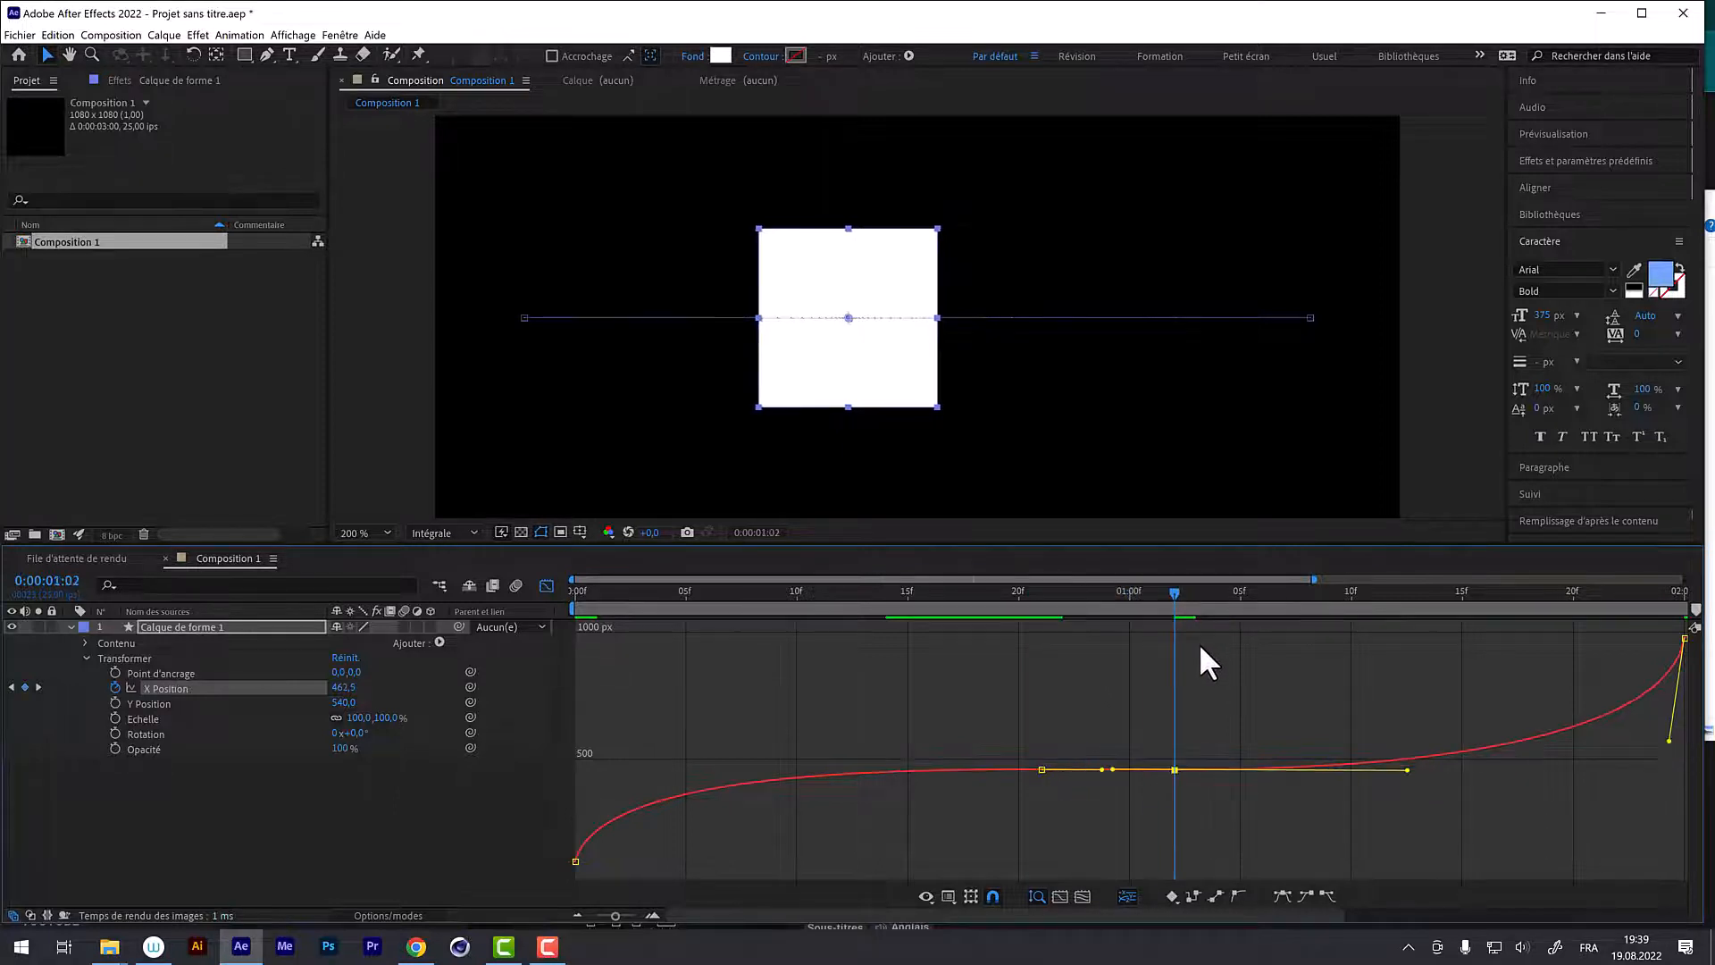
left_click(1089, 761)
left_click(1041, 769)
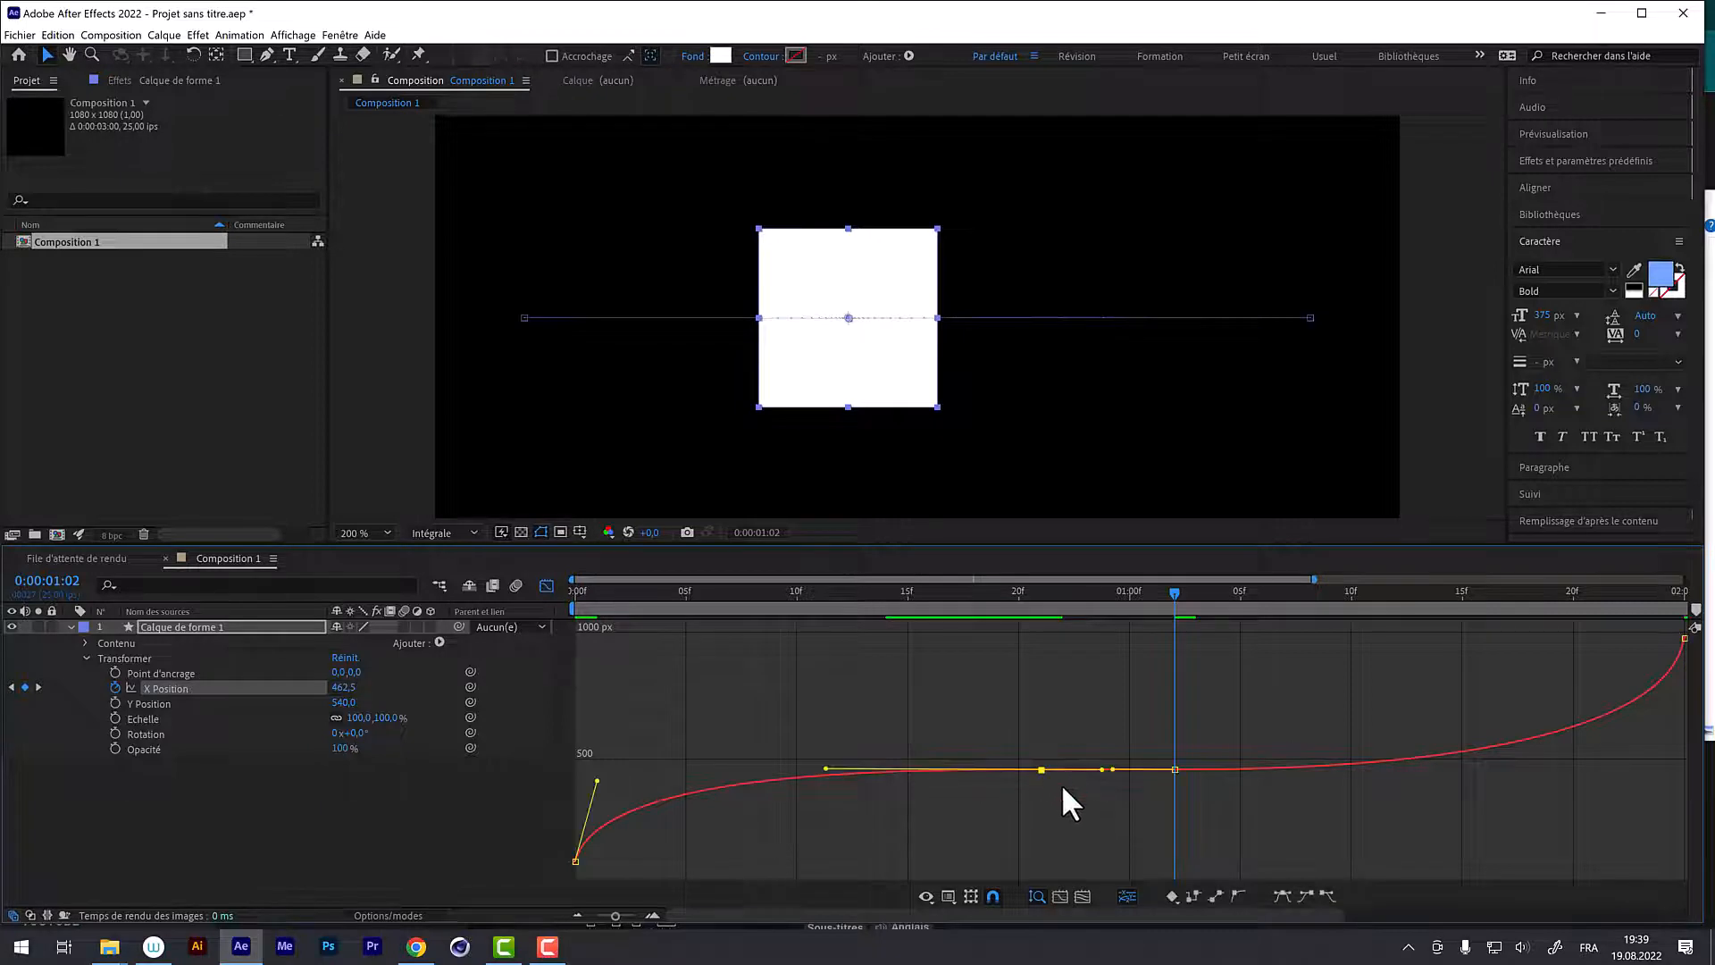
left_click(1114, 770)
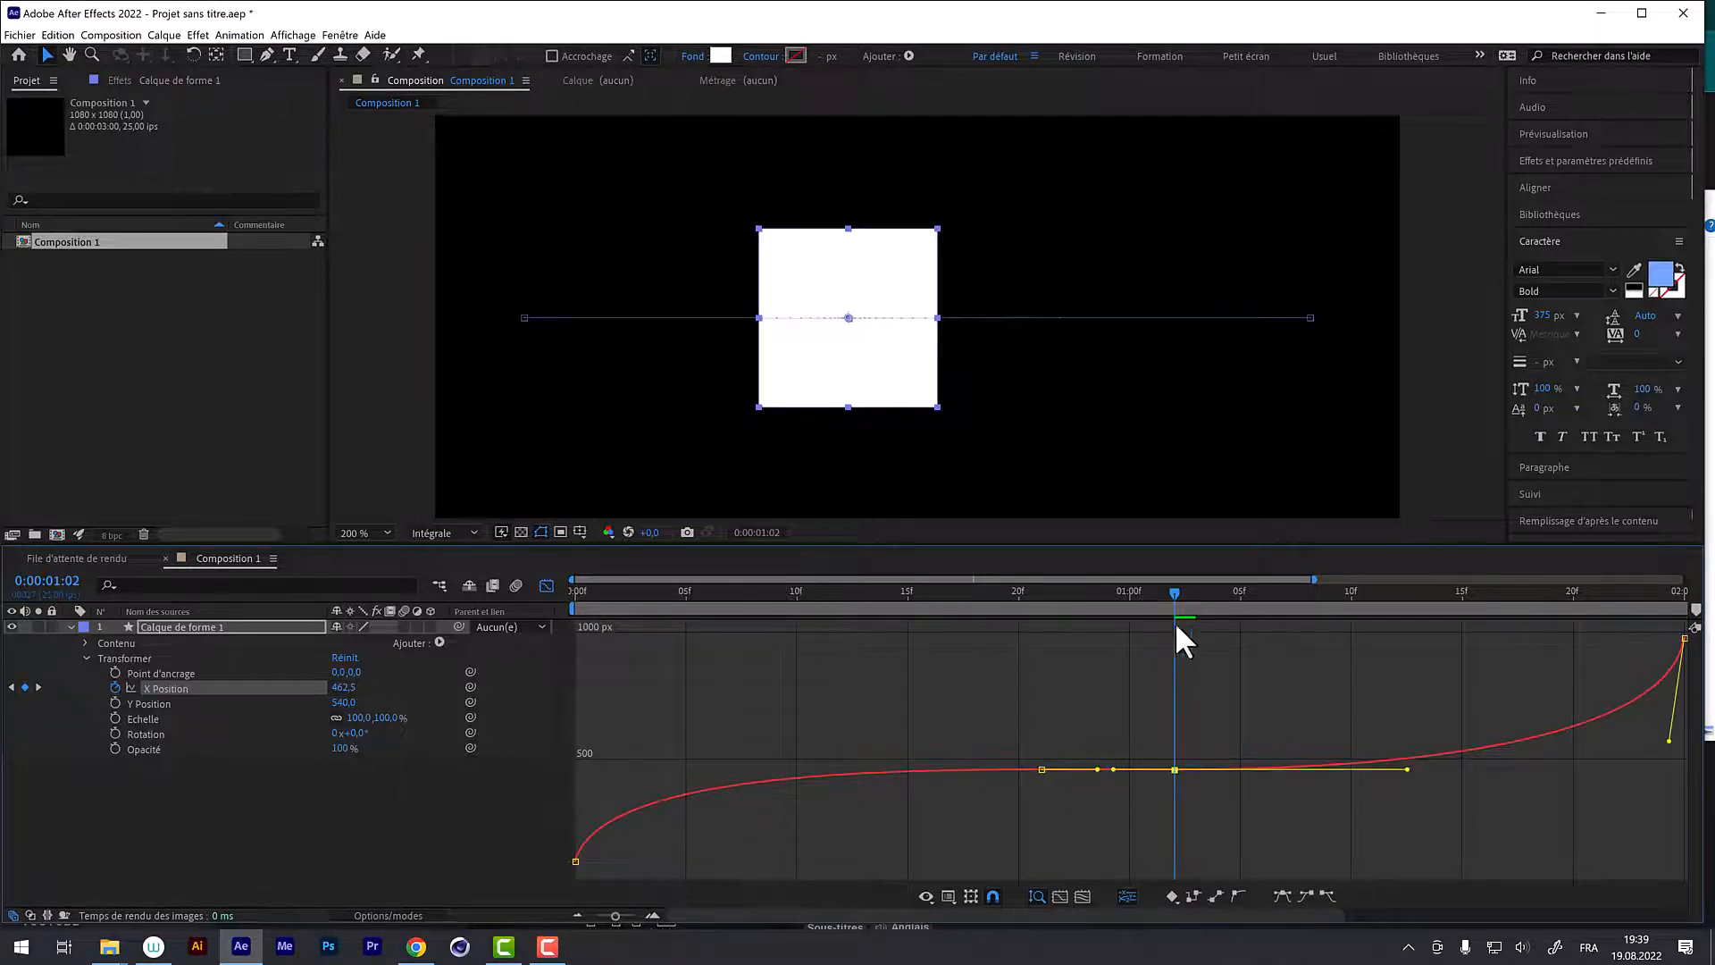
Step: Preview the pause, lengthen it by moving the copied keyframe to about 01:09f at the same level, and play it back
left_click_drag(1174, 591, 1024, 576)
key("space")
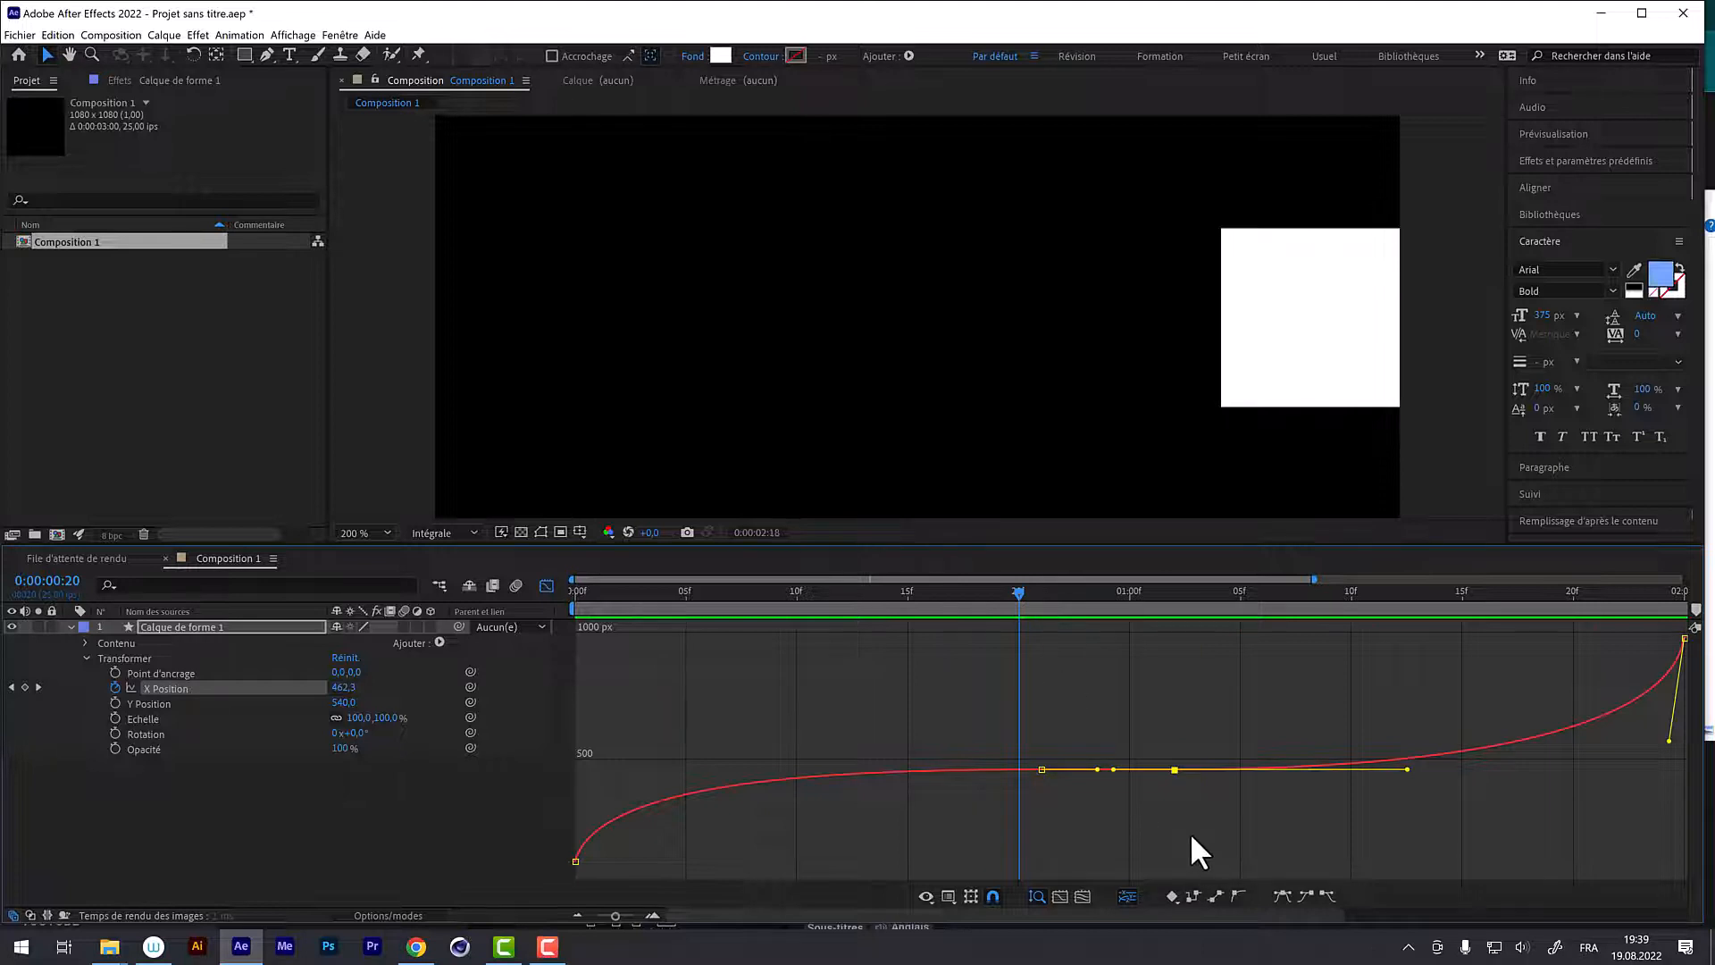
left_click_drag(1154, 789, 1329, 769)
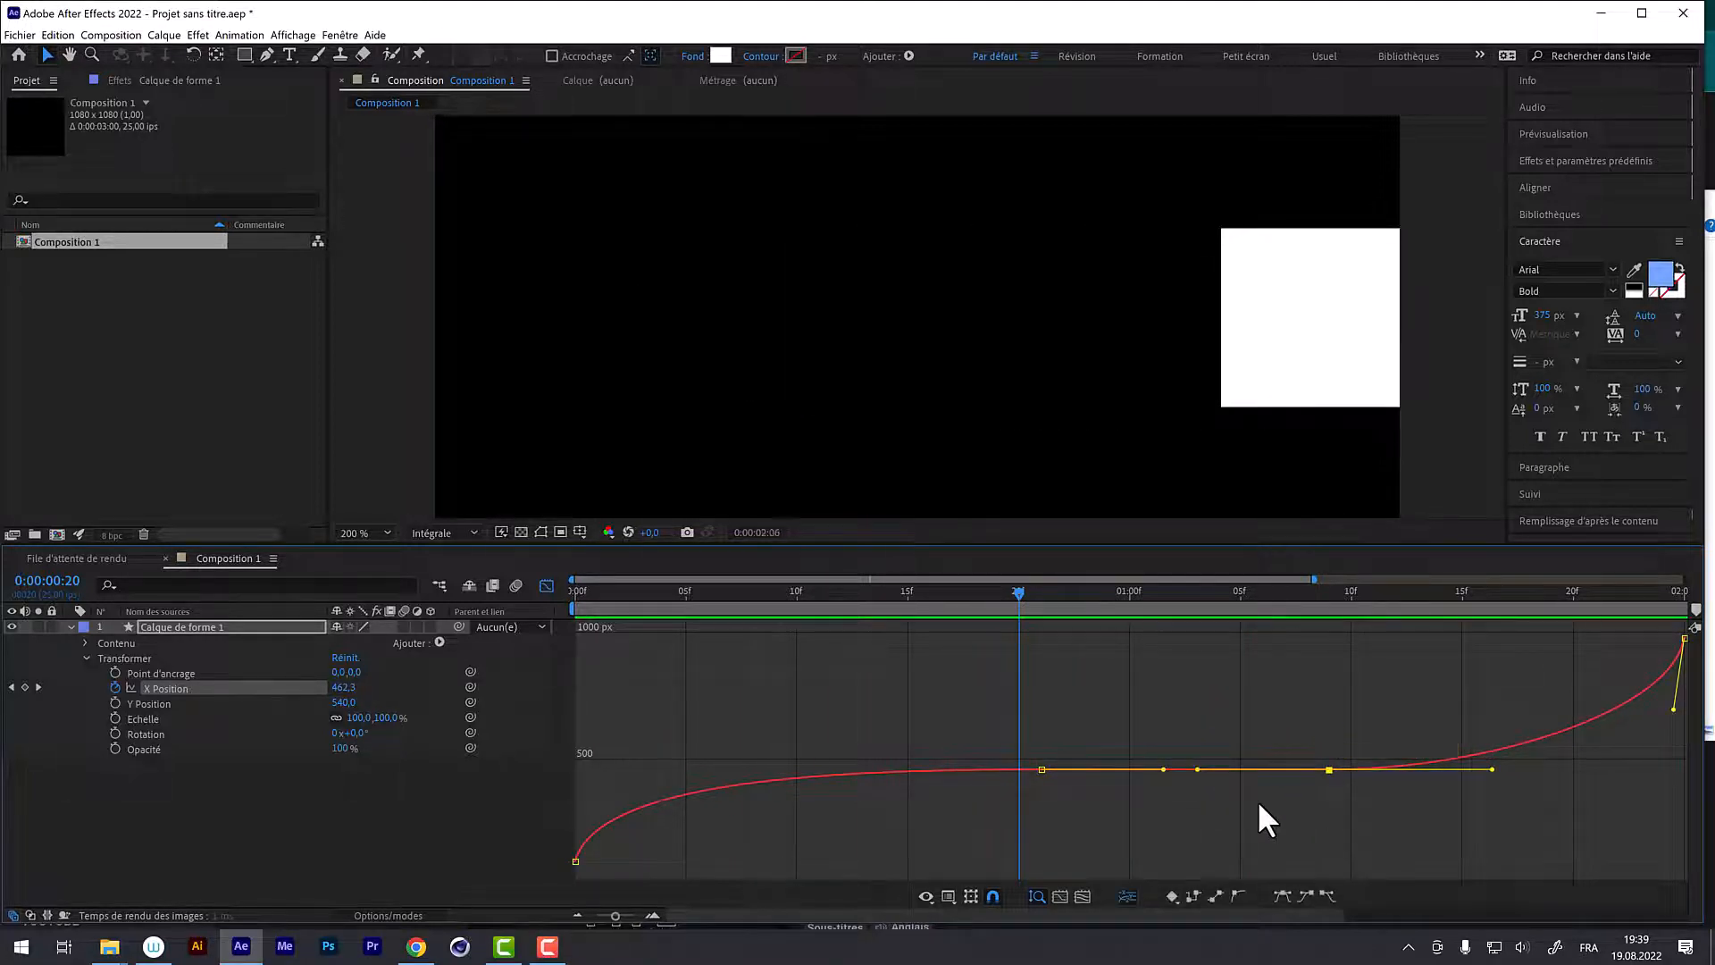
key("space")
key("space")
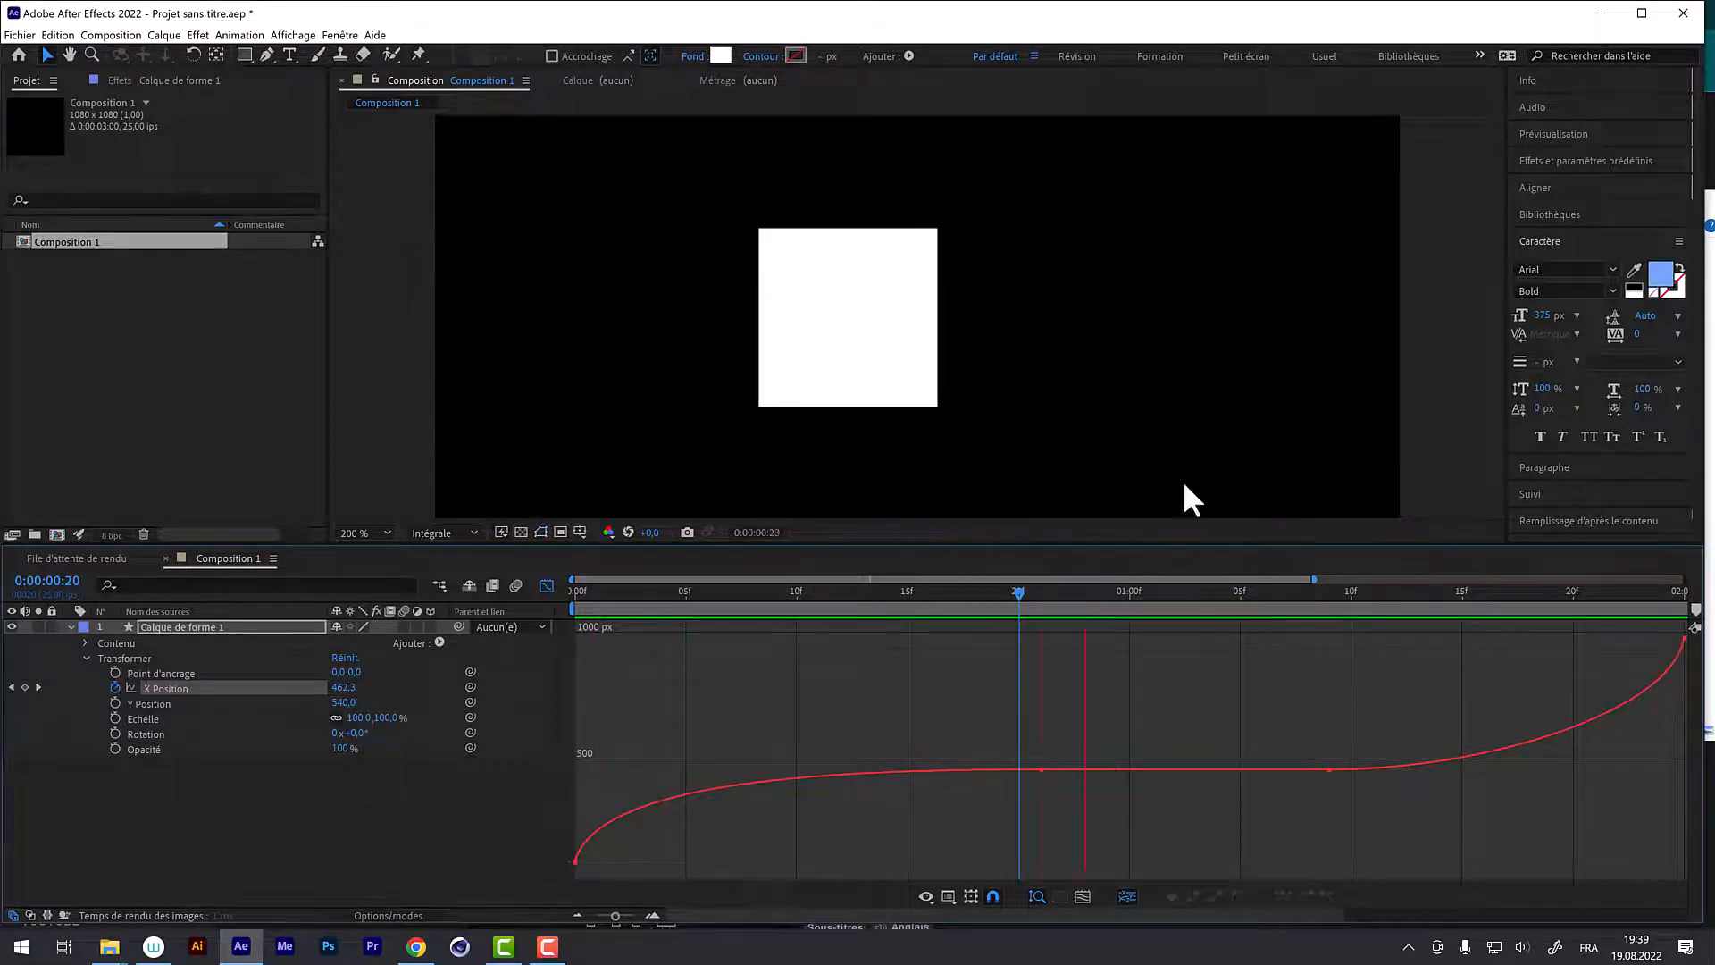
Step: Delete the copied X Position keyframe at 01:09f
left_click(1225, 589)
left_click(1329, 769)
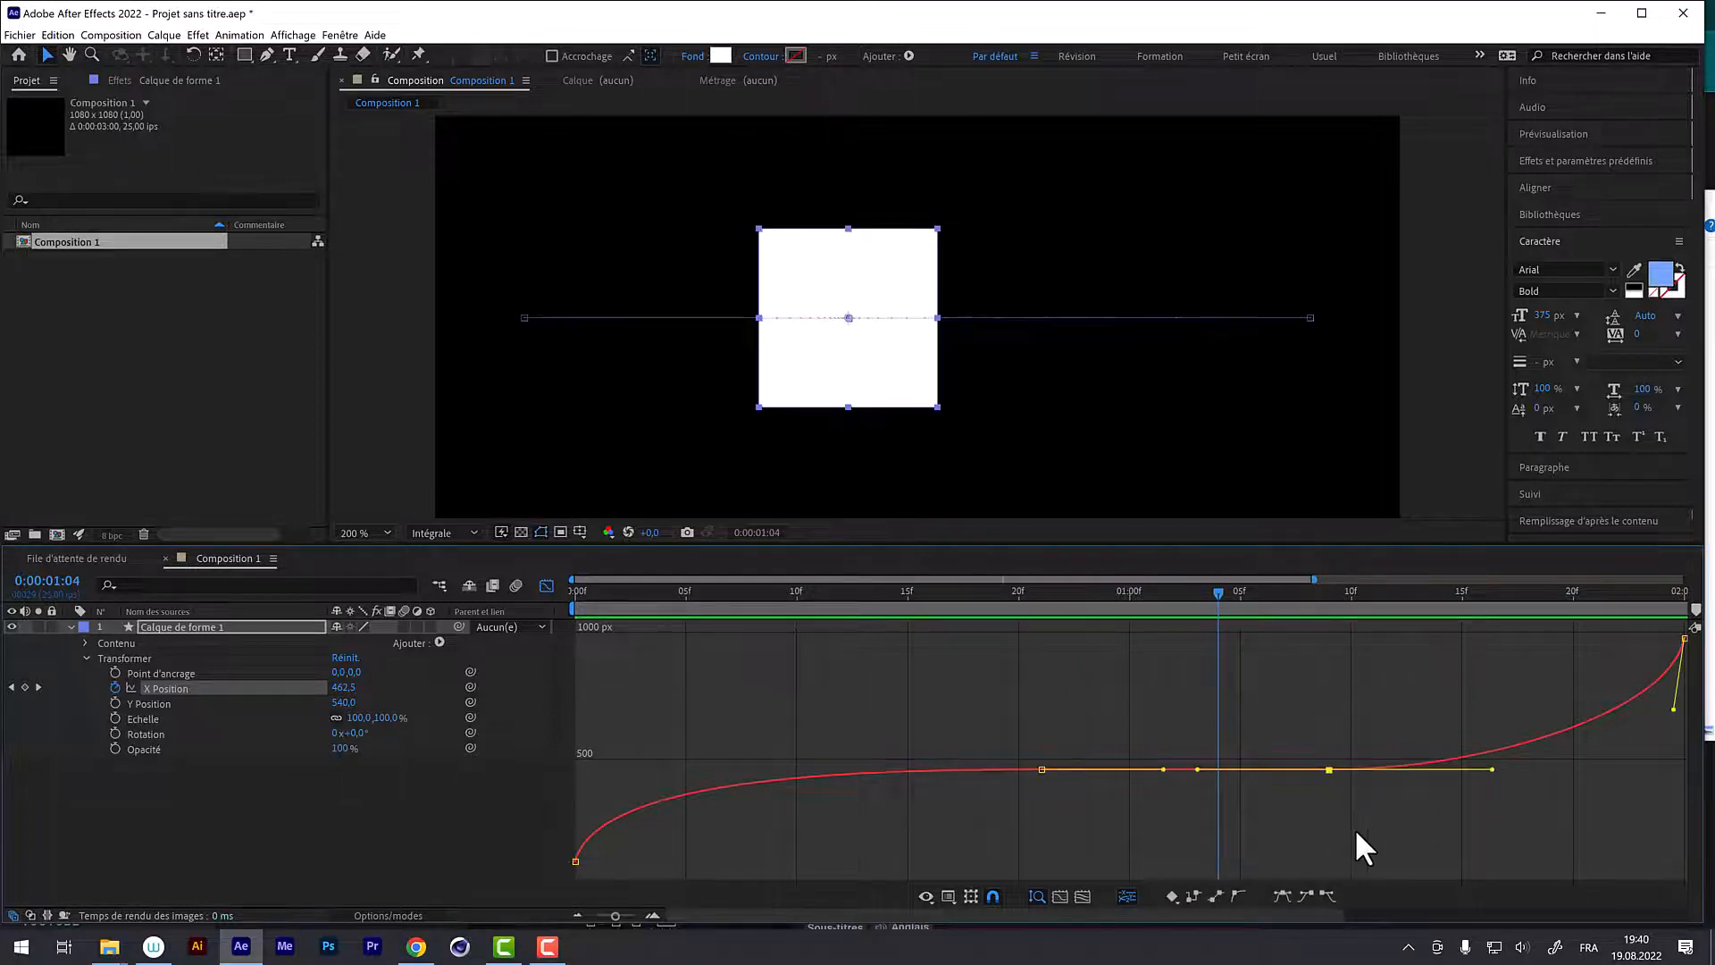
key("Delete")
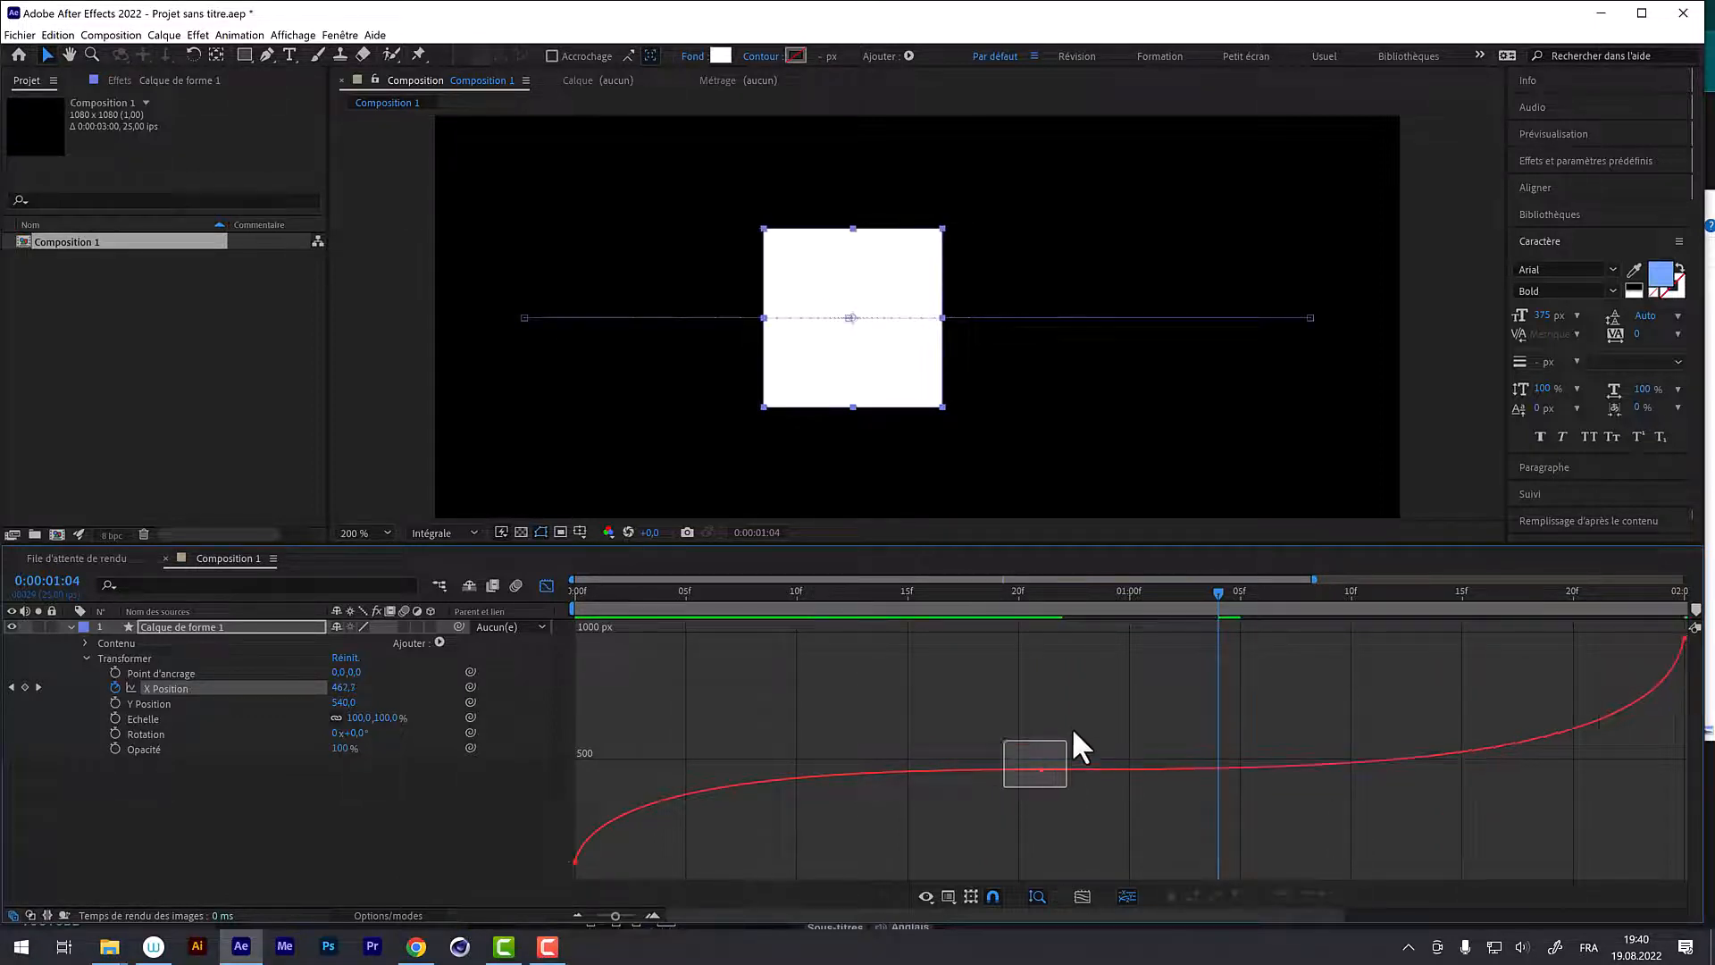
Step: Tilt the frame 21 keyframe's handles down toward the end so the square moves backward midway, and play from the first frame
left_click_drag(1072, 727, 1104, 758)
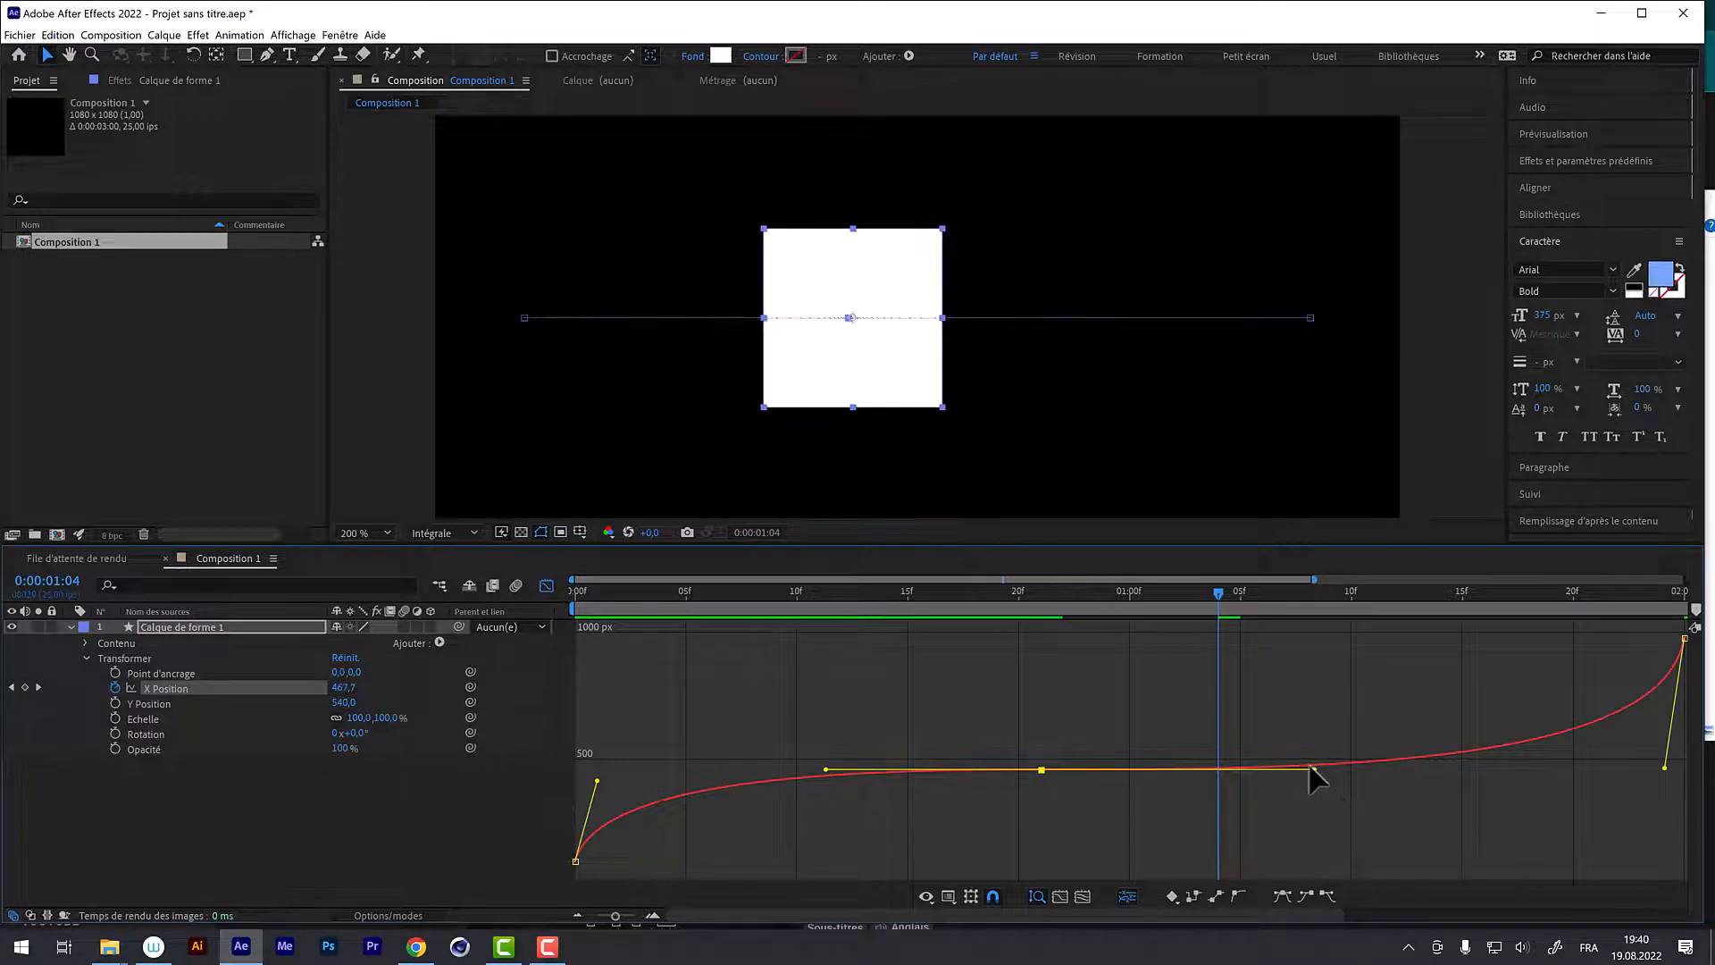
left_click_drag(1314, 770, 1250, 840)
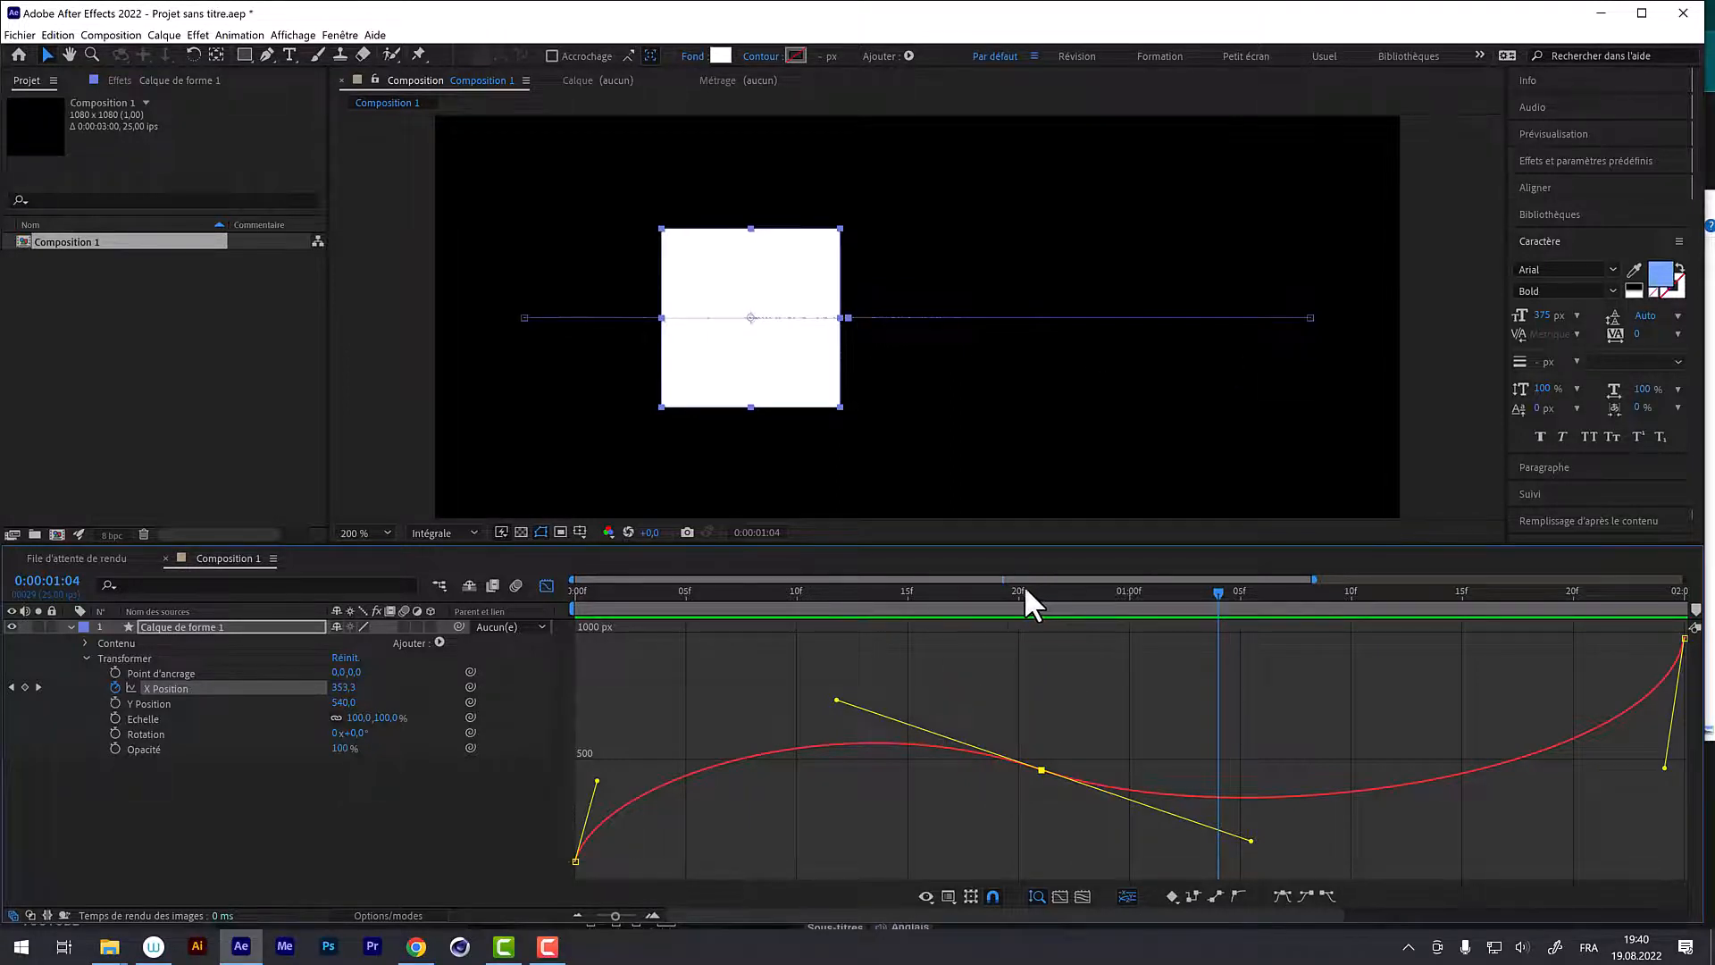
left_click_drag(1023, 584, 568, 586)
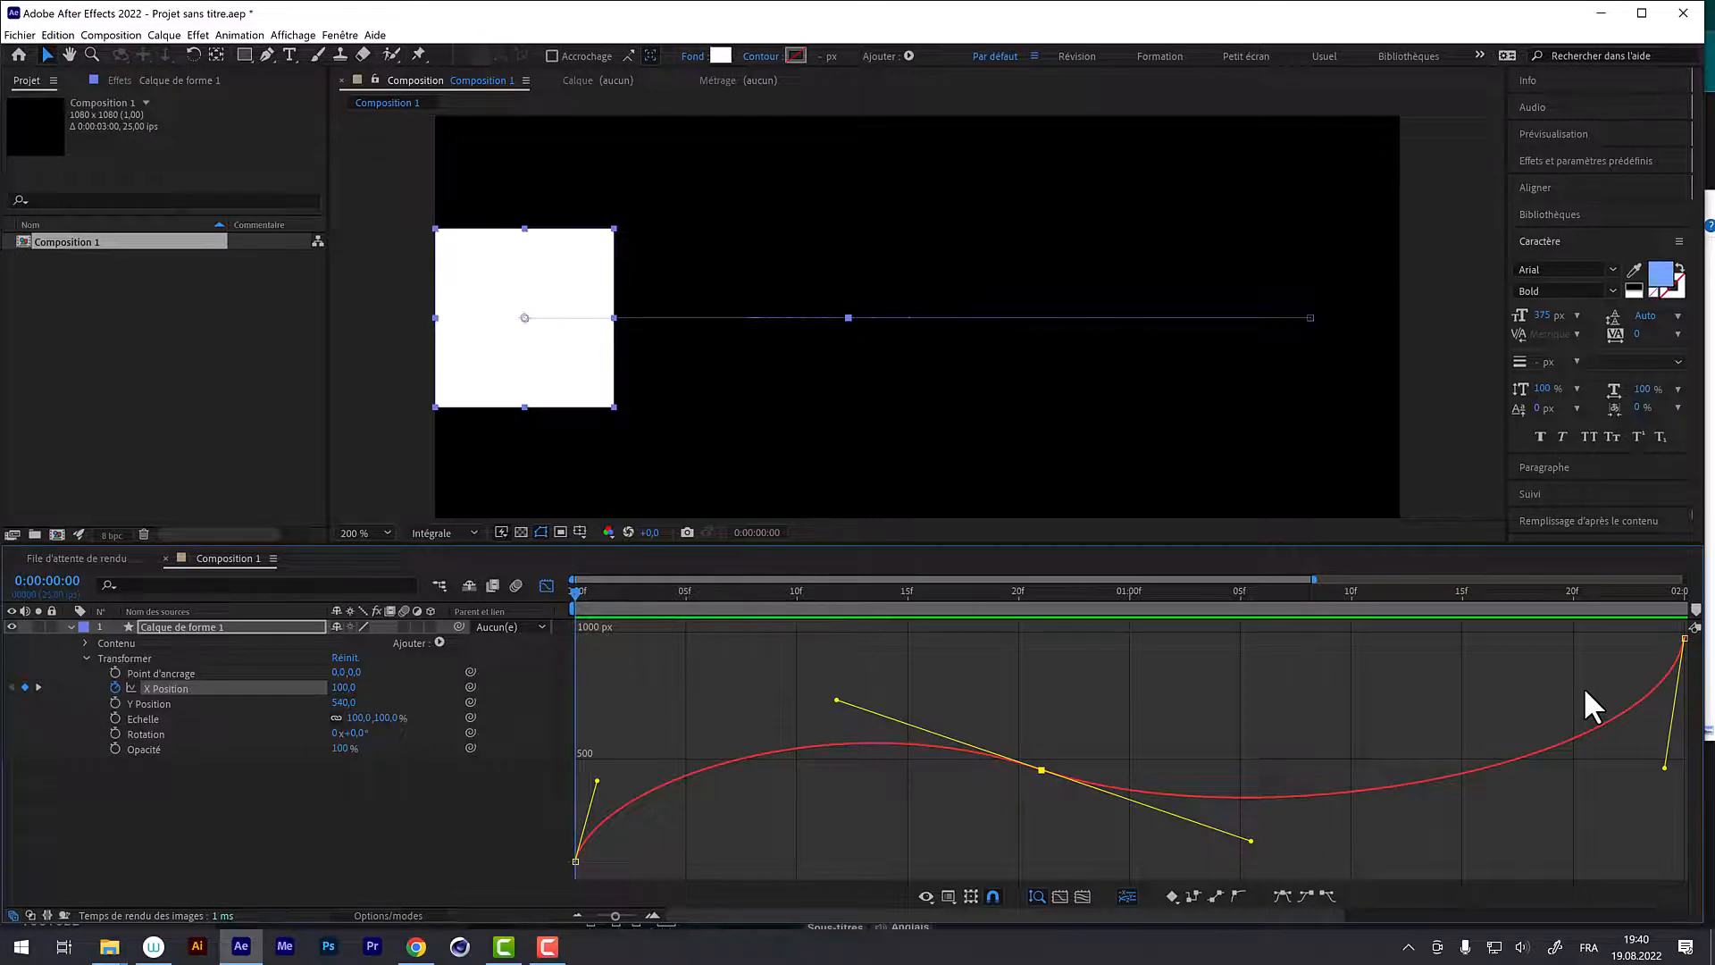
key("space")
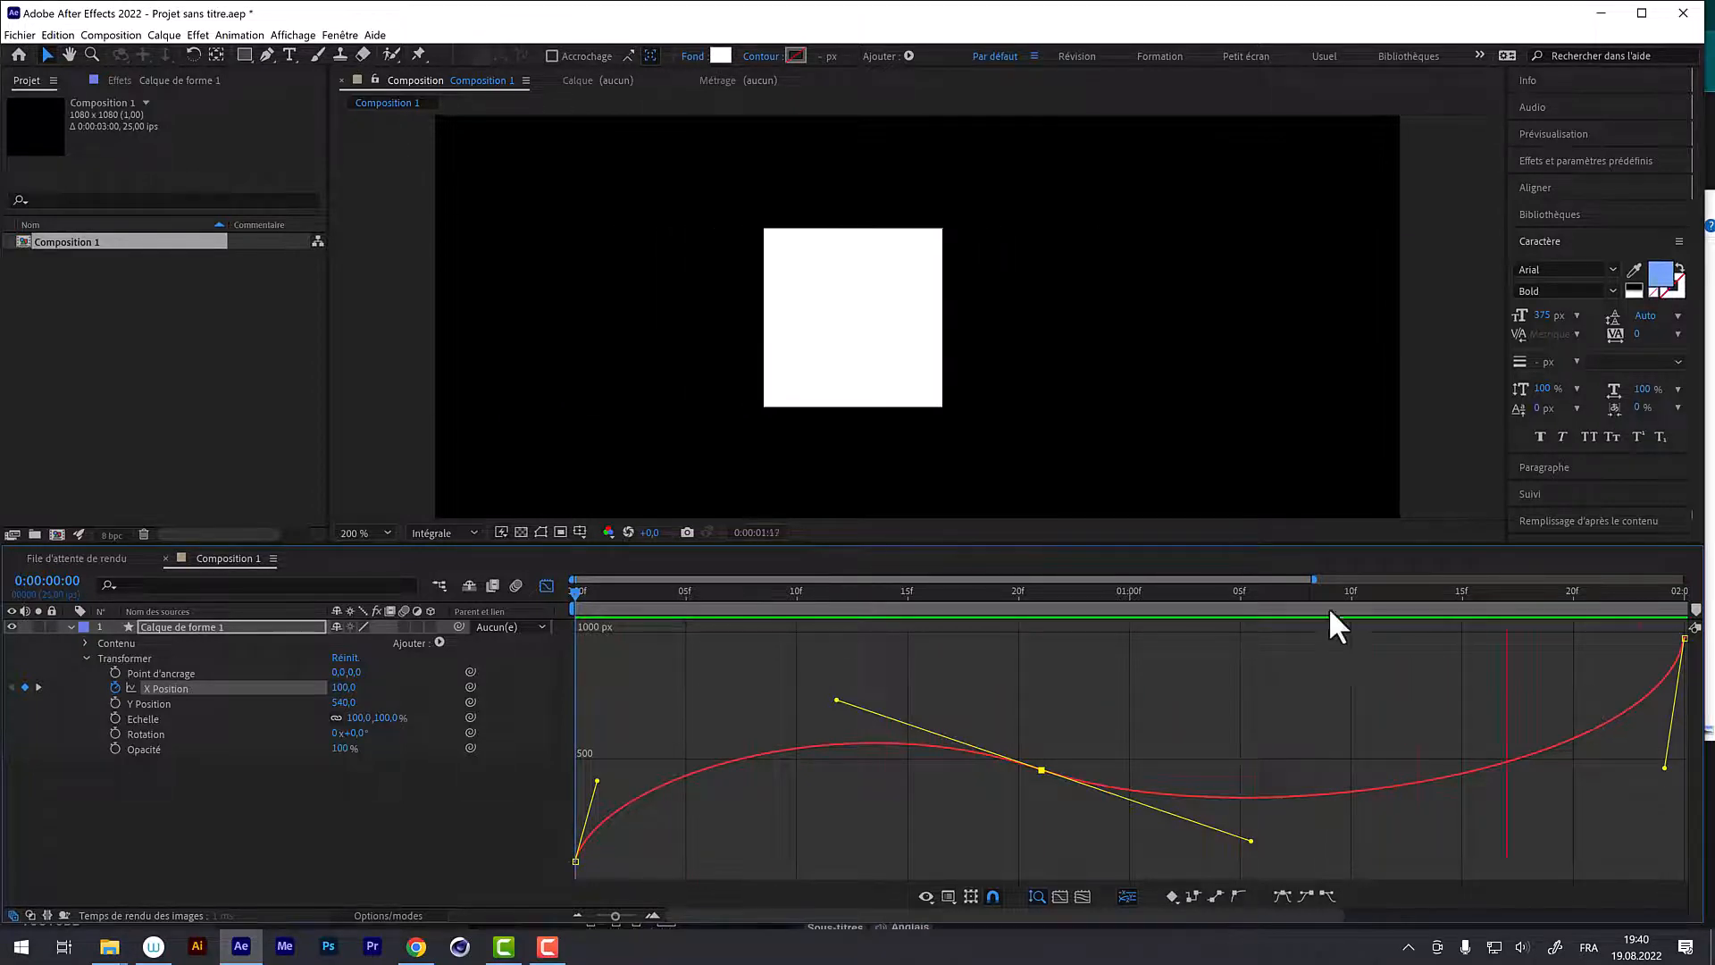
Step: Scrub along the X Position curve up to 01:24f and back to frame 13 to compare the graph with the square's motion
left_click_drag(641, 589, 1222, 753)
left_click_drag(1230, 592, 1502, 661)
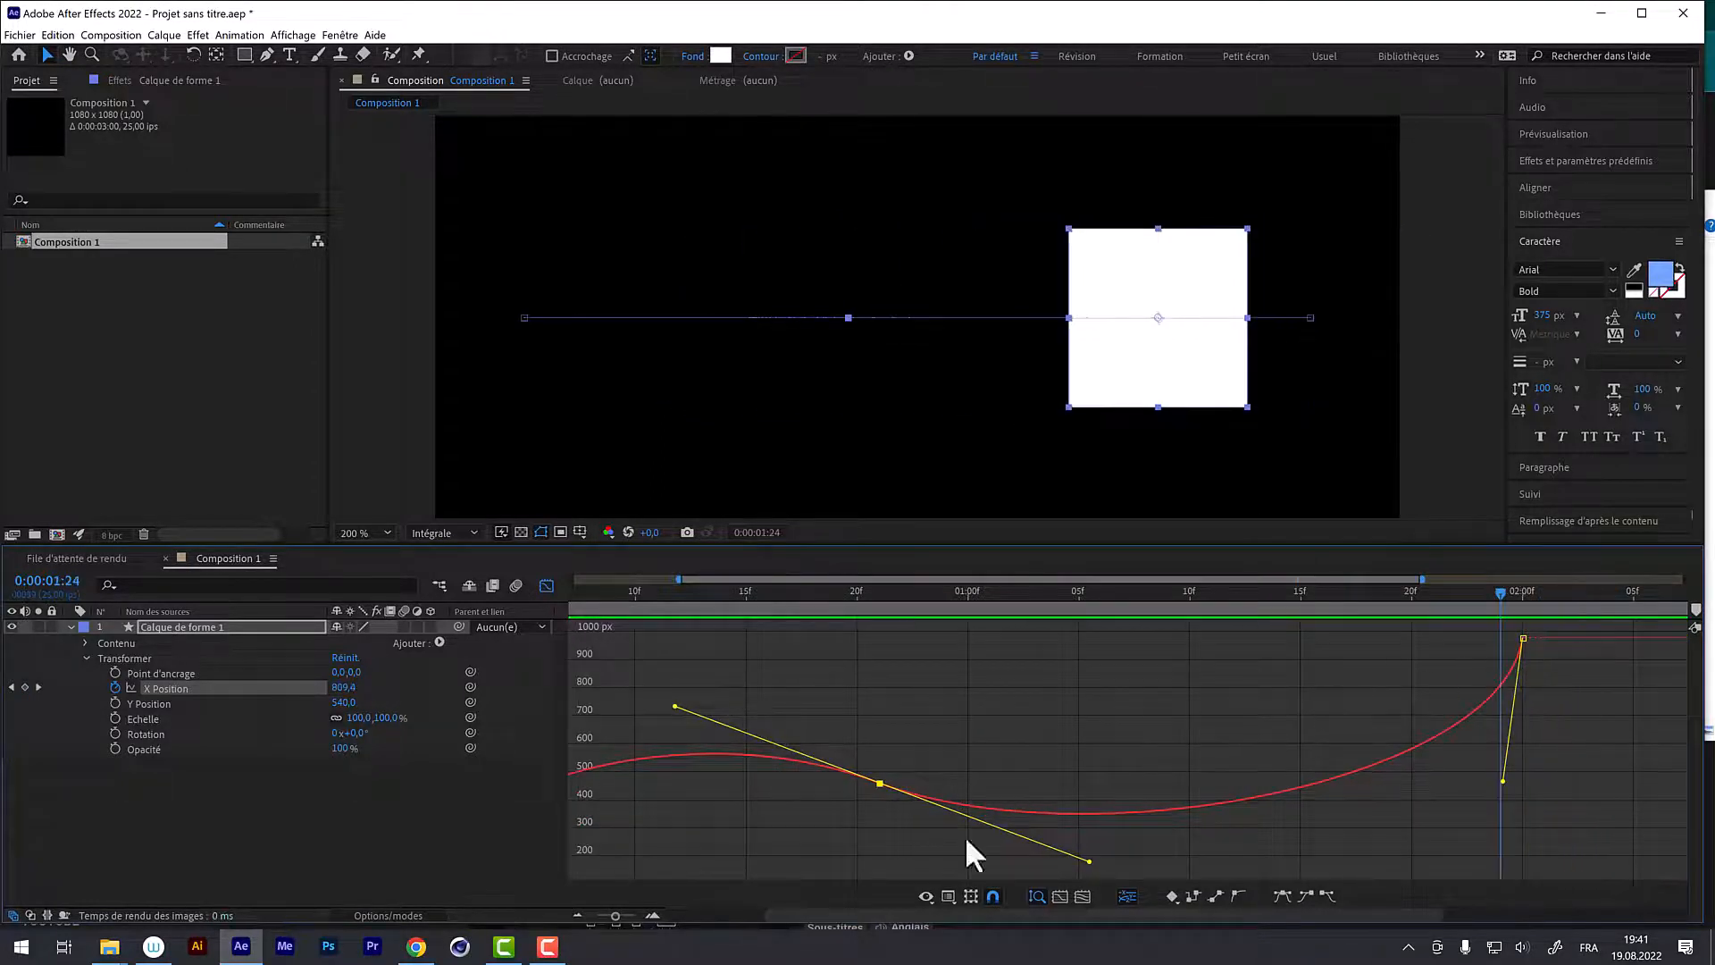
left_click_drag(845, 912, 668, 911)
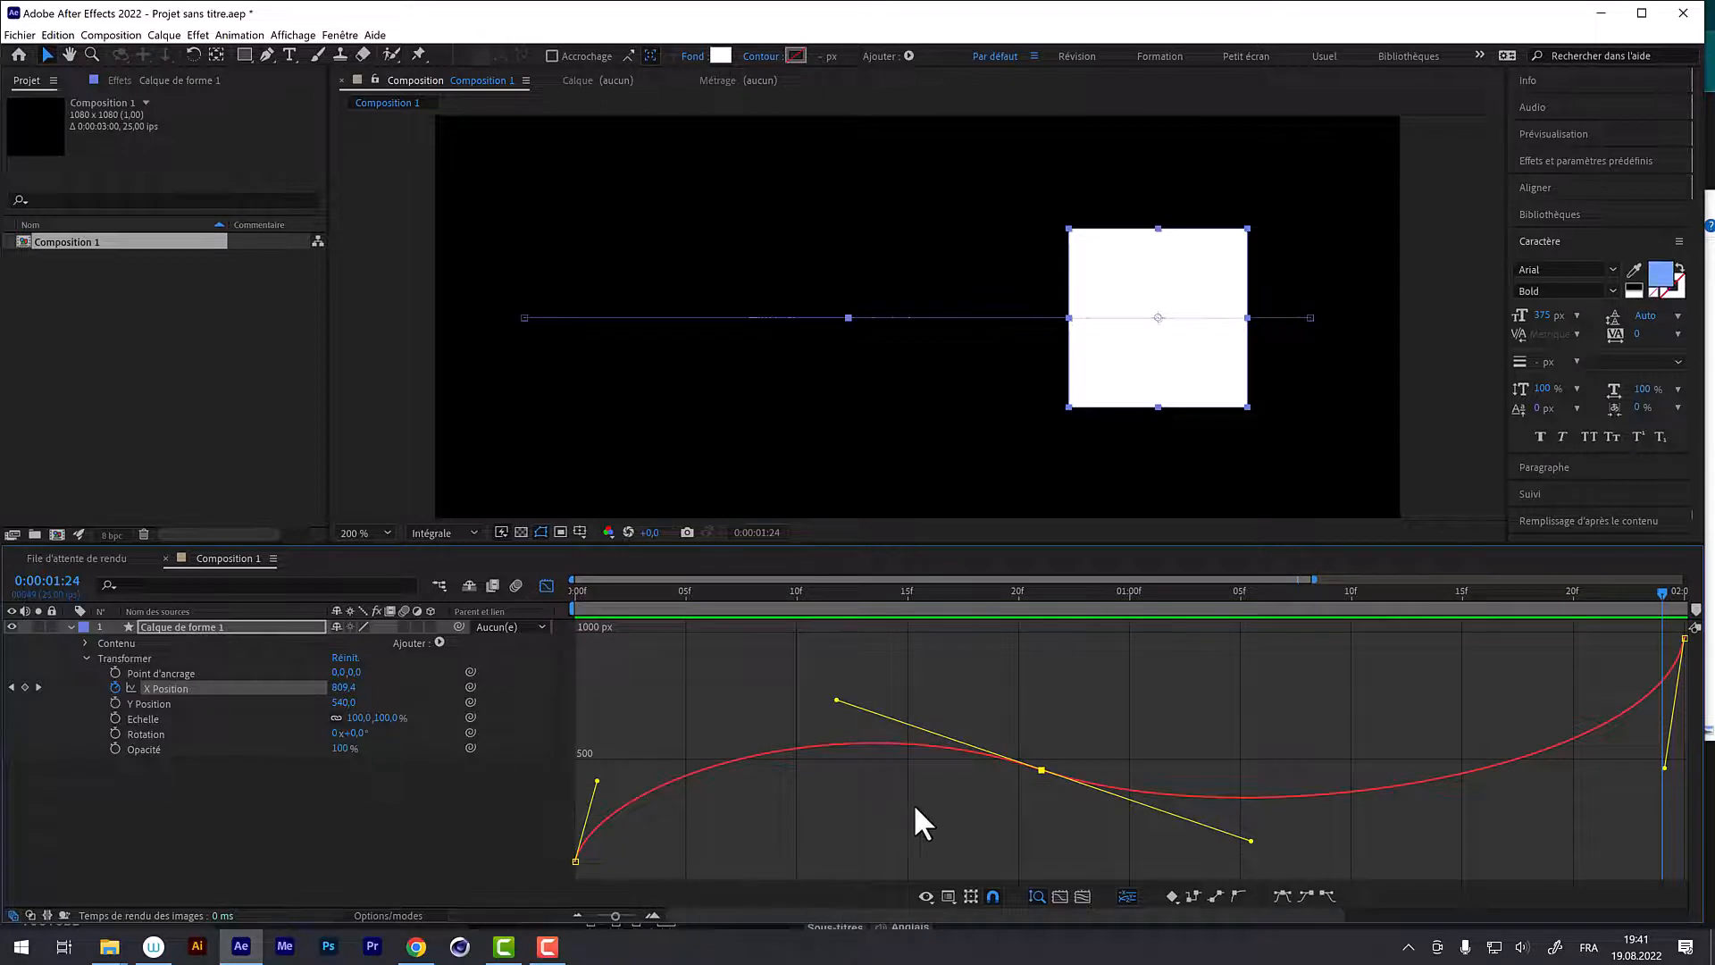
key("space")
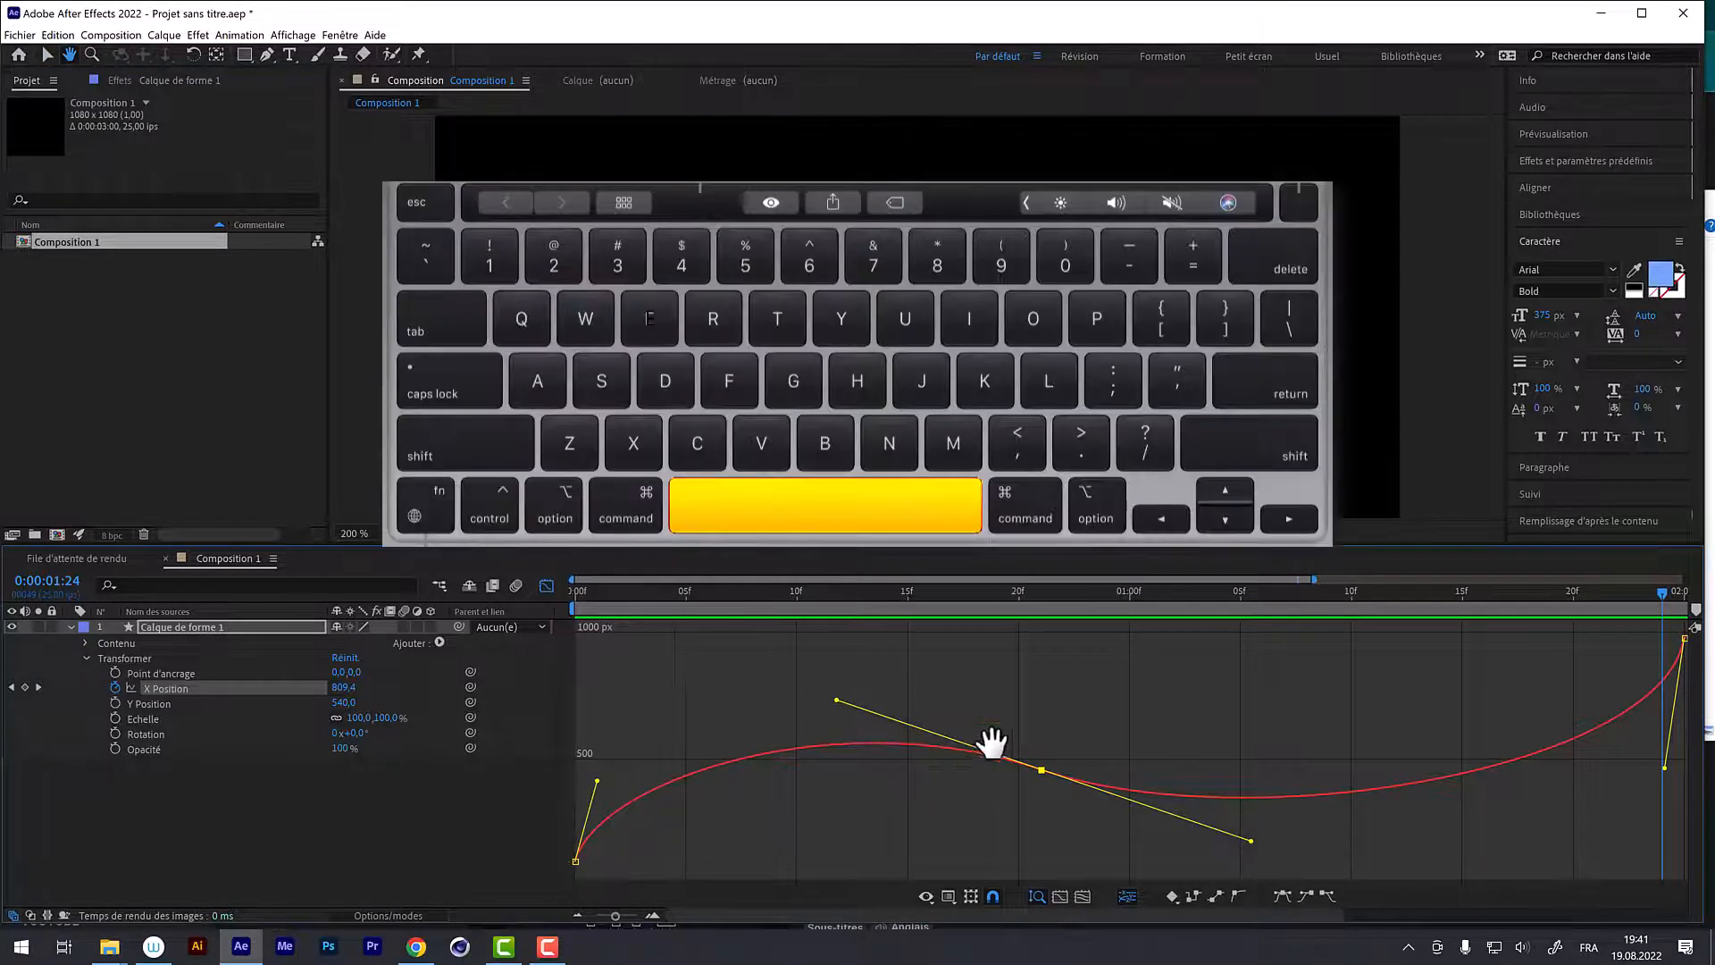
left_click_drag(988, 742, 1203, 816)
left_click_drag(963, 590, 1019, 643)
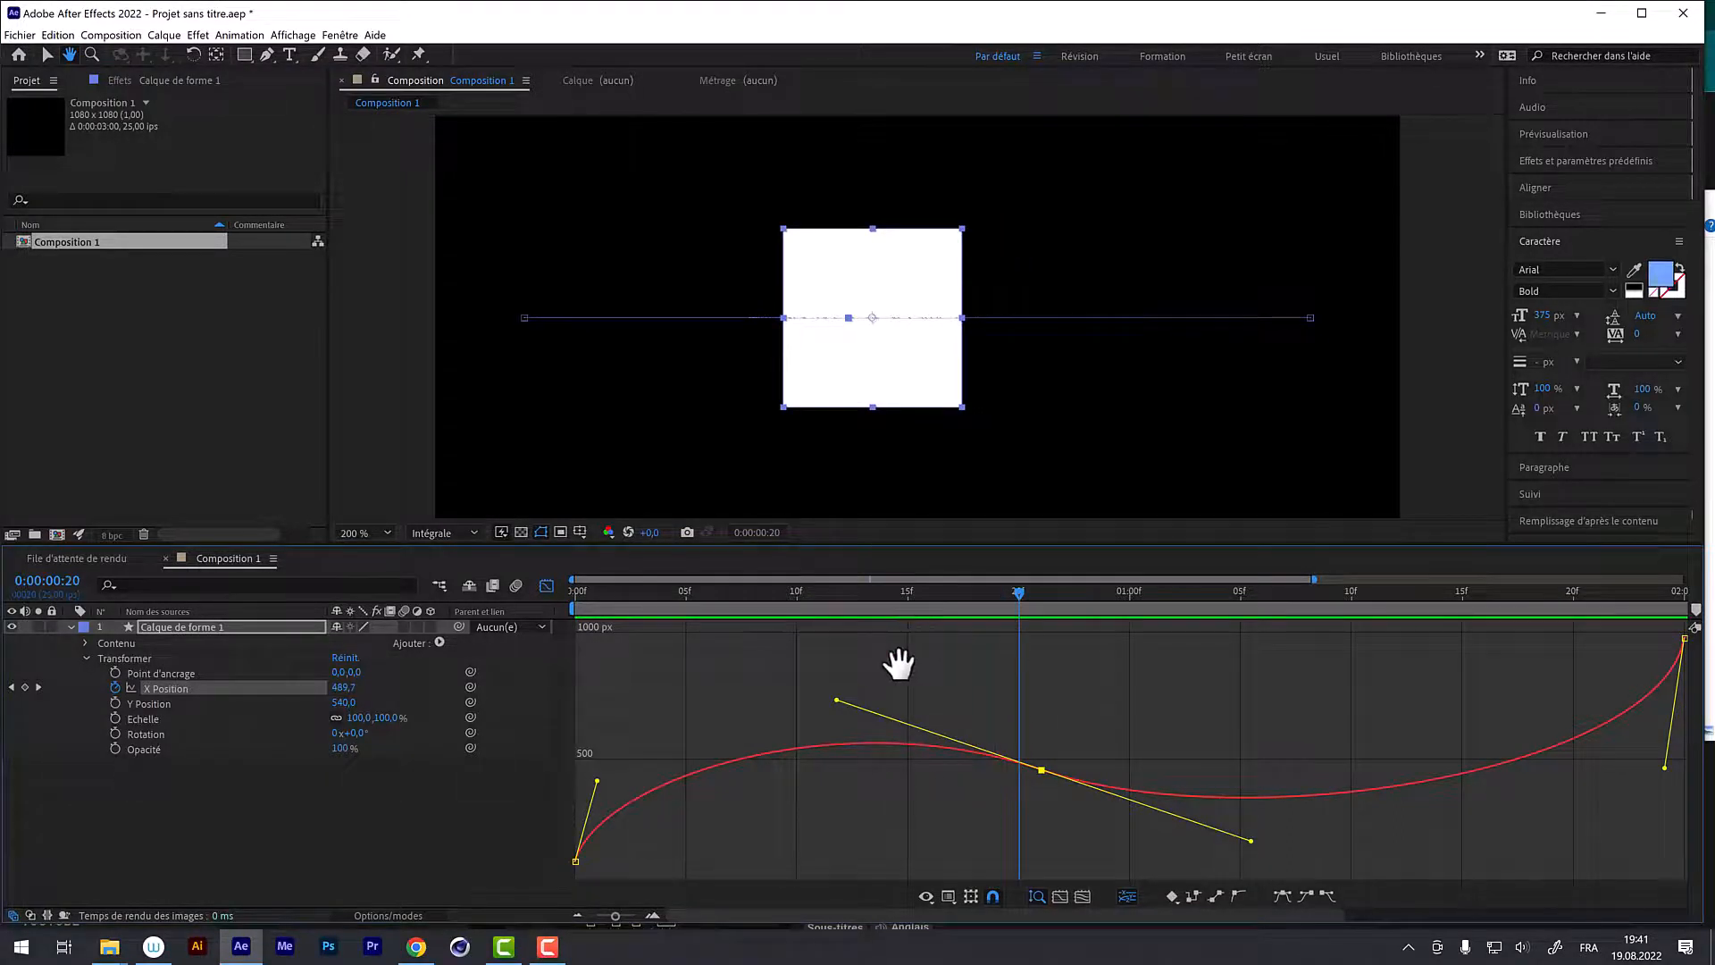
mouse_move(861, 591)
left_mouse_down()
mouse_move(827, 593)
mouse_move(859, 585)
left_mouse_up()
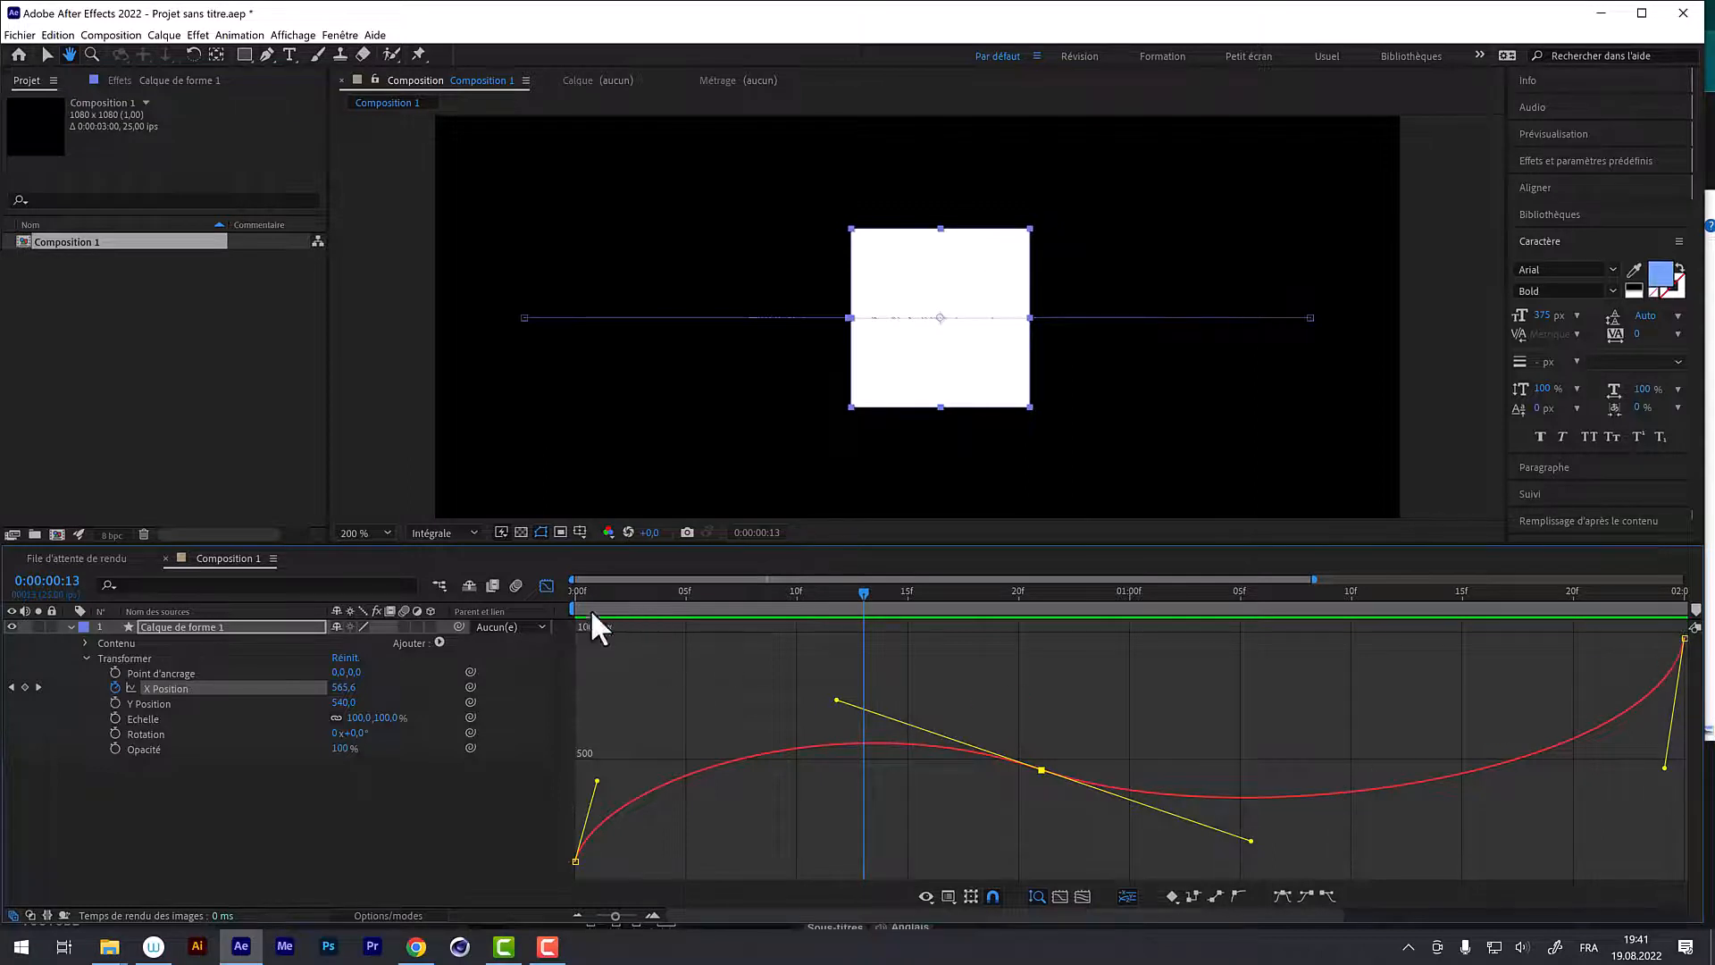
Step: Switch to the keyframe view, scrub from frame 13 to frame 5, and return to the graph editor
left_click(547, 586)
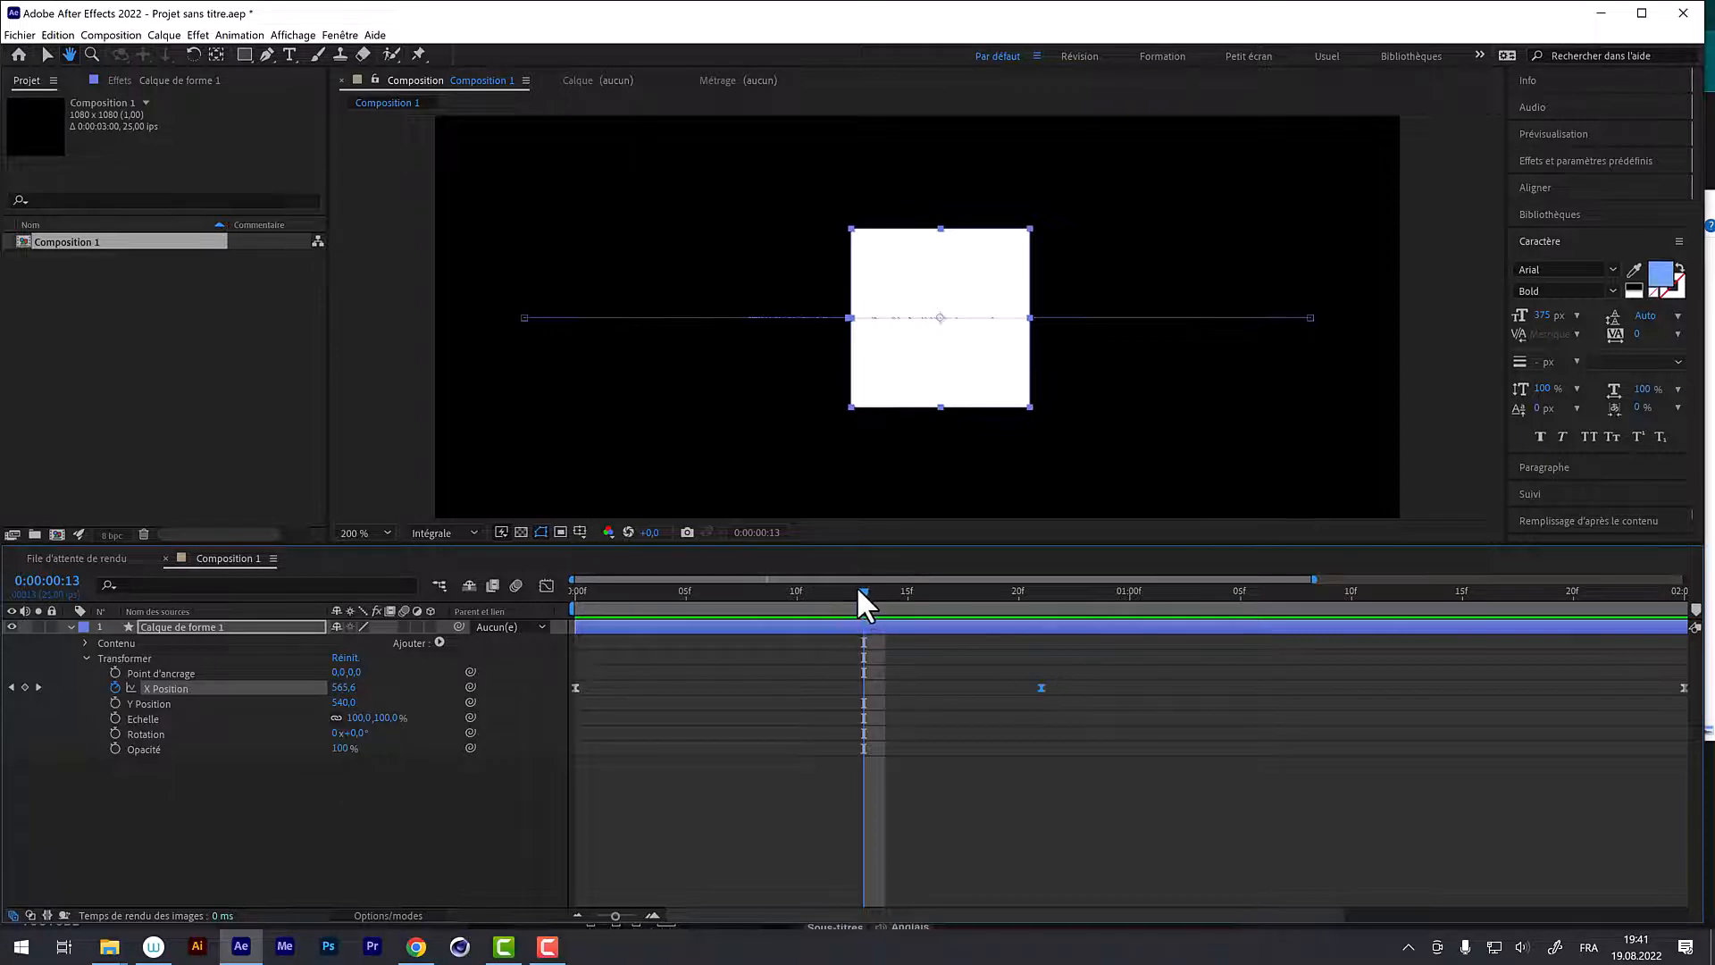
left_click_drag(860, 592, 715, 652)
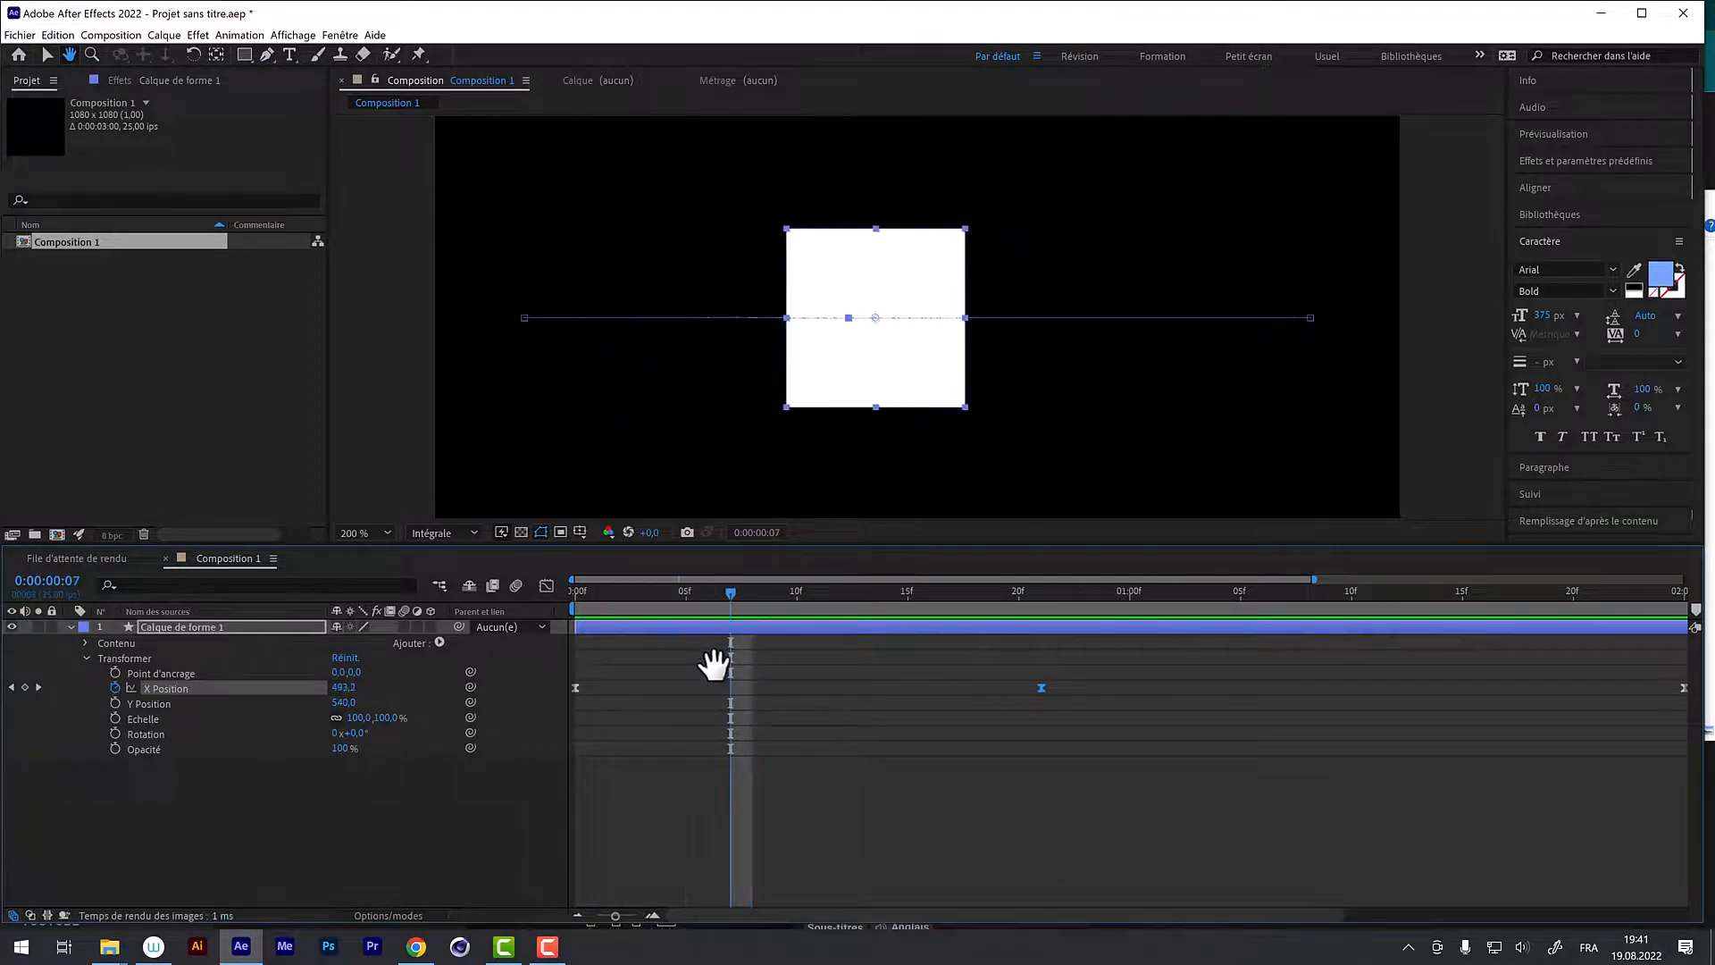
left_click_drag(744, 600, 685, 626)
left_click(547, 586)
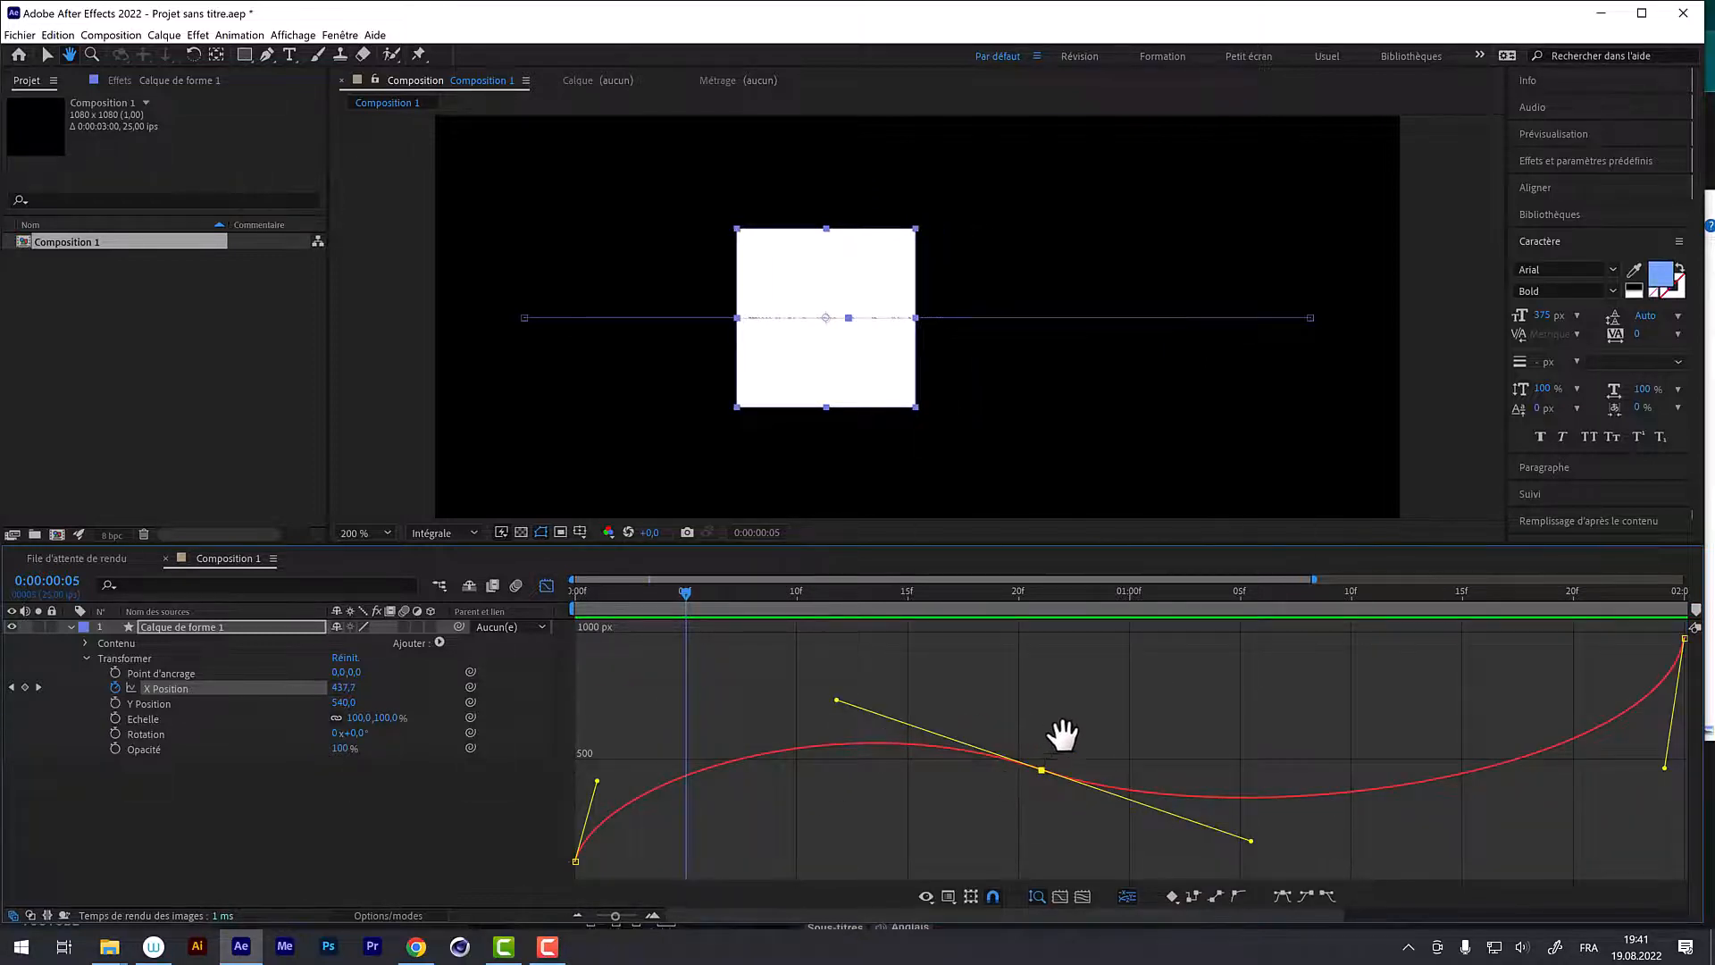
Step: Delete the X Position keyframe at frame 21 and return to the Selection tool
left_click(1036, 594)
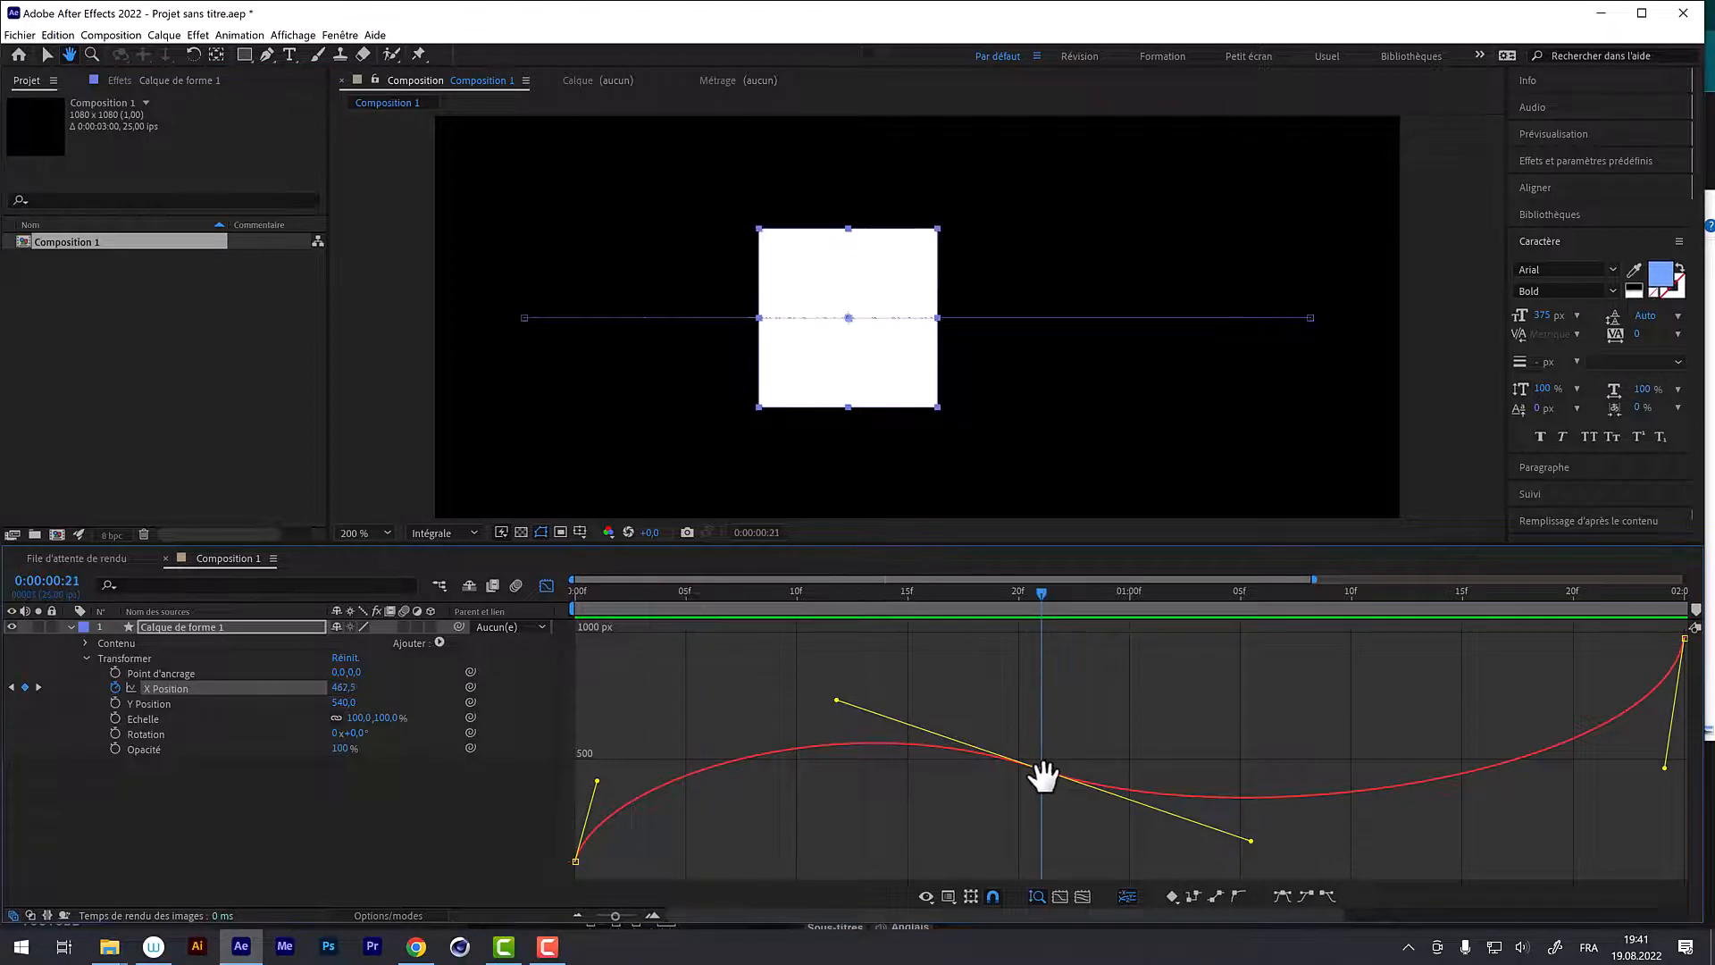
scroll(1039, 773, "up", 1)
key("Delete")
key("v")
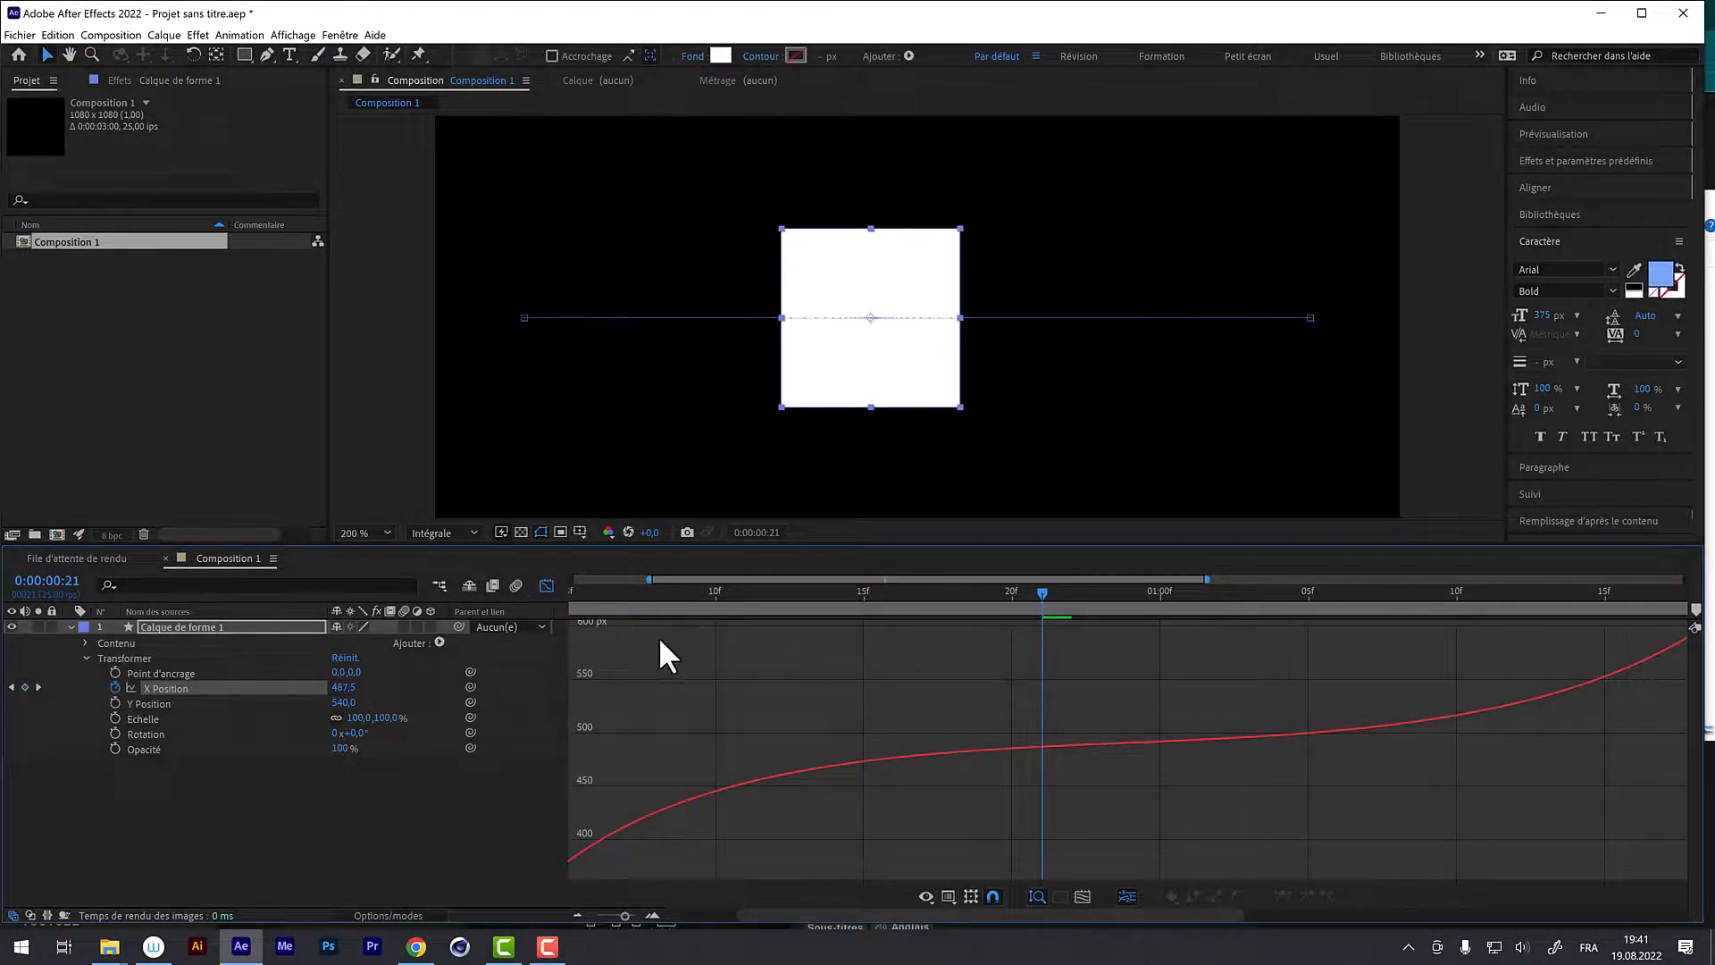
Step: Fit the whole X Position curve in the graph and add keyframes at frame 10 and at 01:11f
left_click_drag(786, 588, 797, 581)
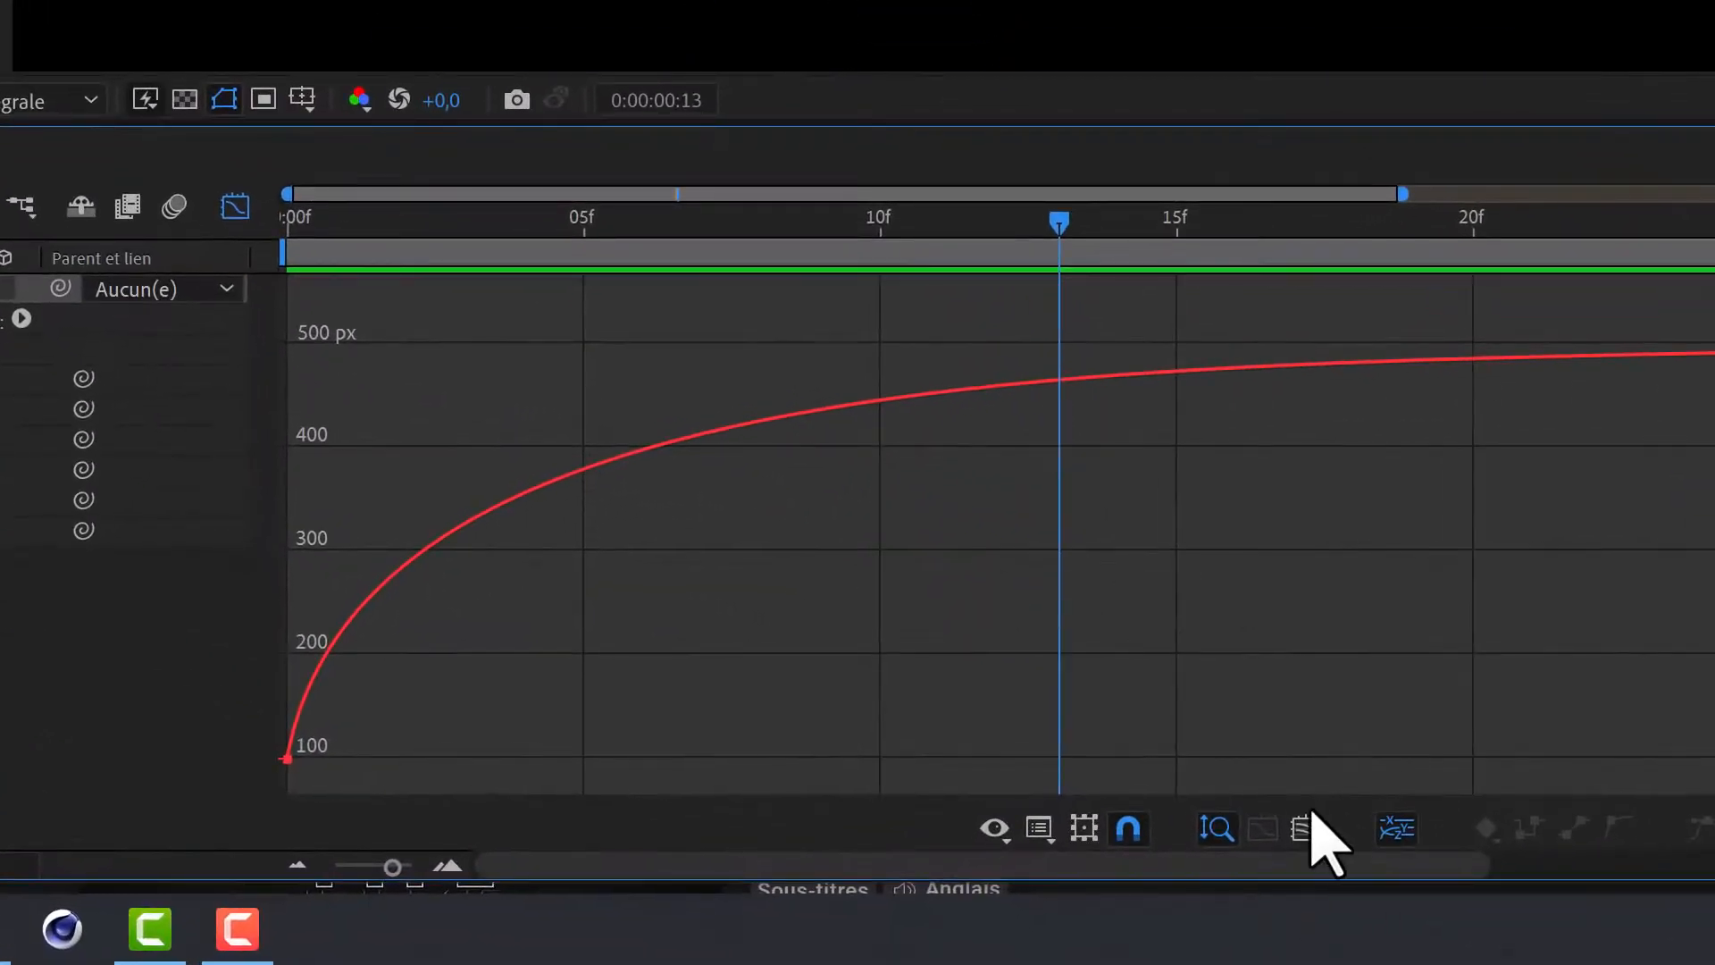
left_click(1302, 824)
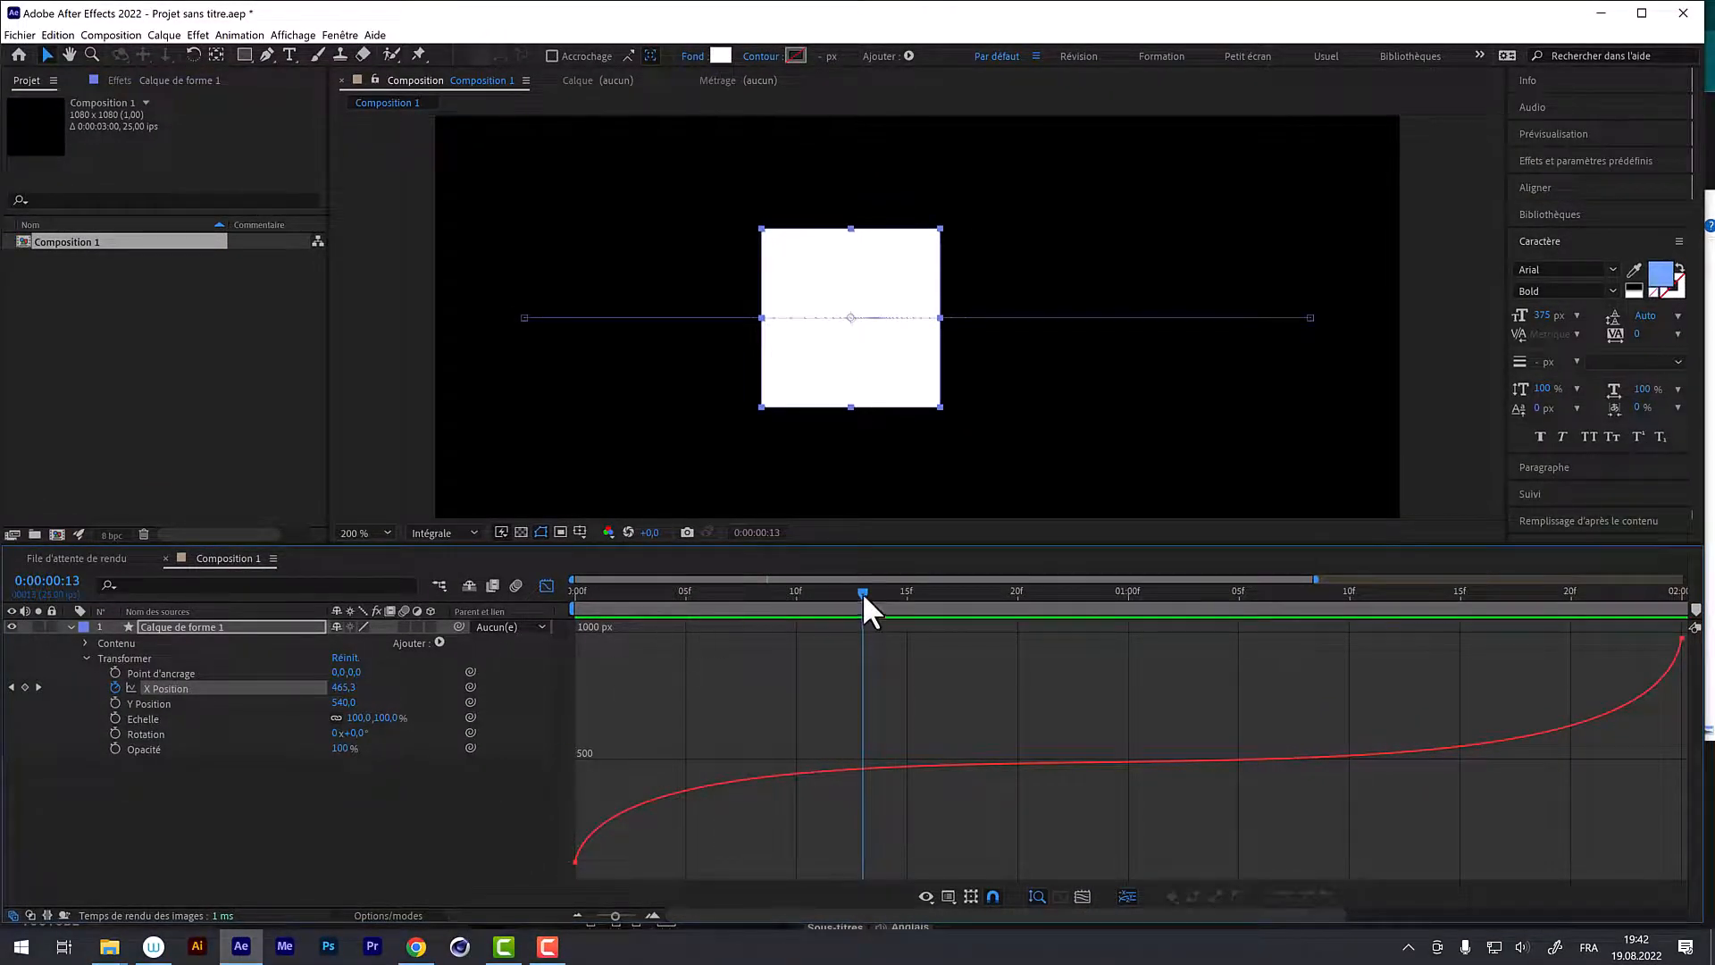
left_click_drag(861, 592, 796, 591)
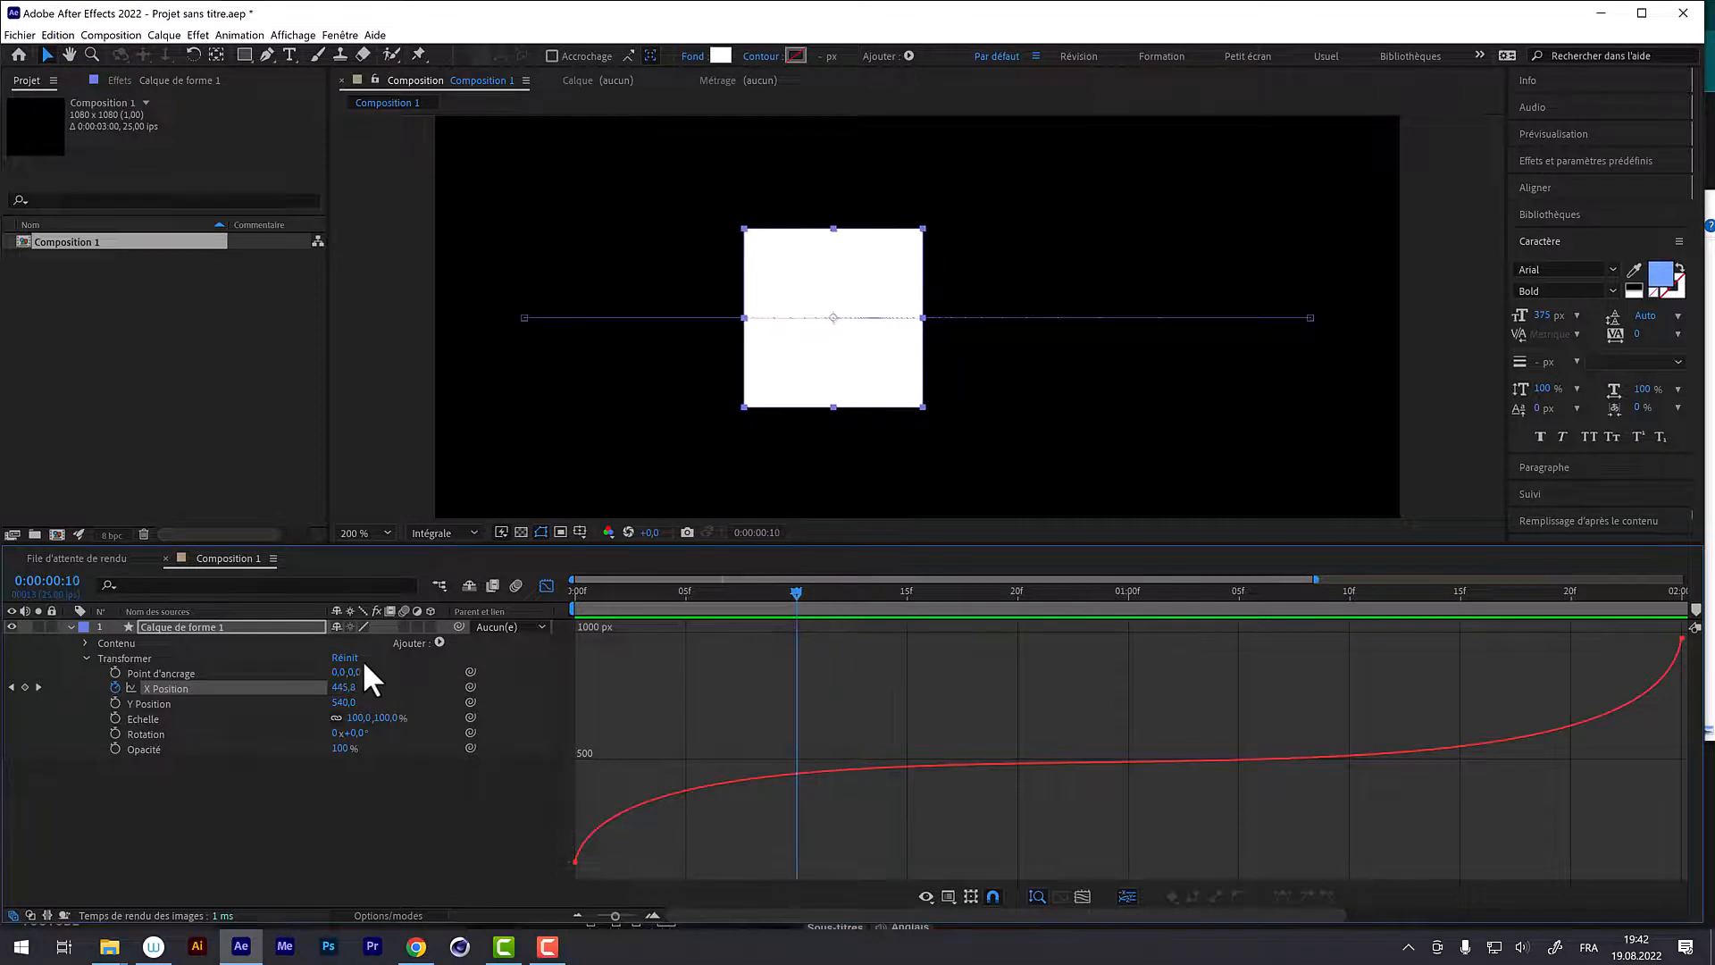
left_click(25, 687)
left_click(1328, 593)
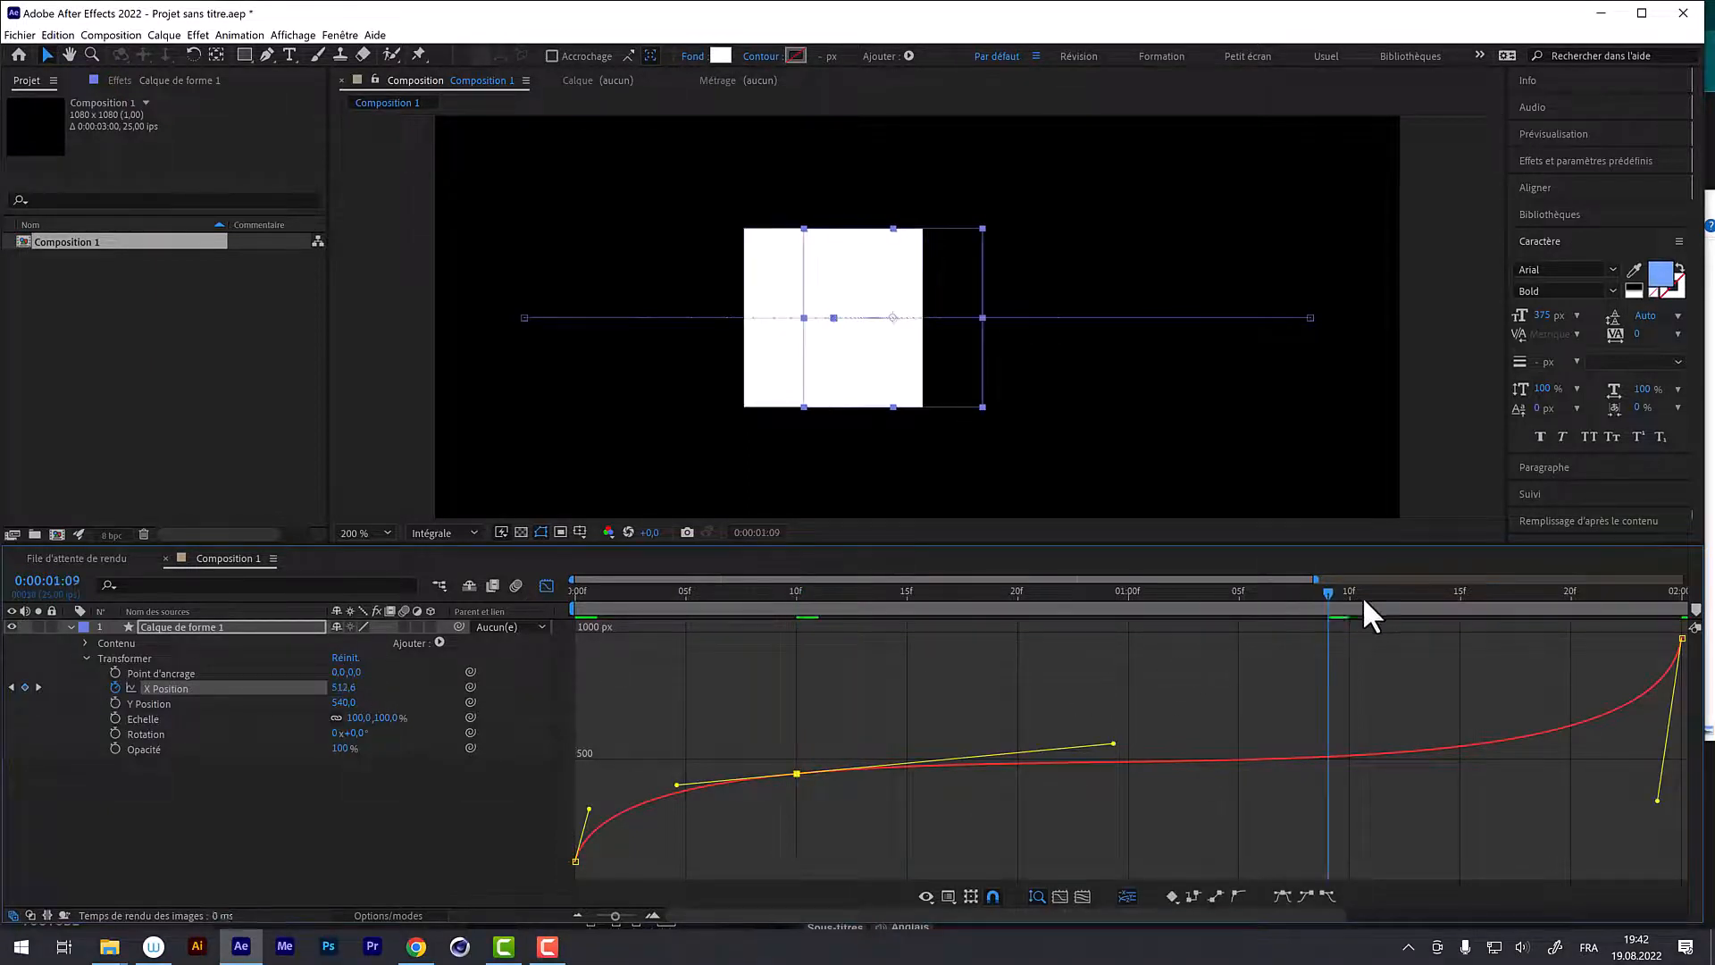
left_click(1364, 597)
left_click(25, 687)
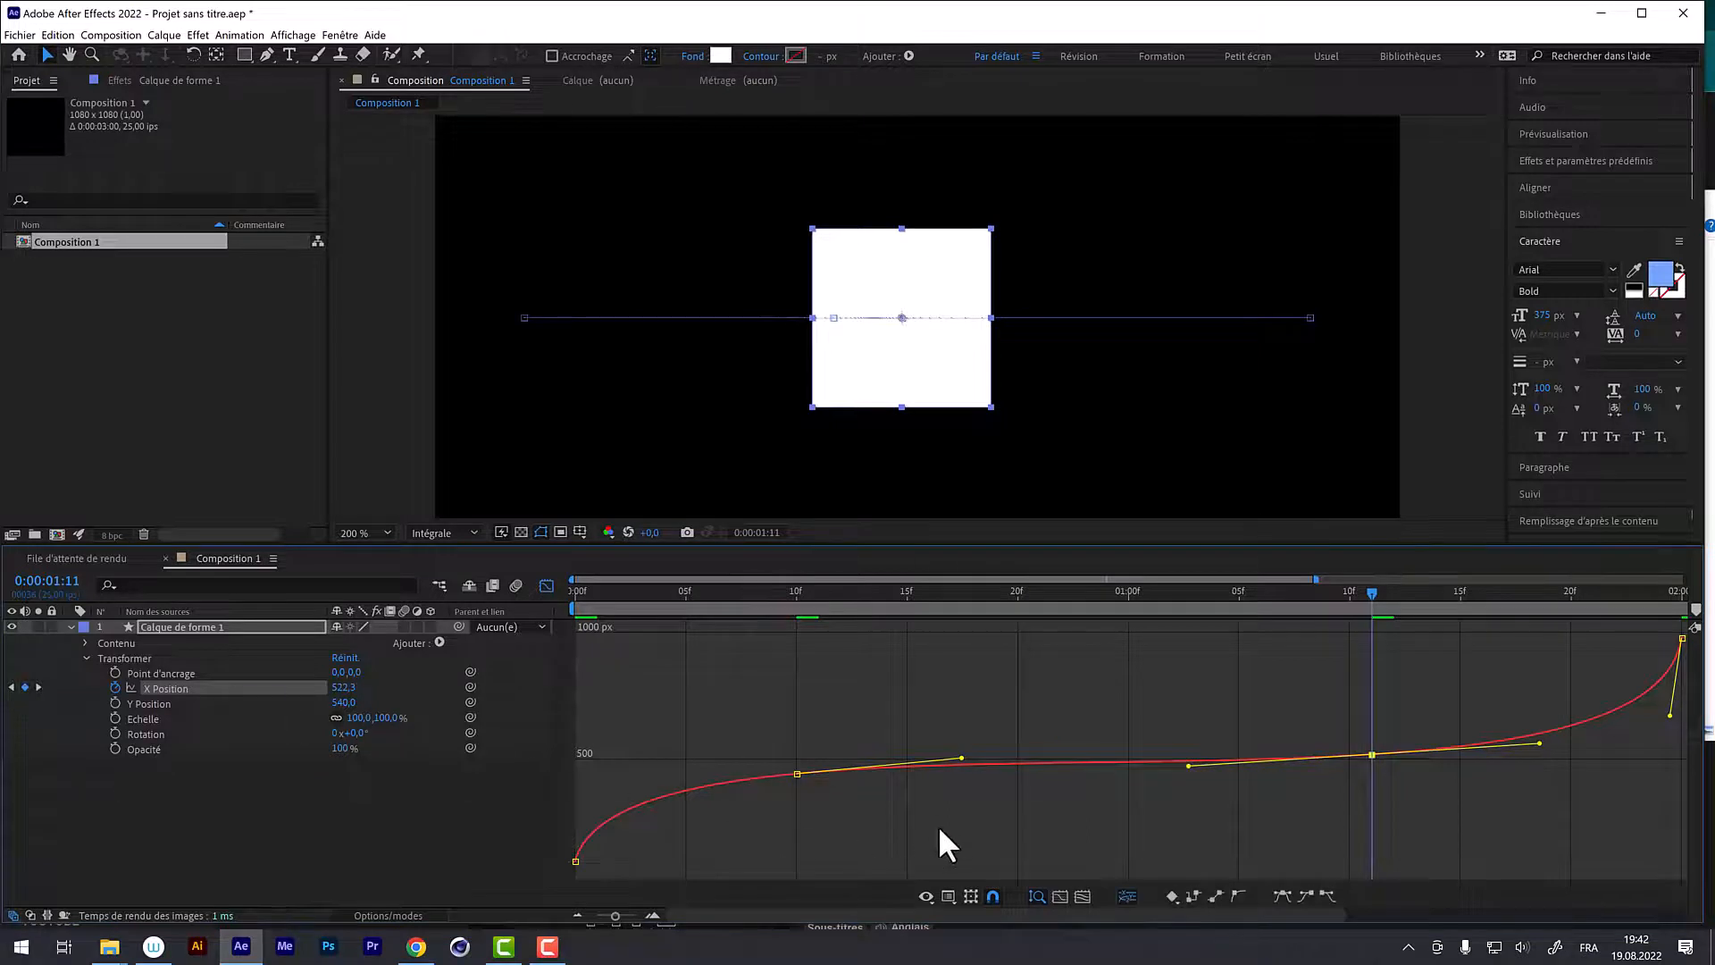
Step: Raise the frame 10 keyframe to about 583 px and shift it to frame 11, and lower the 01:11f keyframe to about 270 px
left_click(793, 779)
left_click(796, 773)
left_click_drag(960, 758, 958, 818)
left_click_drag(1372, 755, 1372, 818)
left_click_drag(795, 775, 819, 738)
left_click_drag(1382, 814, 1376, 816)
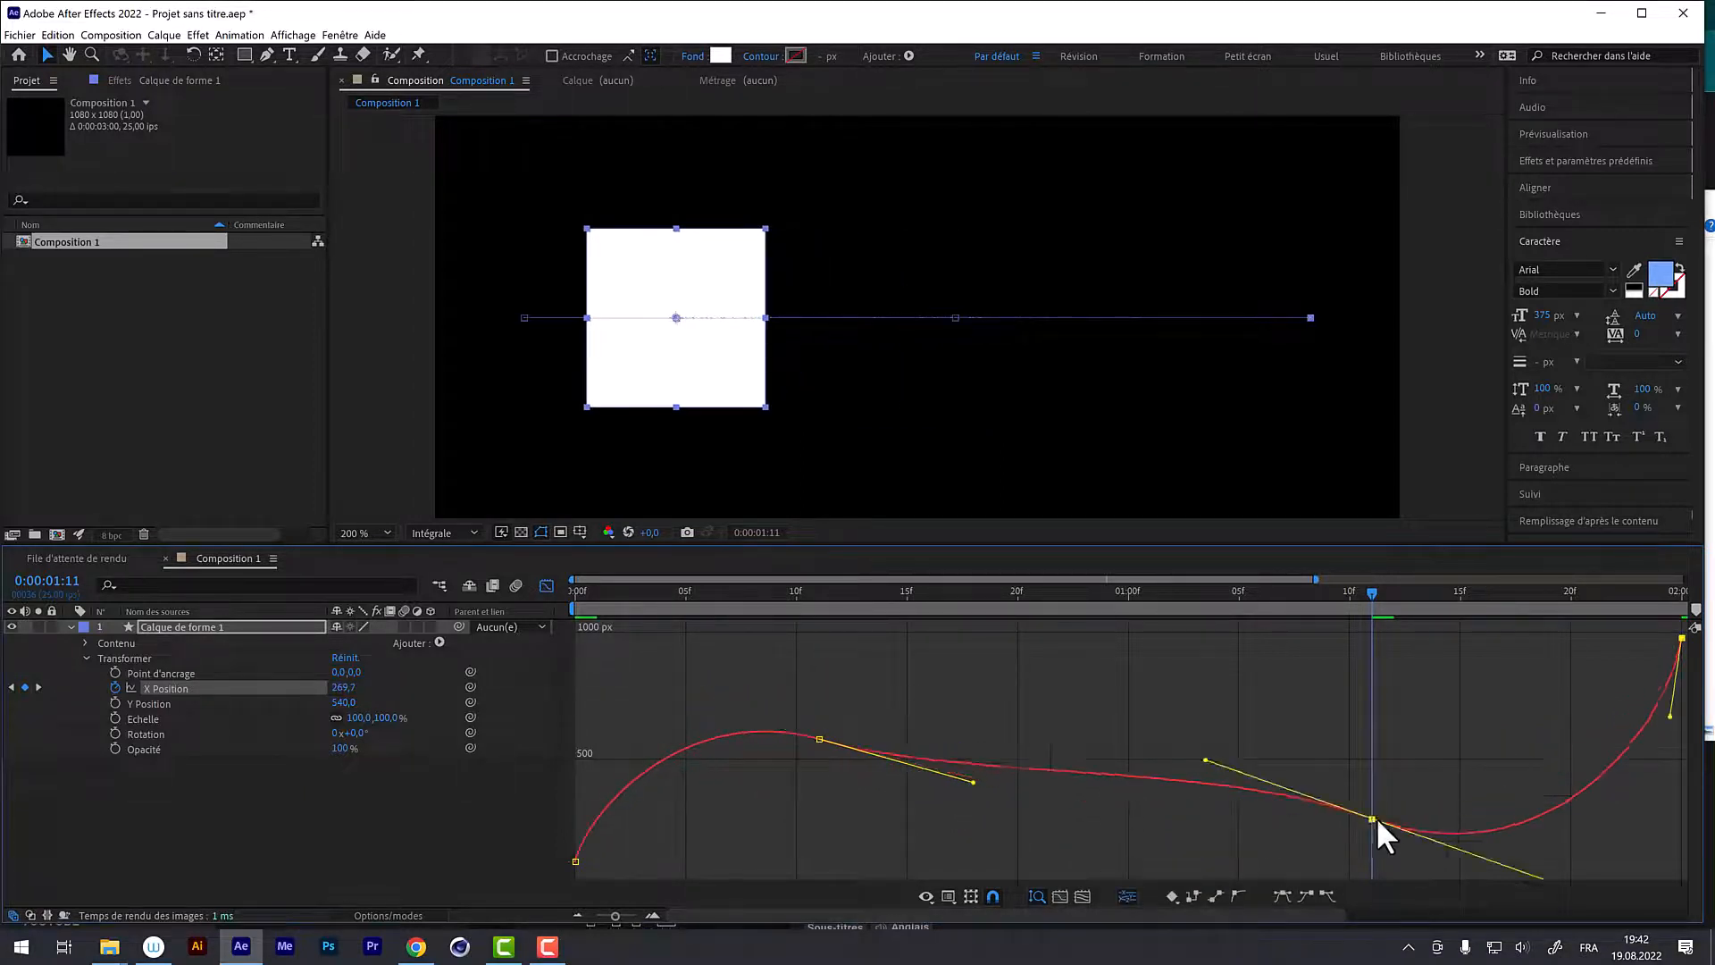
Step: Level the handles of the keyframes at frame 11 and 01:11f, and preview the square's motion up to frame 11
left_click_drag(1205, 747, 1205, 801)
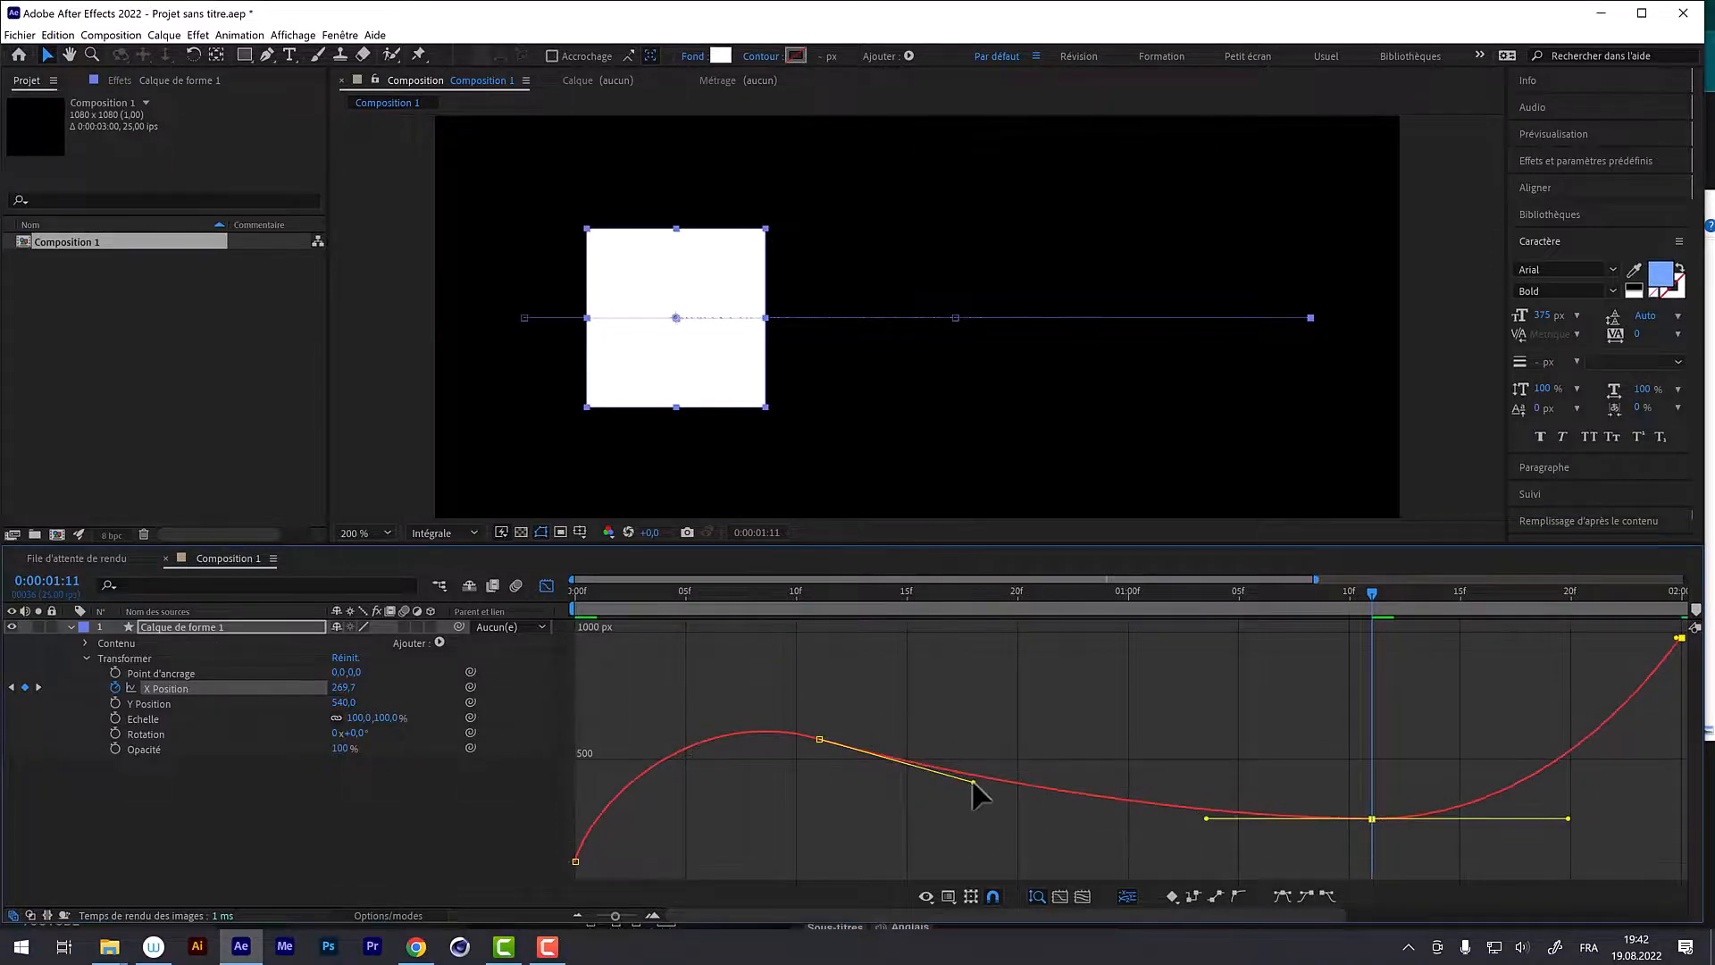
left_click_drag(973, 782, 974, 739)
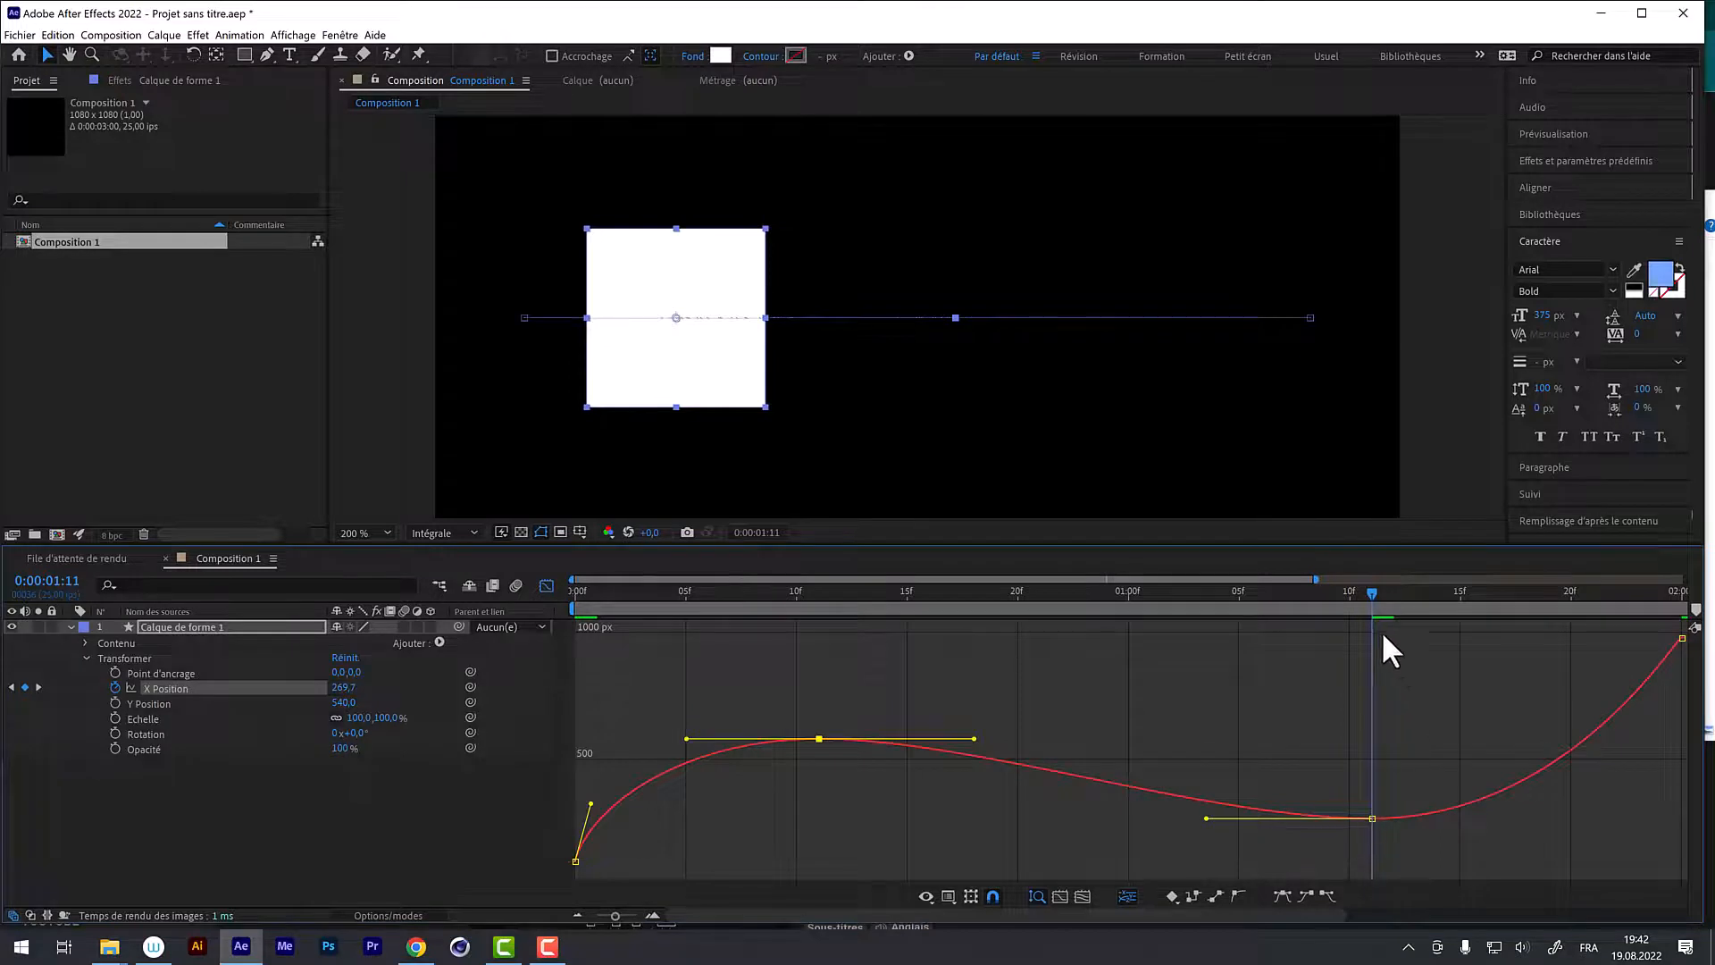
key("space")
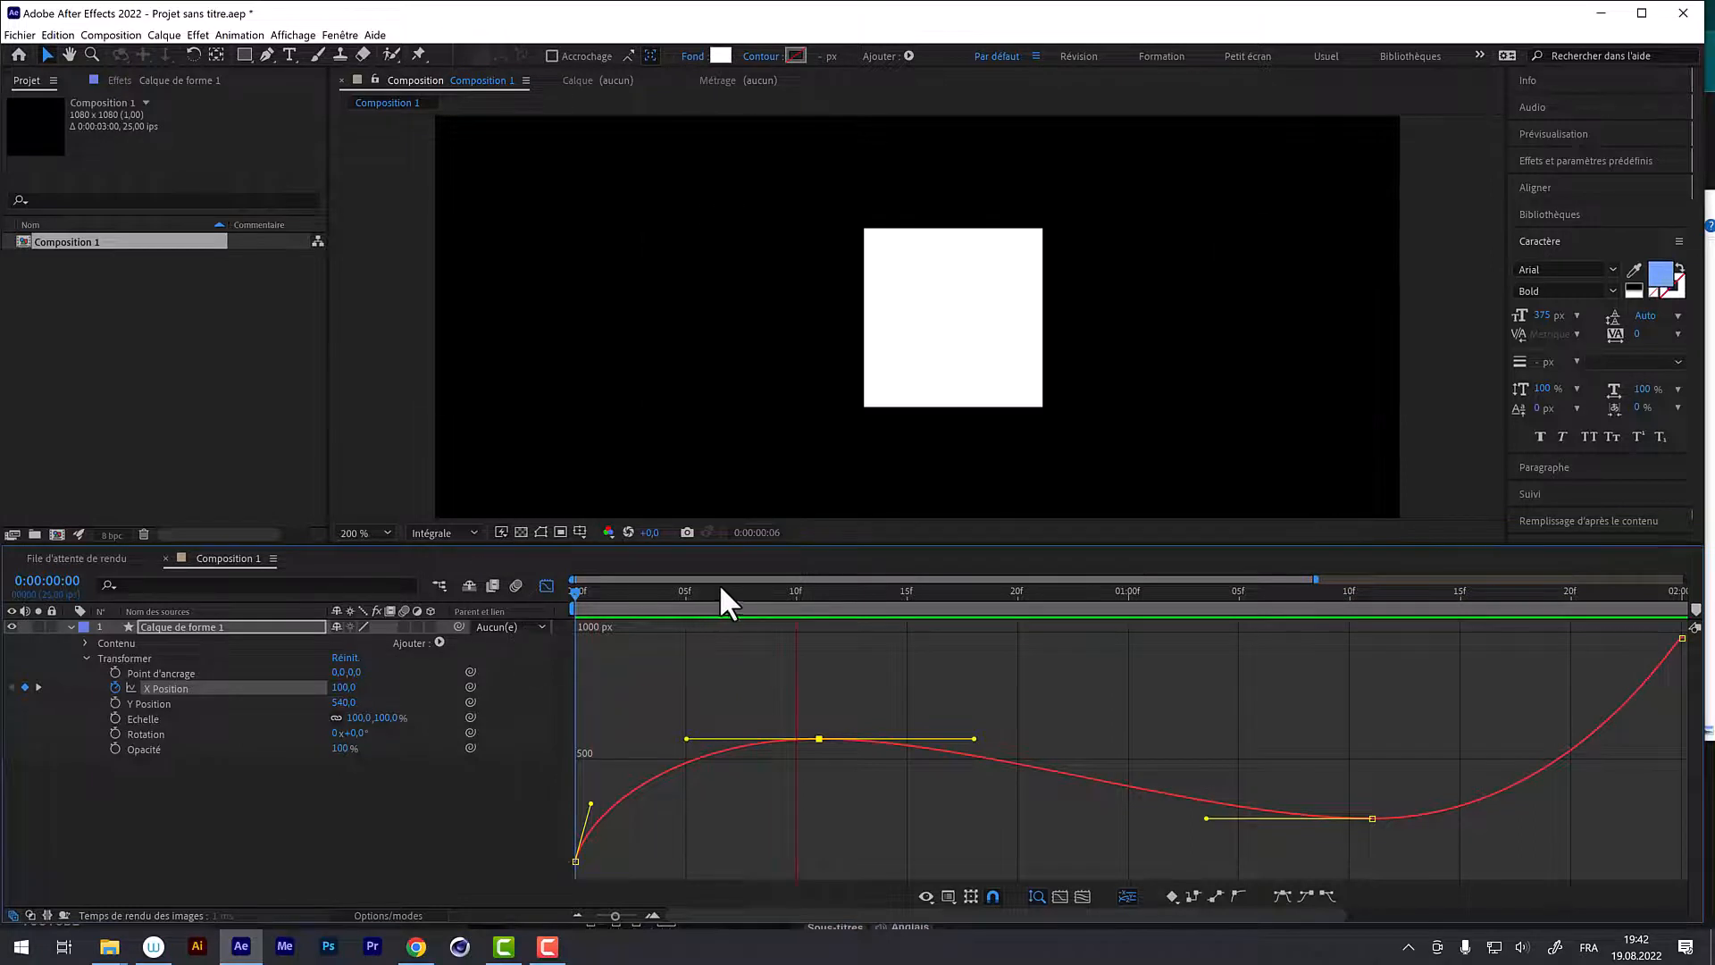
left_click(775, 588)
left_click_drag(774, 588, 828, 616)
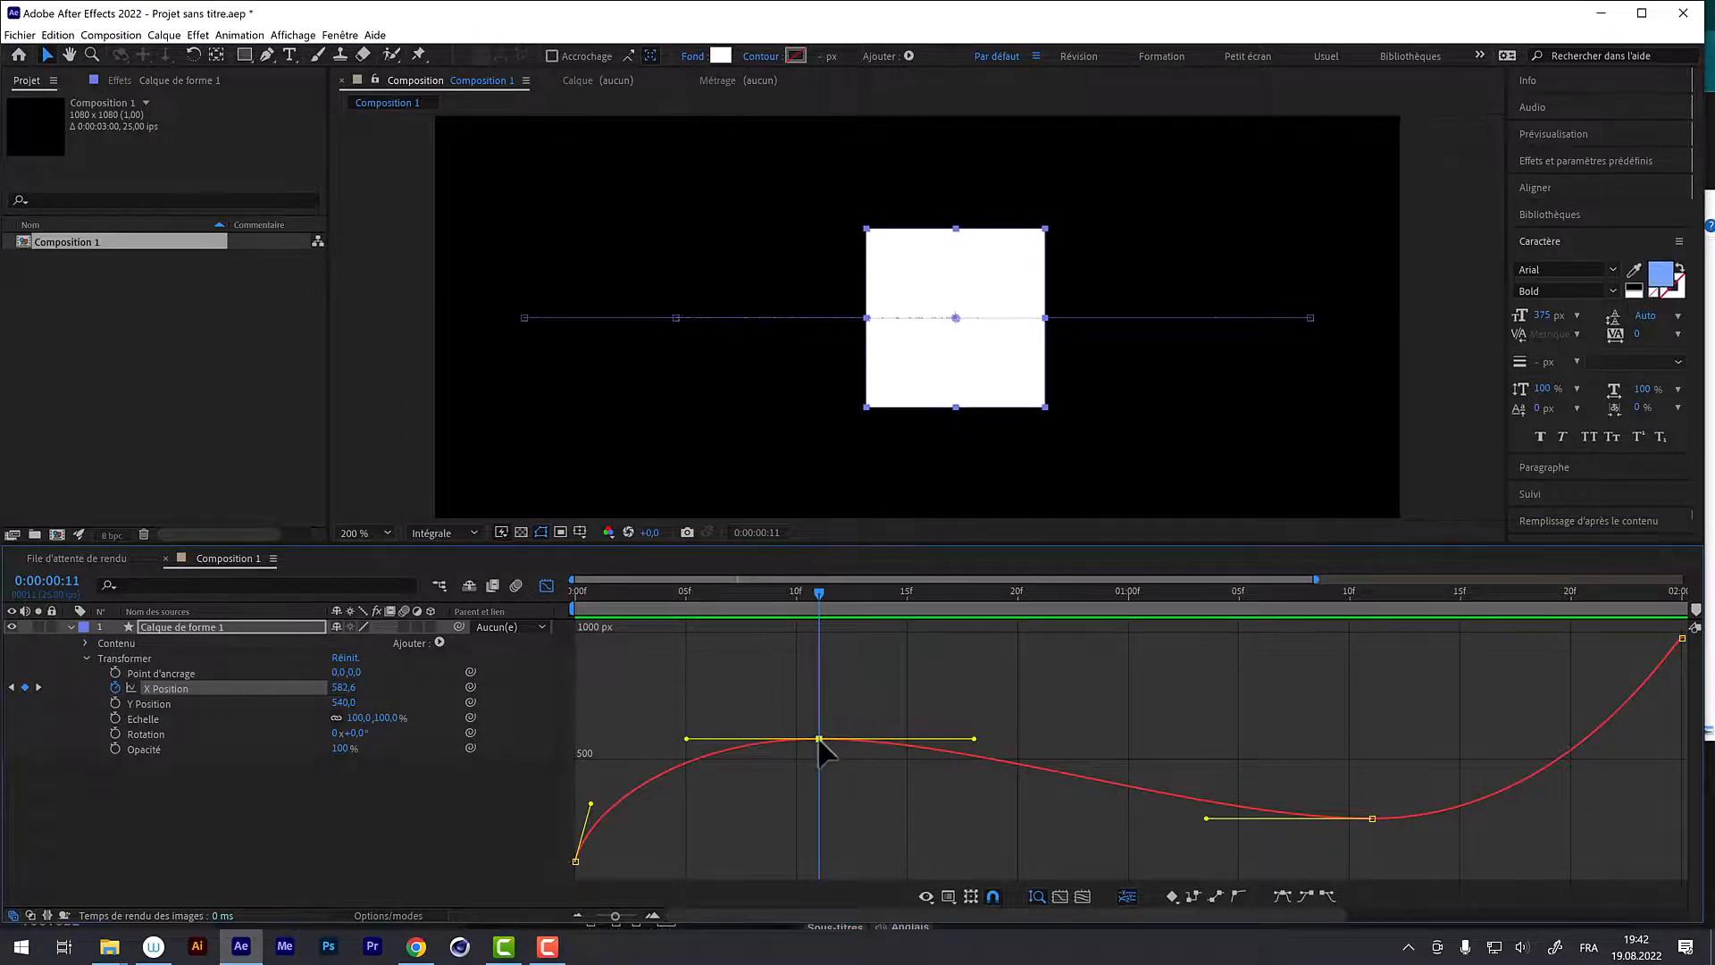
Step: Raise the frame 11 keyframe further and lower the 01:11f keyframe to about 150 px to widen the square's back-and-forth motion
left_click_drag(819, 737, 822, 693)
left_click_drag(856, 590, 1373, 676)
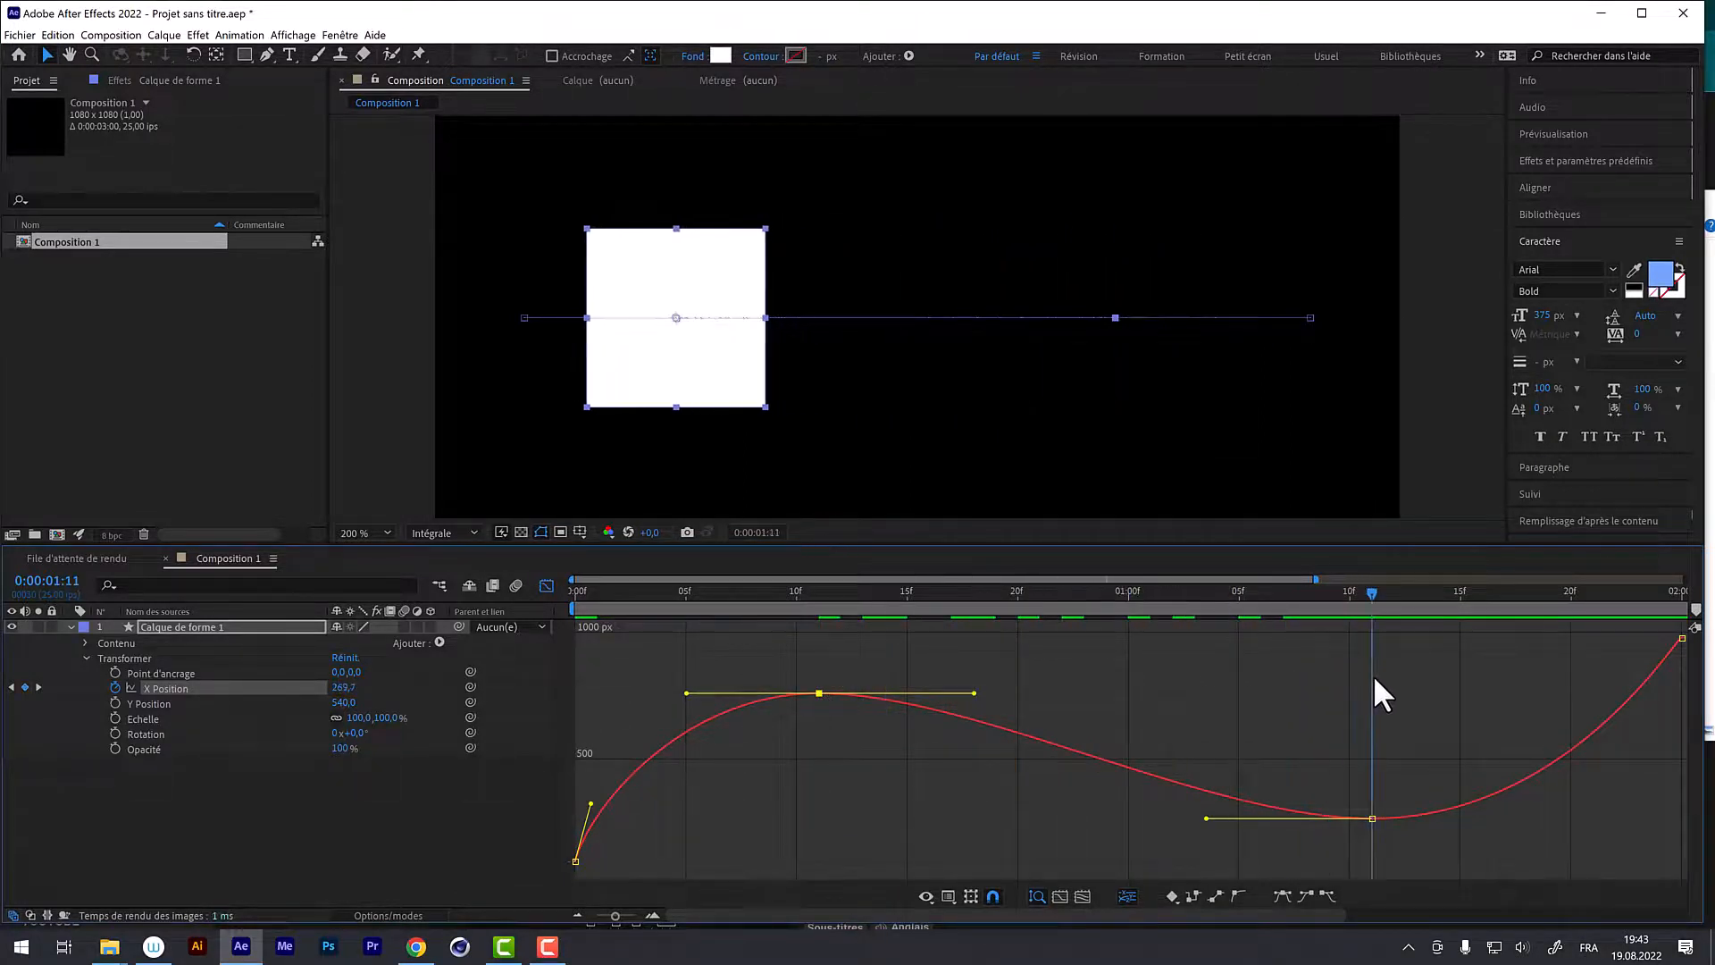
left_click(1368, 812)
left_click(1369, 814, "ctrl")
left_click_drag(1369, 814, 1370, 844)
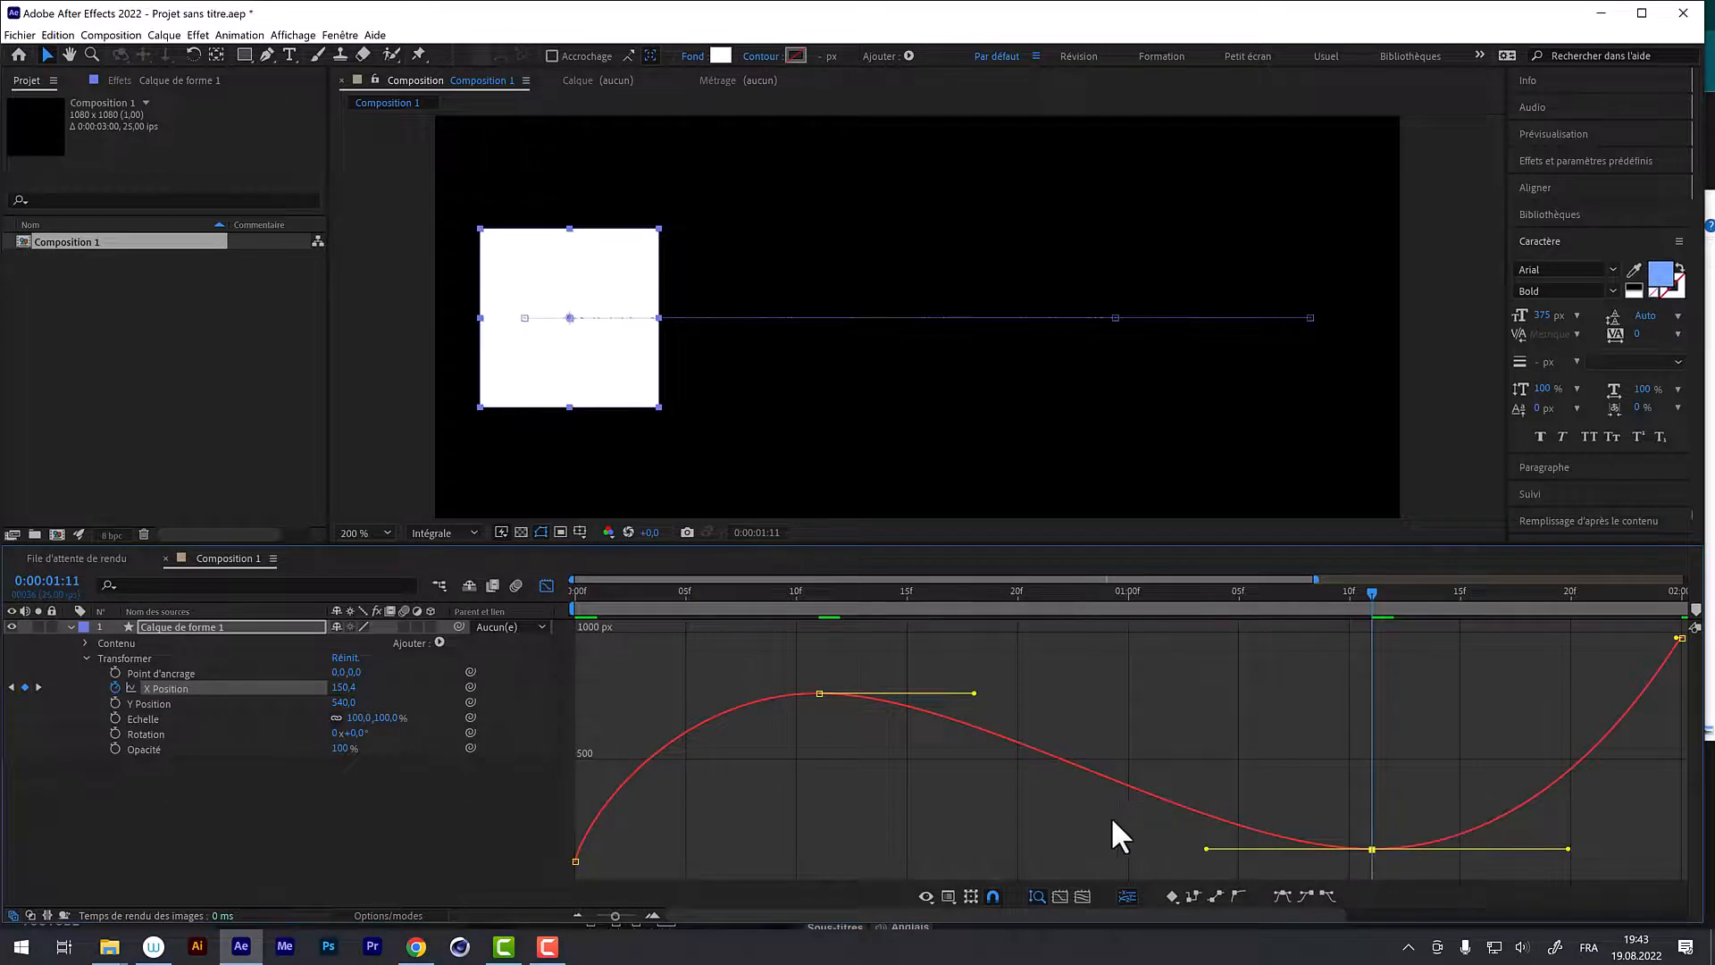
Step: Lower the 01:11f keyframe to about -292 px with level handles, and scrub the motion up to 01:21f
left_click(1372, 848, "ctrl")
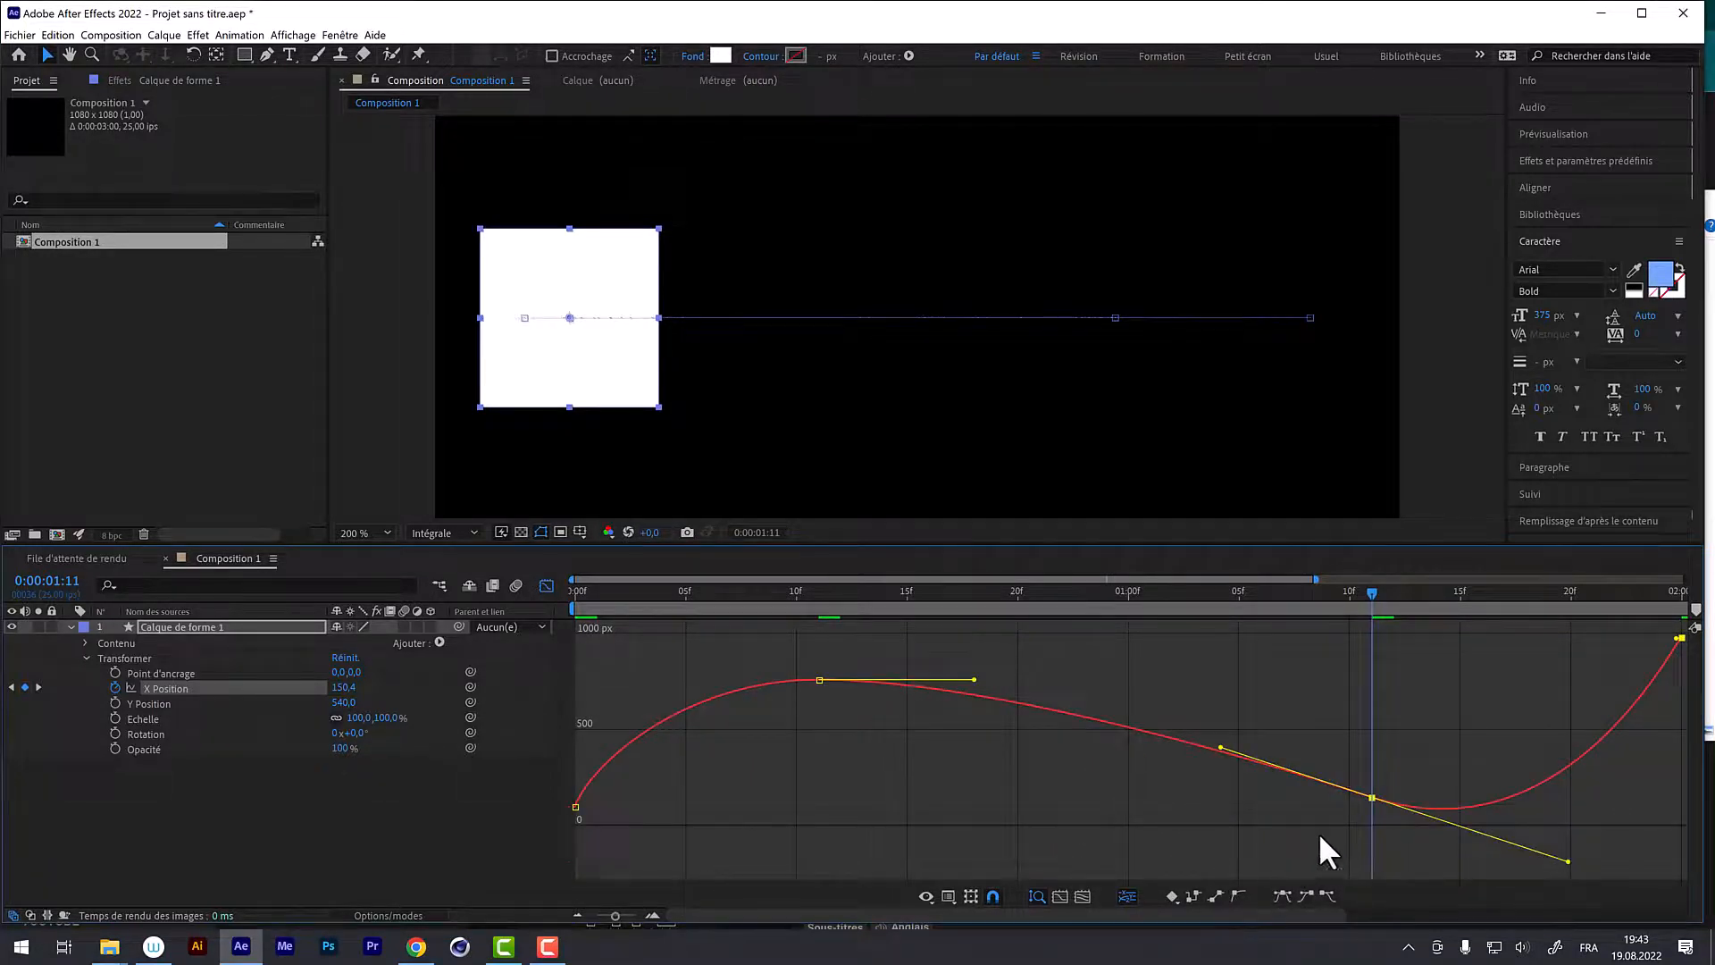
left_click_drag(1372, 798, 1363, 848)
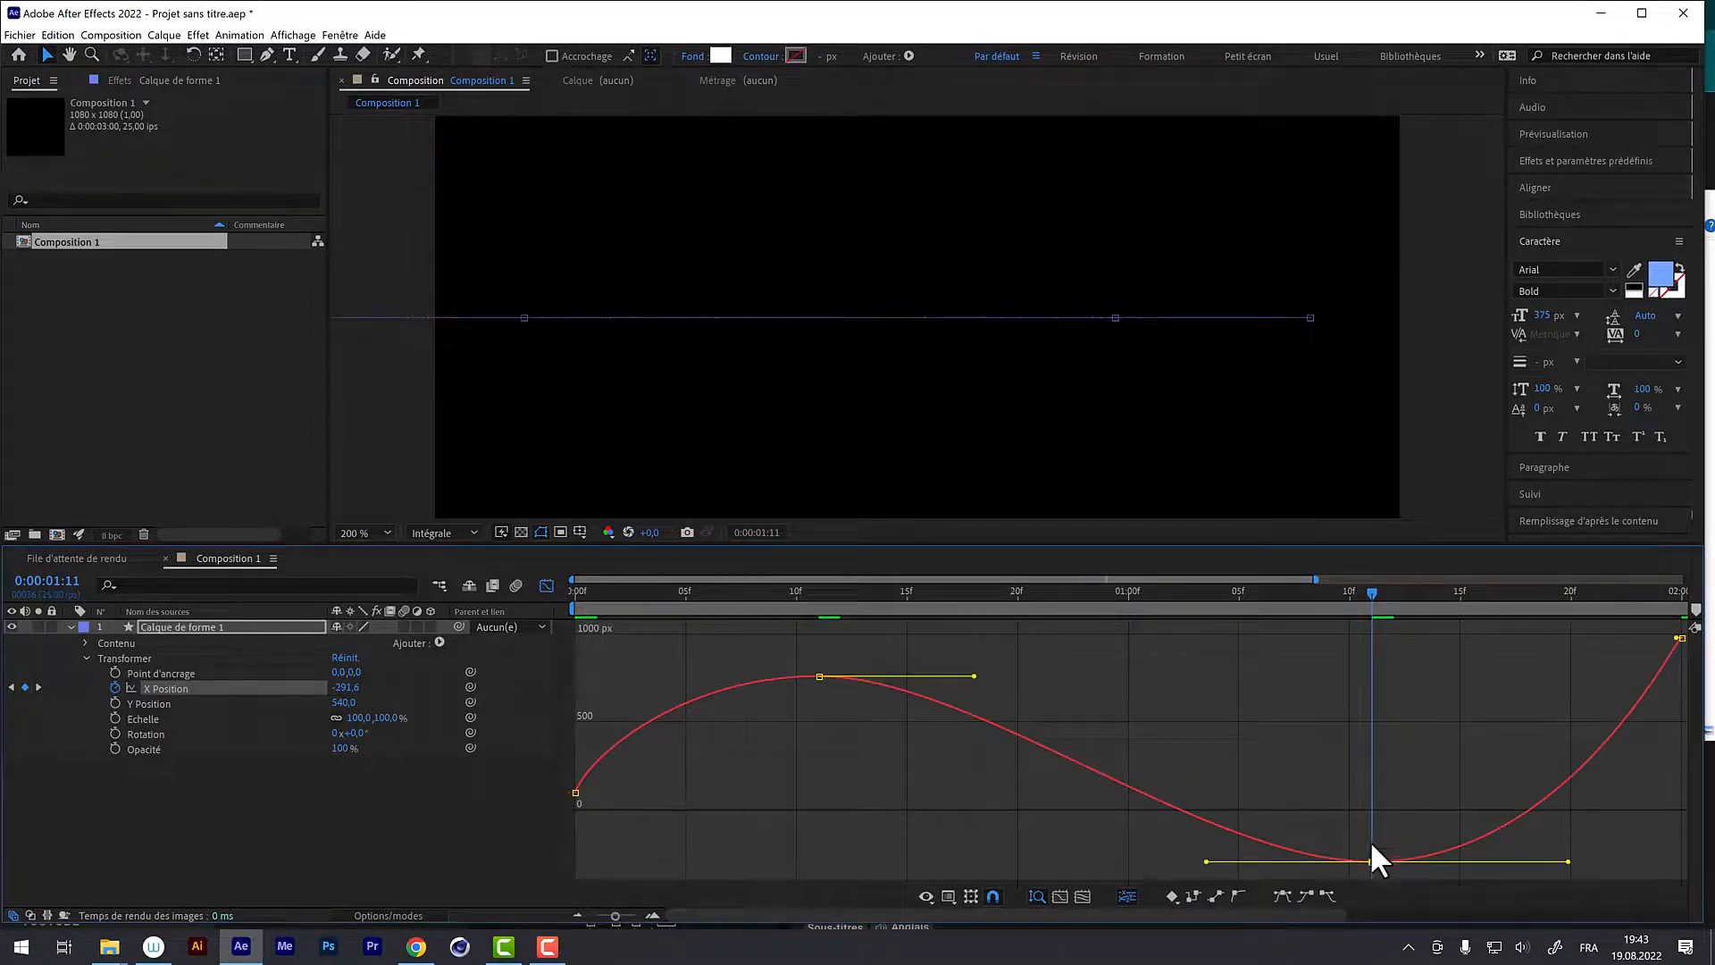
left_click_drag(1242, 599, 1594, 634)
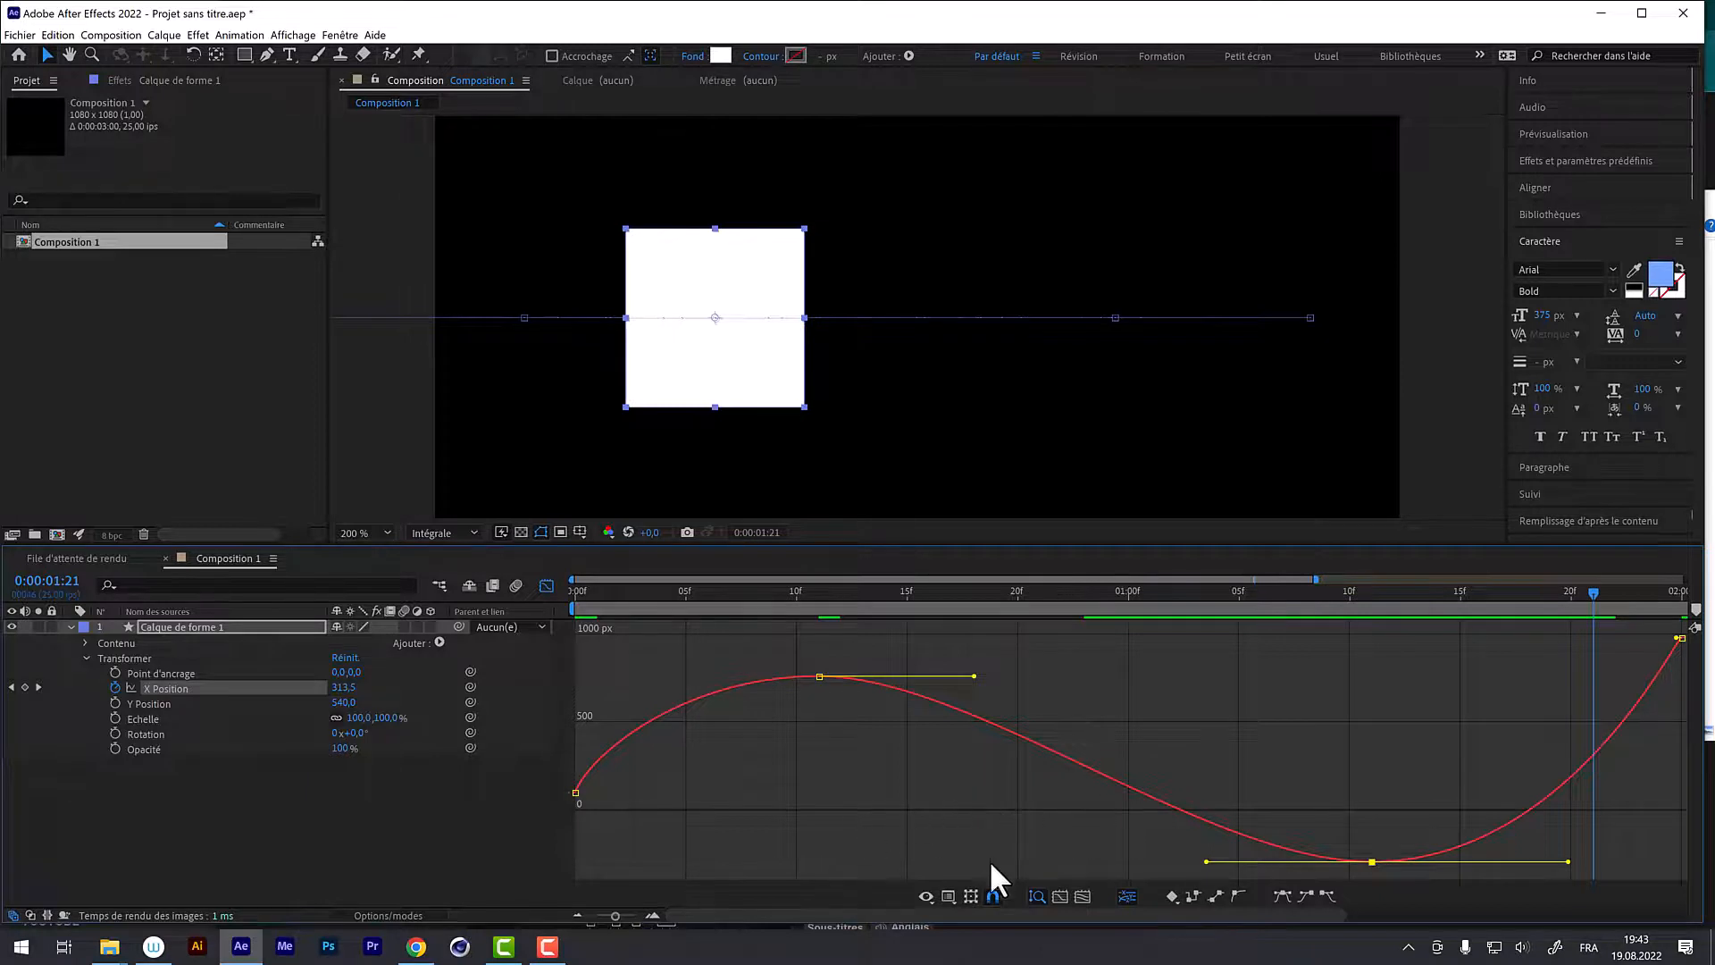
Step: Place the X Position keyframes at about 330 px on frame 12, 100 px at 01:11f and 300 px at 02:03f, and fit the graph
left_click_drag(1371, 862, 1364, 792)
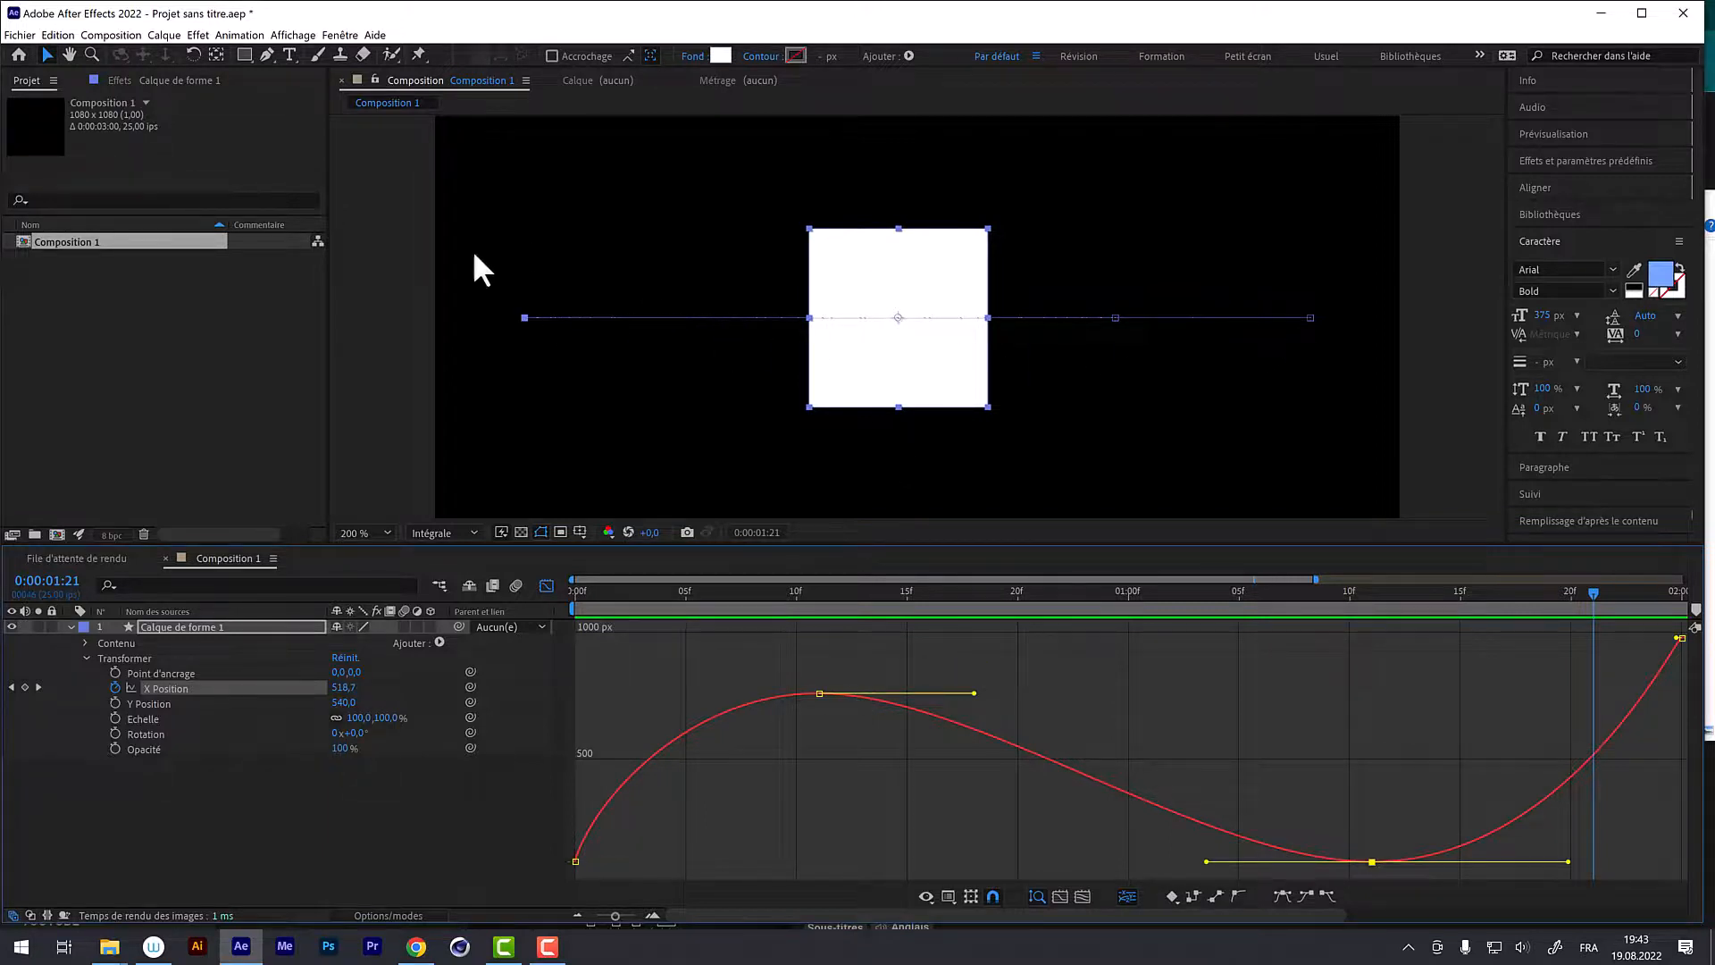
left_click_drag(818, 693, 839, 803)
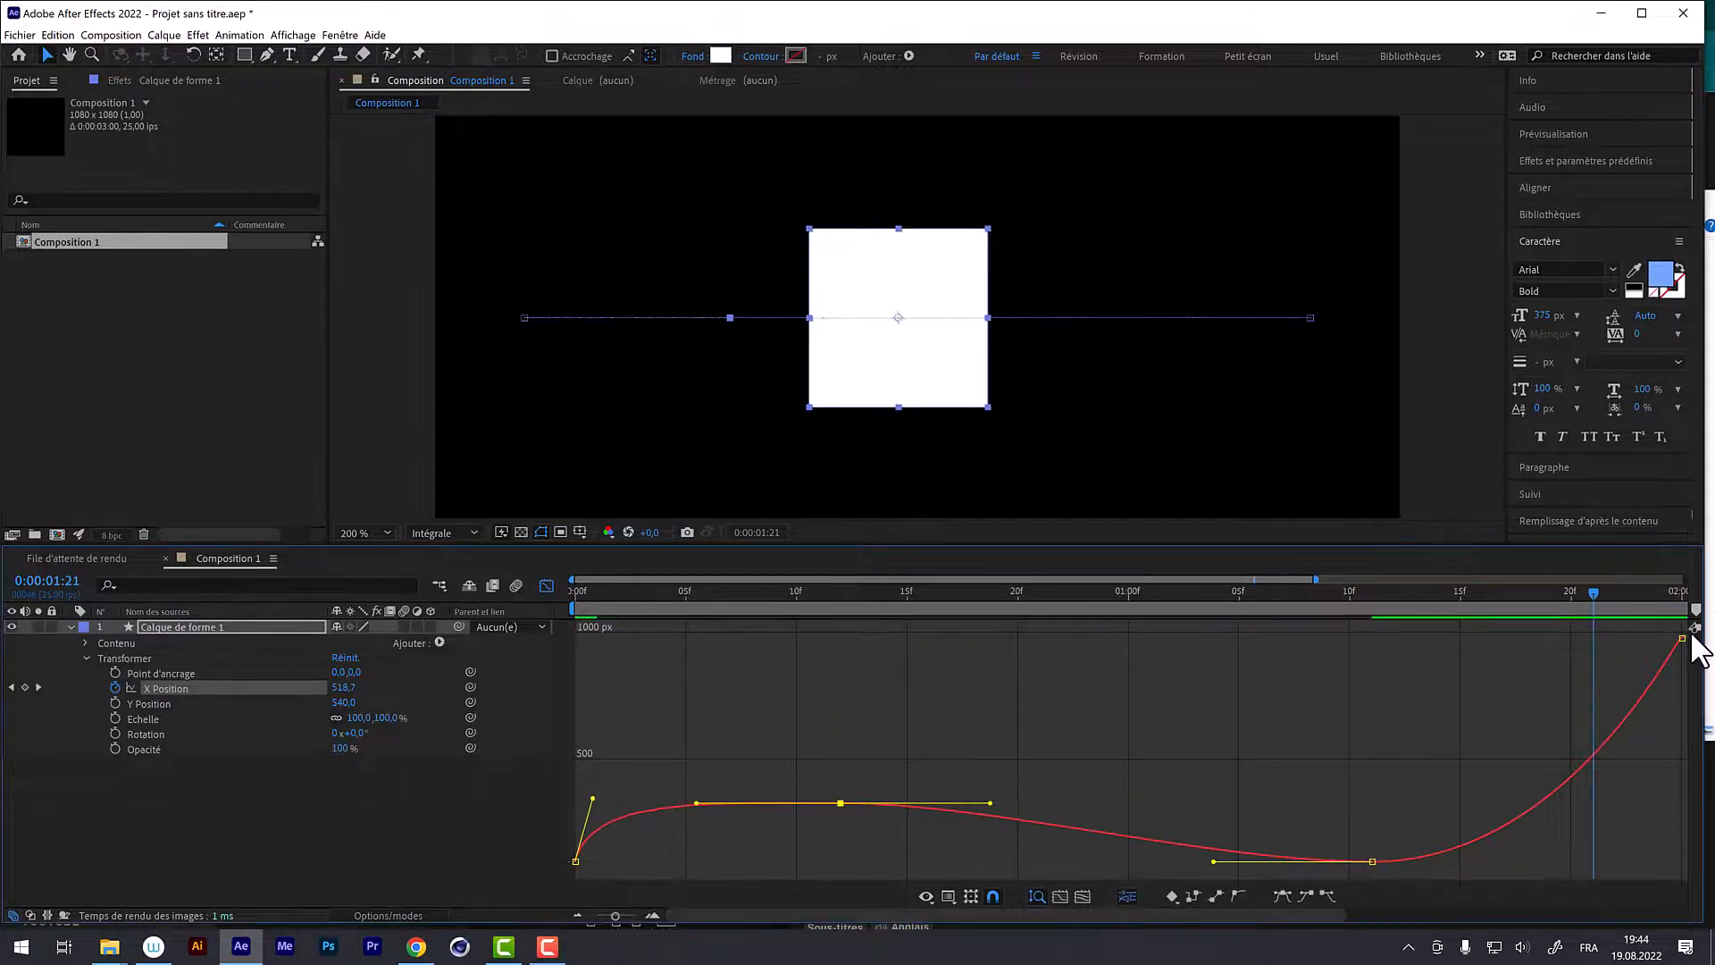
left_click_drag(1685, 639, 1683, 826)
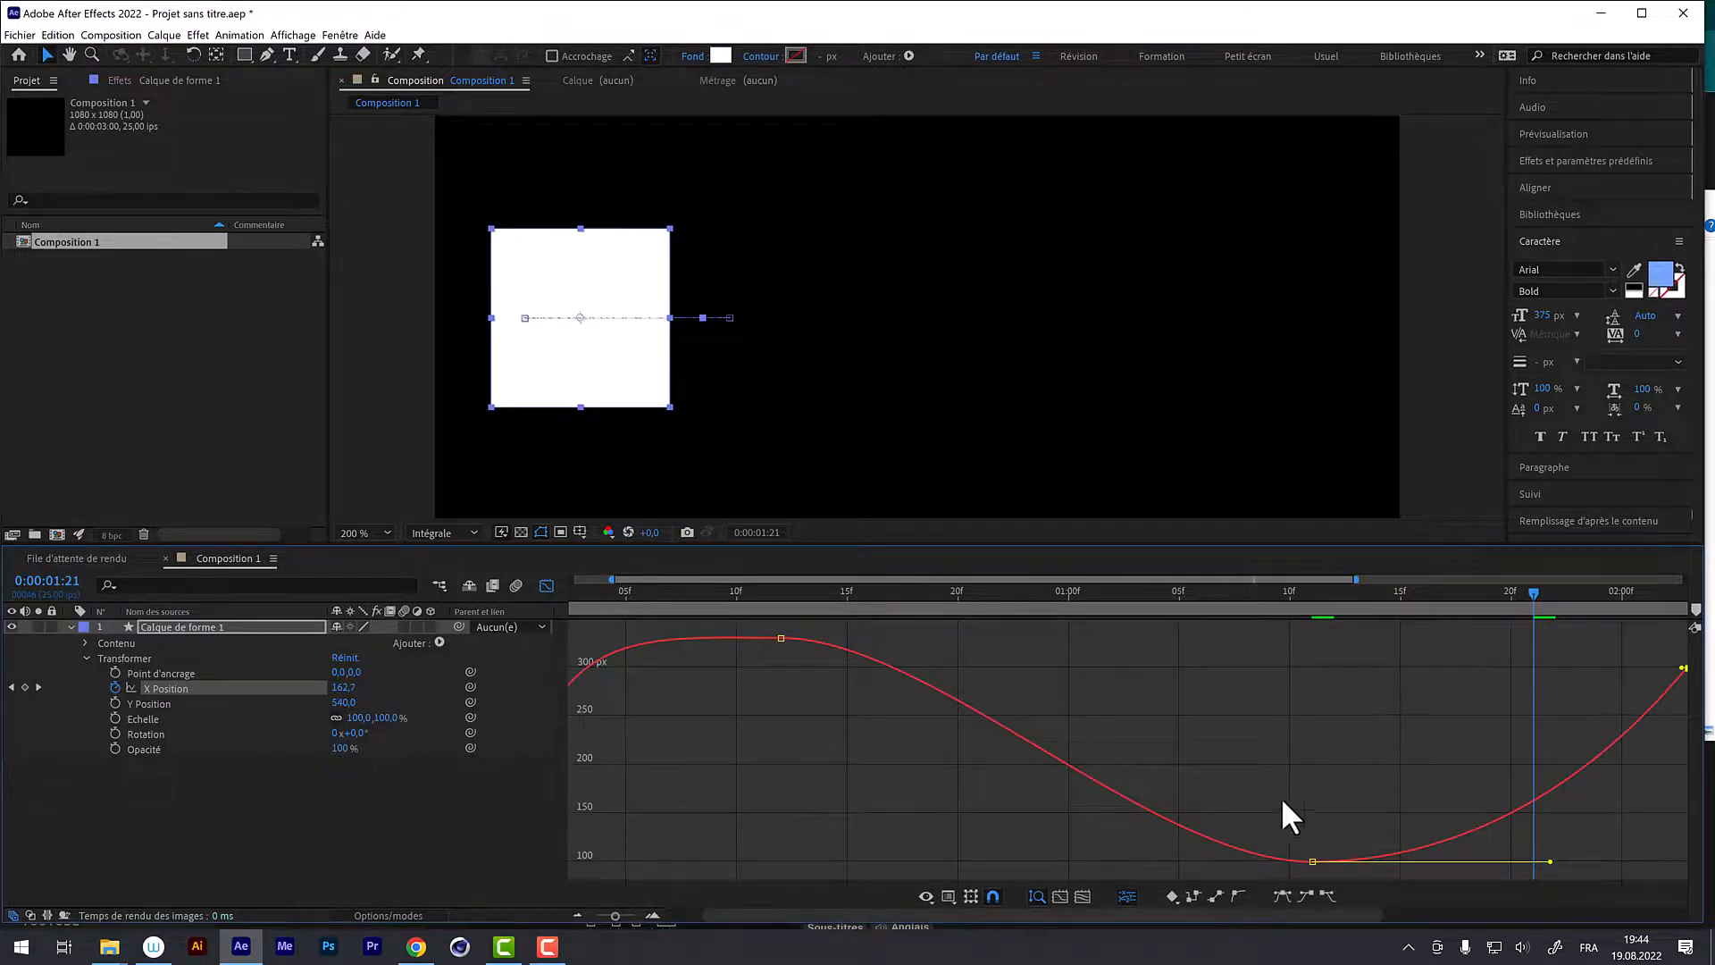
left_click(1080, 896)
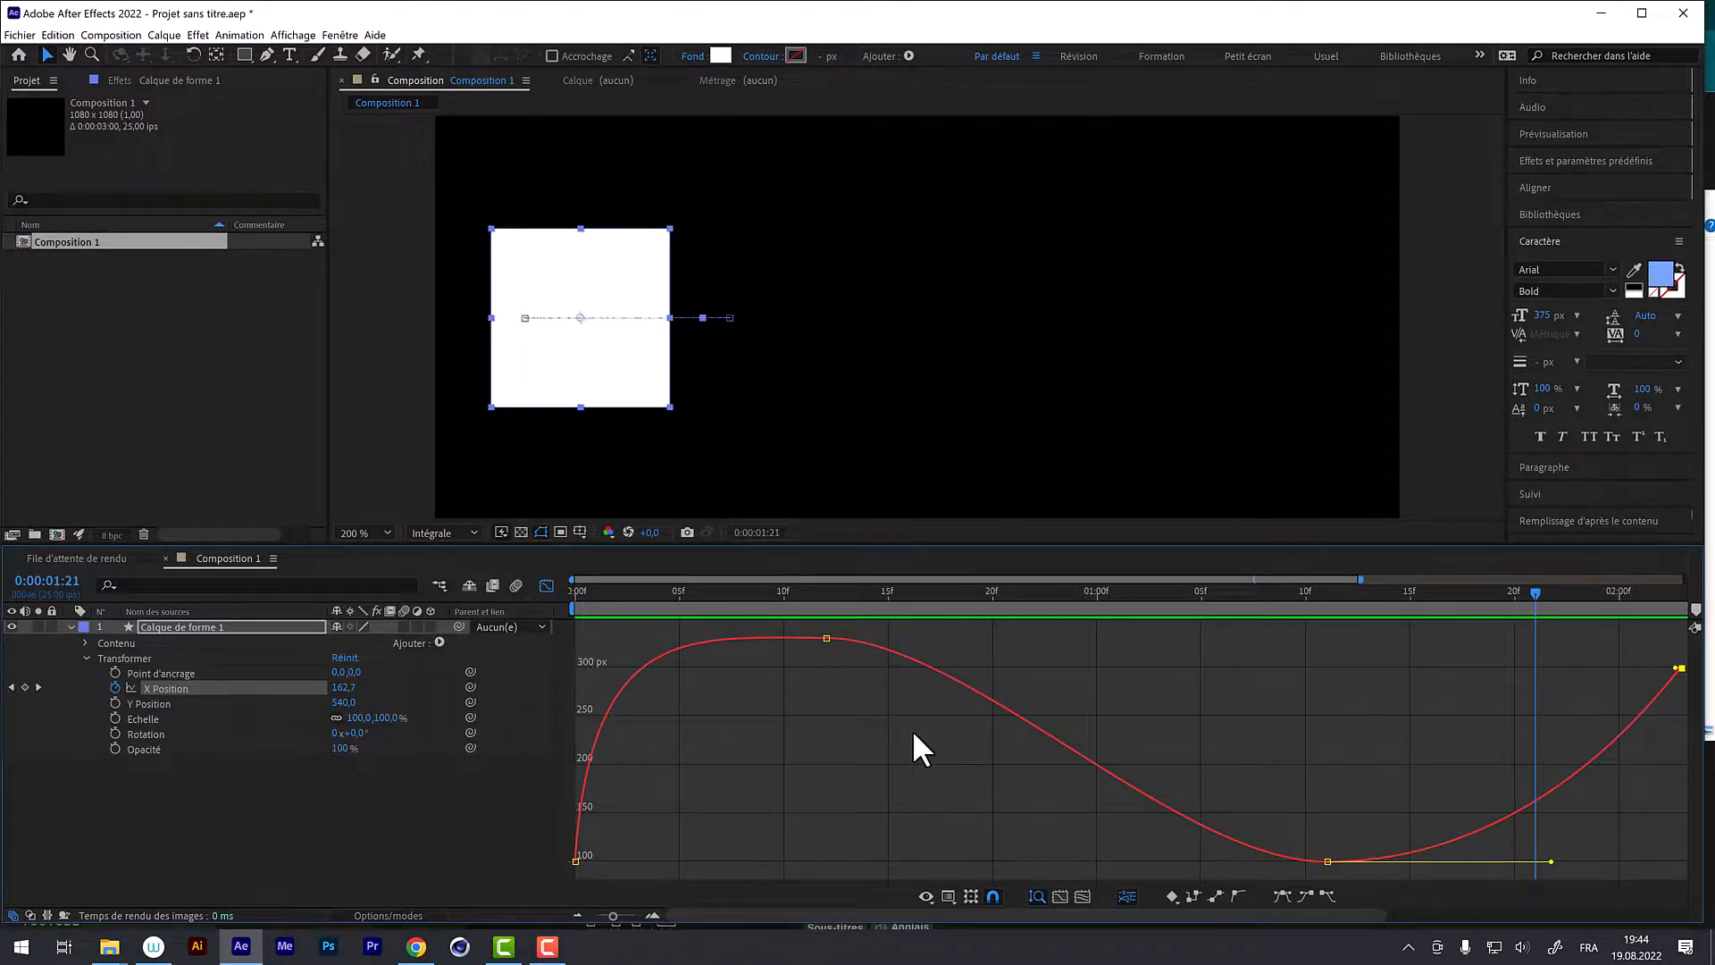
Step: Select the X Position keyframe at frame 12 to display its handles on the curve
left_click(828, 638)
left_click(693, 648)
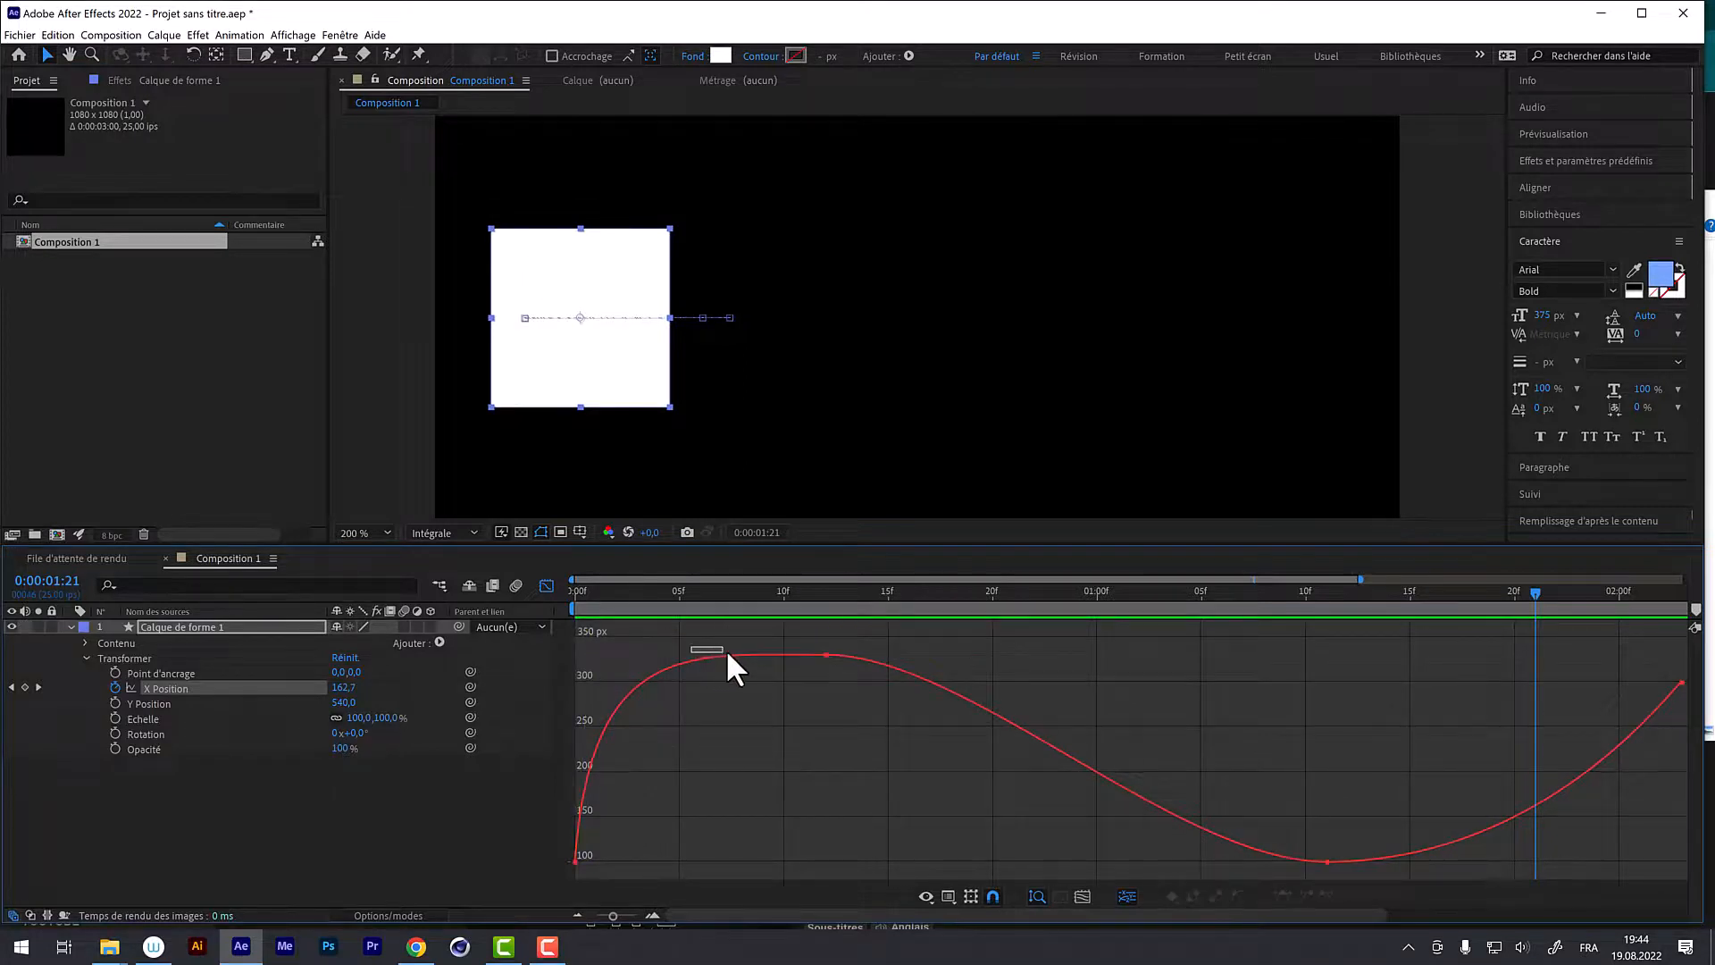
left_click(827, 639)
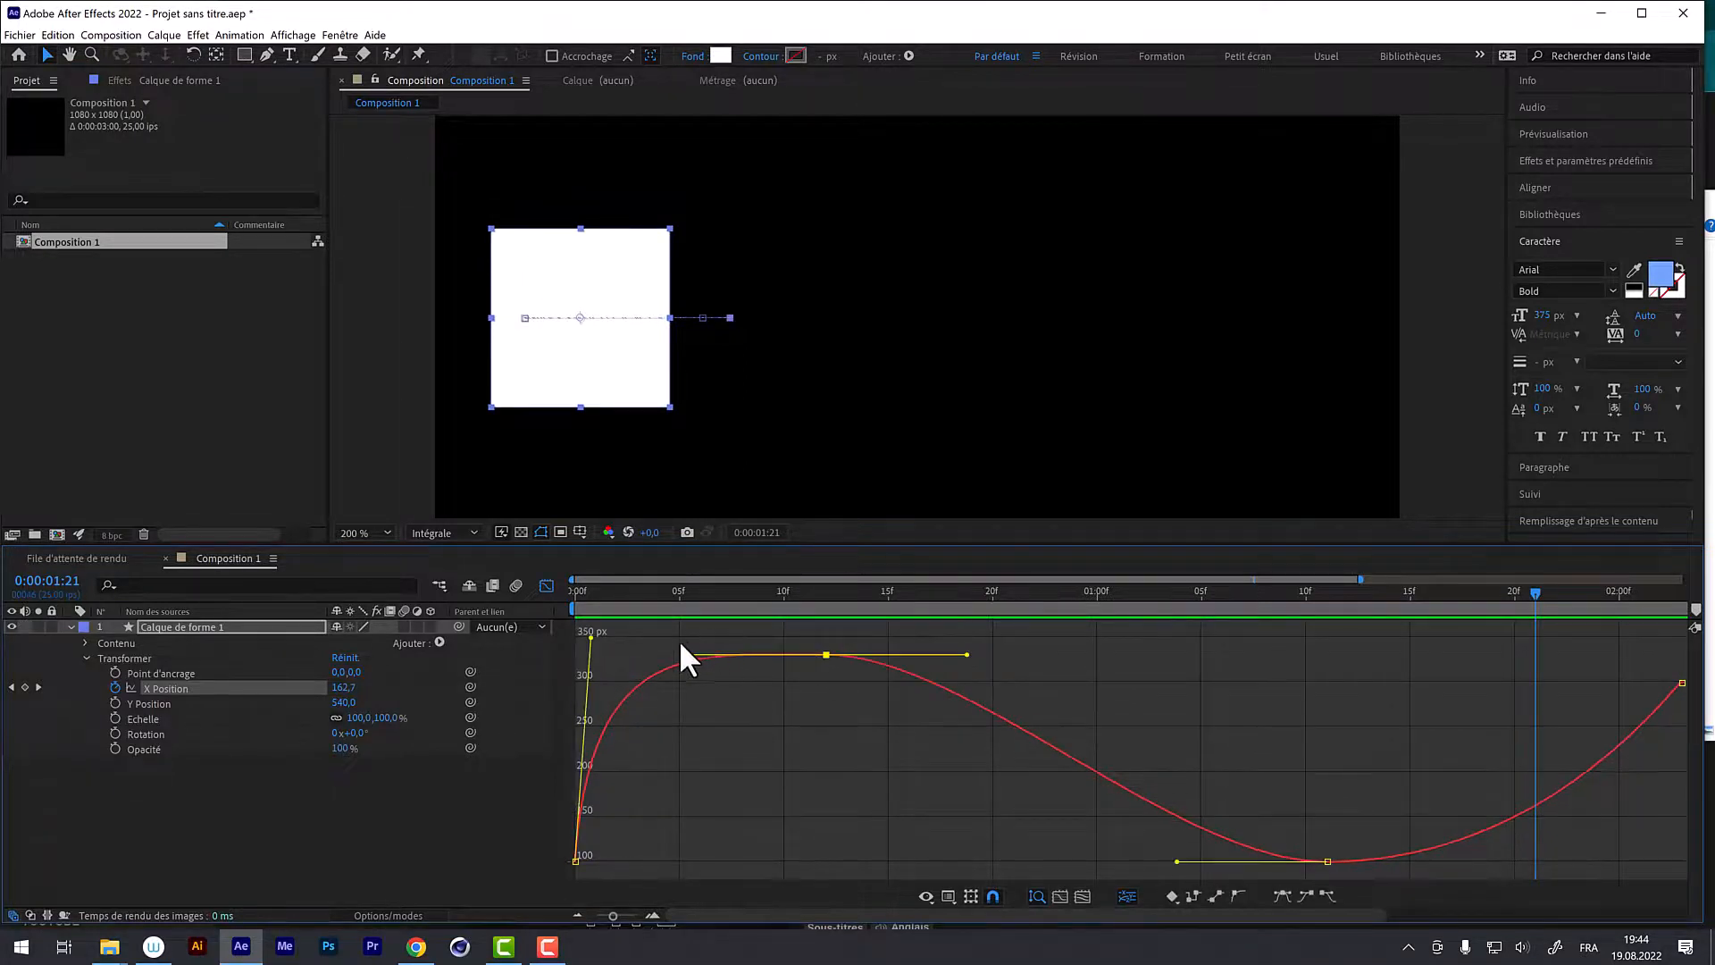
left_click_drag(687, 653, 854, 689)
Step: Display the speed graph of X Position to compare it with the value graph, and return to the value graph
right_click(706, 693)
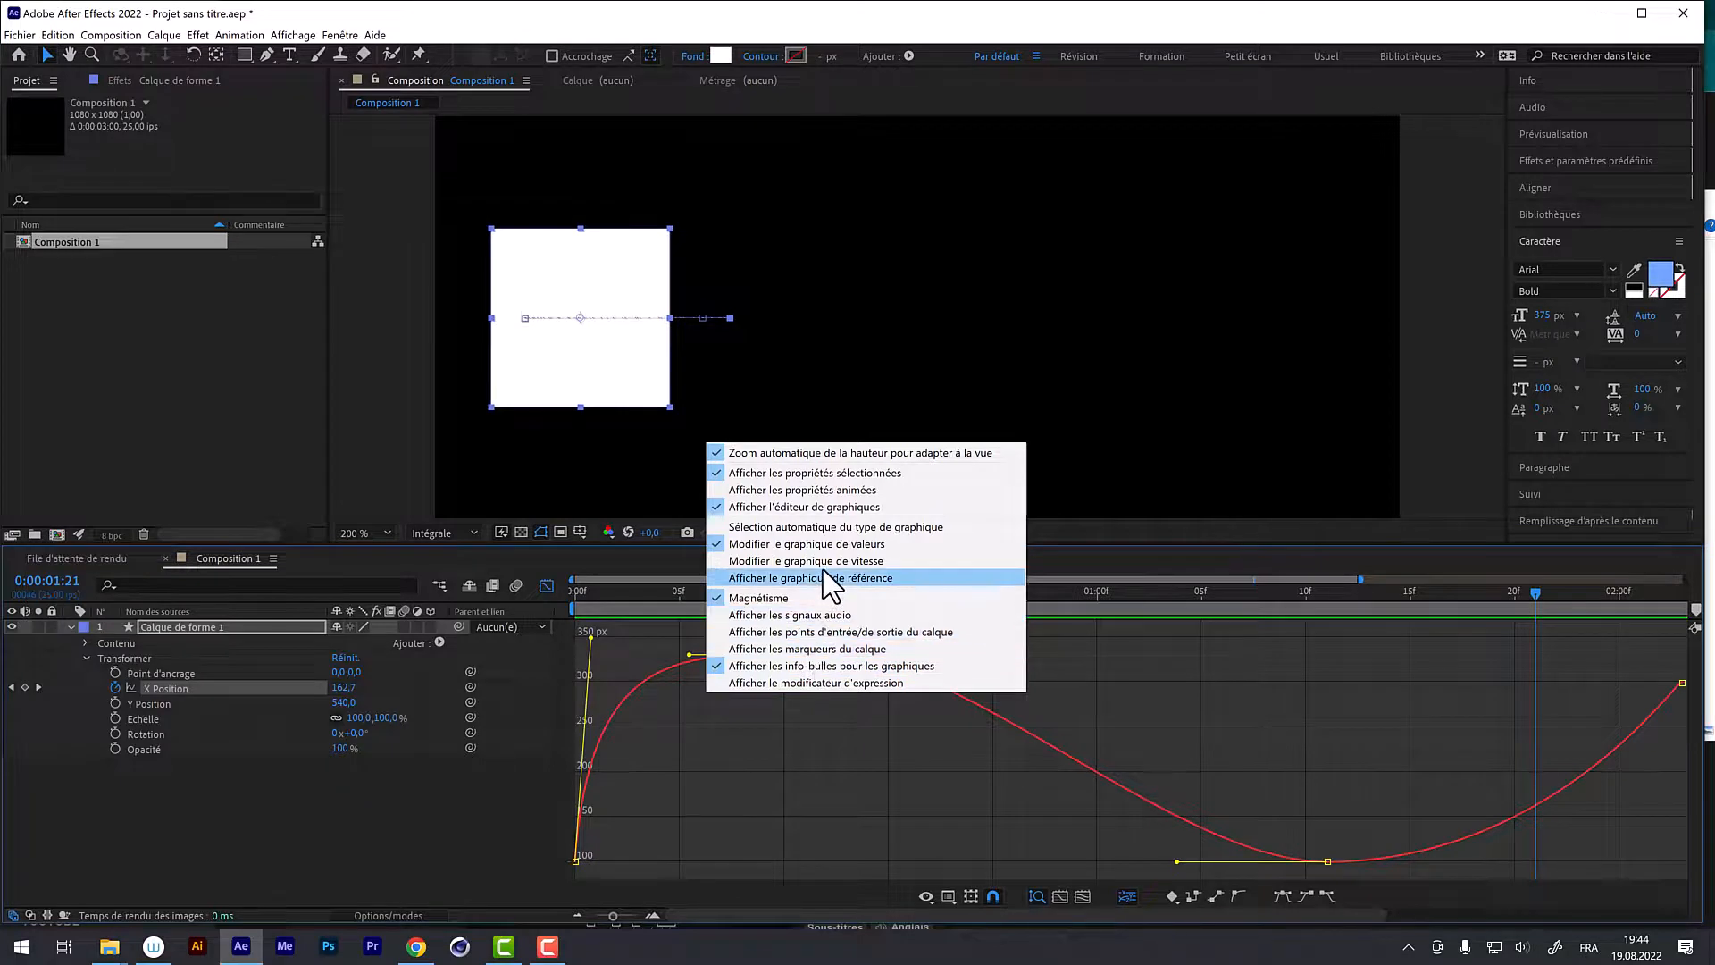
left_click(930, 560)
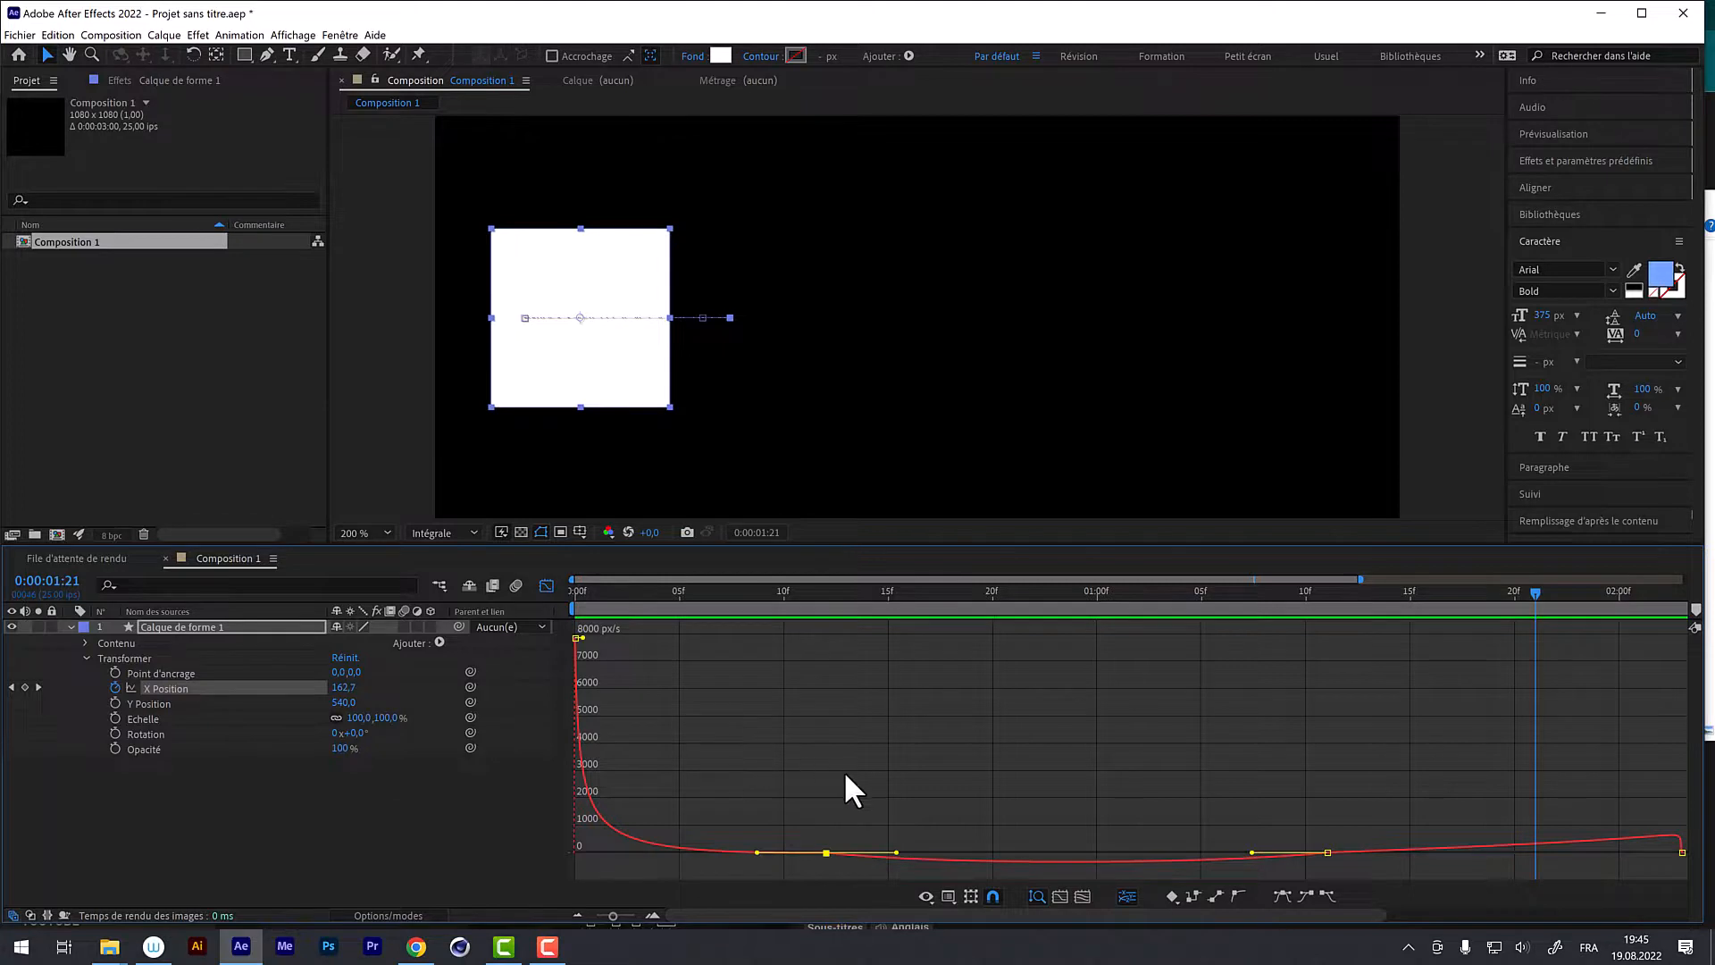
right_click(703, 699)
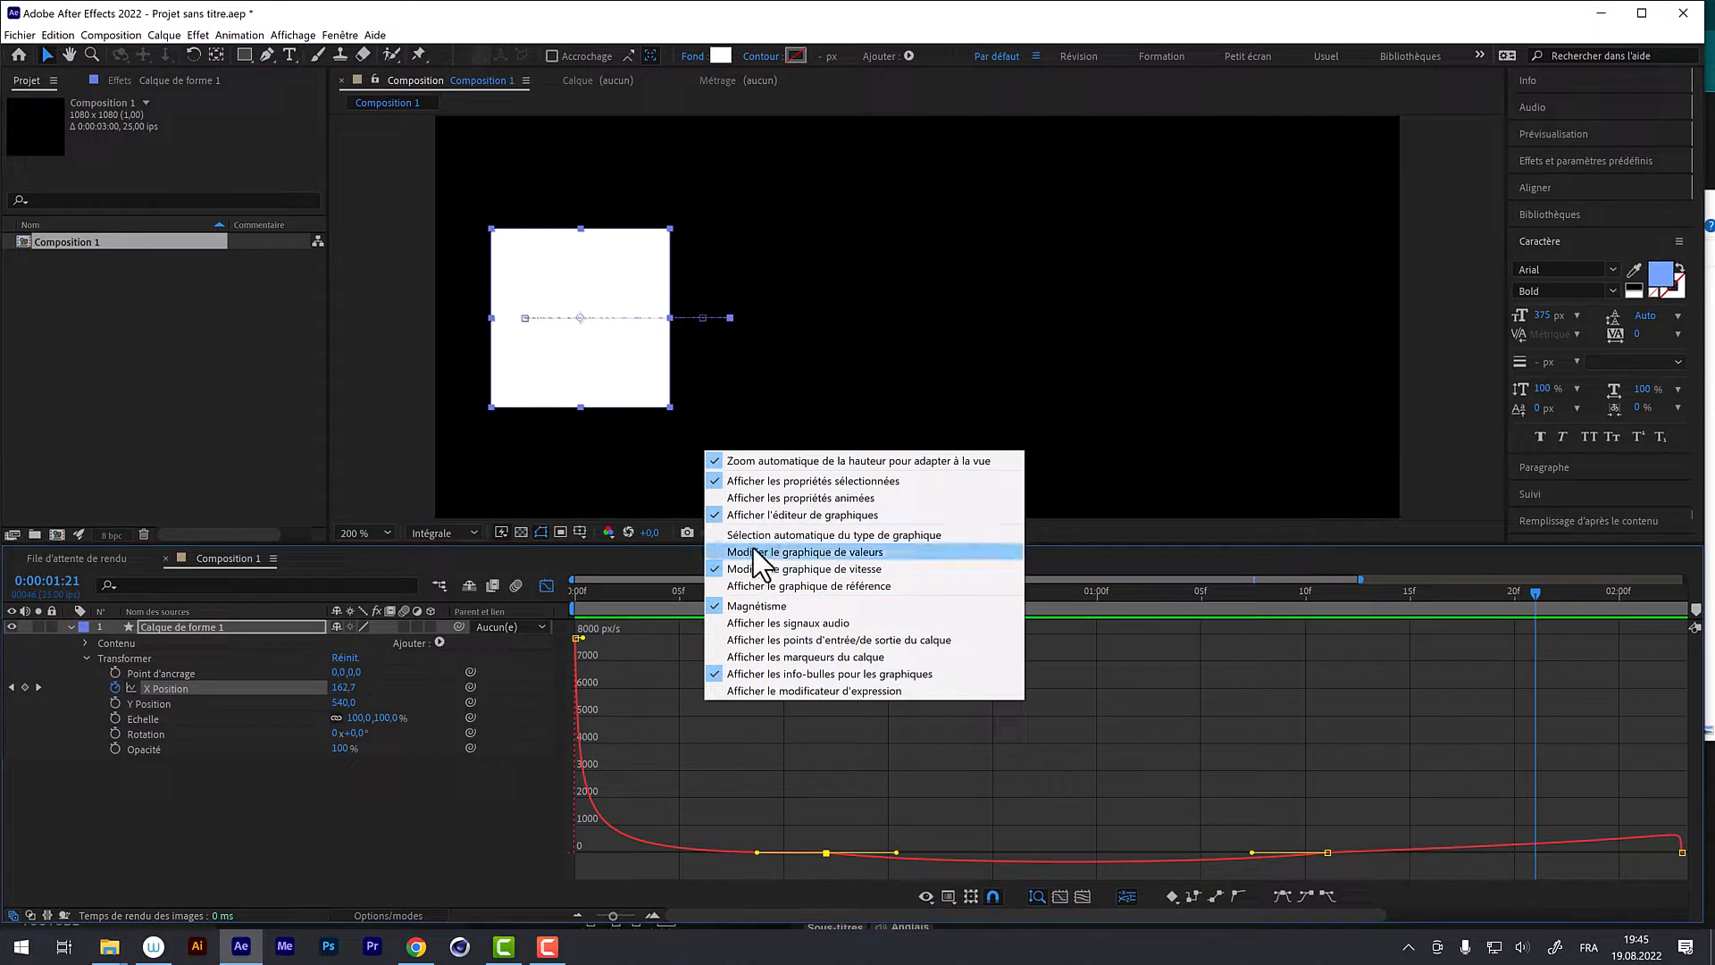
left_click(784, 549)
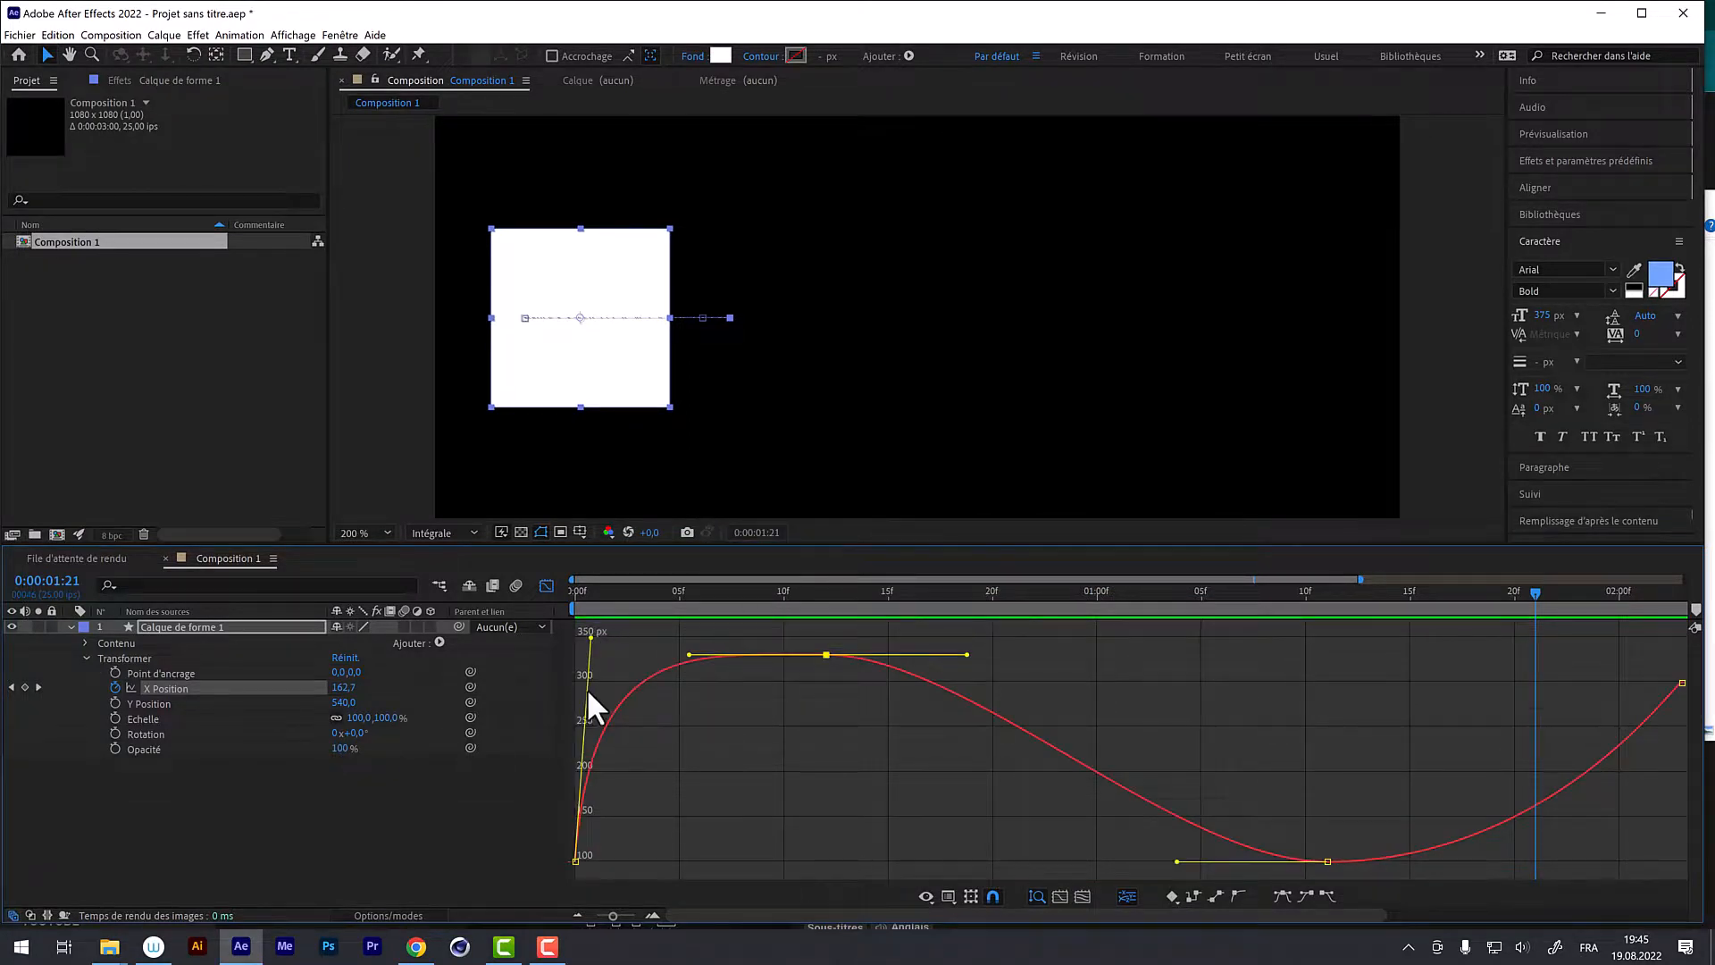